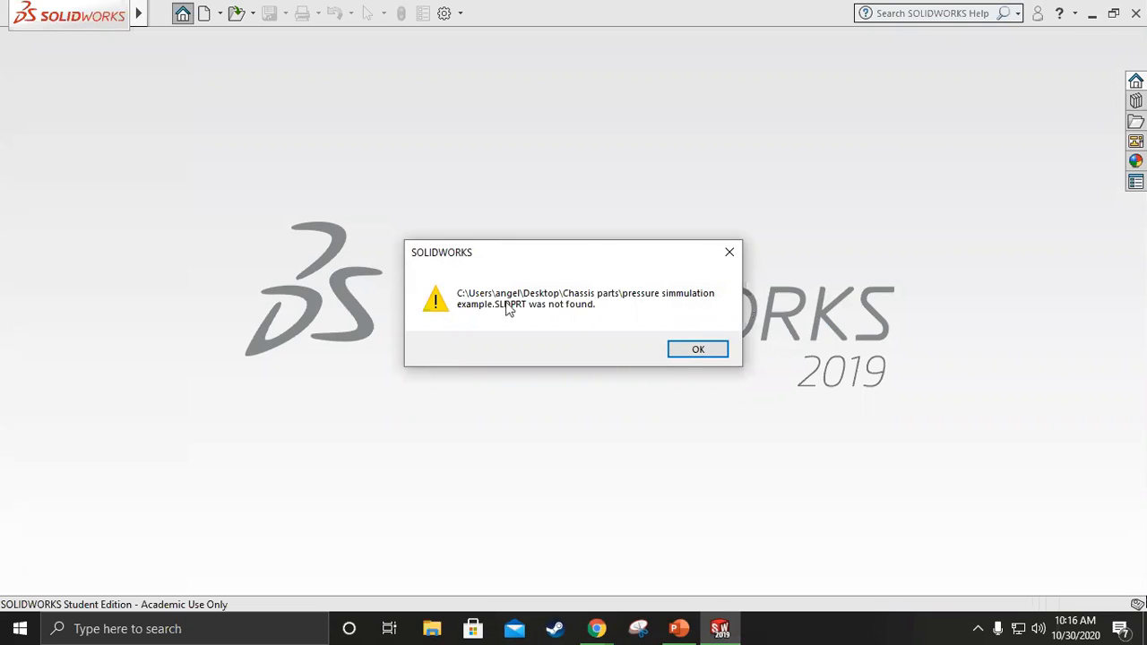
Dismiss the missing-file warning and create a new part document.
click(696, 353)
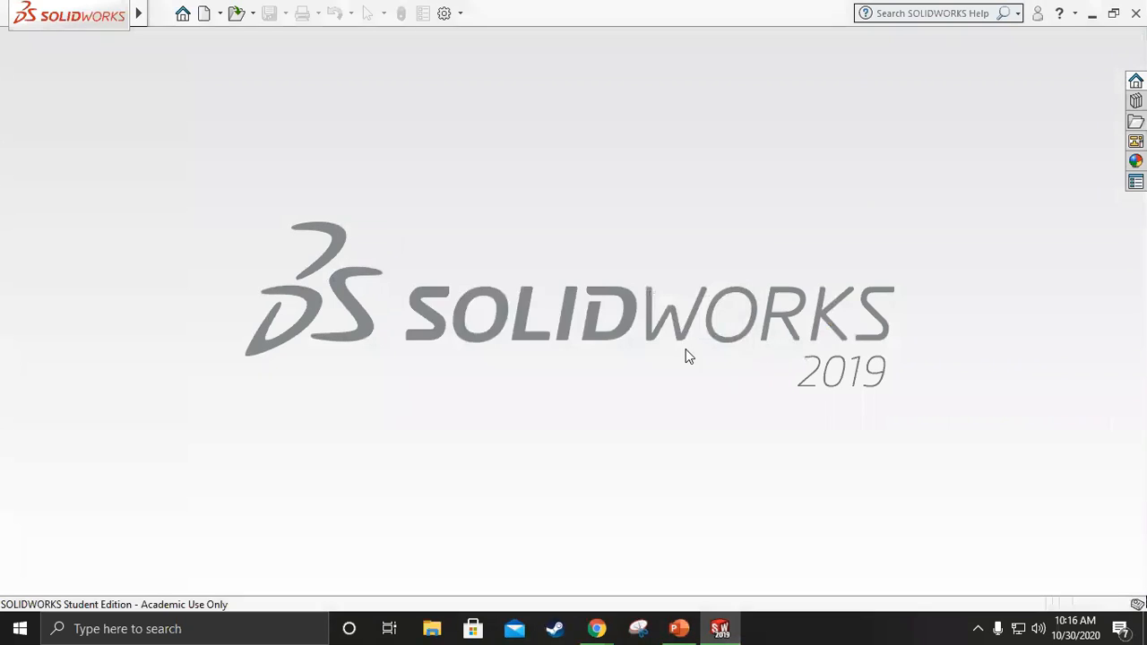
click(254, 16)
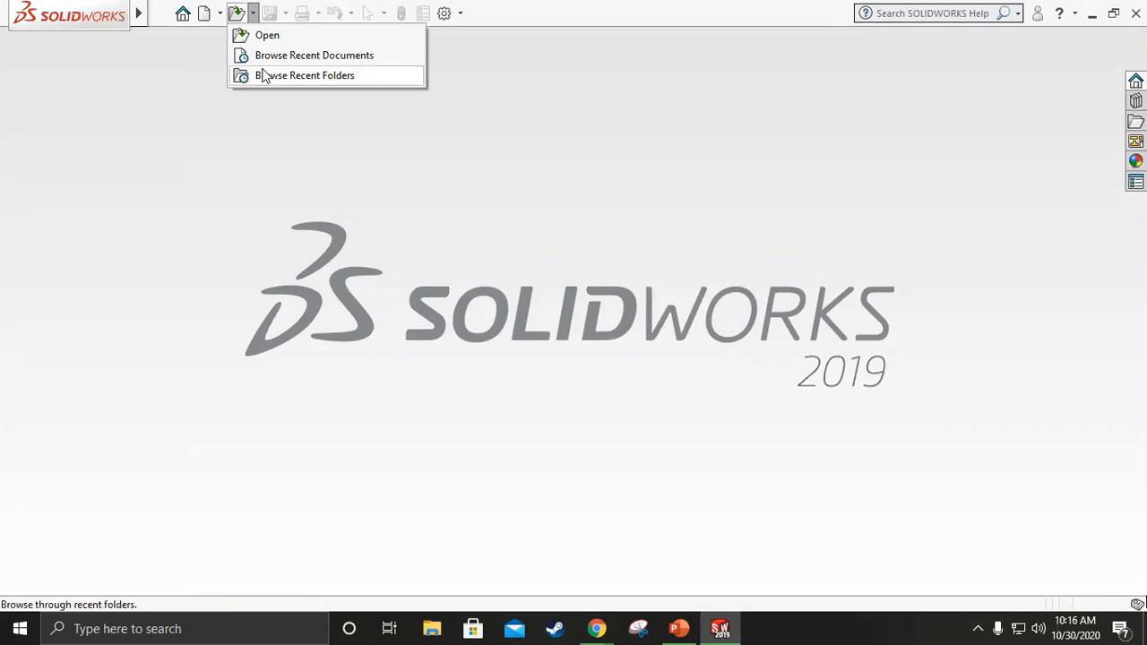
click(219, 16)
click(224, 37)
click(698, 498)
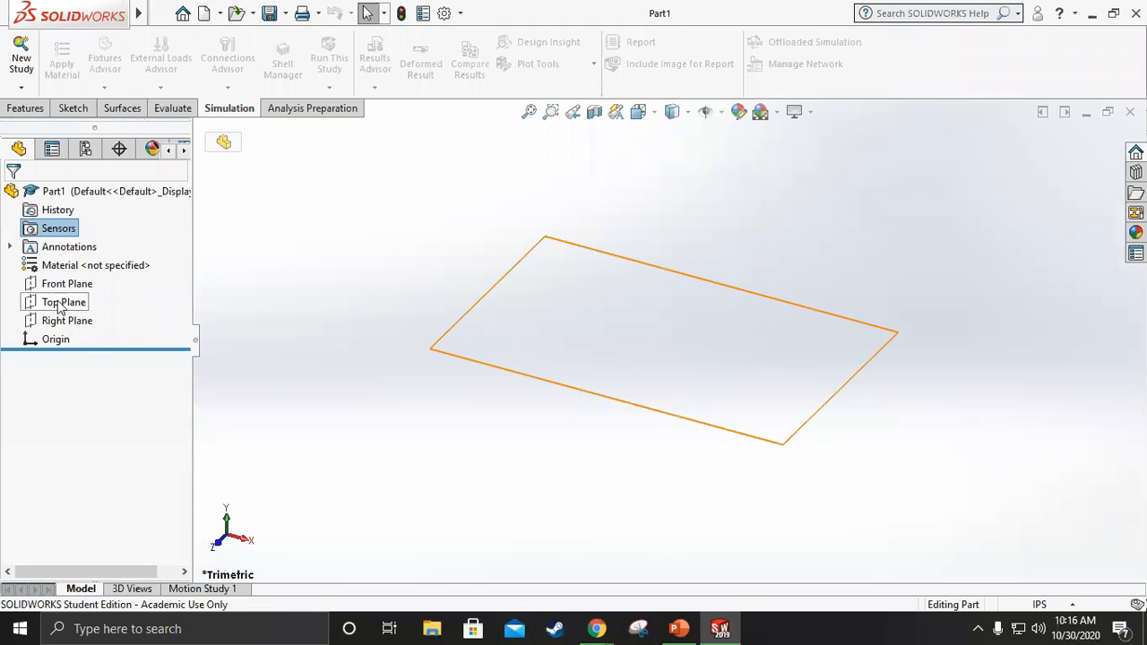
Sketch a center rectangle about 6.52 by 4.51 in on the Top Plane, centred on the origin.
right_click(58, 303)
click(72, 275)
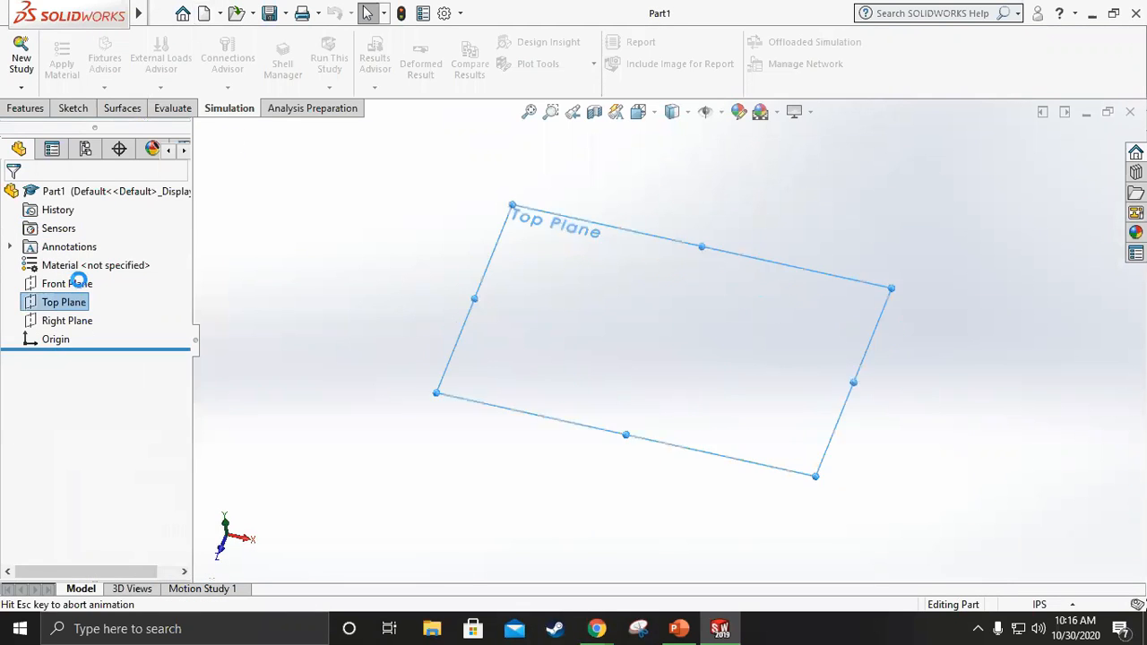
right_click(62, 306)
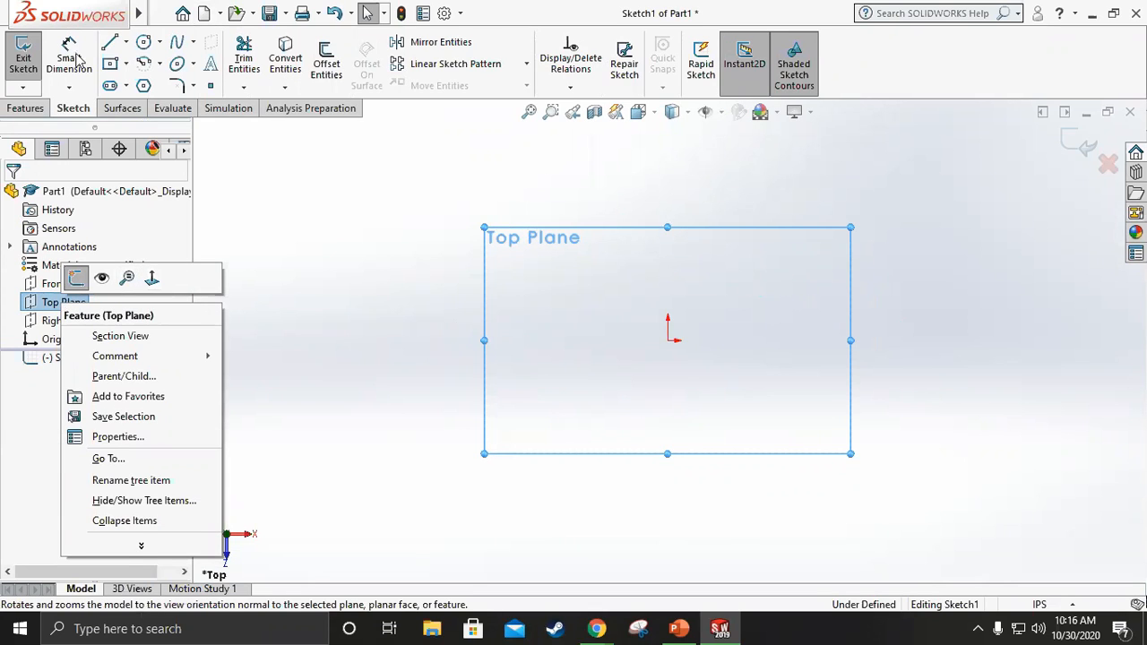
click(109, 63)
click(674, 340)
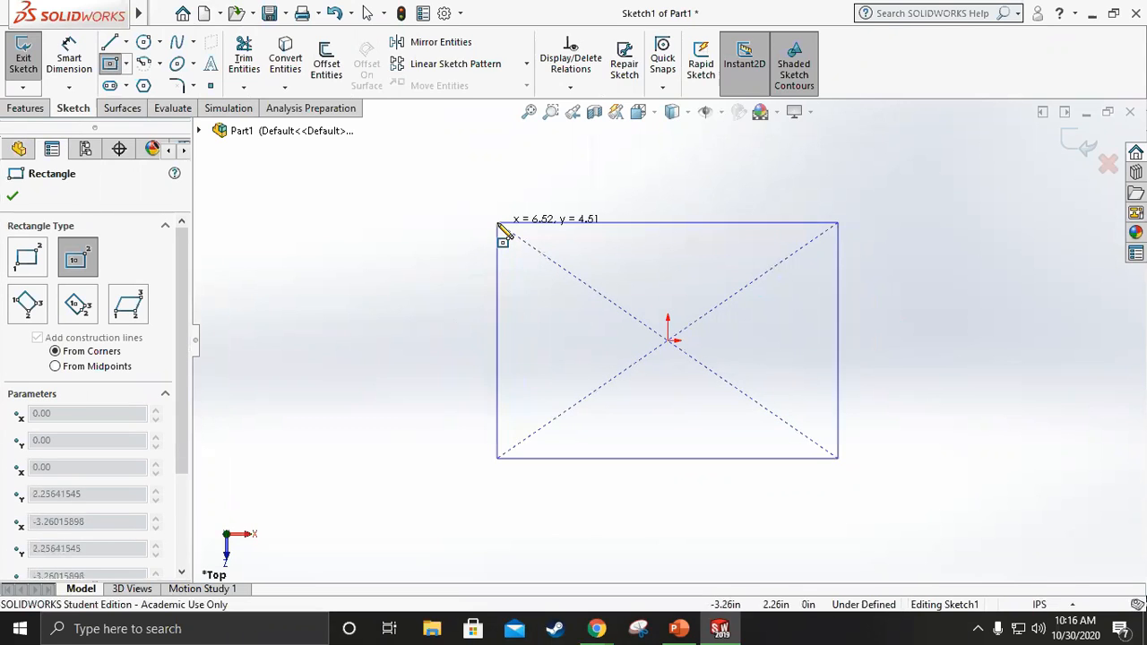
click(496, 223)
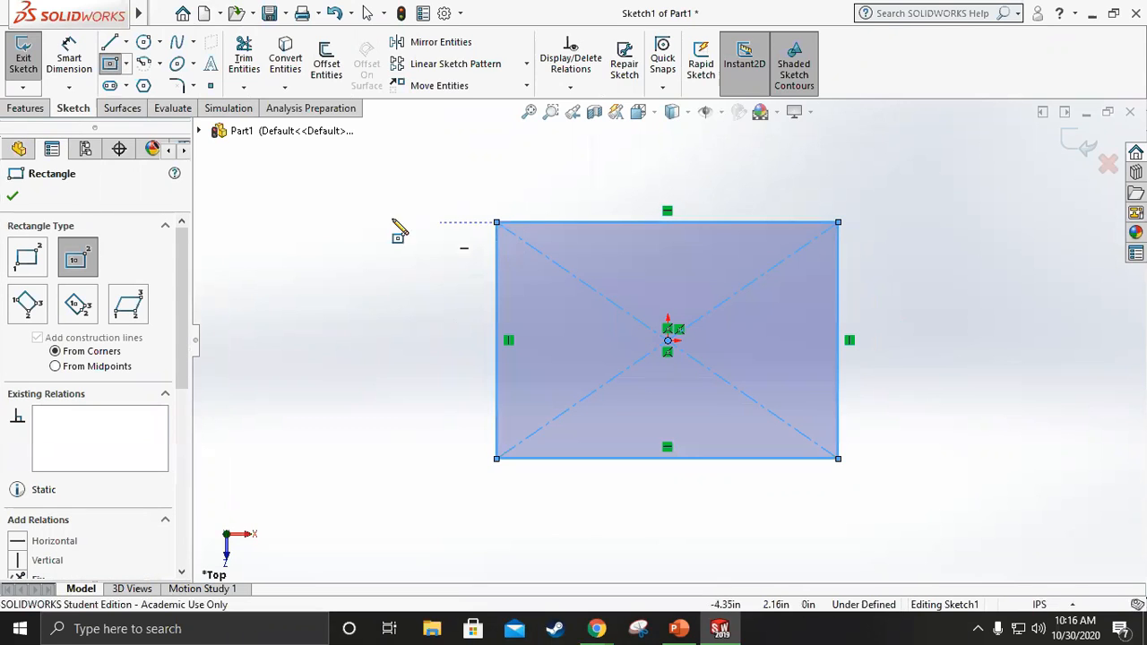
click(13, 196)
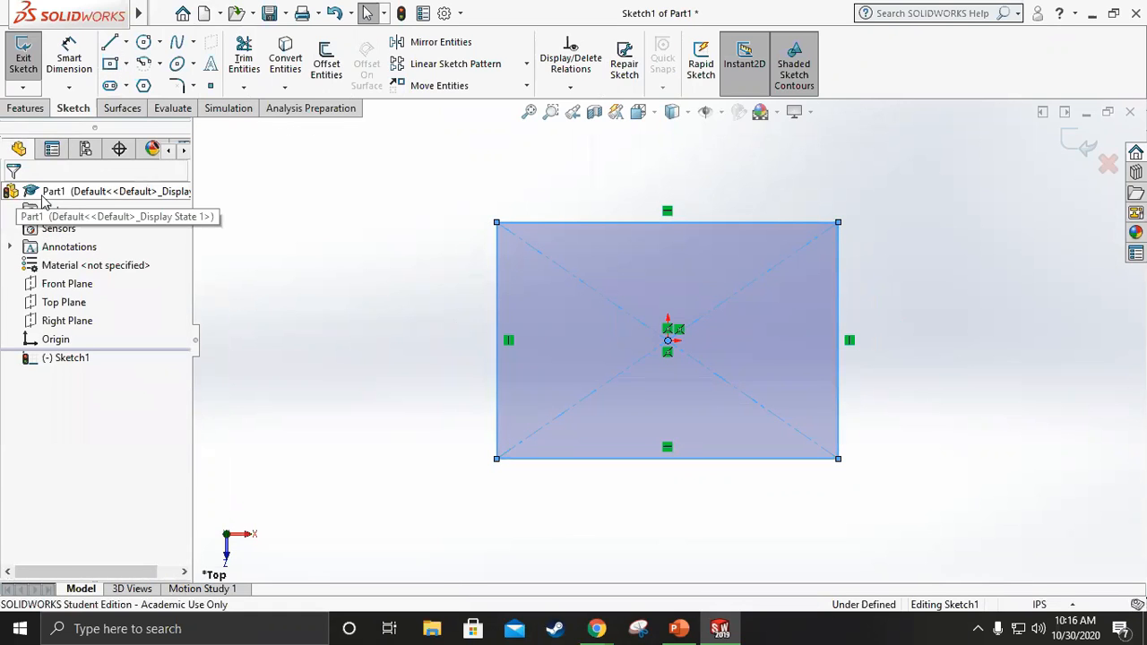
Extrude the rectangle upward into a tall solid box.
click(22, 108)
click(30, 61)
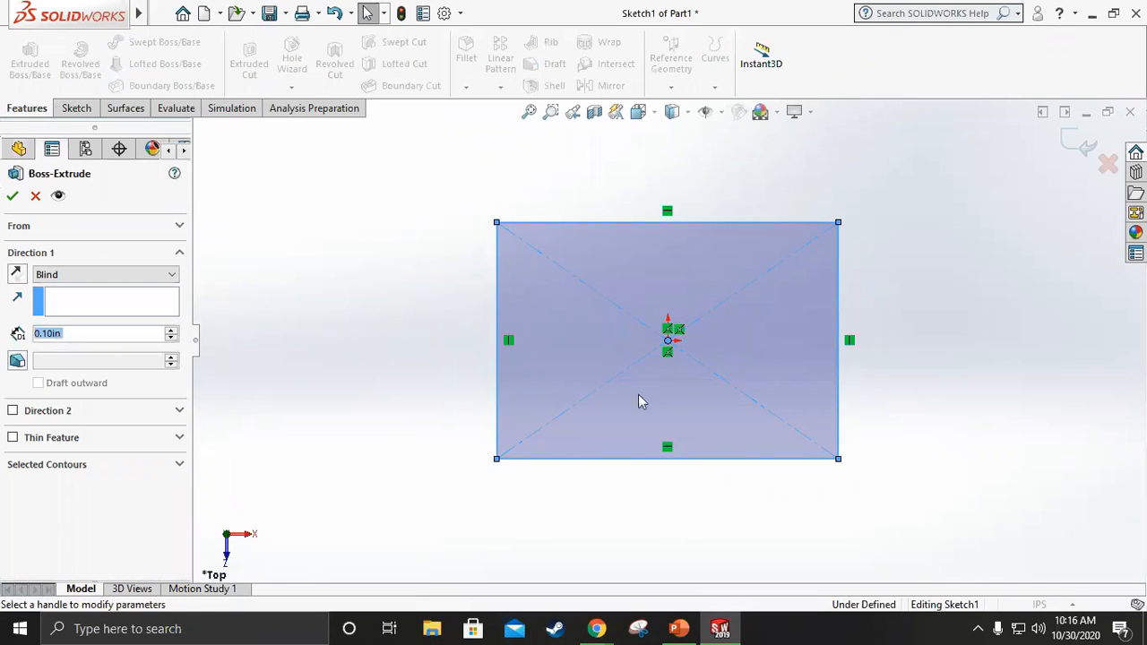
drag(669, 323, 656, 157)
click(12, 196)
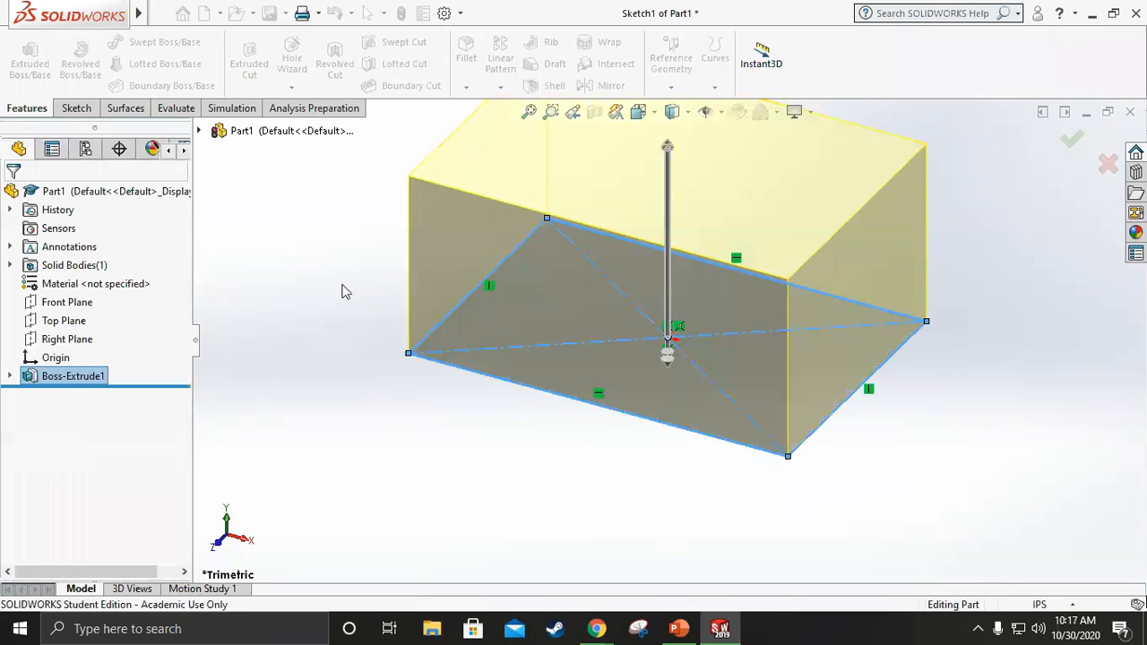
Sketch a center rectangle on the box's top face, centred on the origin and leaving a thin even border to the outer edges.
middle_drag(251, 283, 543, 183)
right_click(543, 183)
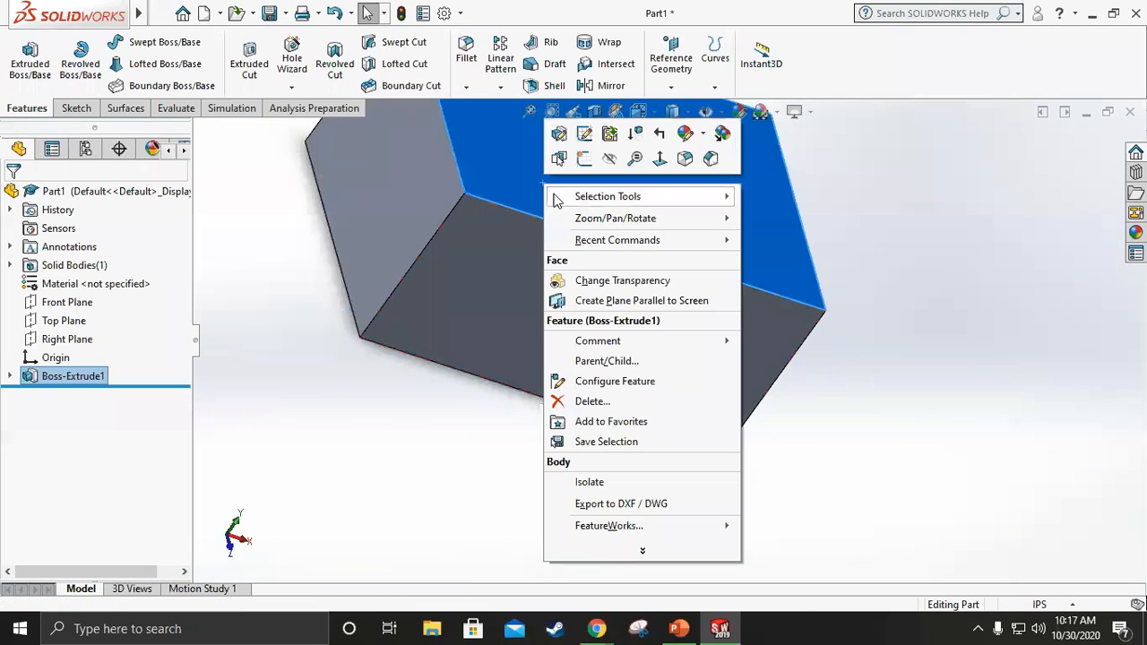
click(659, 160)
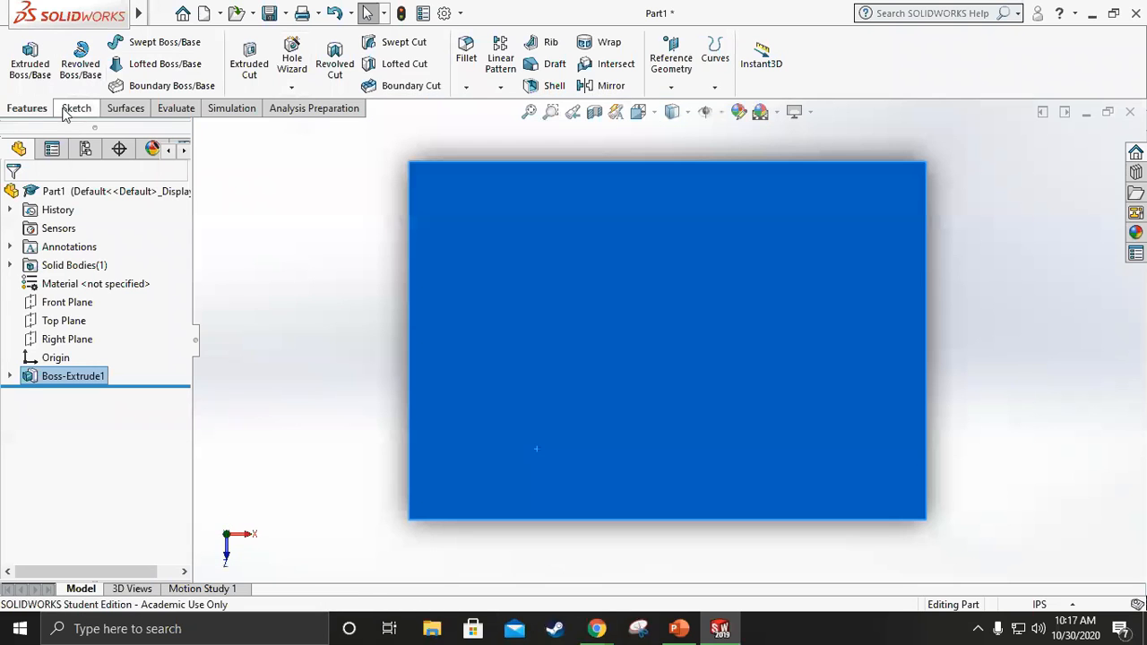
click(76, 108)
click(23, 56)
click(110, 63)
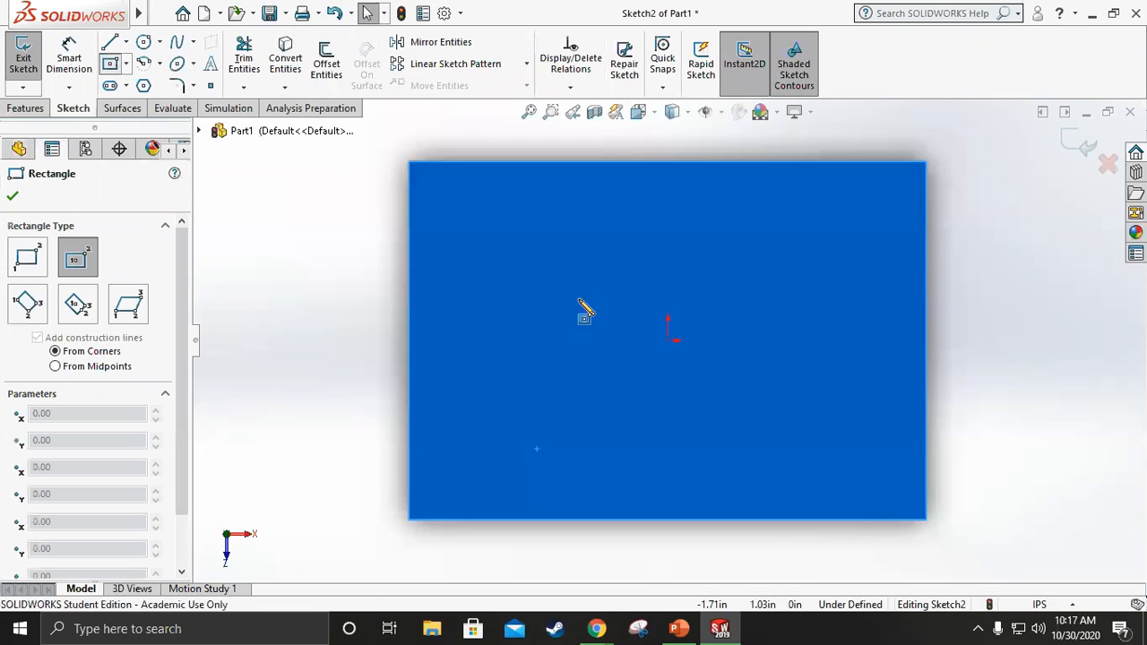
click(667, 340)
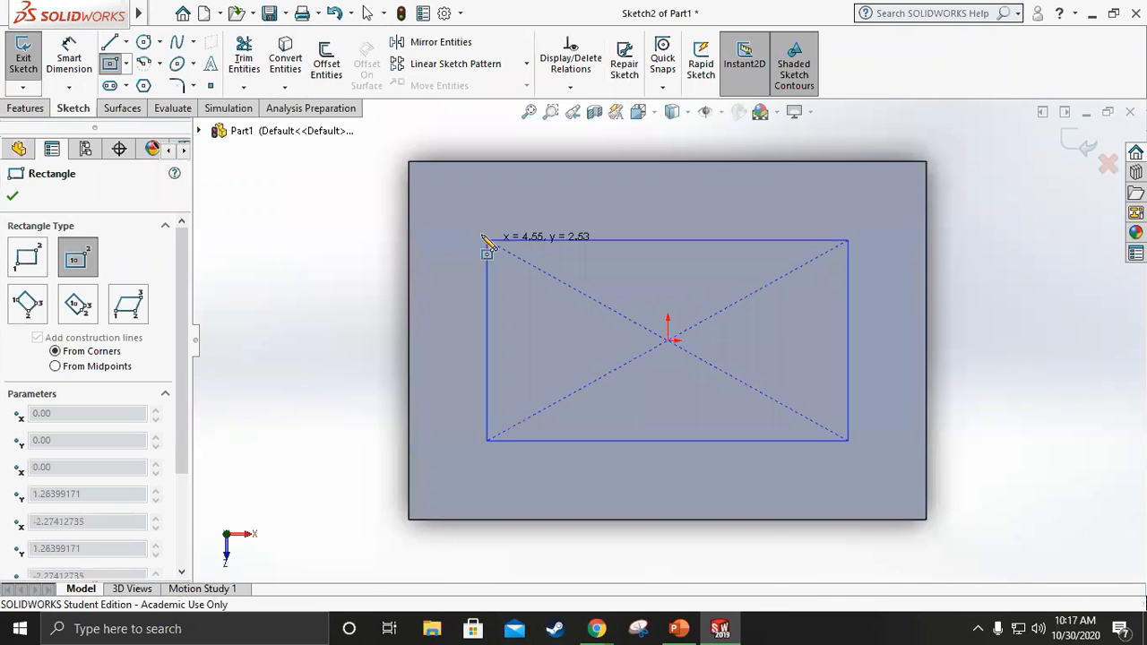
click(421, 174)
key(Escape)
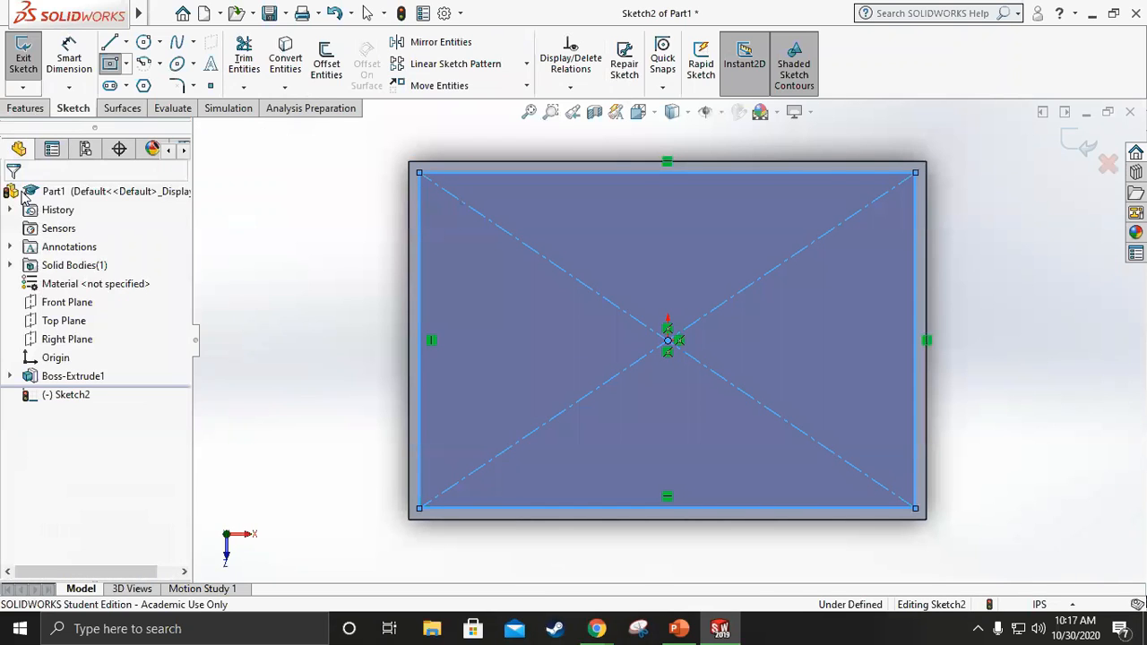
Cut-extrude the inner rectangle about 3.03 in deep, leaving a thin floor so the box becomes an open container.
click(25, 108)
click(34, 63)
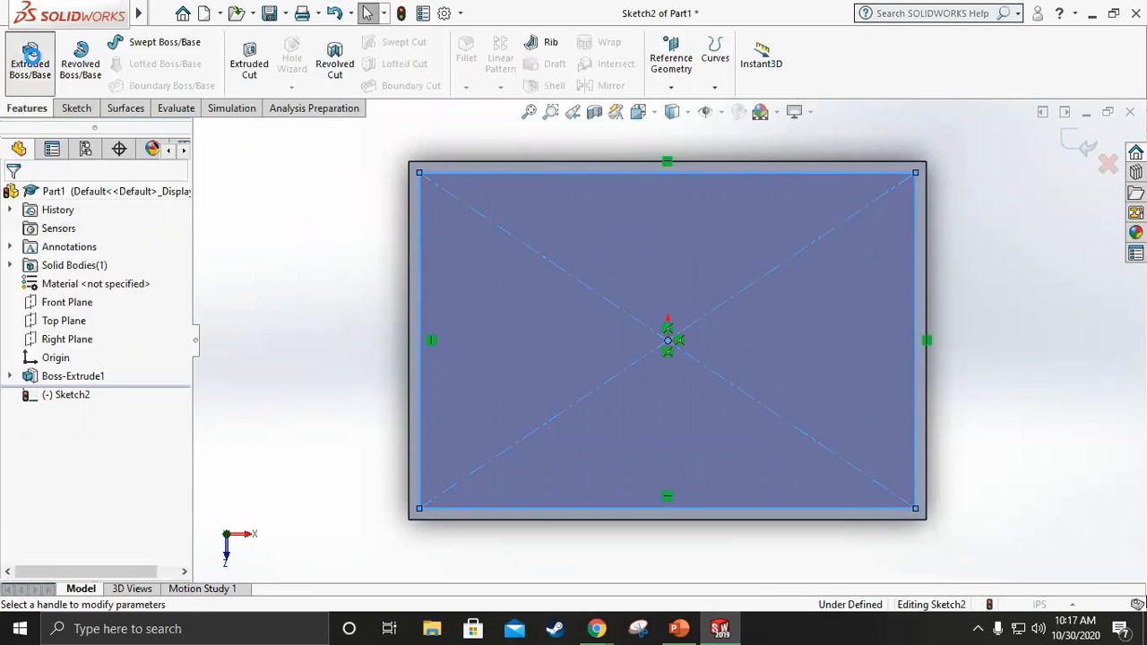
click(12, 195)
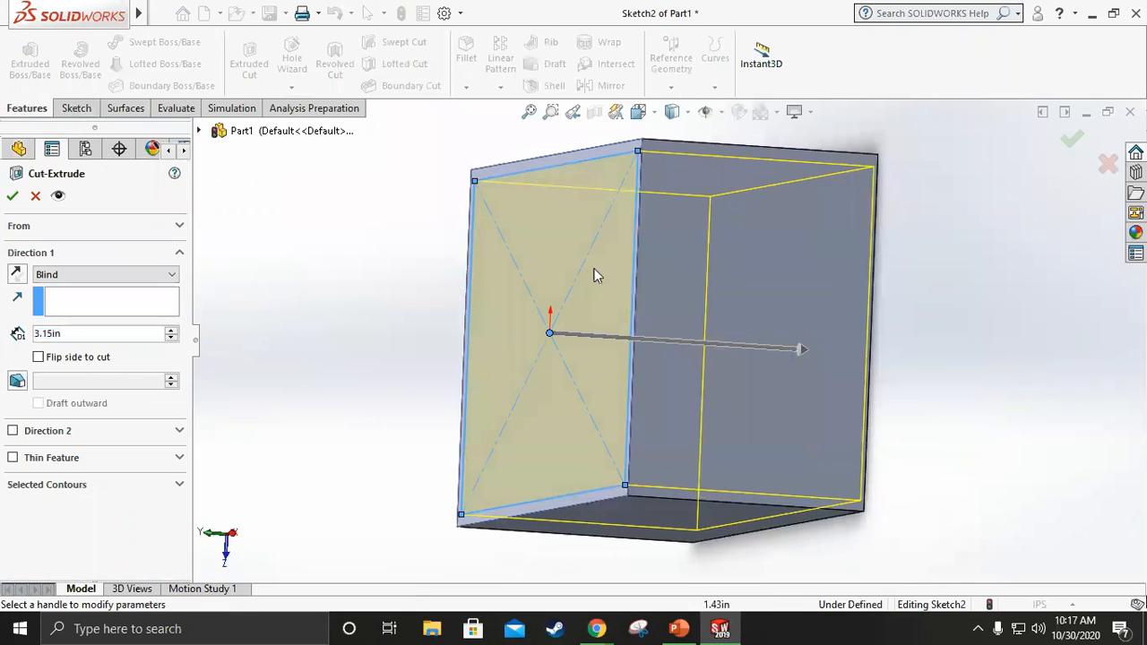
click(651, 116)
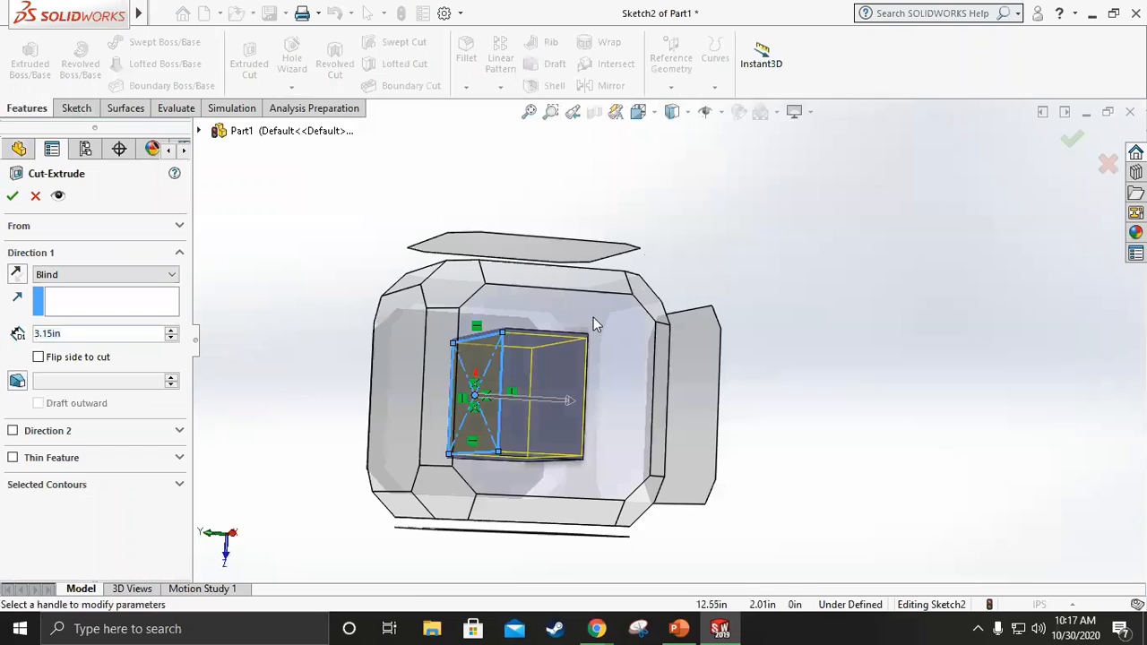
click(593, 317)
mouse_move(898, 337)
mouse_down()
mouse_move(912, 338)
mouse_move(899, 341)
mouse_up()
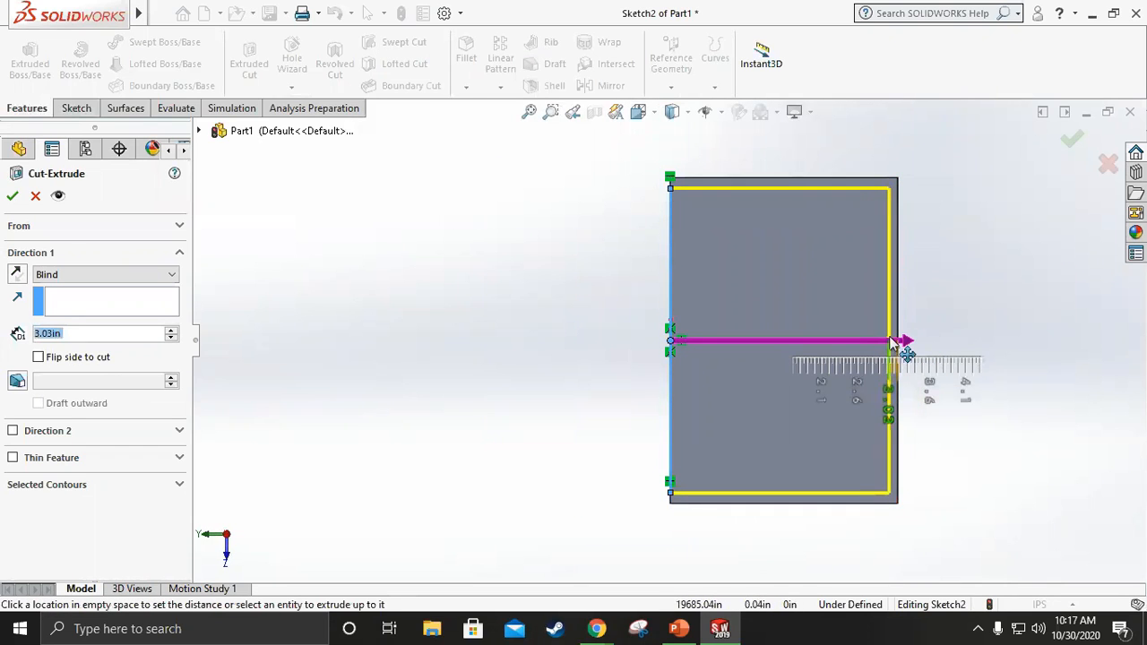
click(14, 197)
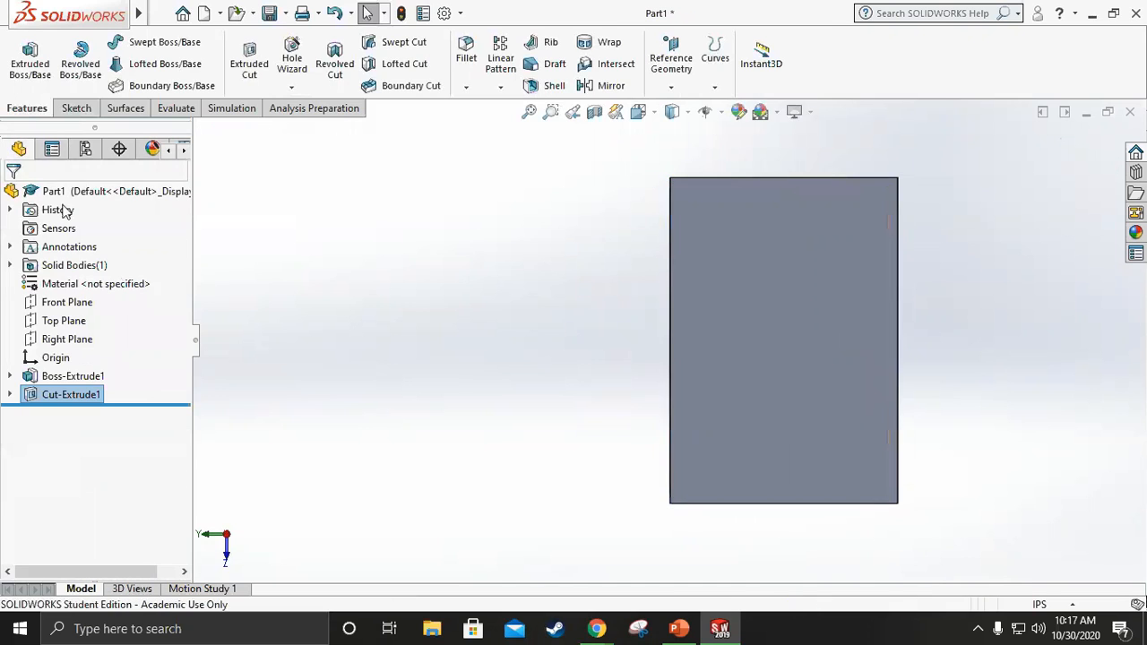
middle_drag(532, 335, 641, 324)
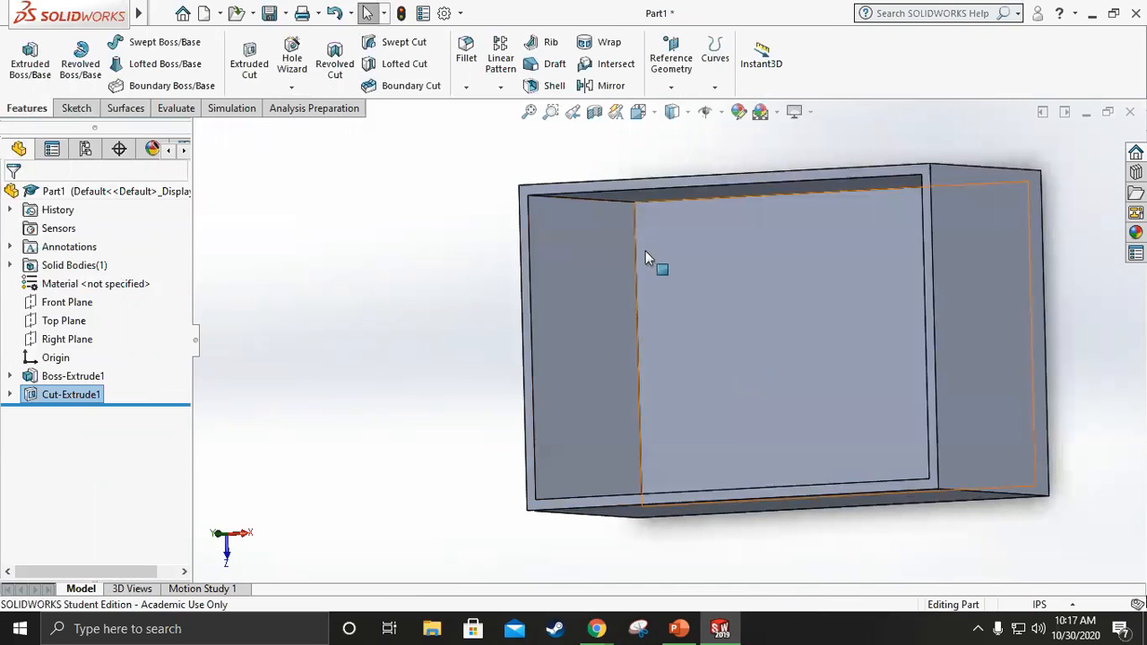
click(655, 116)
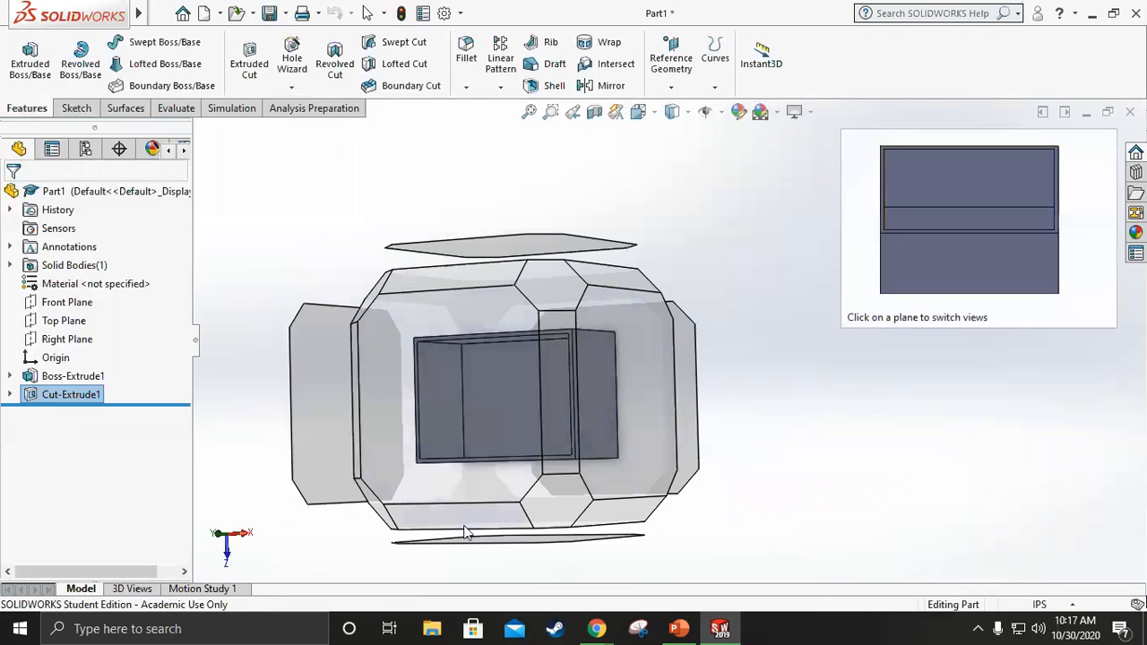
click(466, 530)
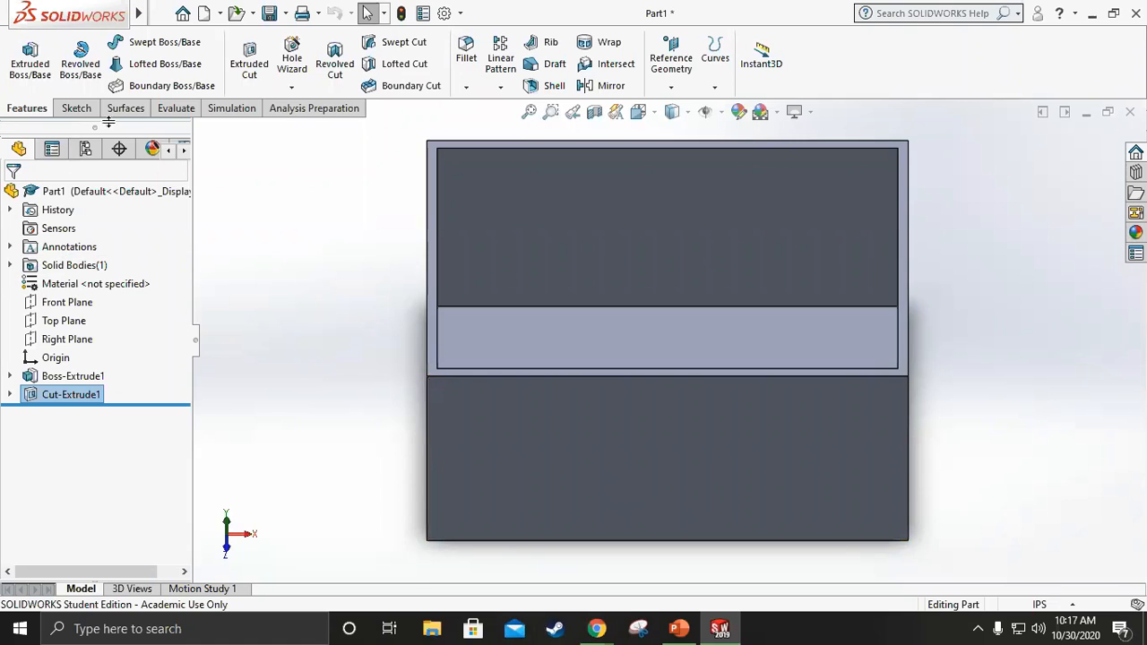
Check in the add-ins list whether SOLIDWORKS Simulation is active and loads at start-up.
click(224, 109)
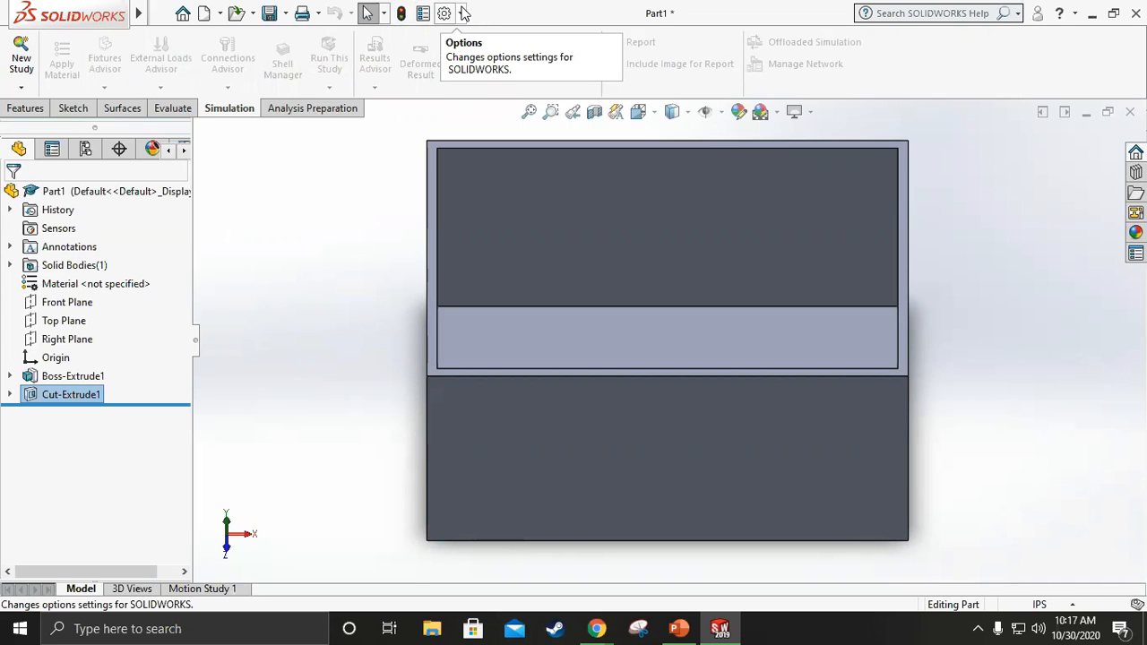
click(464, 13)
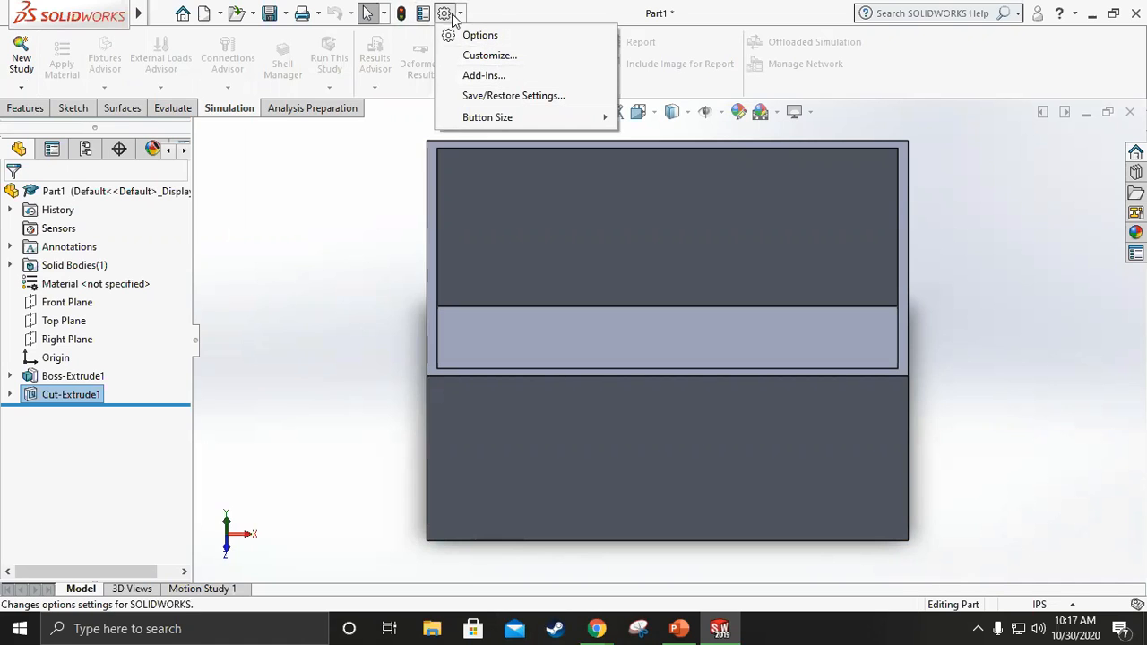
click(520, 77)
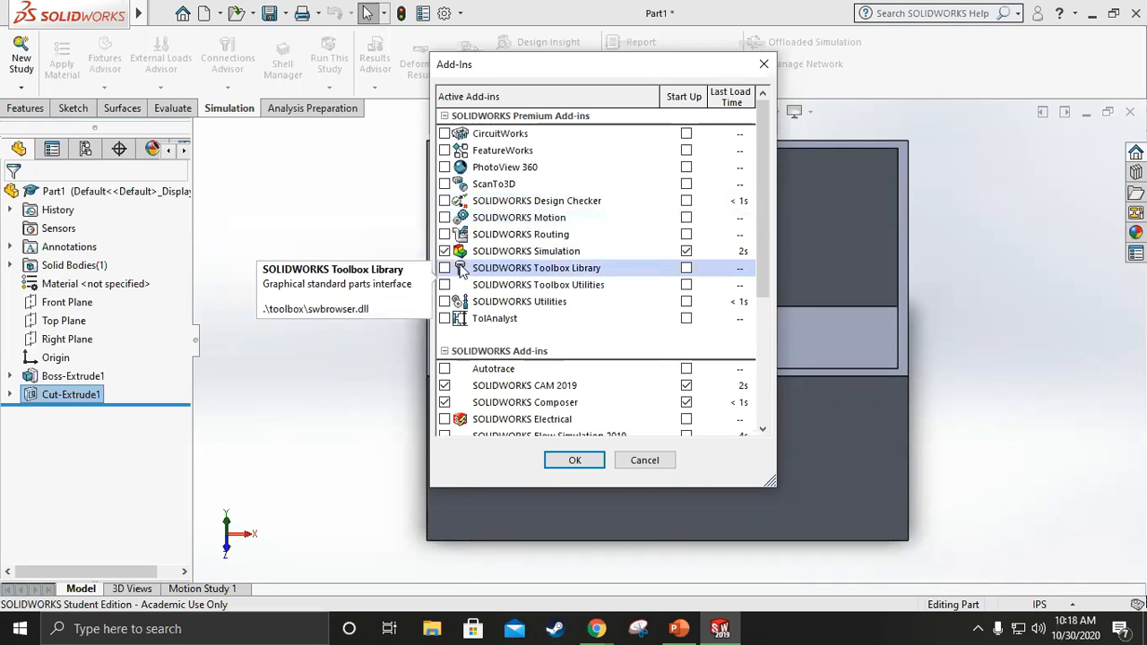
click(575, 461)
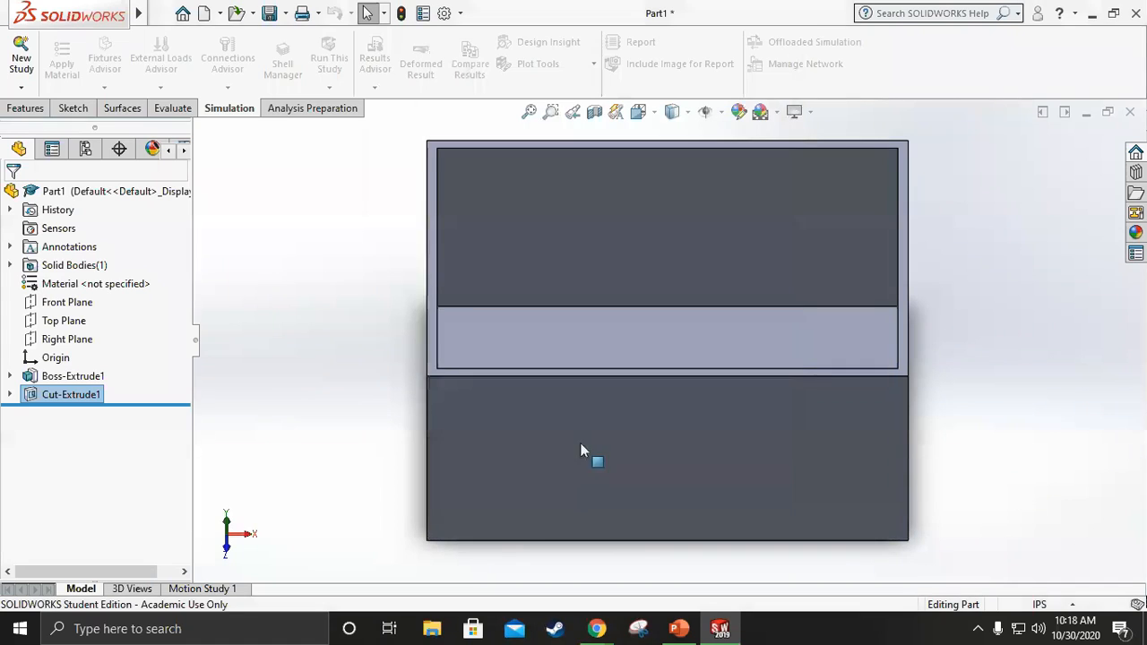
Hide the Simulation toolset from the CommandManager and show it again.
right_click(292, 113)
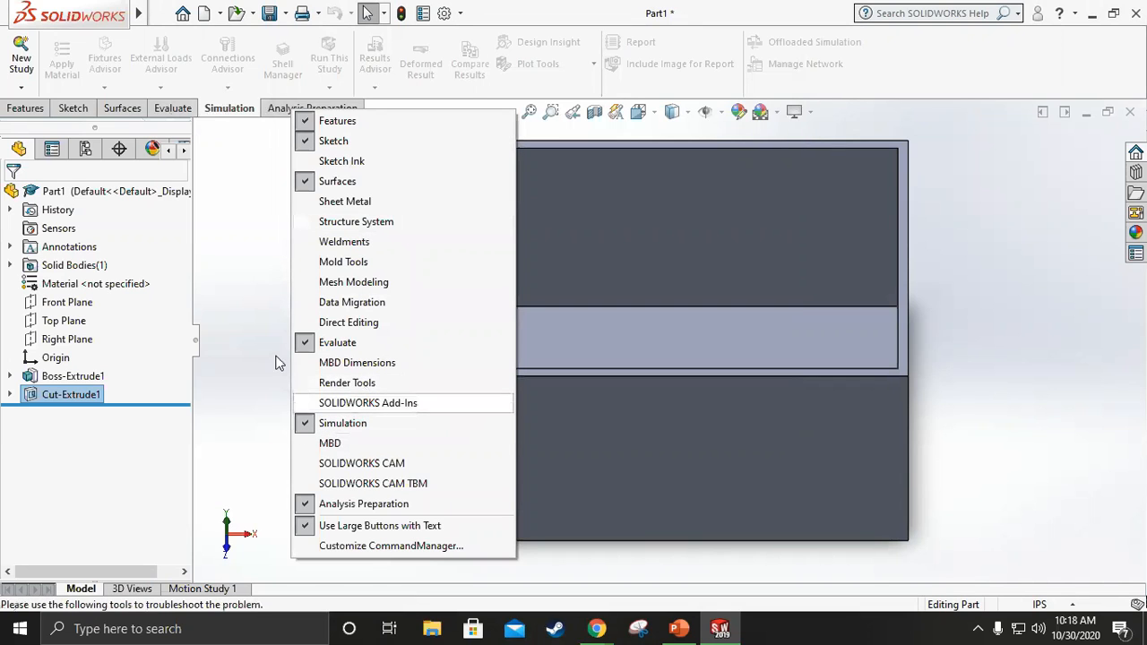
click(289, 423)
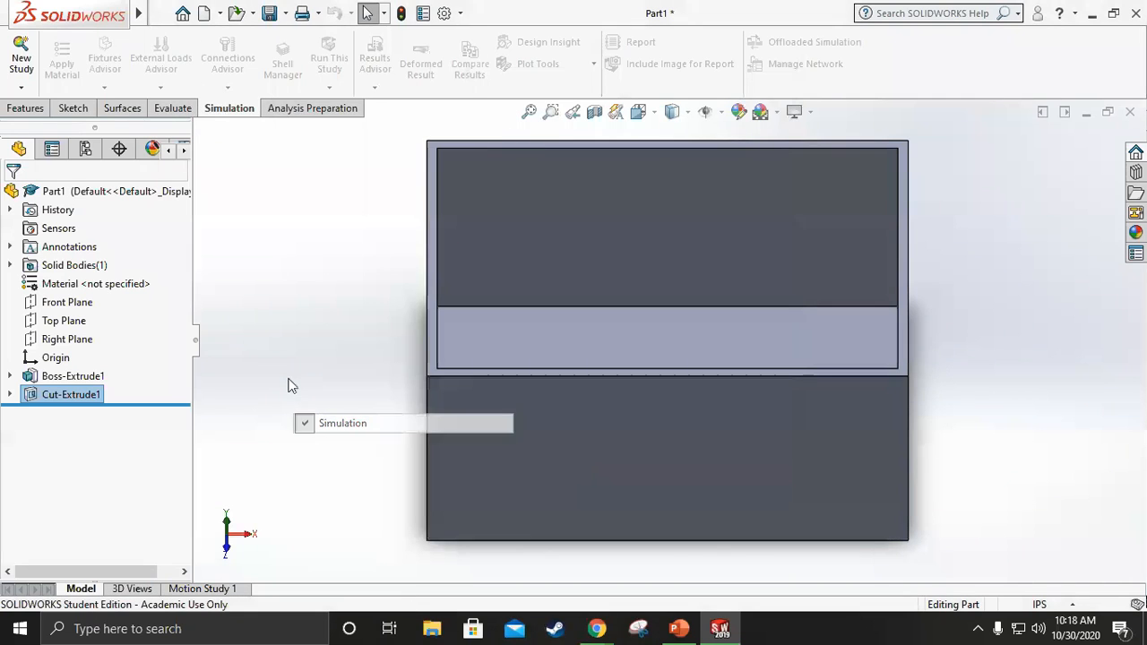
right_click(240, 114)
click(274, 424)
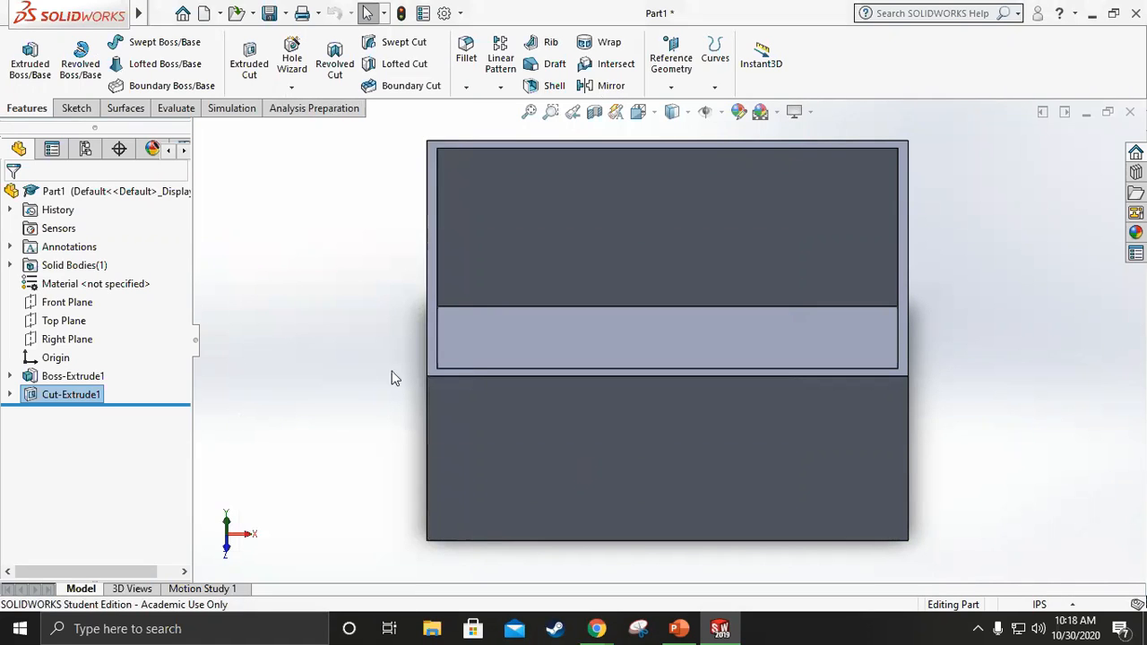
Create a new static simulation study for the box with the default name Static 1.
click(230, 109)
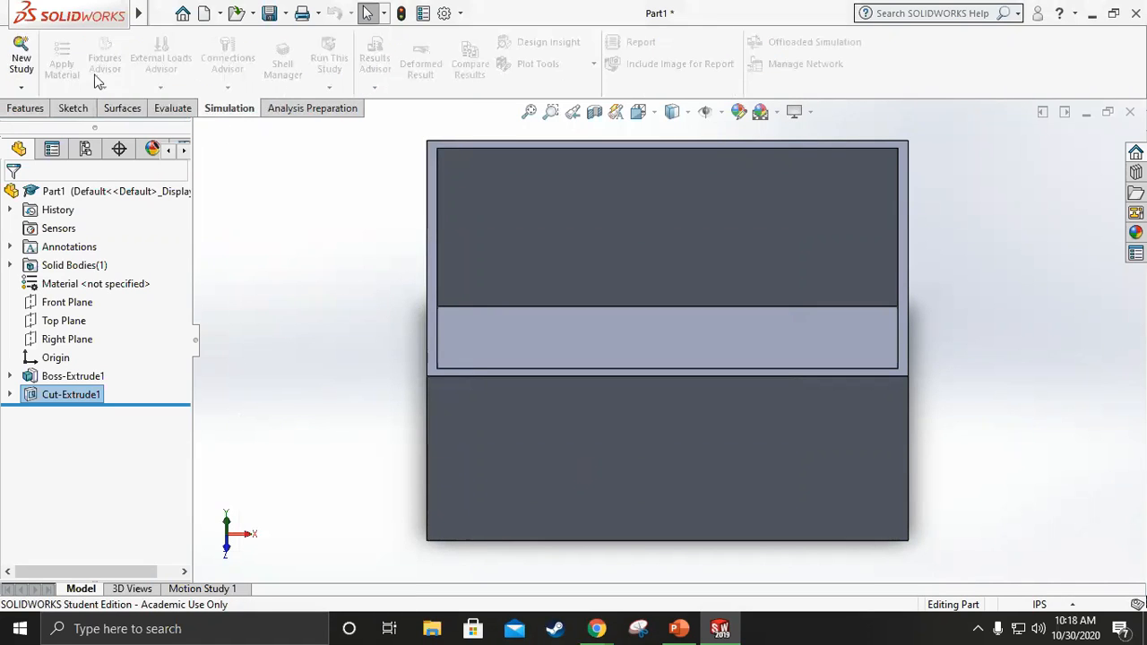
click(27, 65)
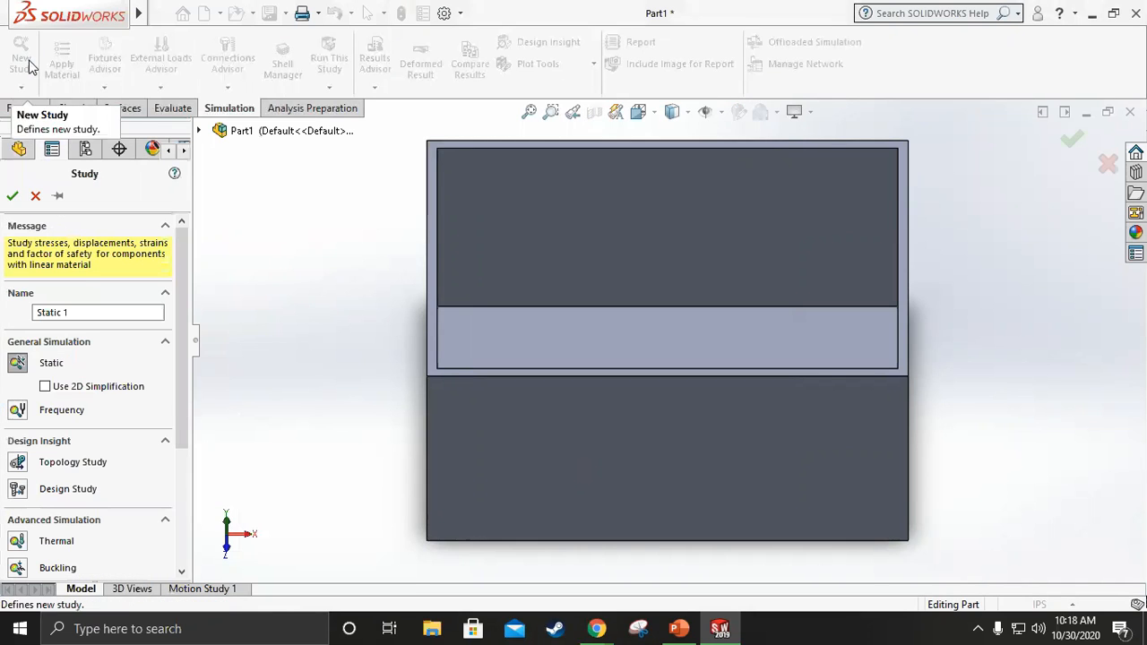
click(13, 196)
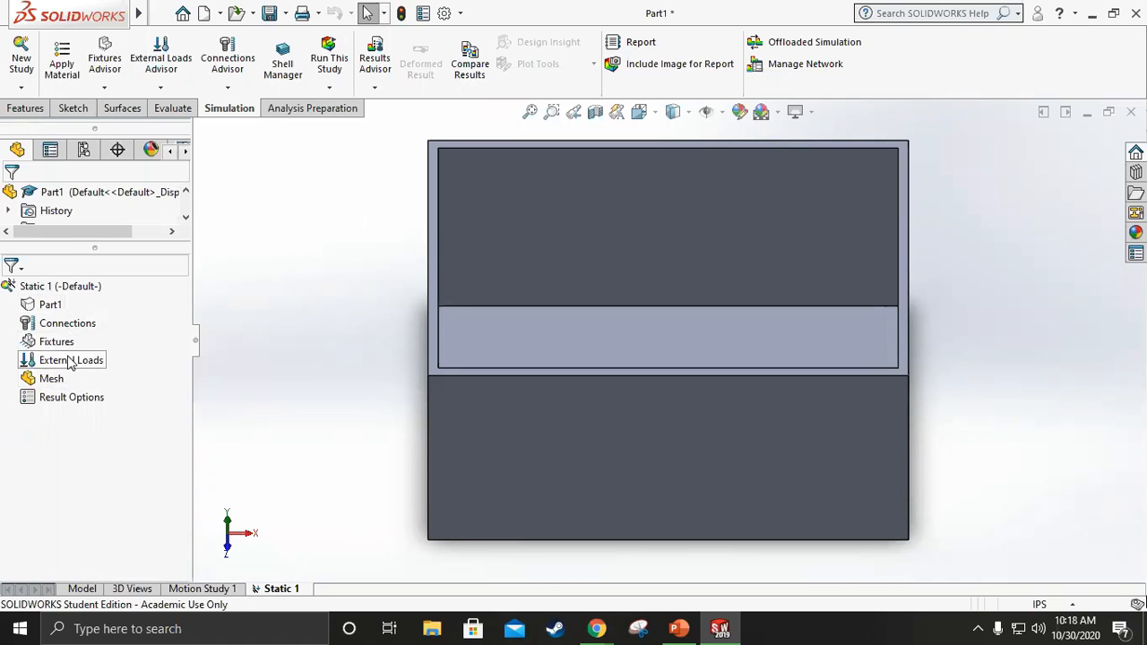
right_click(70, 362)
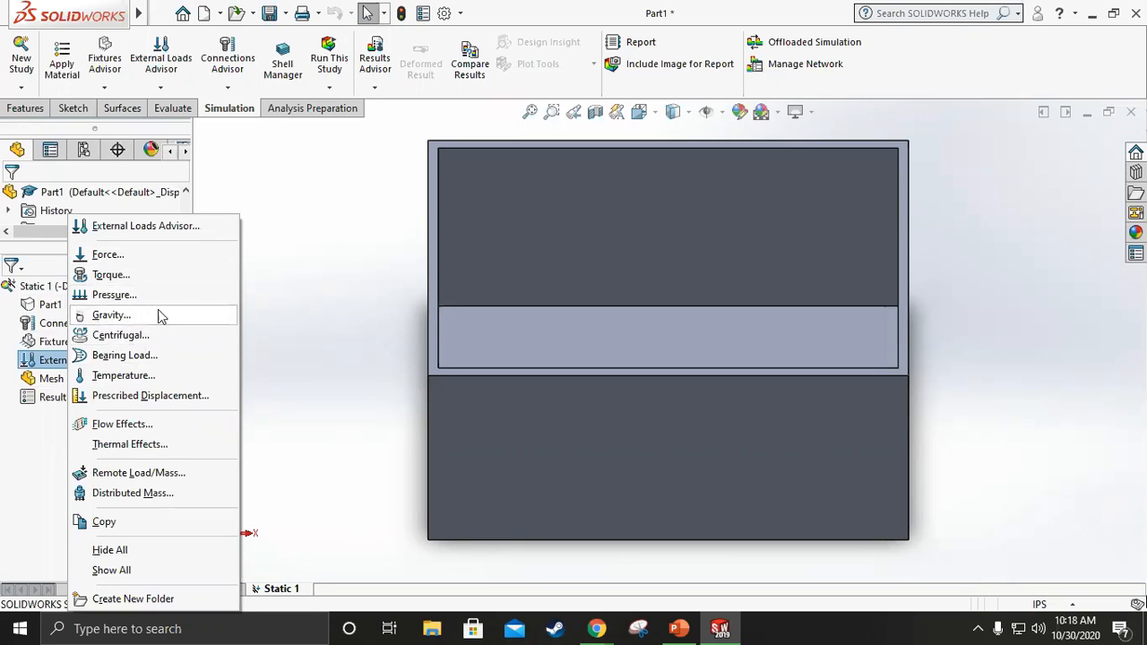
click(293, 279)
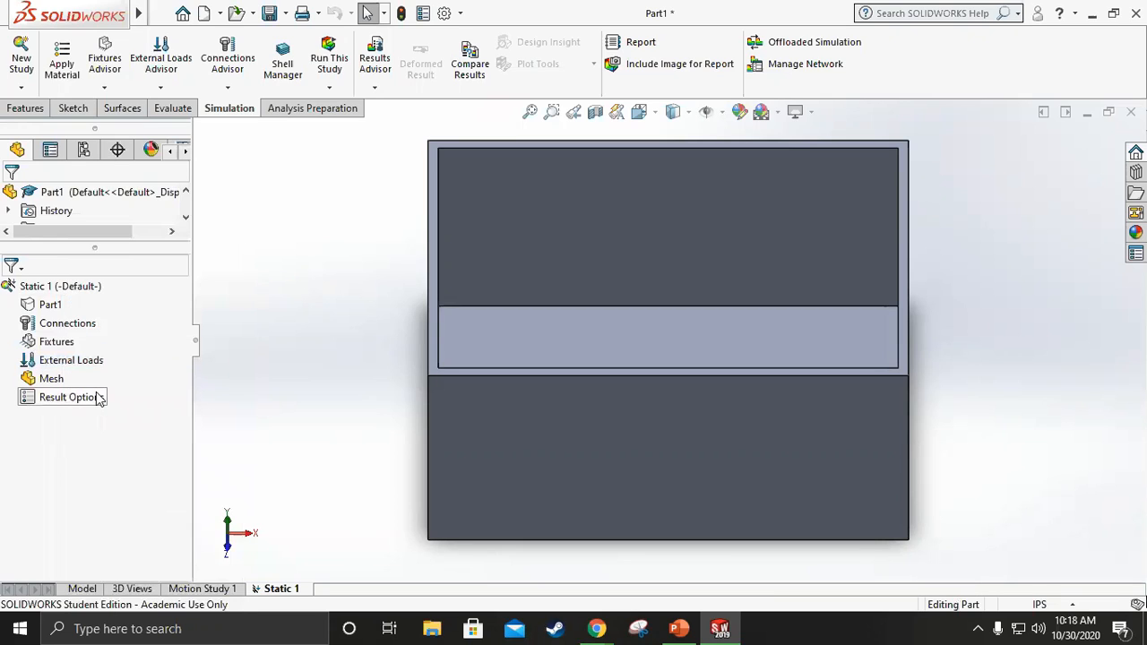
Apply the ABS material from the Plastics category of SOLIDWORKS Materials to the part in the study.
right_click(51, 308)
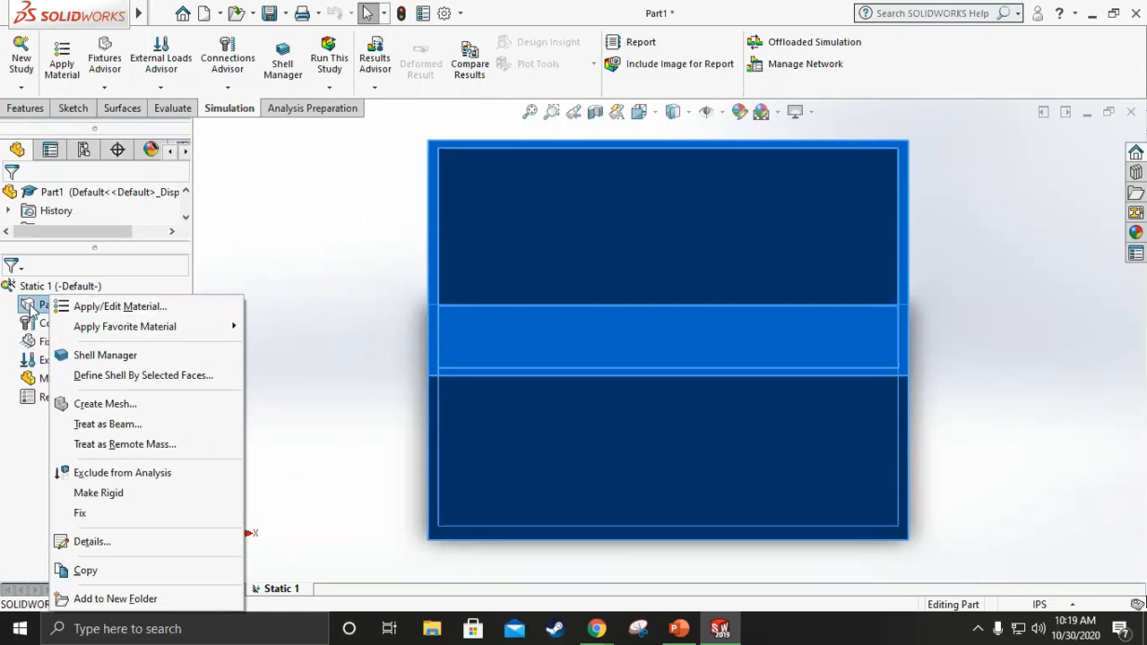
click(31, 305)
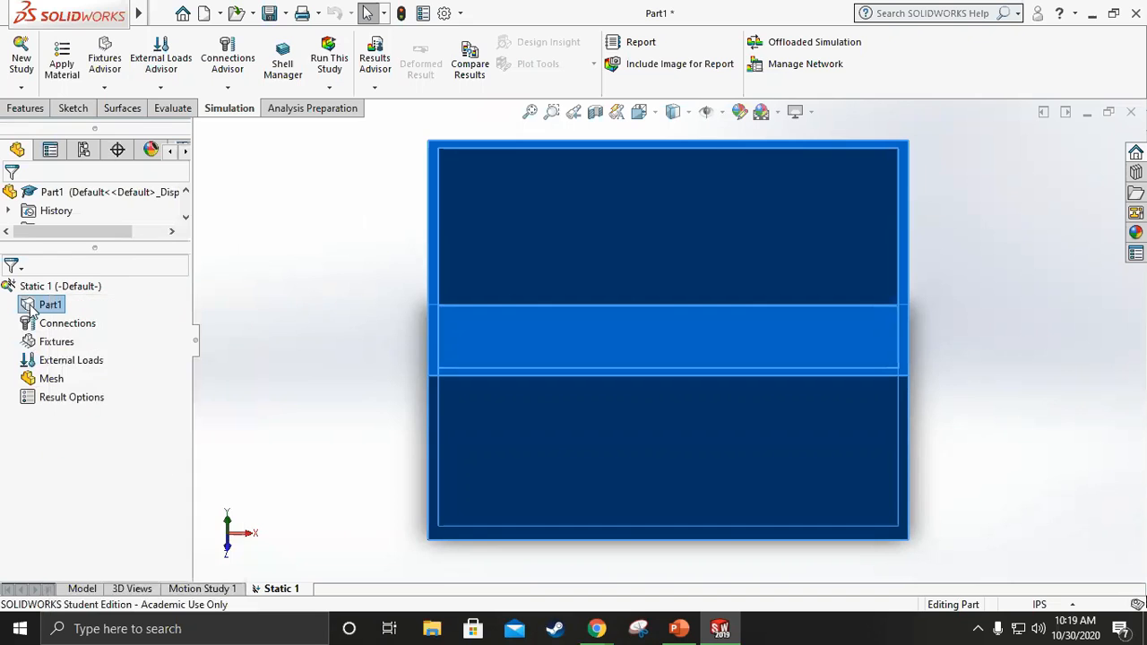
click(62, 59)
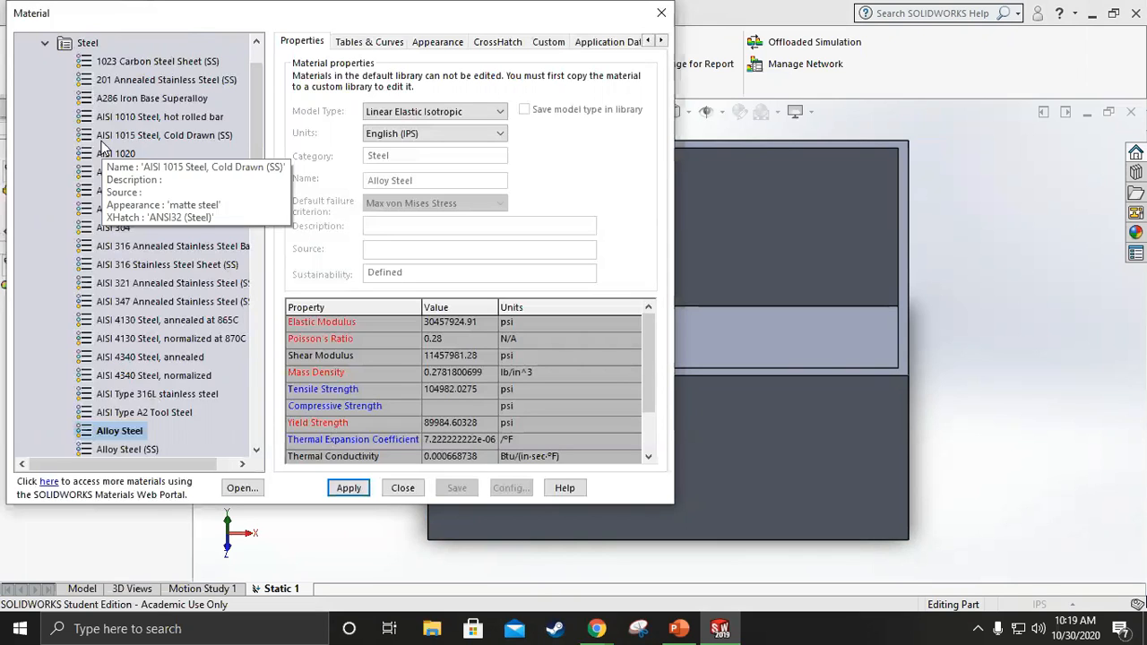
click(45, 43)
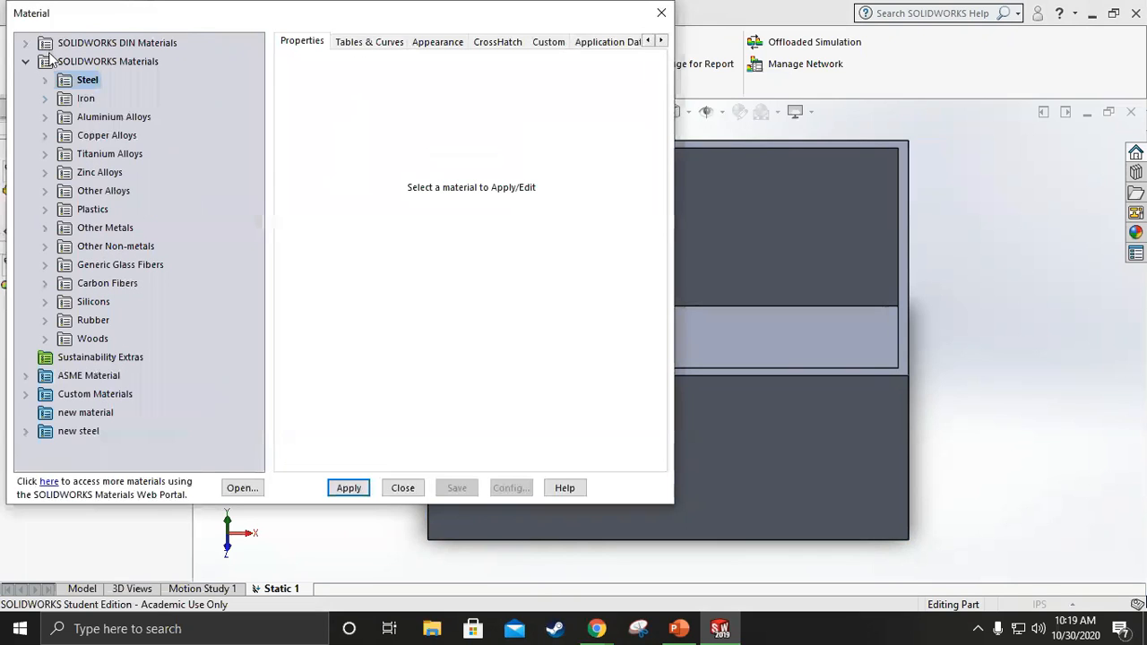
click(46, 210)
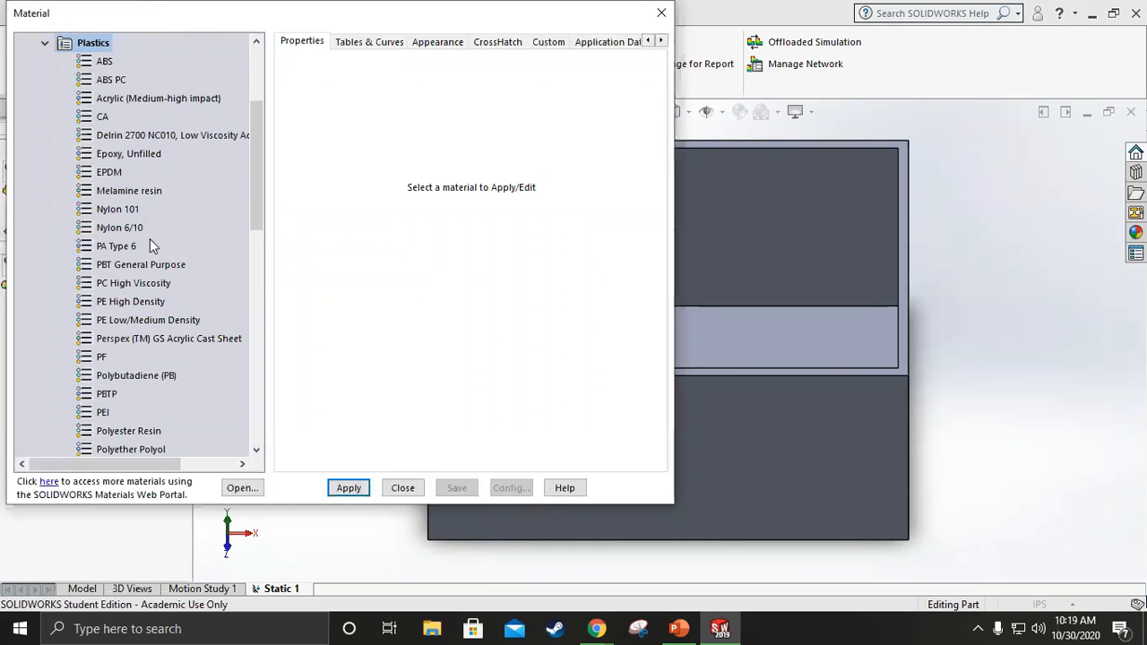
click(104, 62)
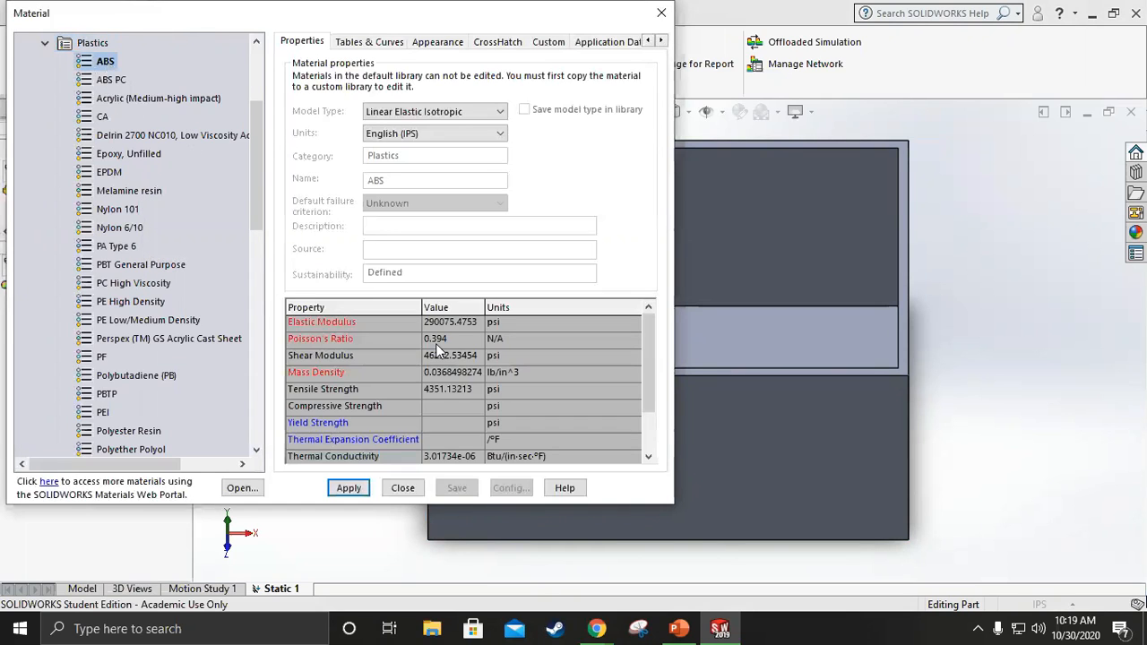
click(349, 488)
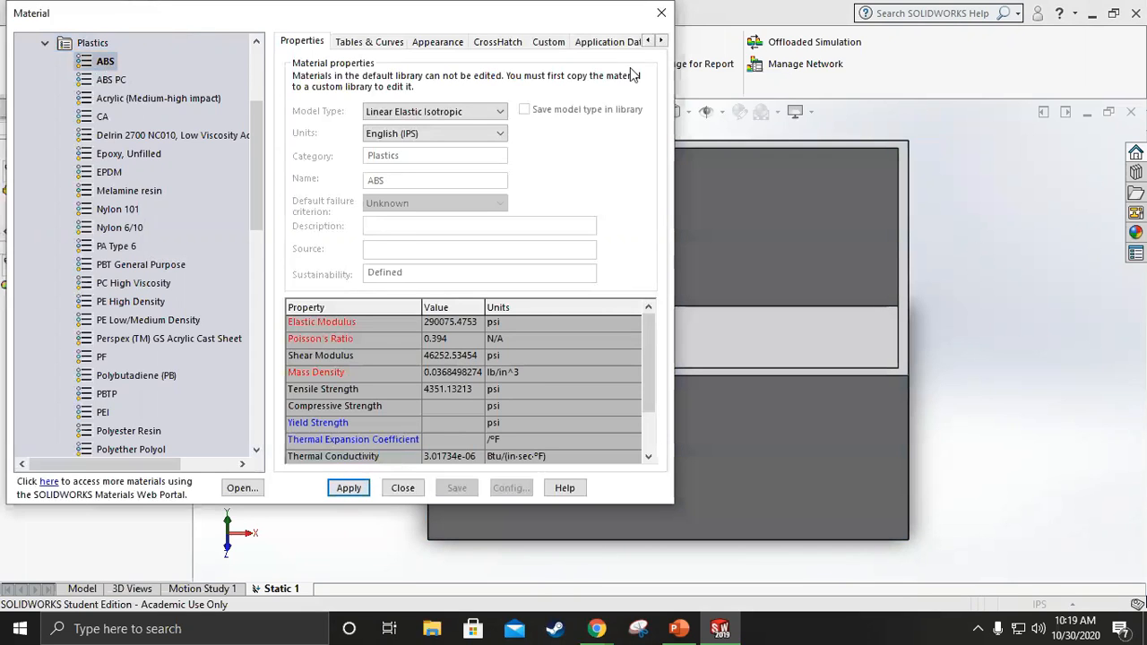
click(661, 13)
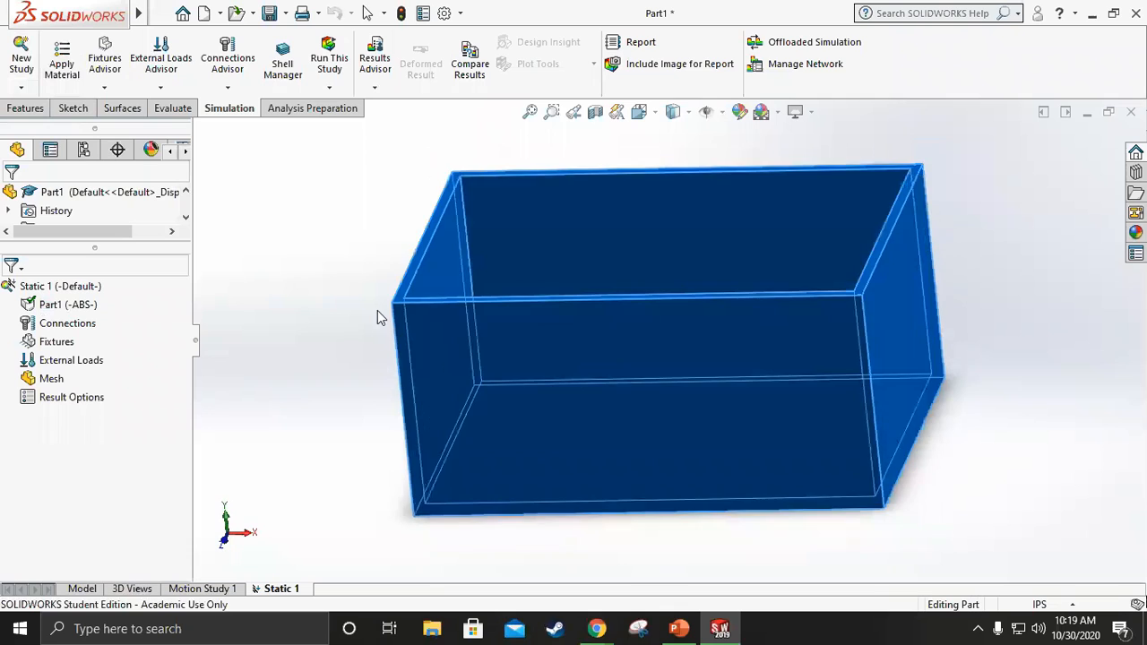
click(349, 346)
Add a Fixed Geometry fixture to the outer bottom face of the box.
middle_drag(351, 469, 338, 445)
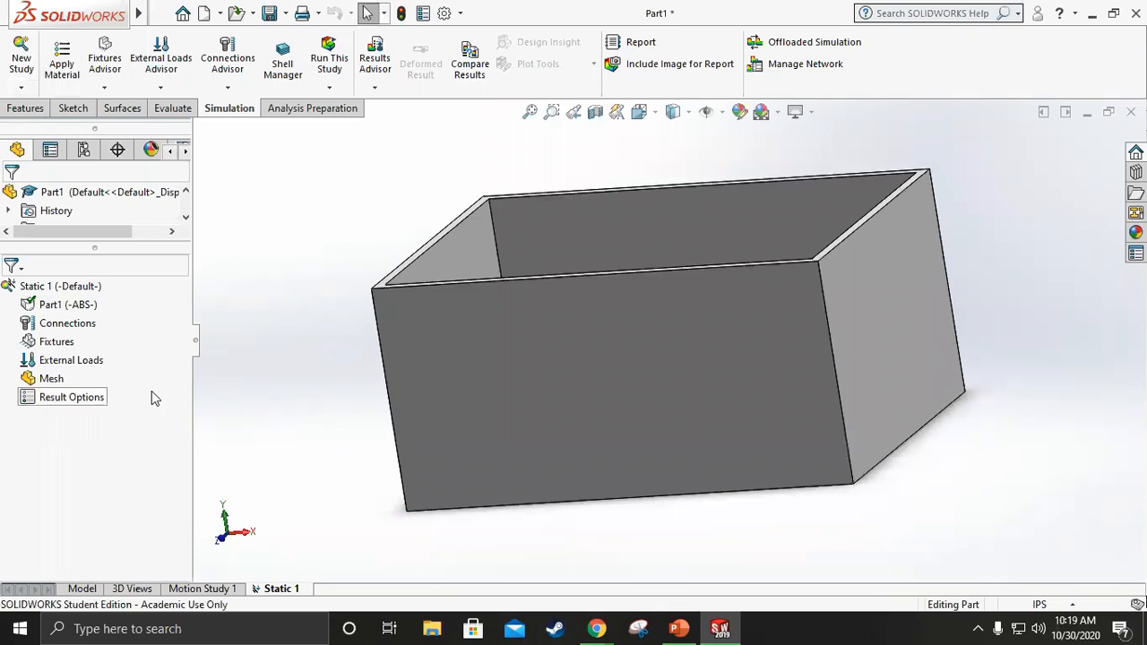
click(56, 342)
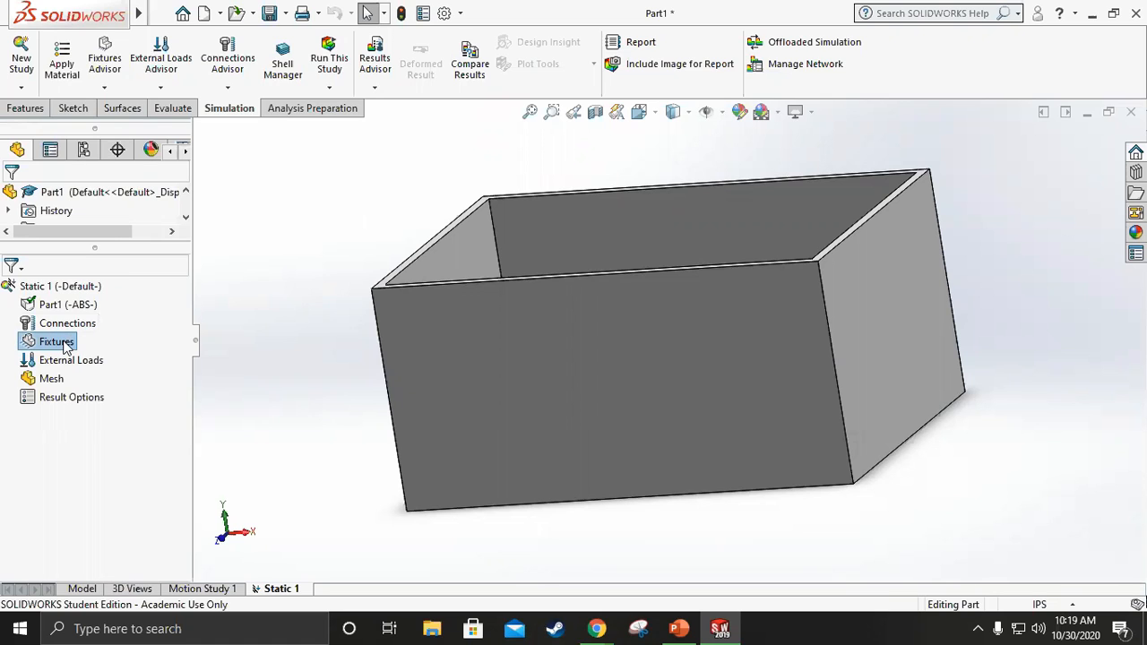
right_click(63, 346)
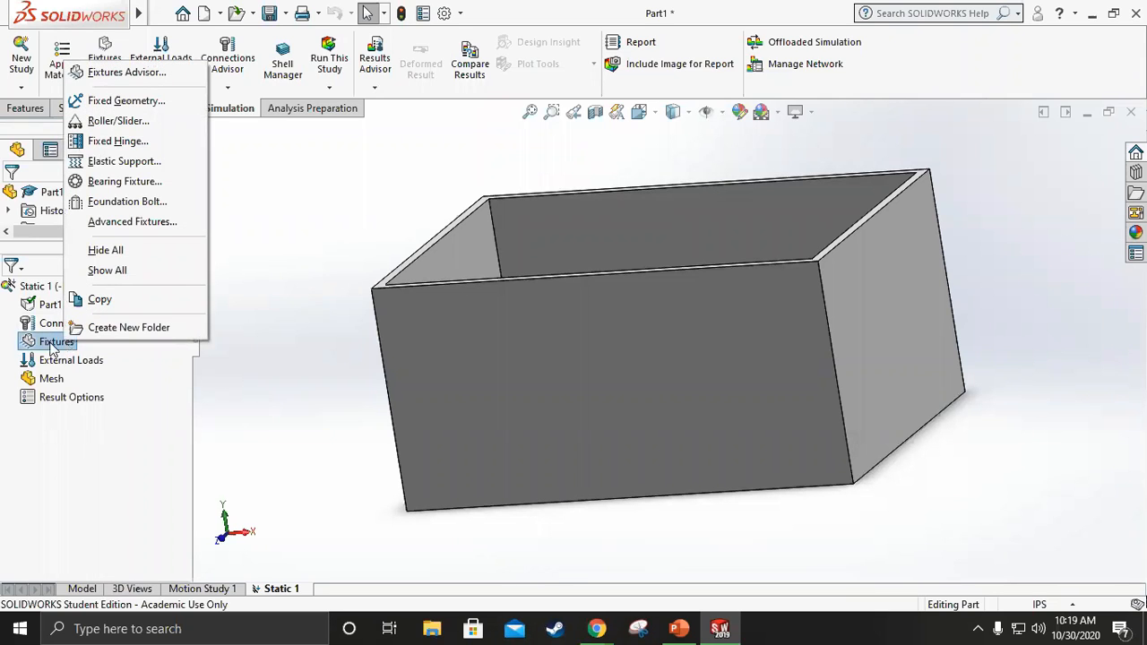
click(282, 258)
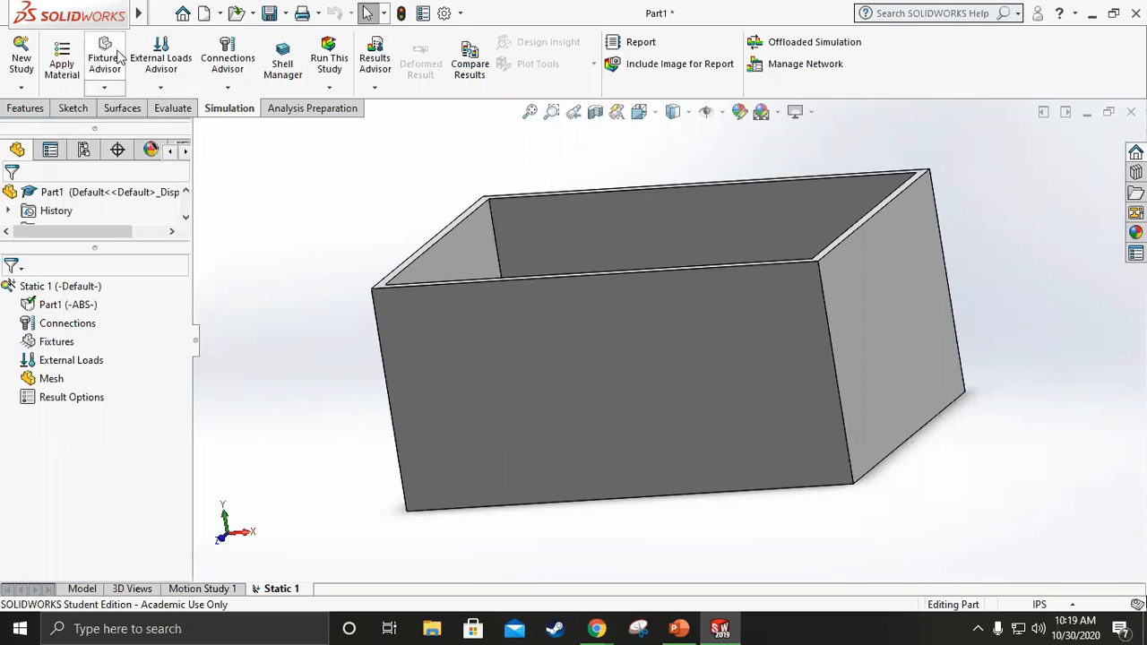
click(104, 87)
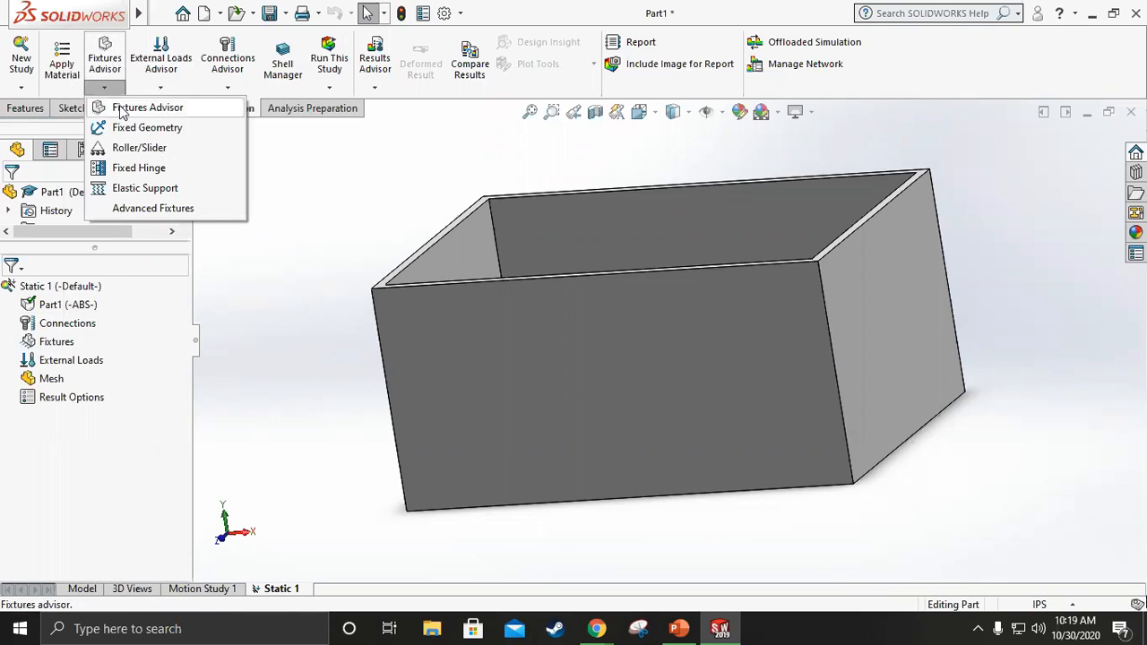
click(130, 128)
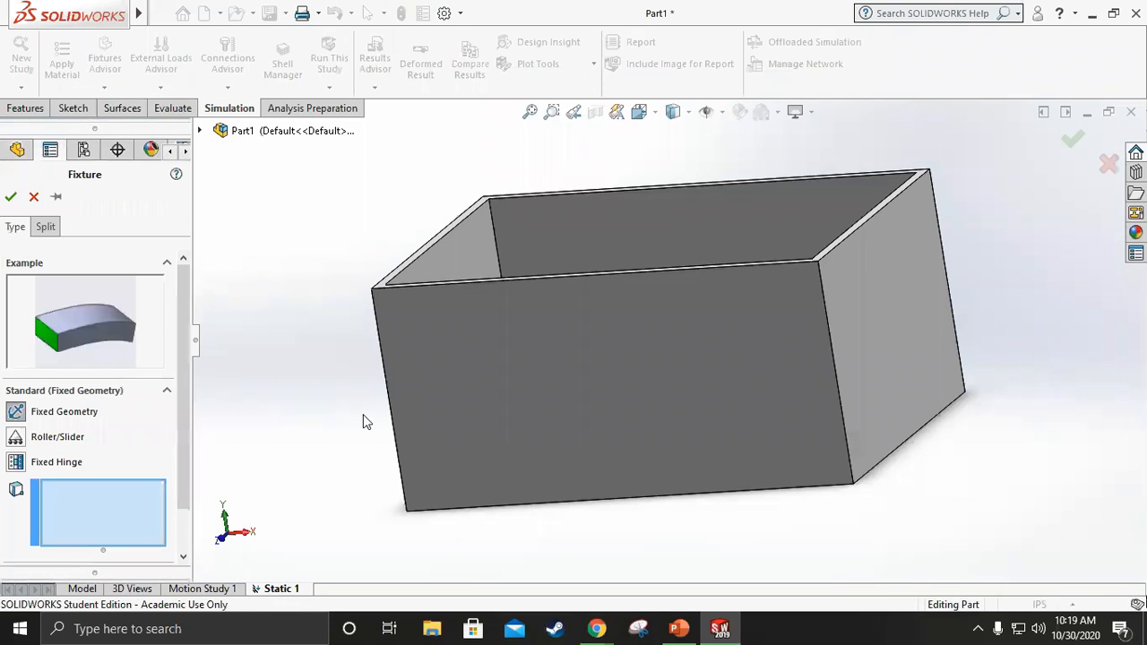
middle_drag(346, 414, 315, 243)
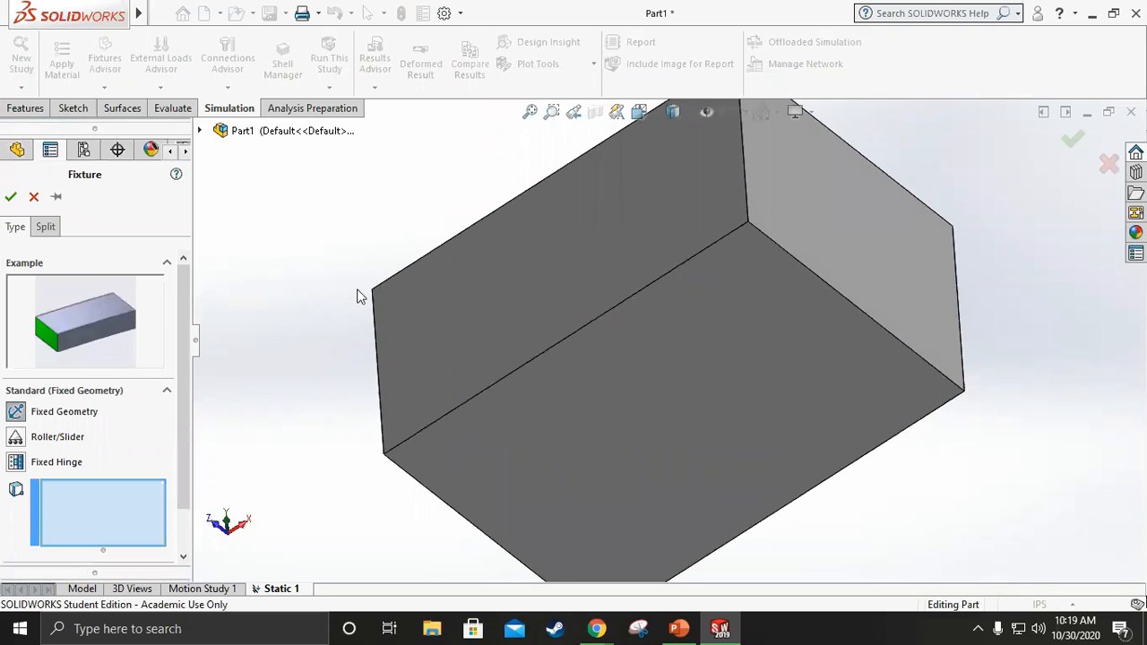
click(587, 400)
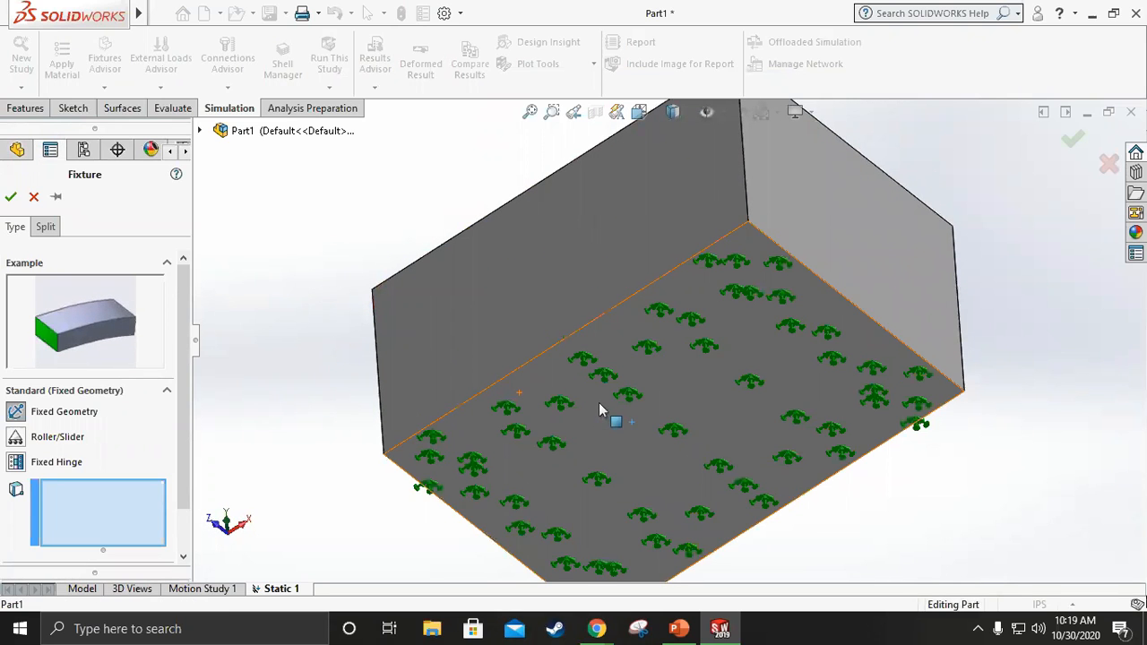
click(598, 402)
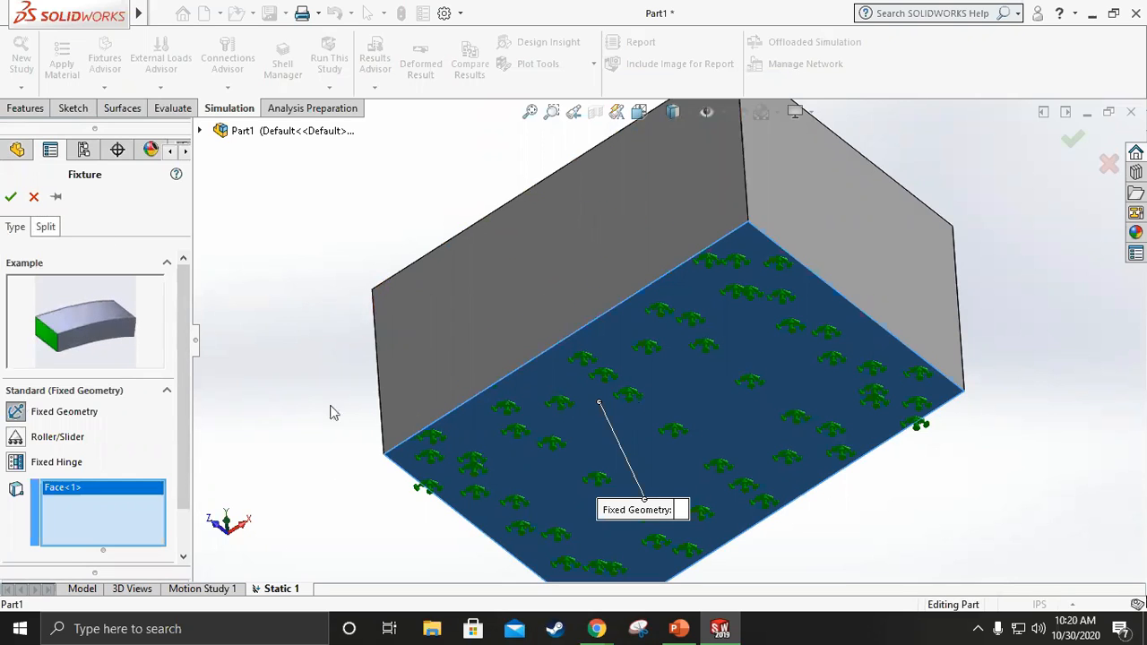
middle_drag(328, 440, 323, 463)
click(10, 196)
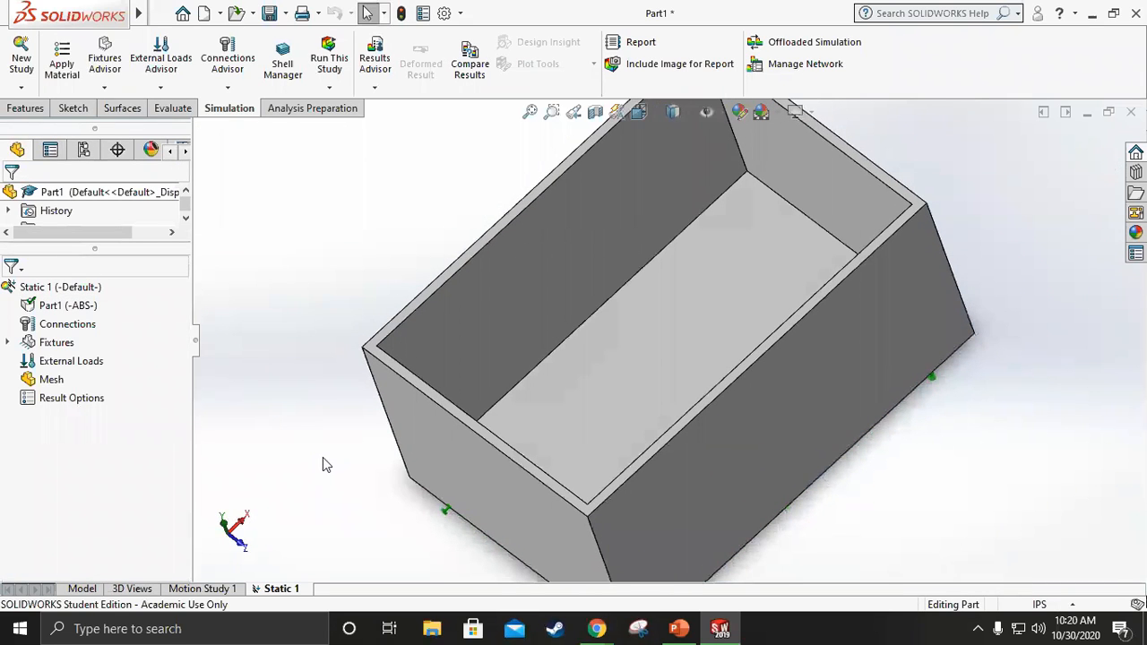
right_click(65, 363)
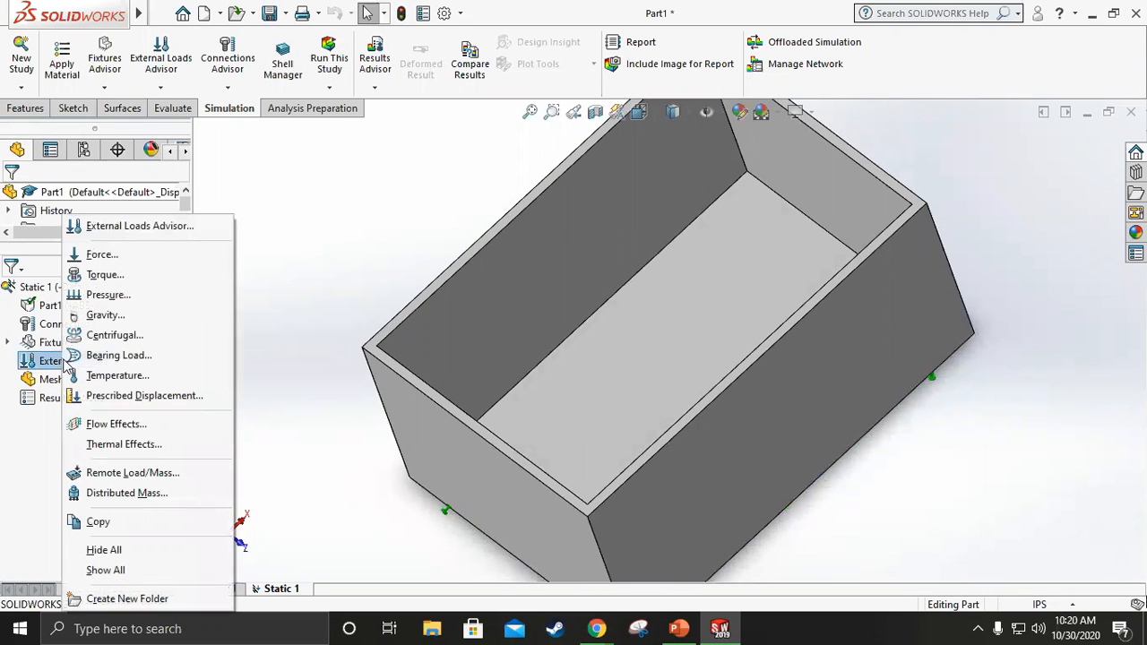
click(108, 296)
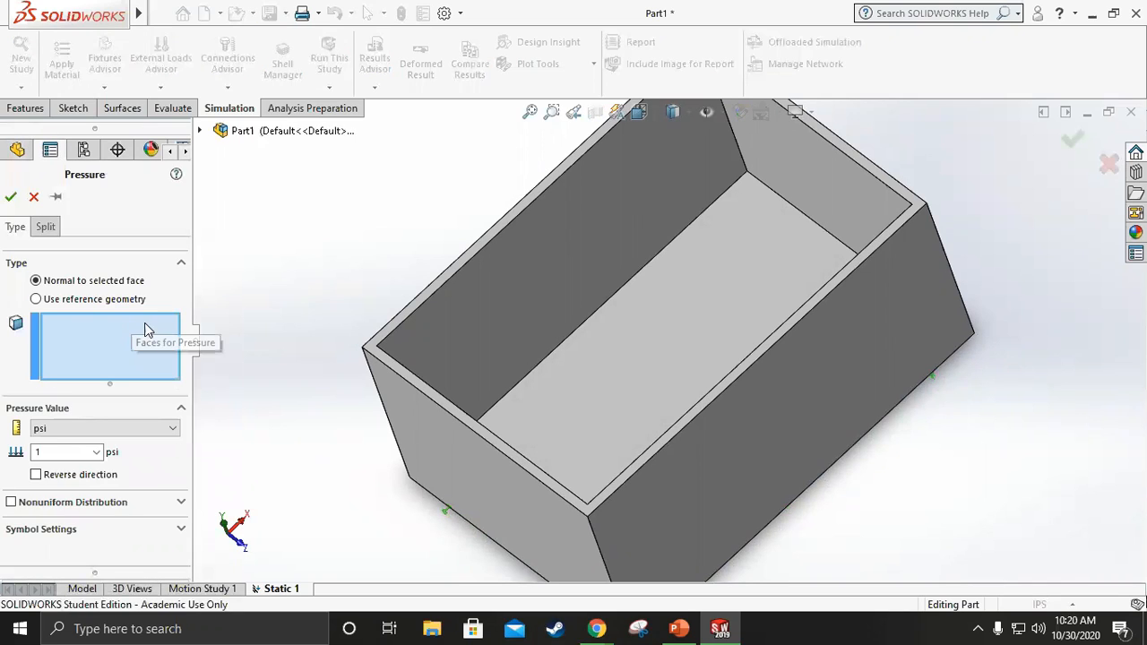
click(601, 382)
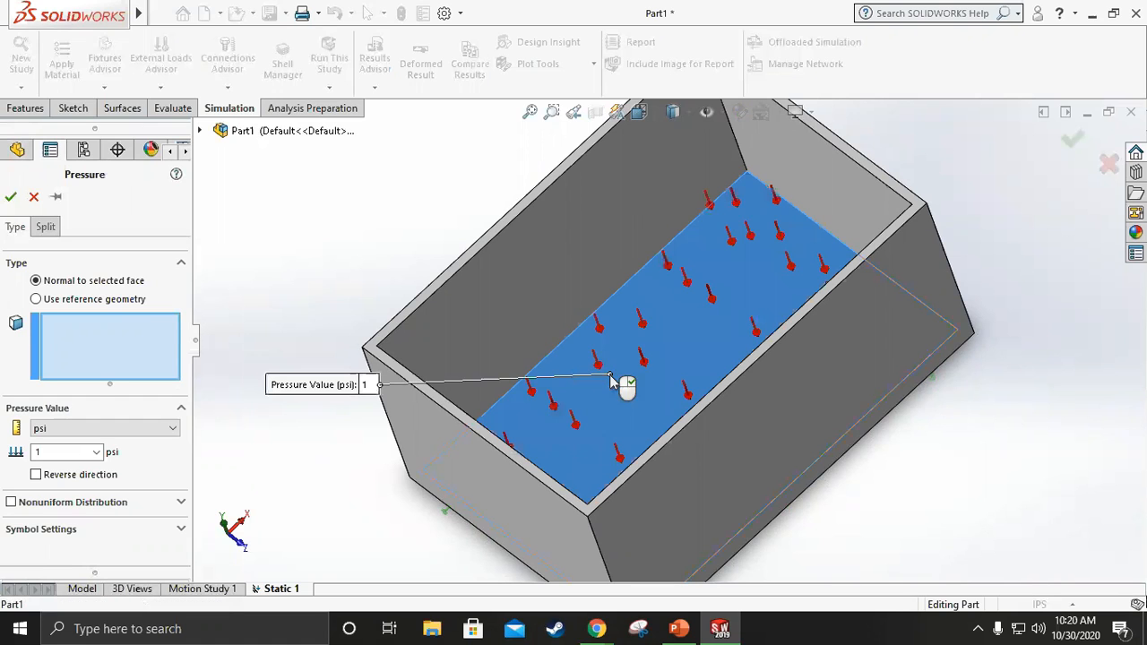
click(560, 311)
click(834, 210)
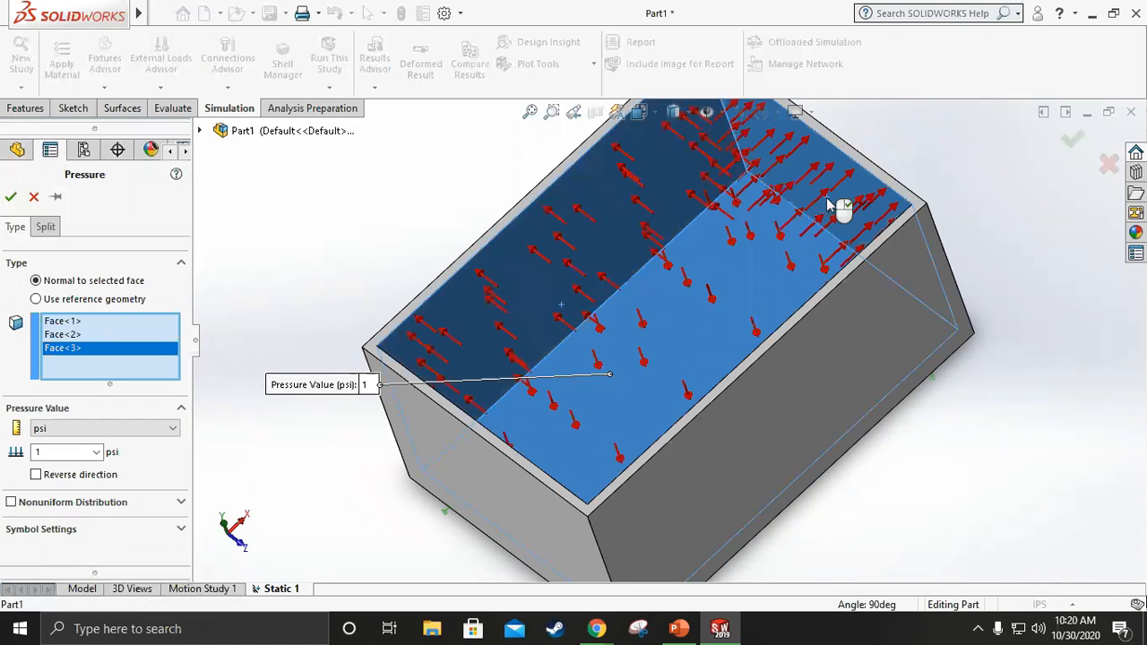
right_click(55, 349)
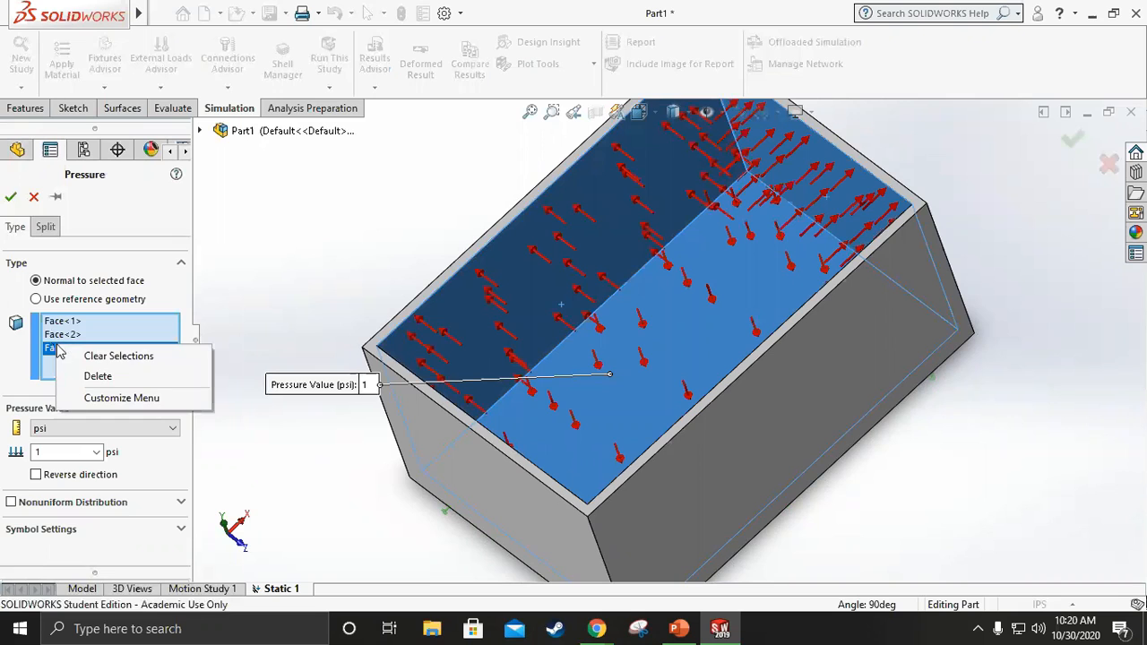
click(98, 376)
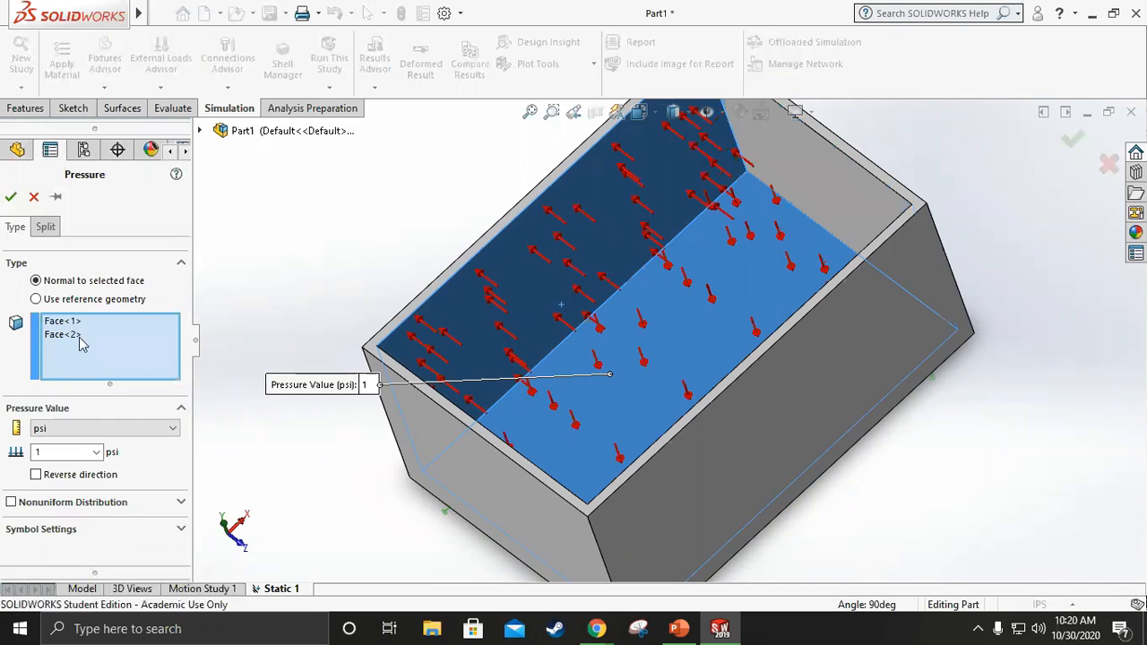
right_click(68, 335)
click(104, 374)
click(105, 373)
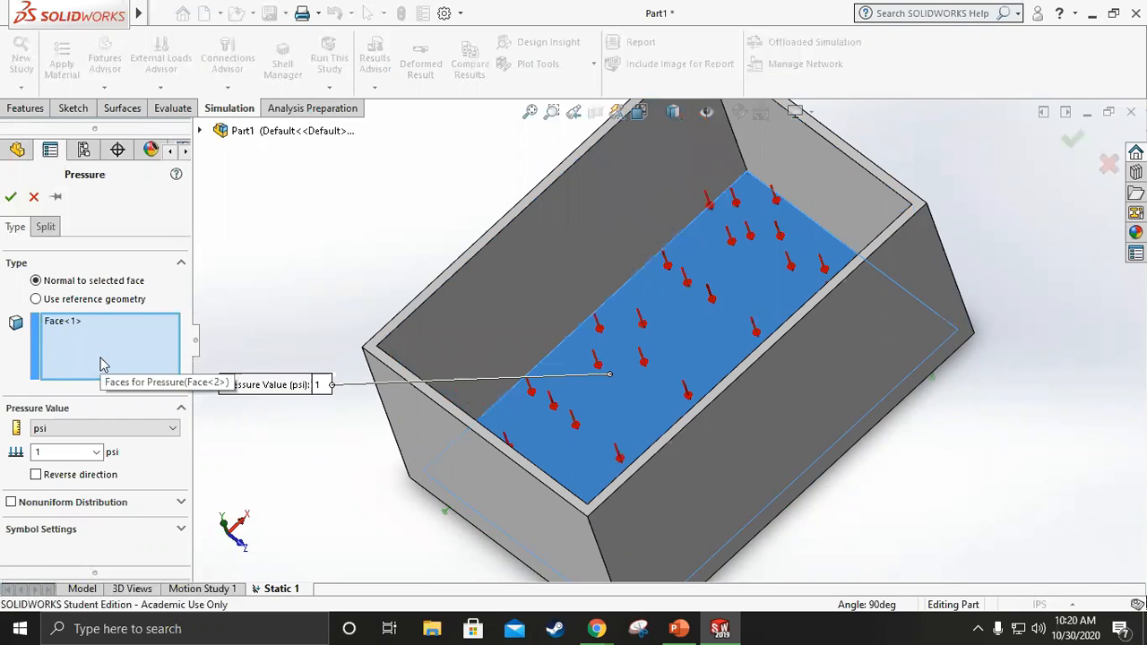
right_click(90, 326)
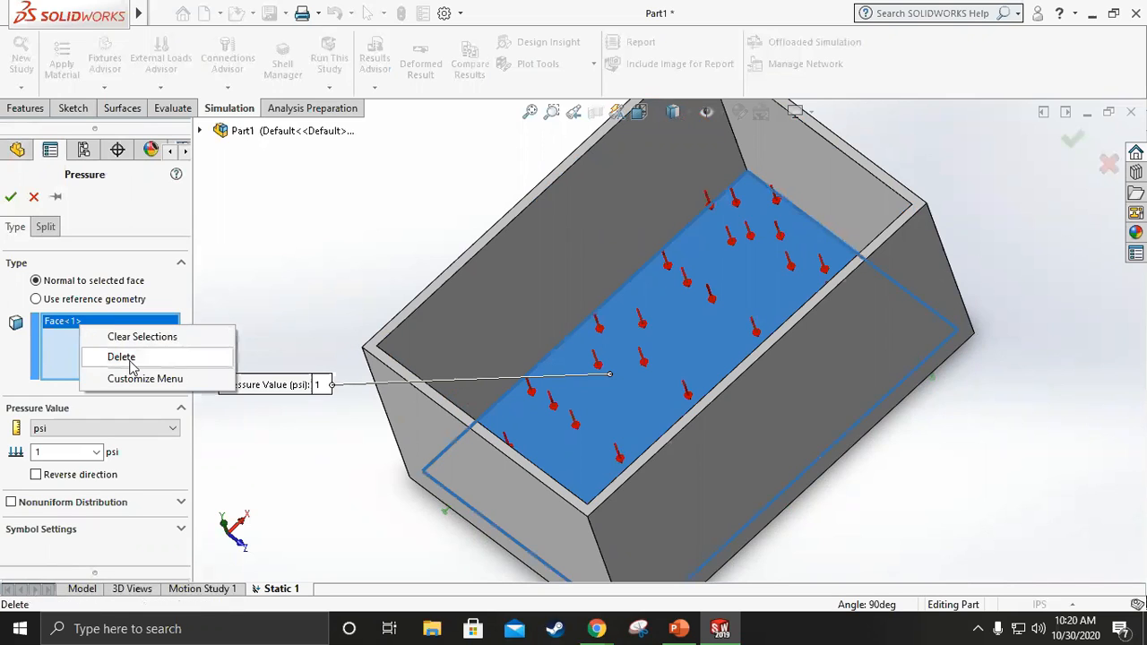
click(126, 358)
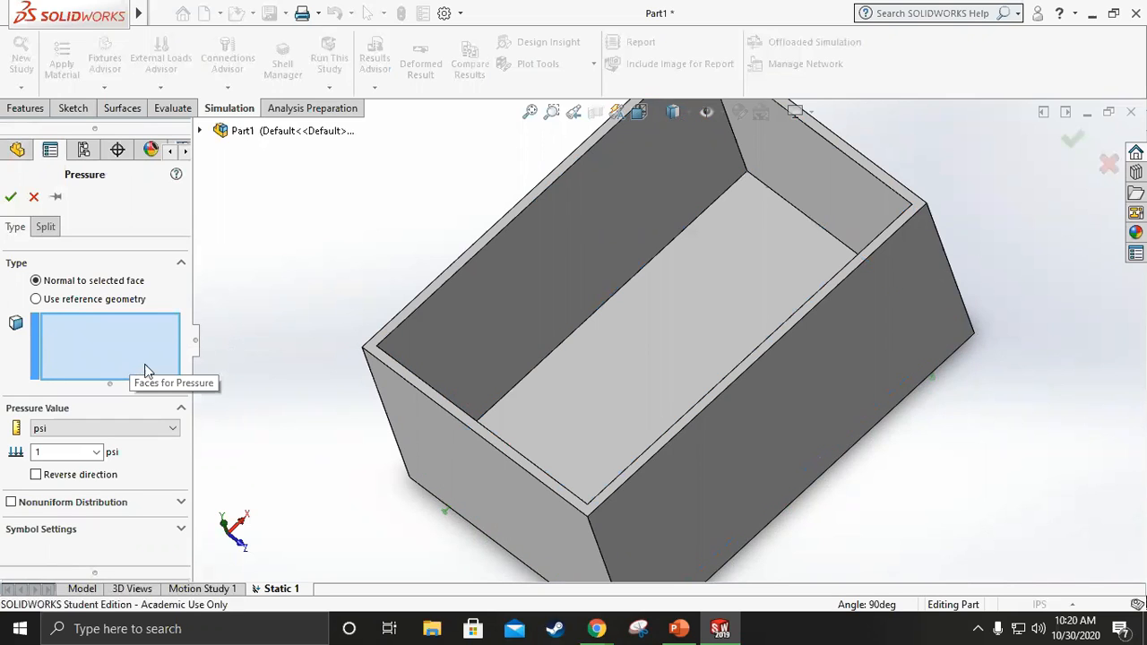
click(11, 504)
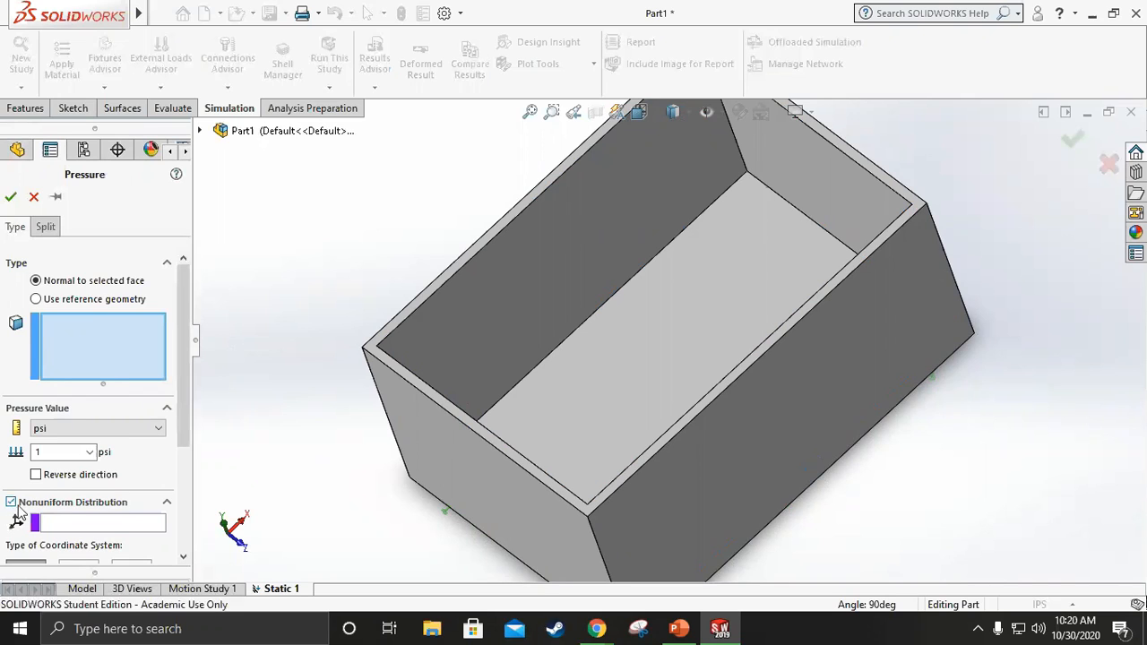
scroll(153, 479, down, 3)
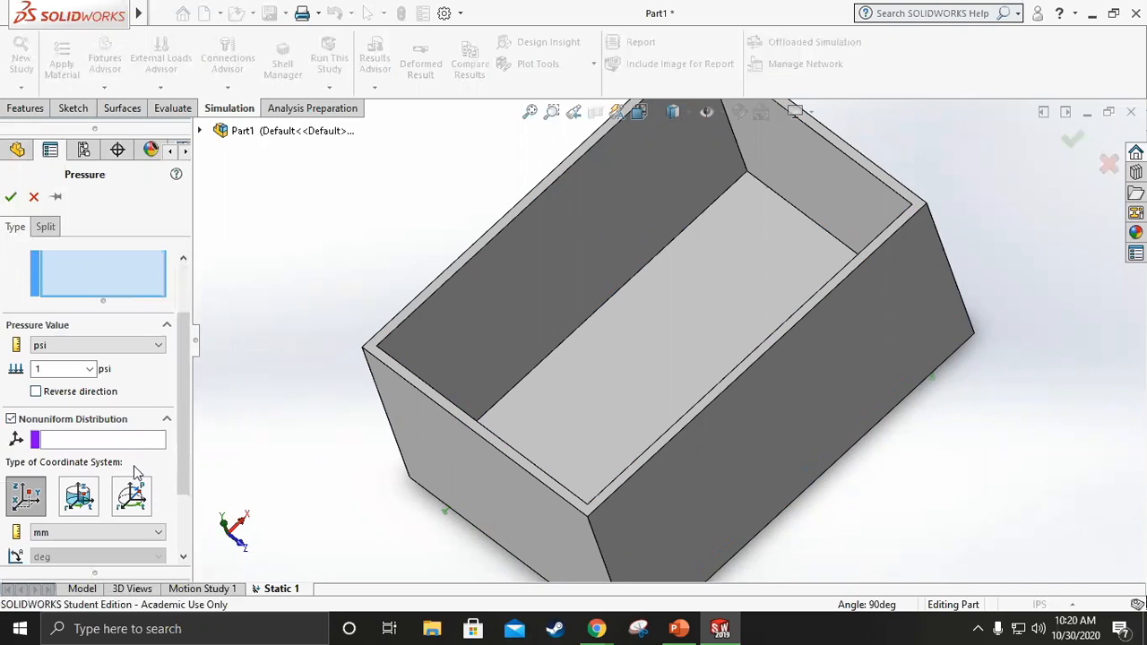
click(50, 442)
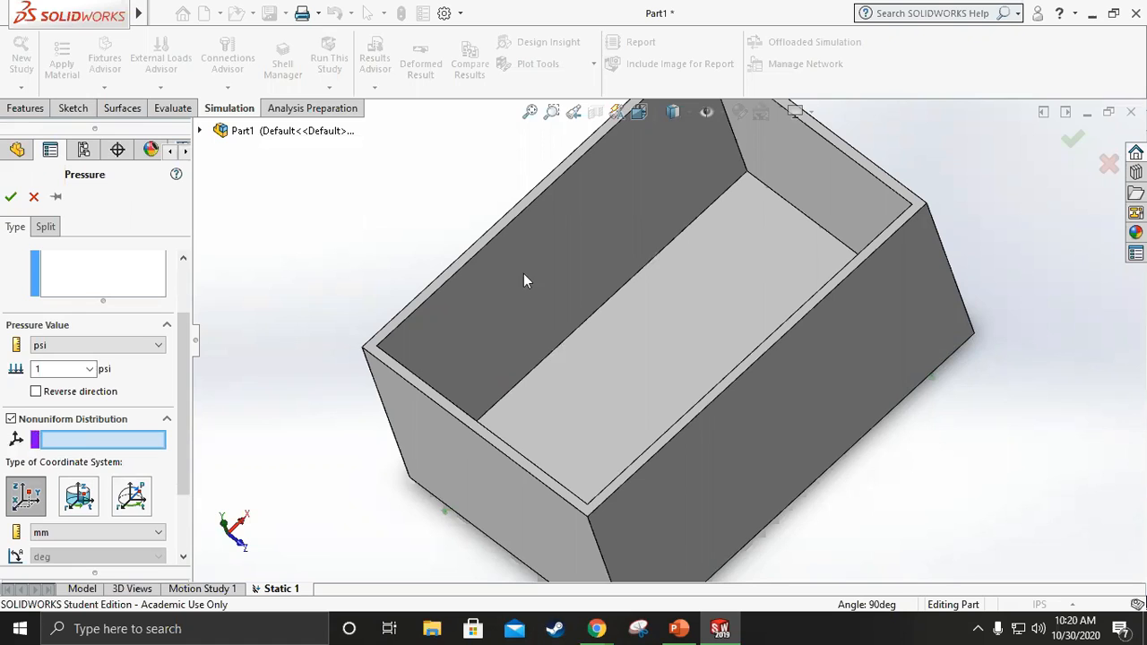
click(33, 198)
Create a reference point at the center of the box's top rim face.
click(25, 110)
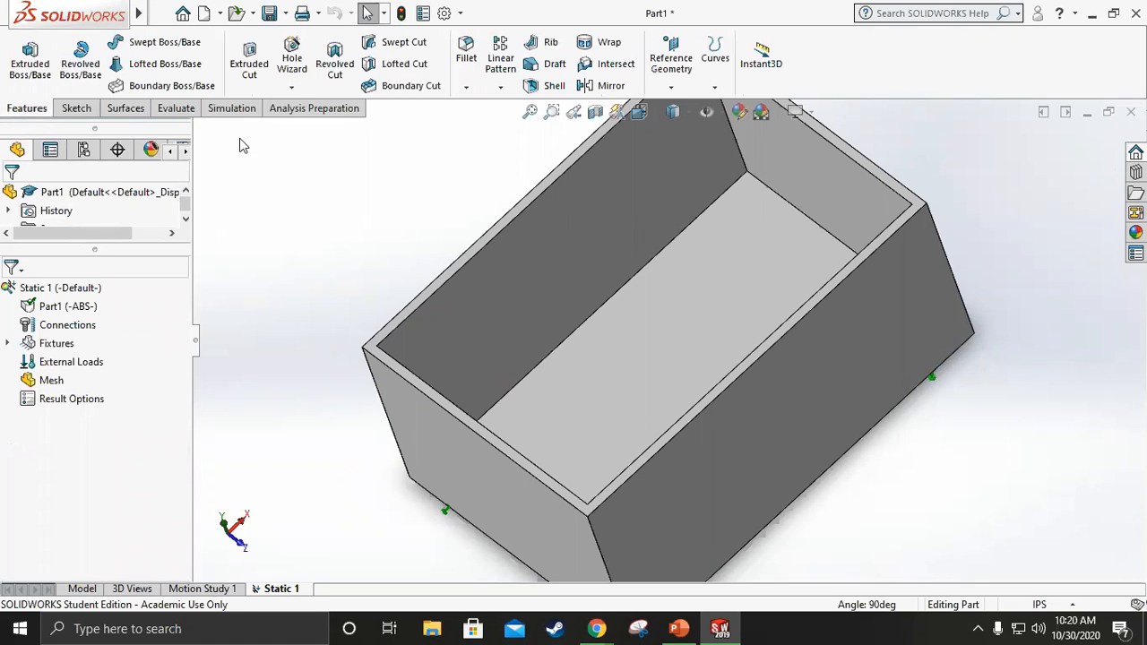
click(673, 90)
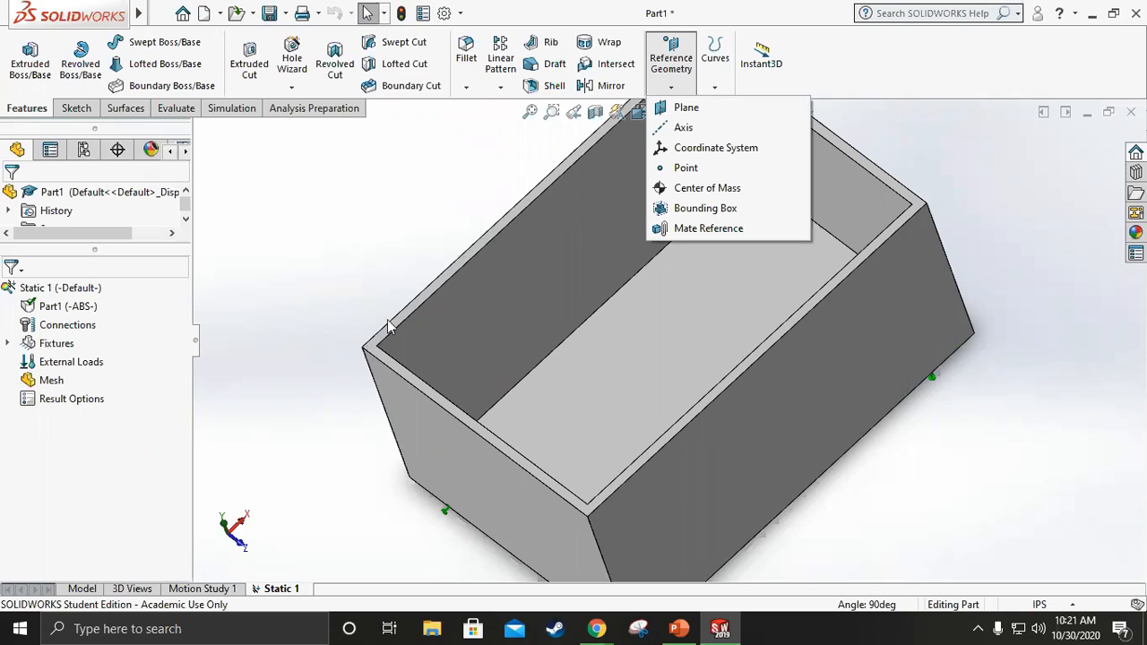
click(685, 169)
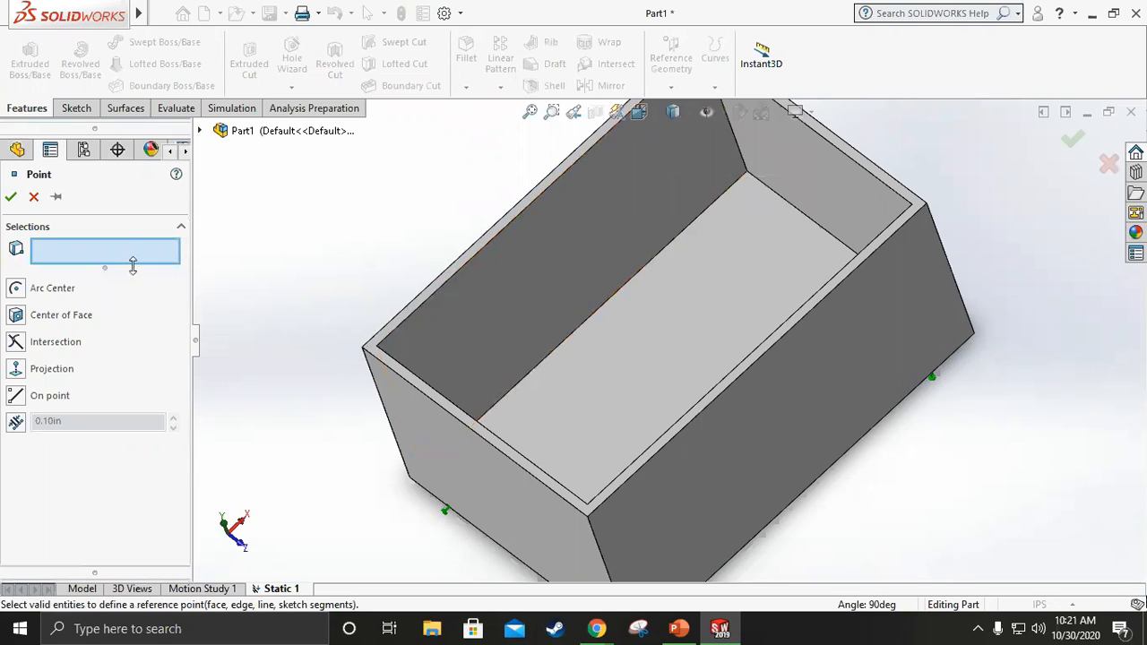
click(439, 298)
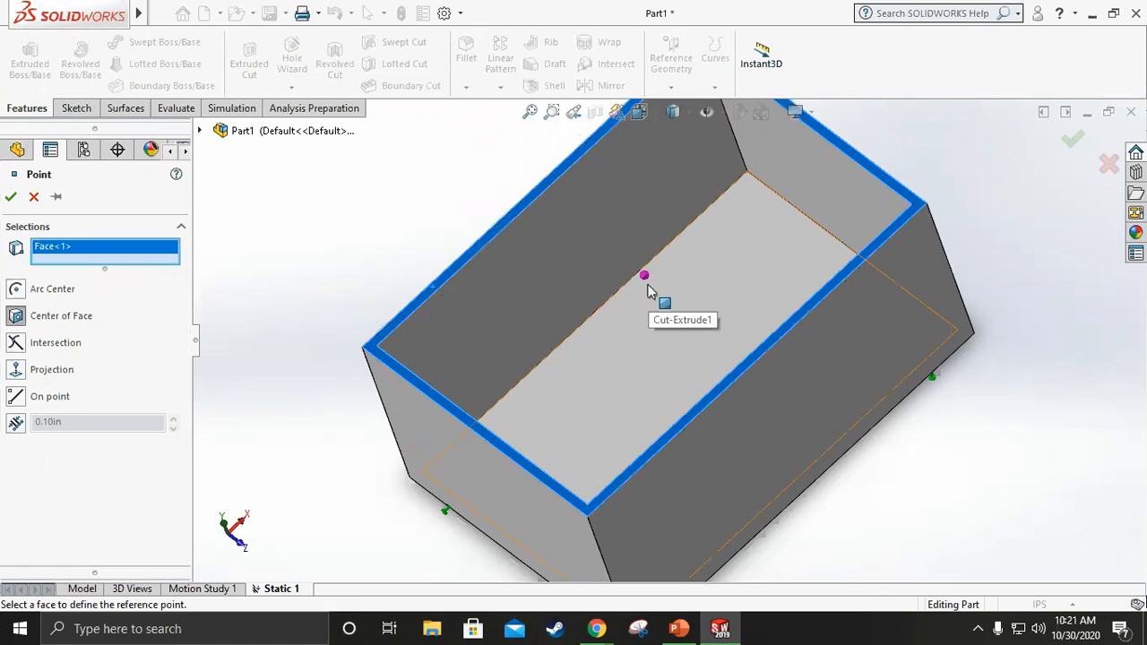
middle_drag(304, 318, 336, 209)
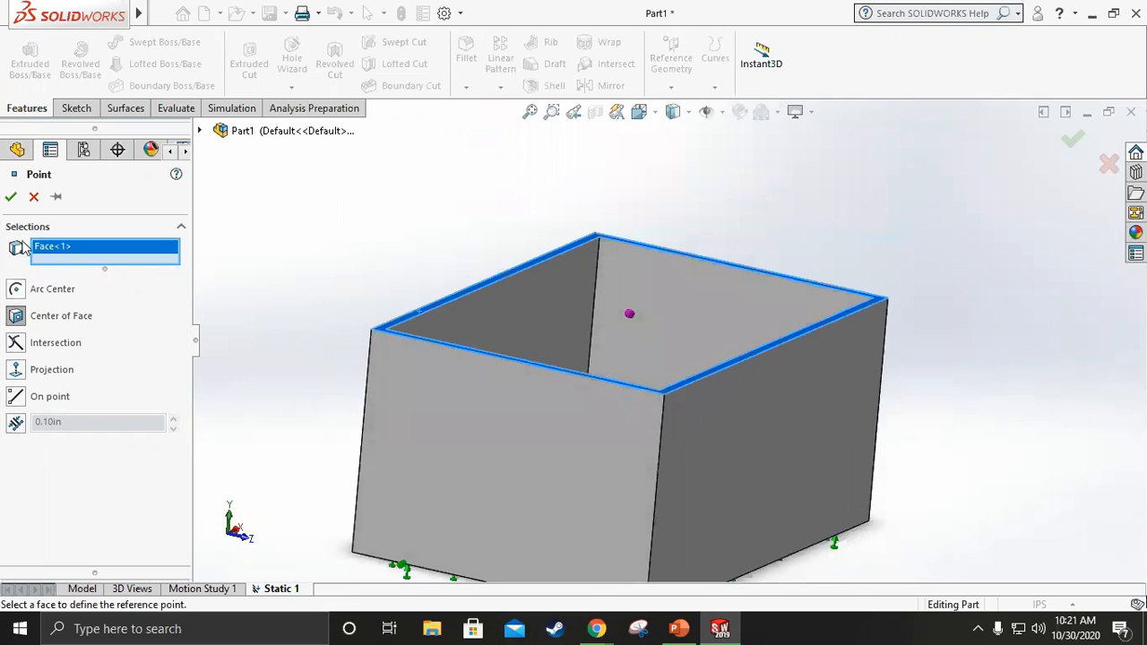
click(10, 197)
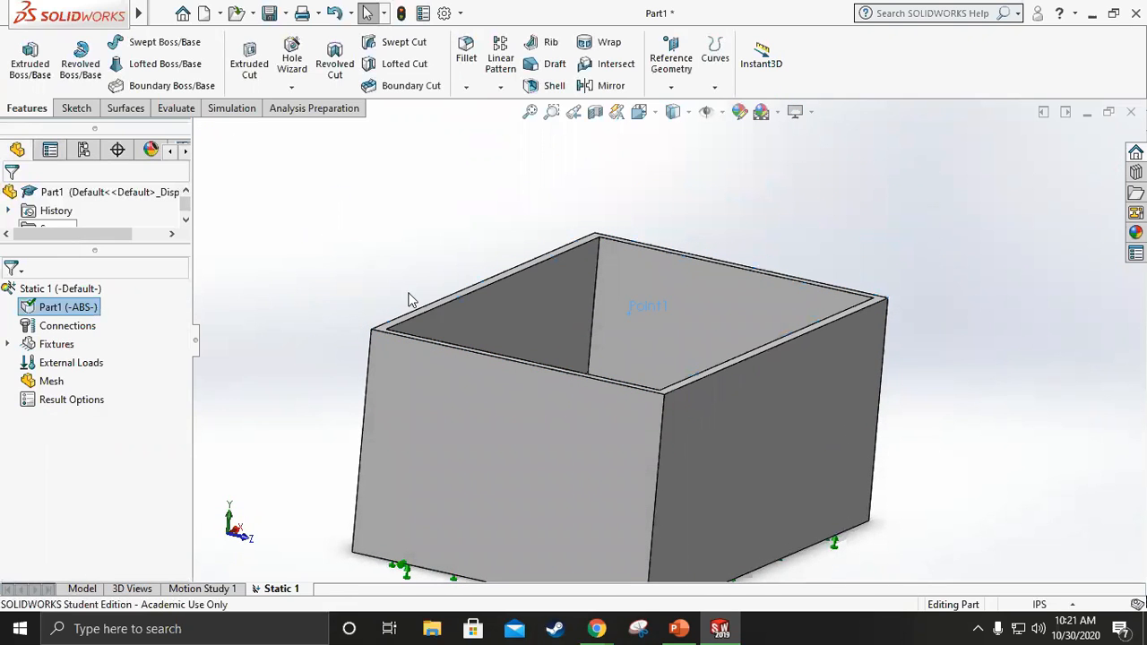
Begin a reference coordinate system with its origin at the rim's center point, Point1.
click(672, 87)
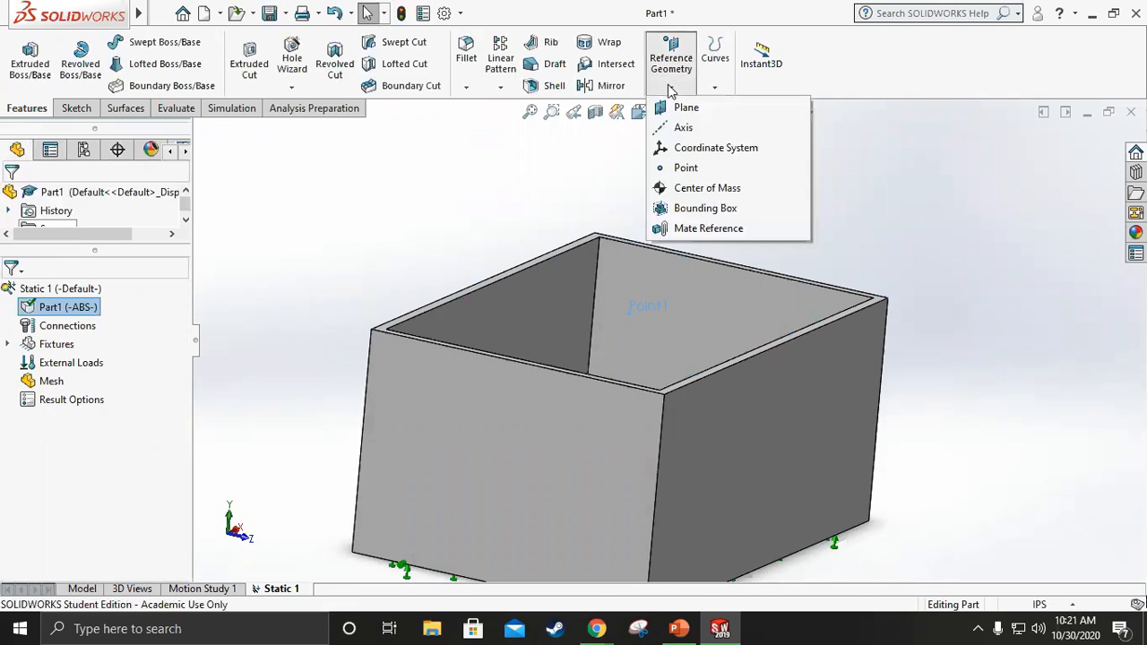
click(761, 149)
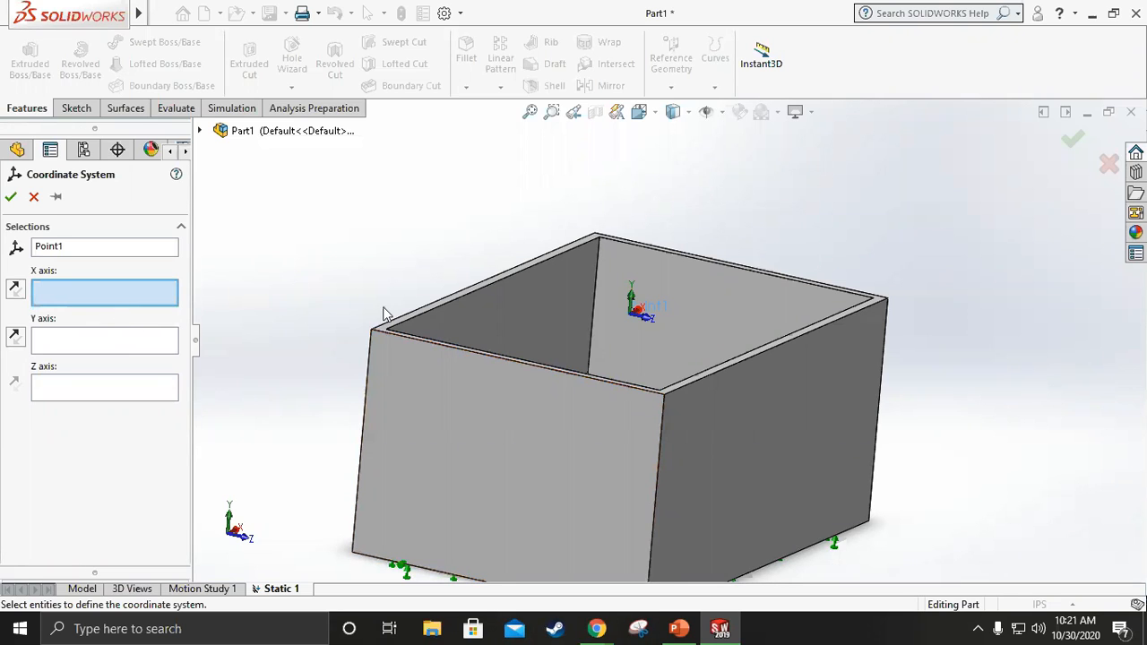
middle_drag(344, 299, 436, 317)
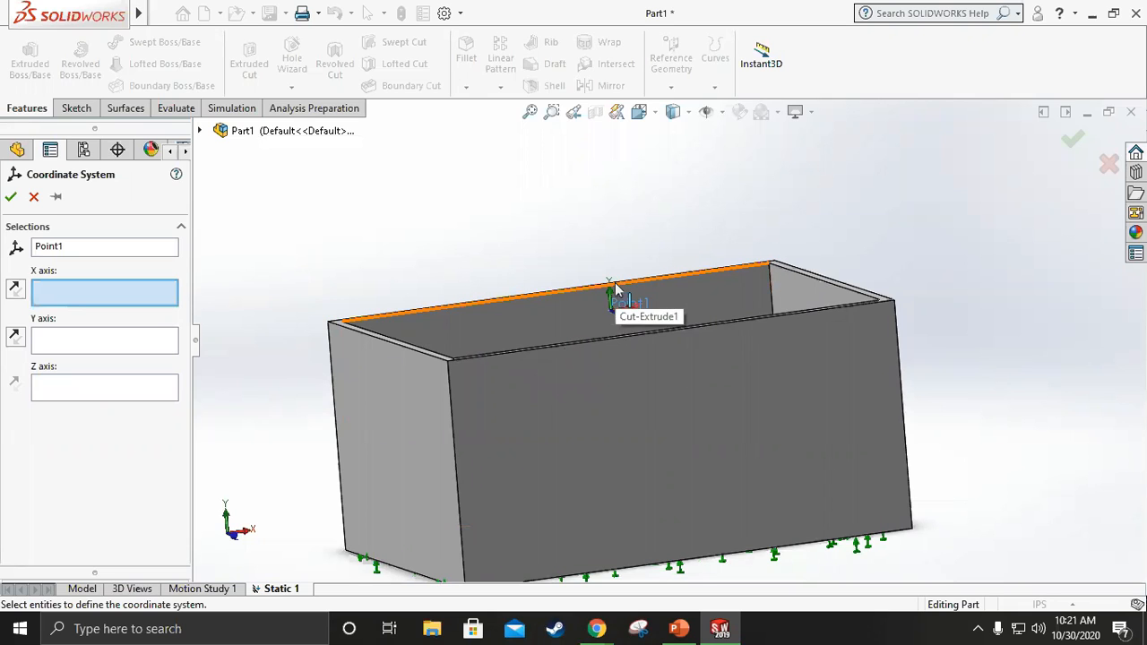
Try the outer bottom face of the box as the coordinate system's X axis reference.
middle_drag(467, 308, 474, 239)
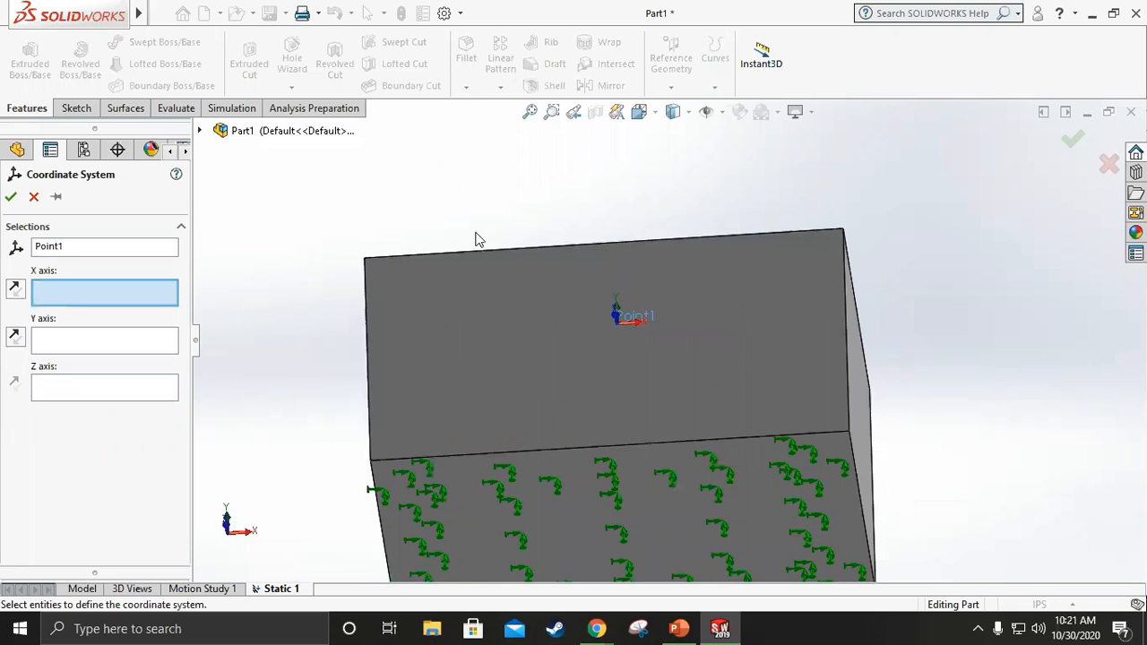
click(571, 480)
click(571, 481)
middle_drag(298, 365, 322, 411)
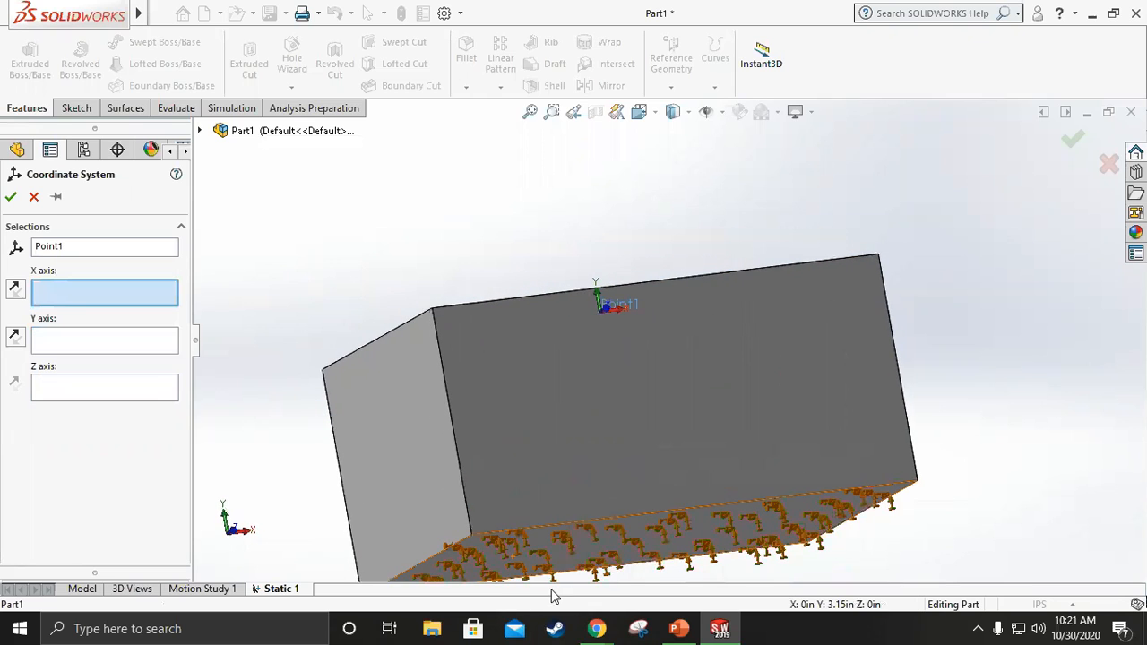
click(539, 540)
middle_drag(269, 351, 280, 485)
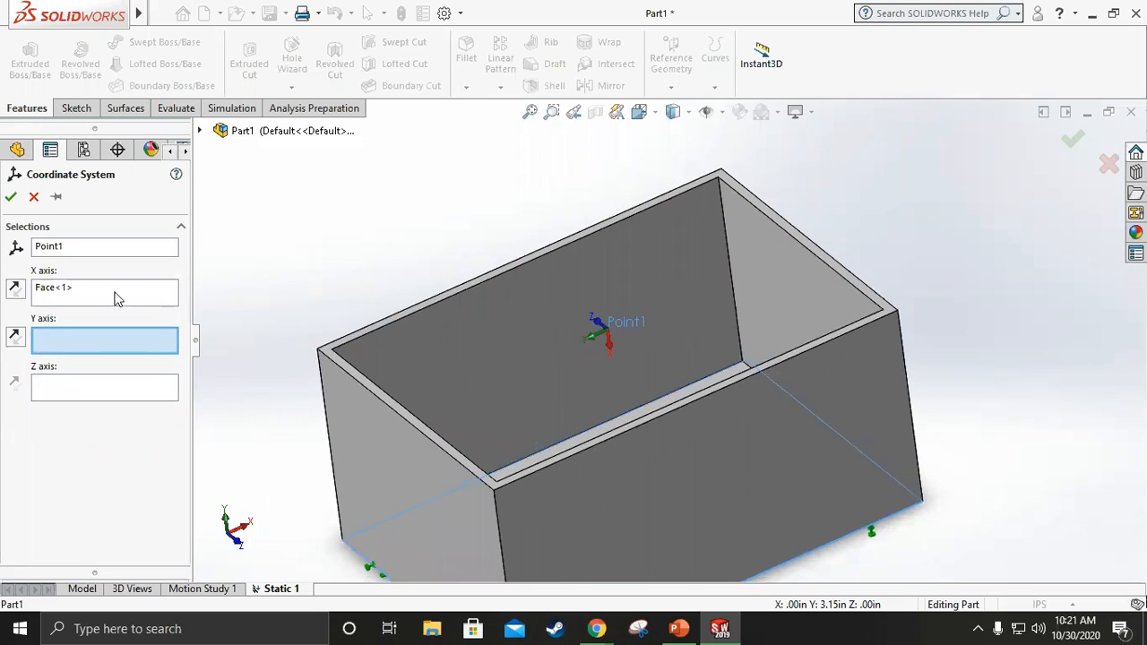
Set the short outer end face as the X axis reference and the outer bottom face as the Y axis reference, completing the coordinate system.
click(67, 292)
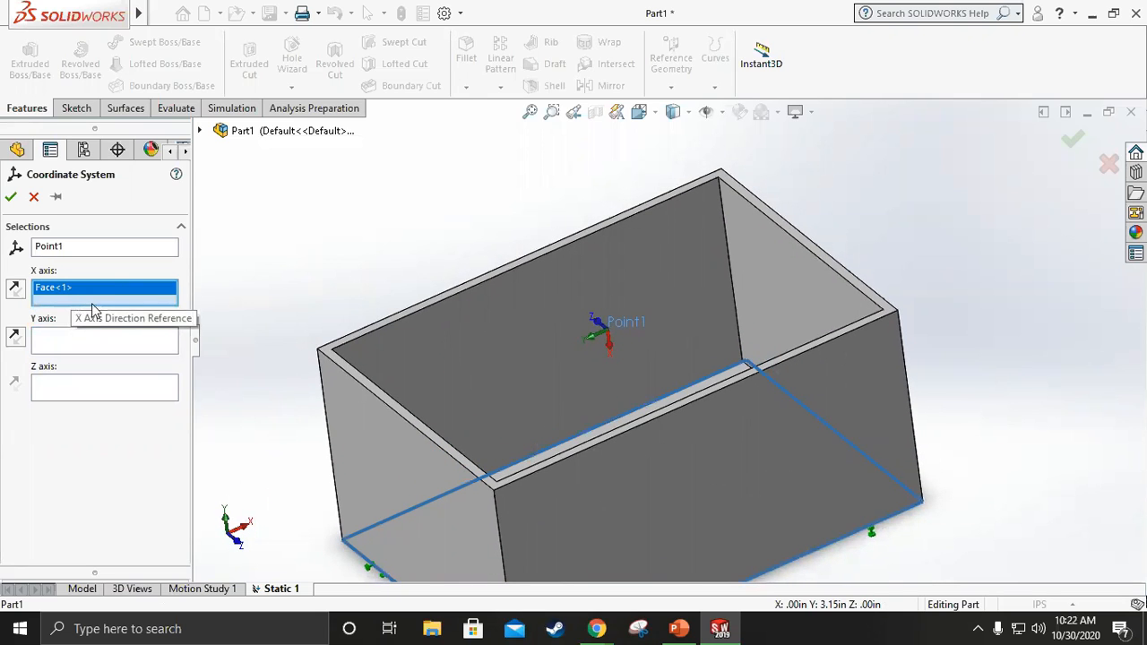
click(393, 458)
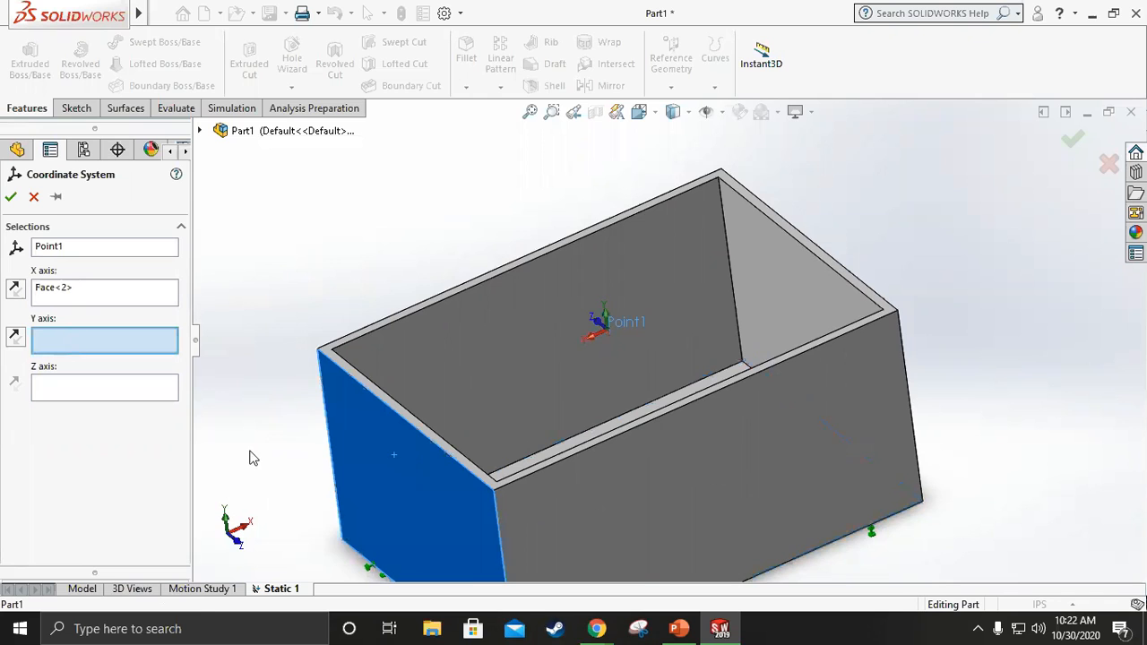
middle_drag(245, 461, 214, 306)
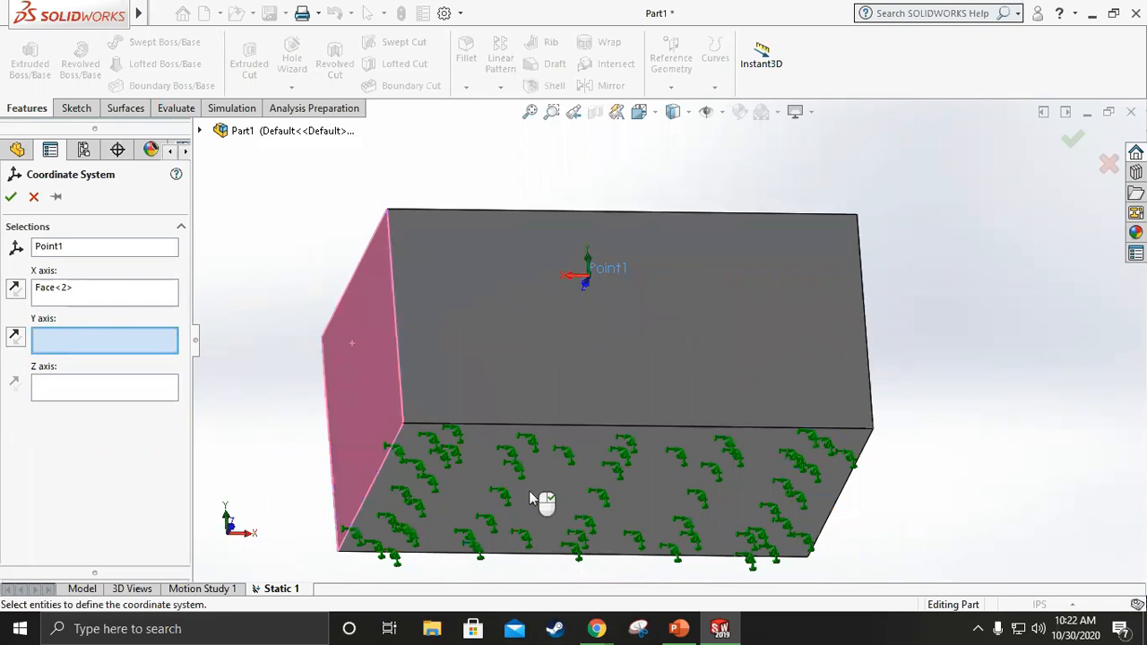
click(560, 489)
key(Delete)
middle_drag(257, 427, 267, 425)
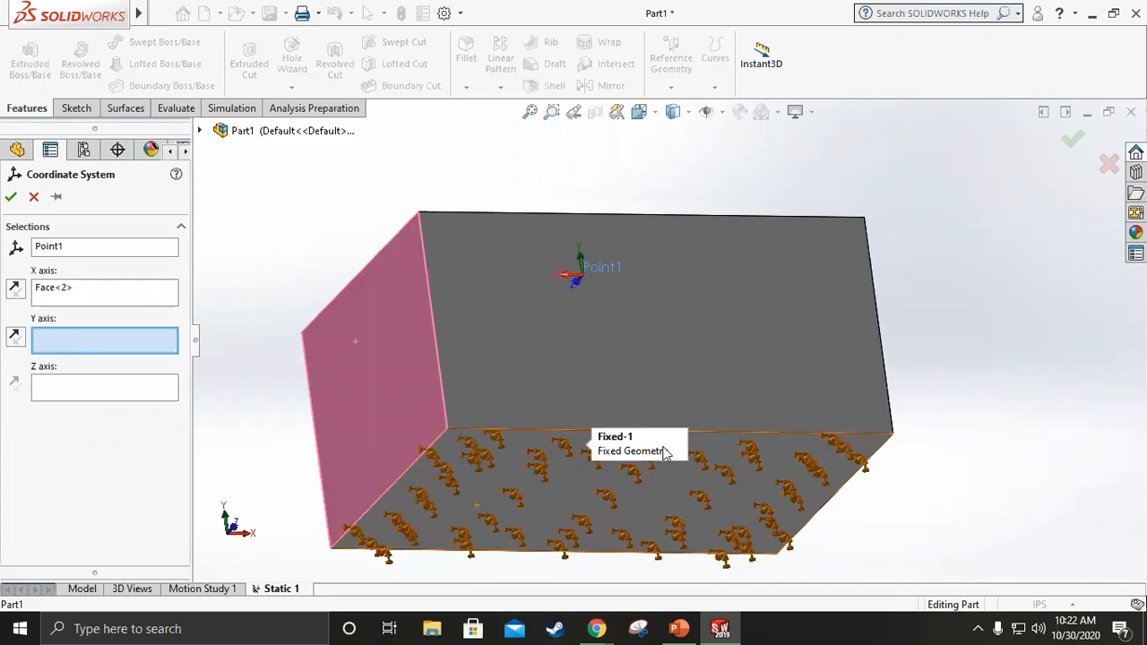
click(735, 464)
click(696, 458)
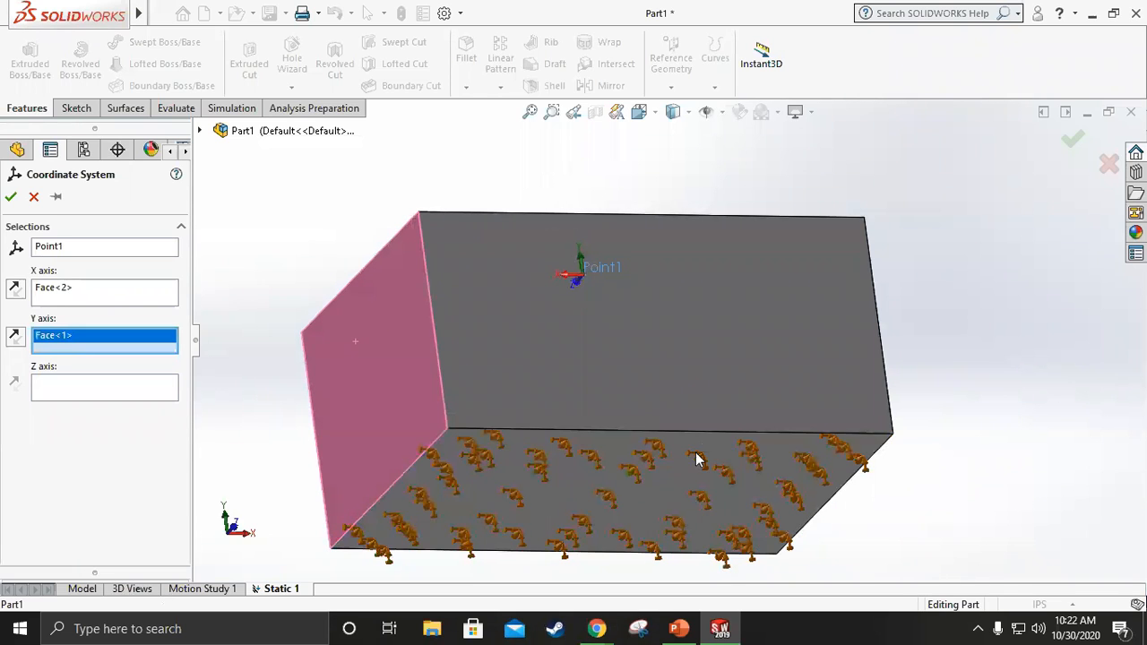
click(678, 448)
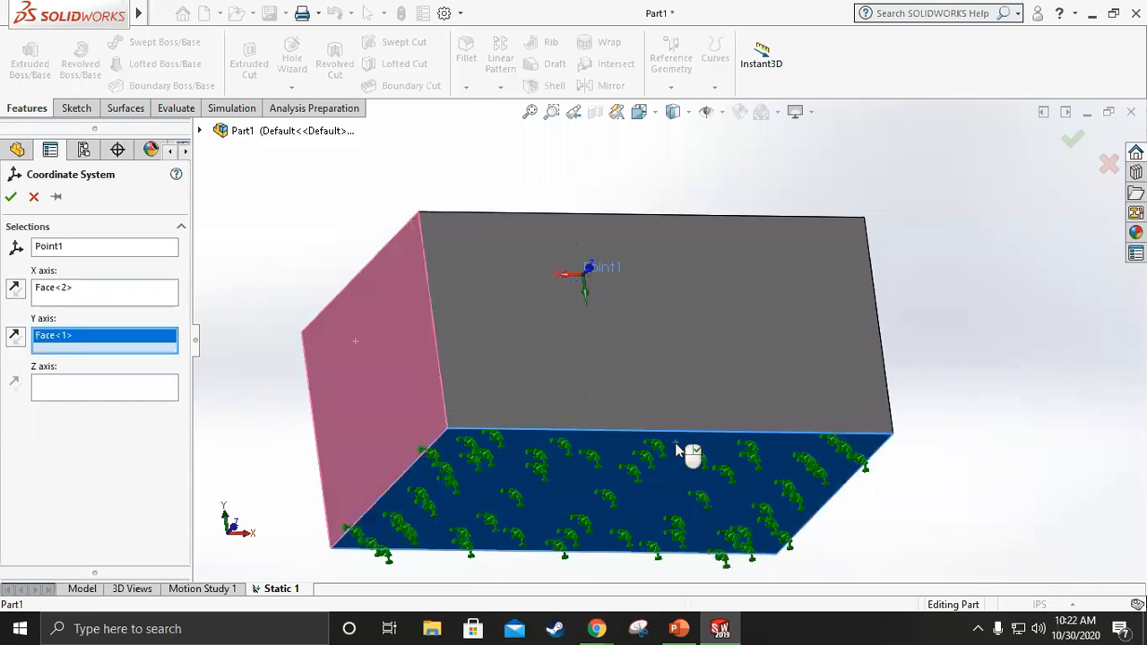
right_click(679, 451)
middle_drag(271, 274, 635, 372)
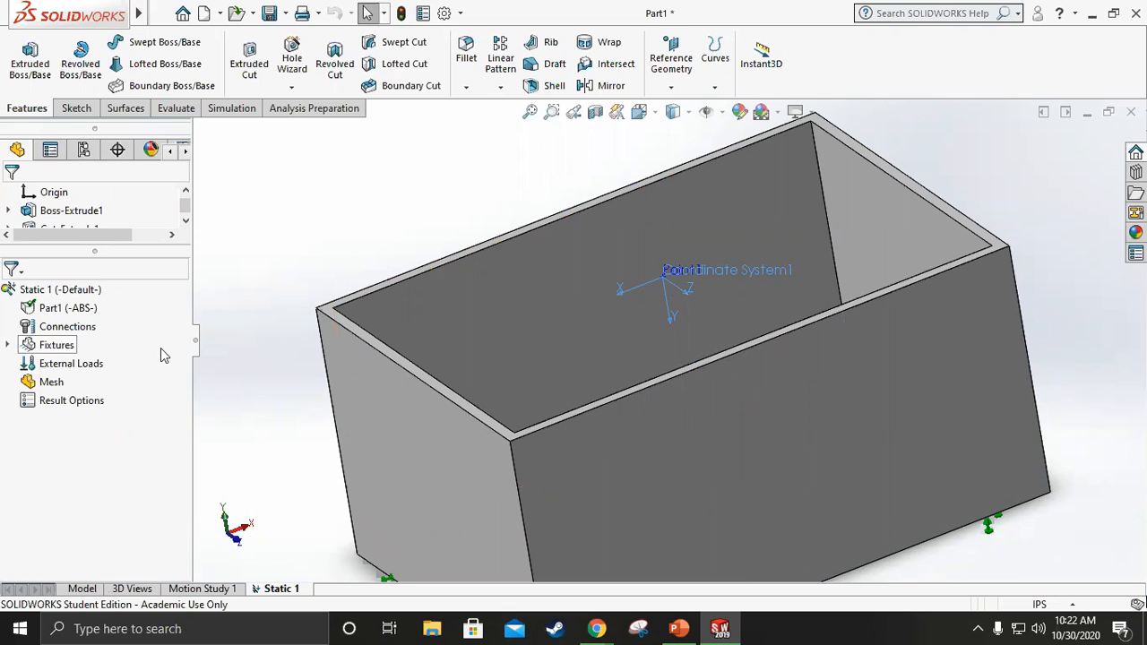
Start a pressure load normal to the selected face and enable its nonuniform distribution based on Coordinate System1.
right_click(84, 366)
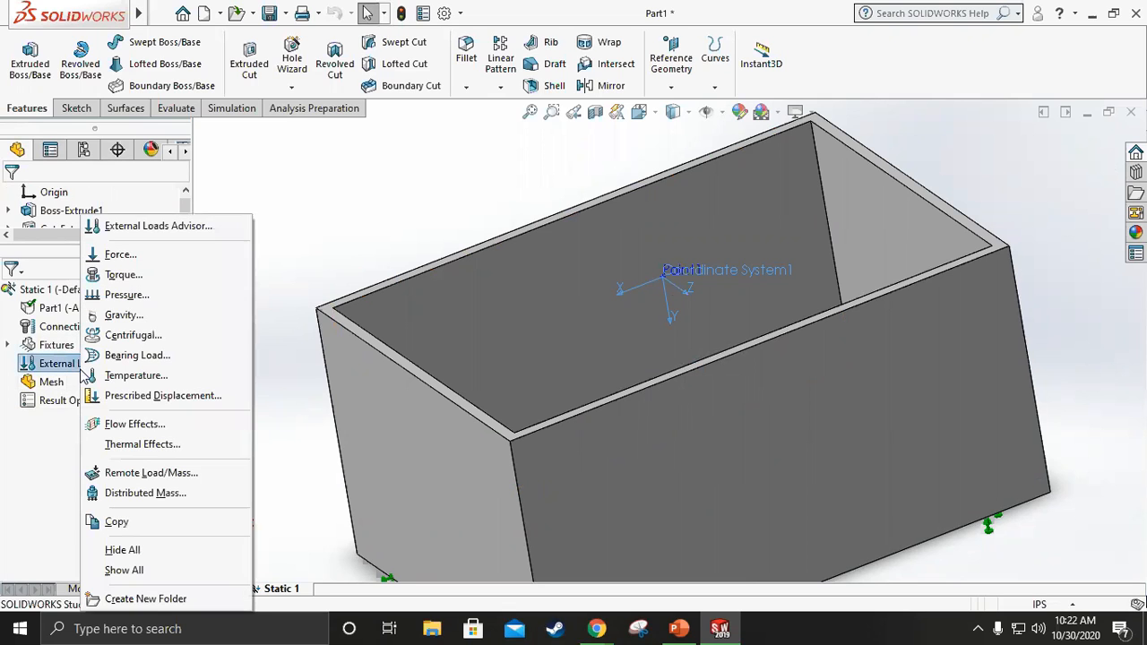
click(125, 294)
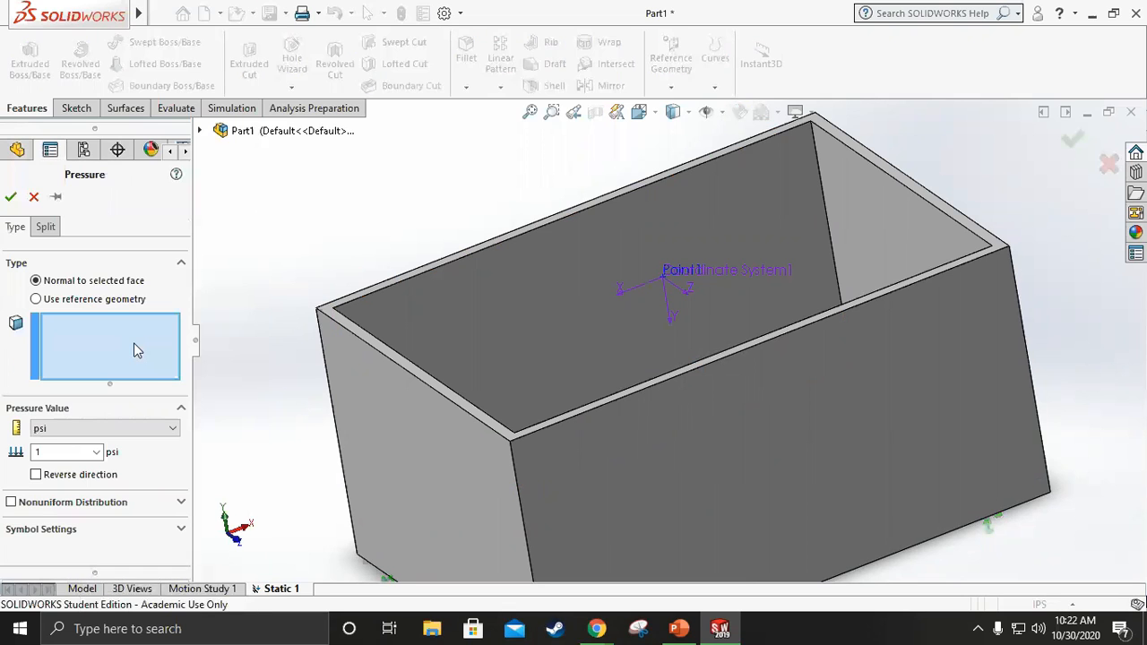
click(11, 502)
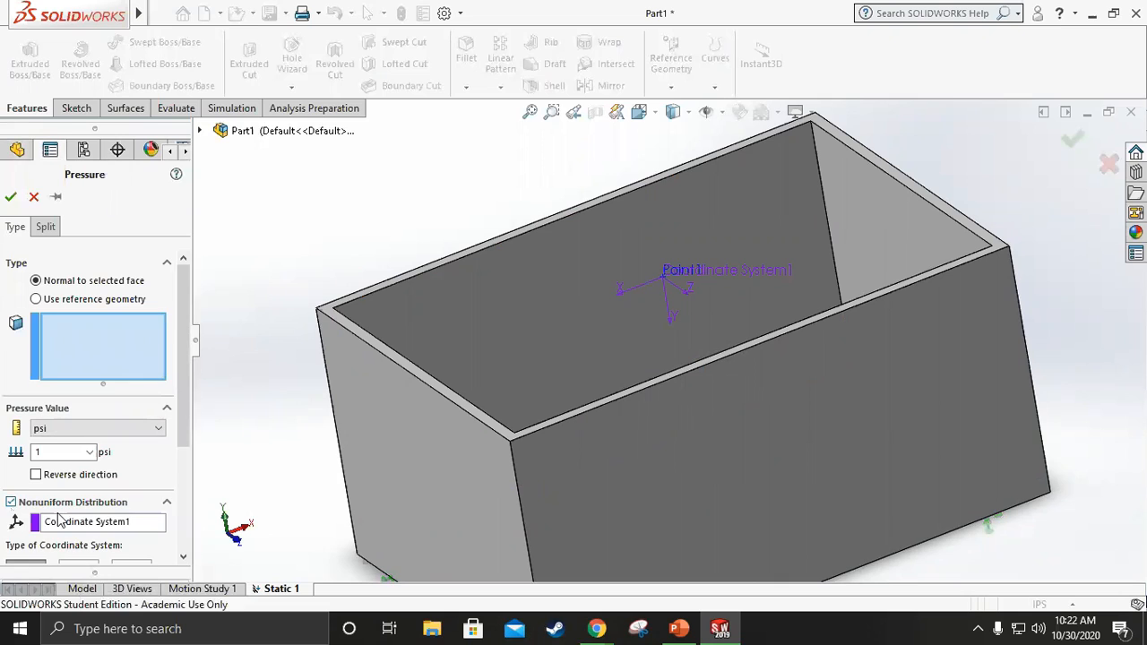
scroll(134, 480, down, 2)
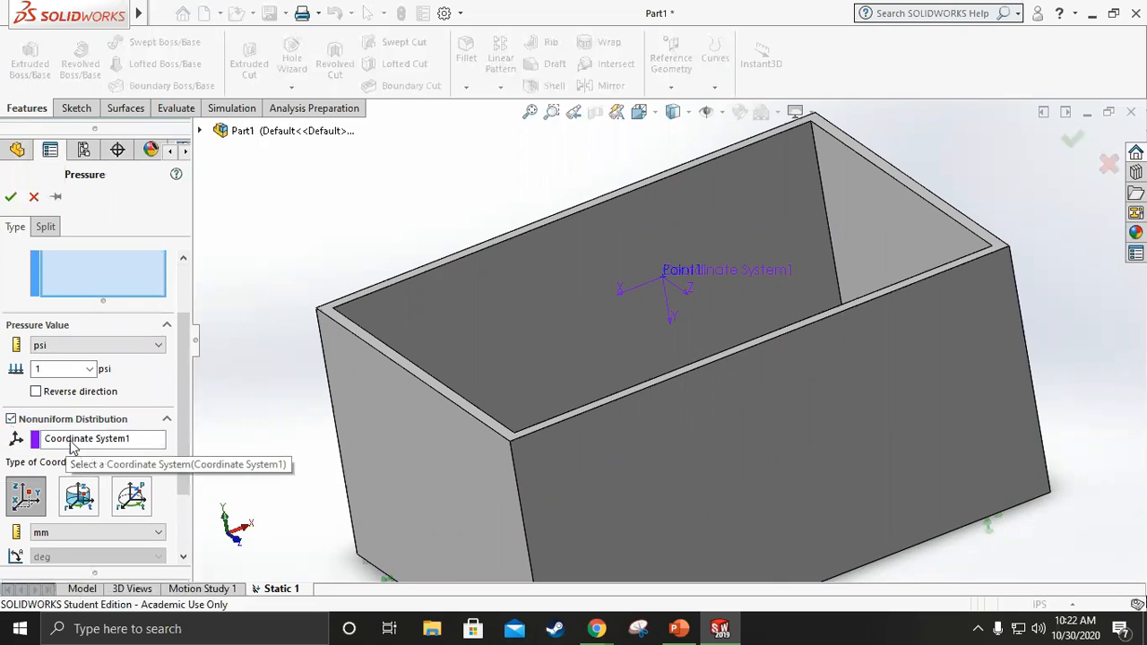
click(74, 441)
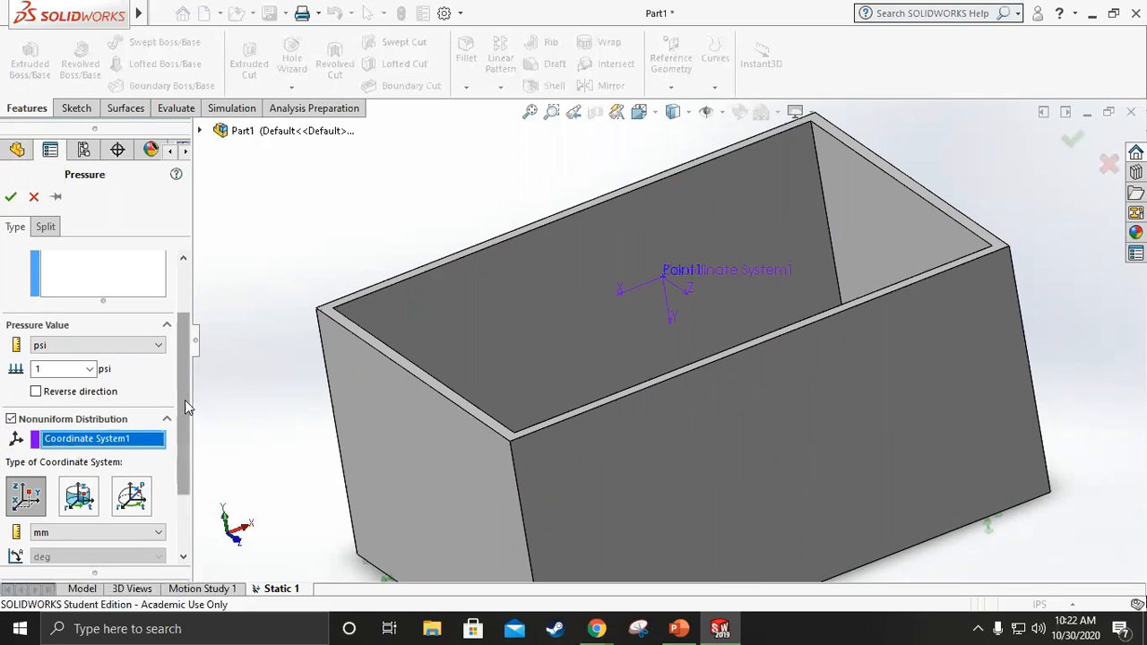
Use the Cartesian coordinate system type for the nonuniform pressure and set its length unit to m.
drag(186, 407, 186, 467)
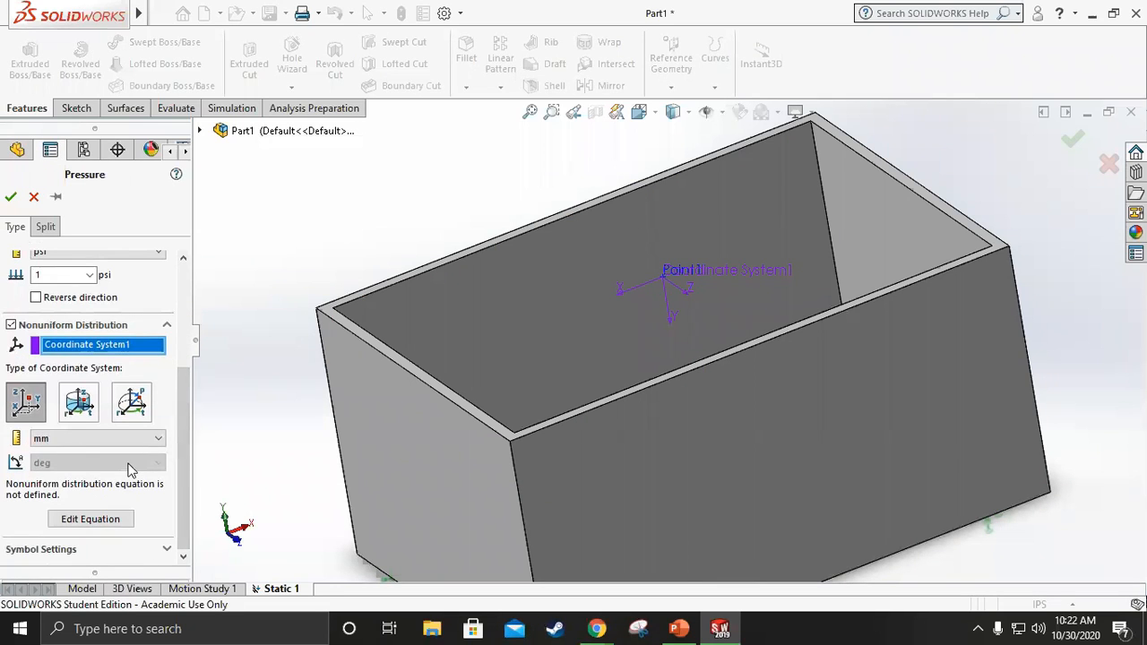
click(28, 400)
click(25, 402)
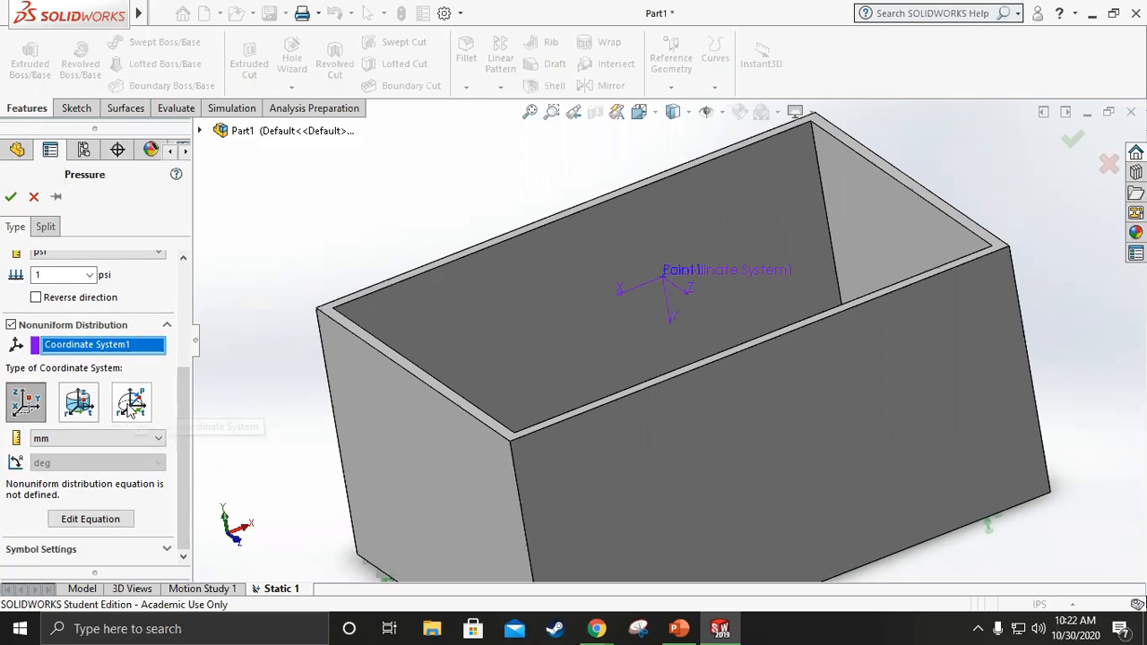
click(27, 401)
click(98, 438)
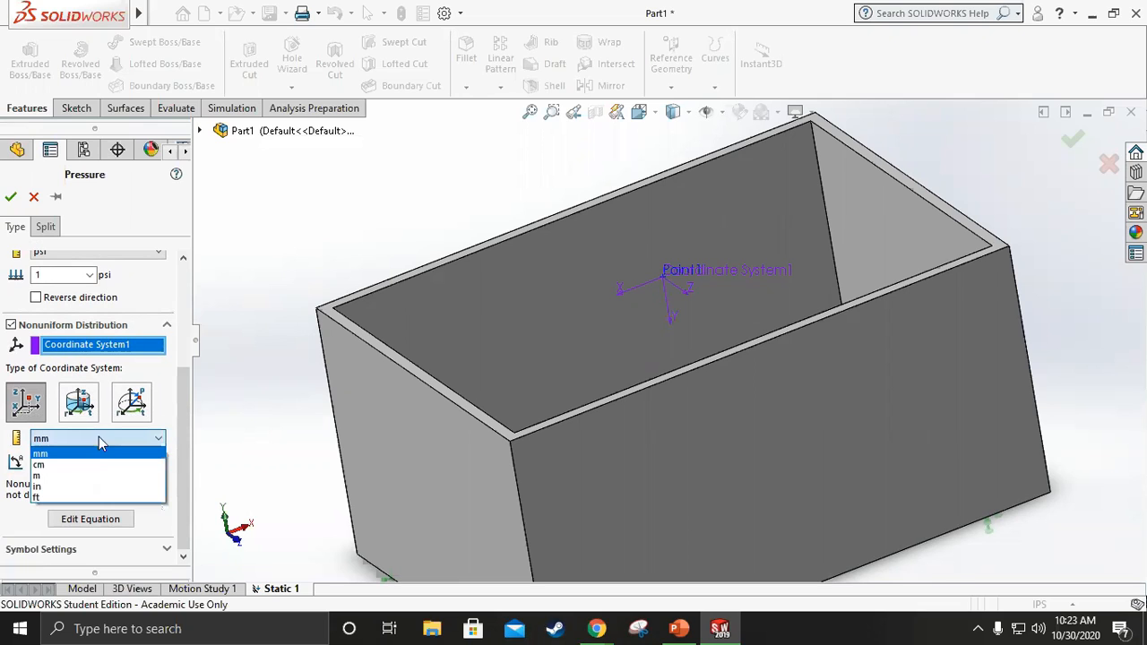
click(58, 476)
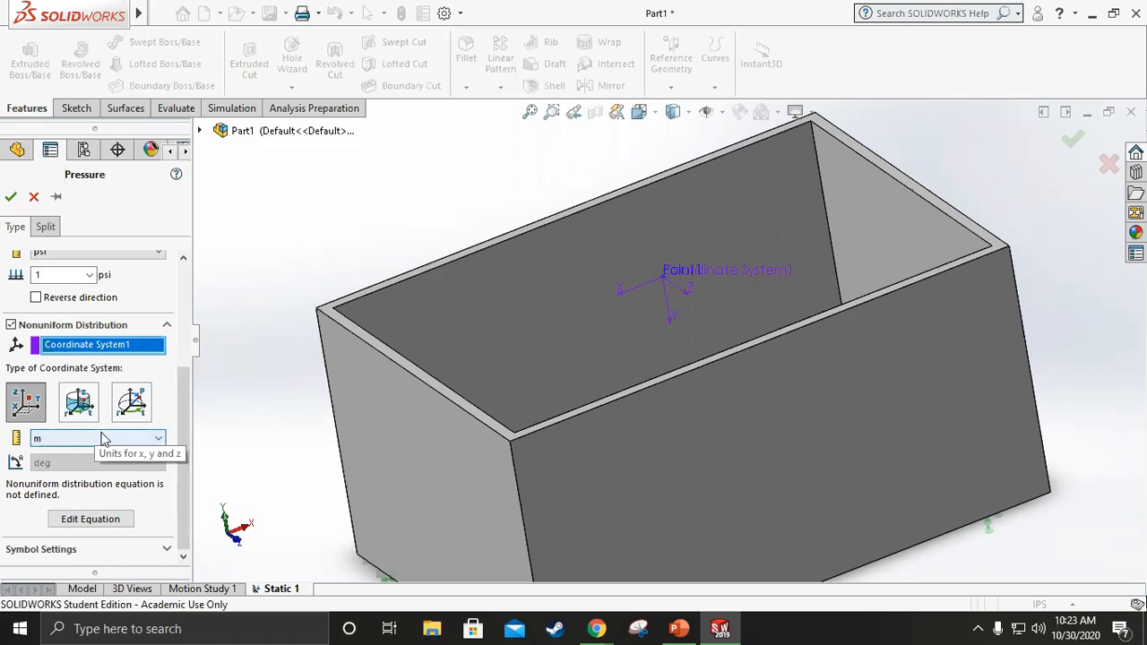
Define the nonuniform pressure distribution equation as 0*"x" + 1*"y" + 0*"z".
click(87, 523)
drag(546, 180, 173, 160)
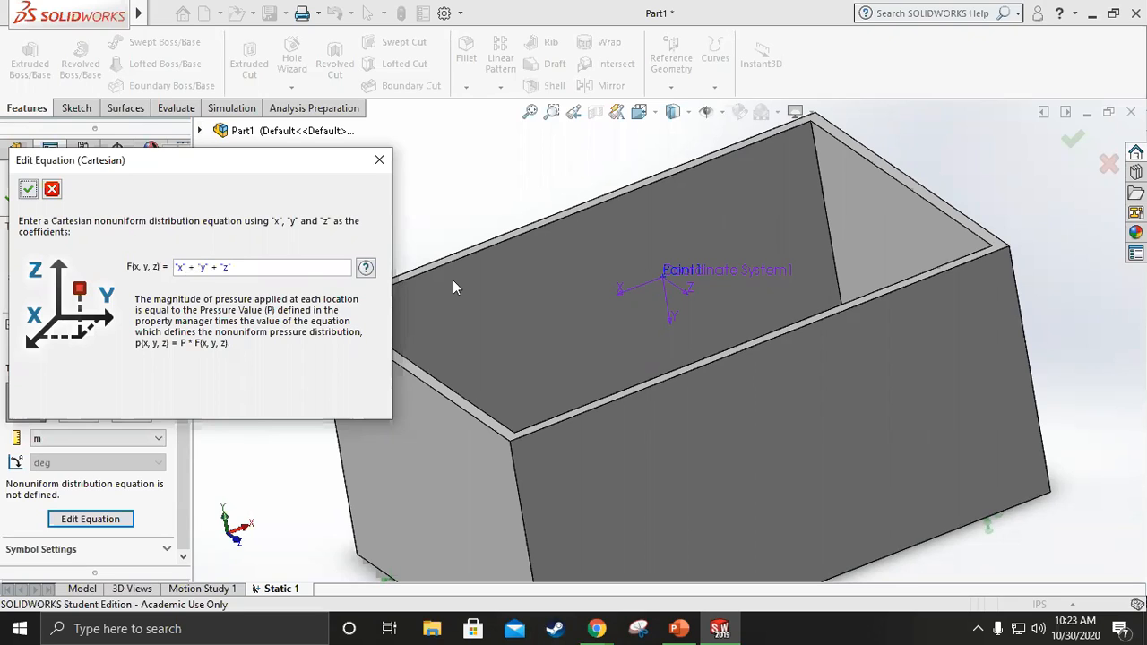
double_click(179, 268)
right_click(180, 269)
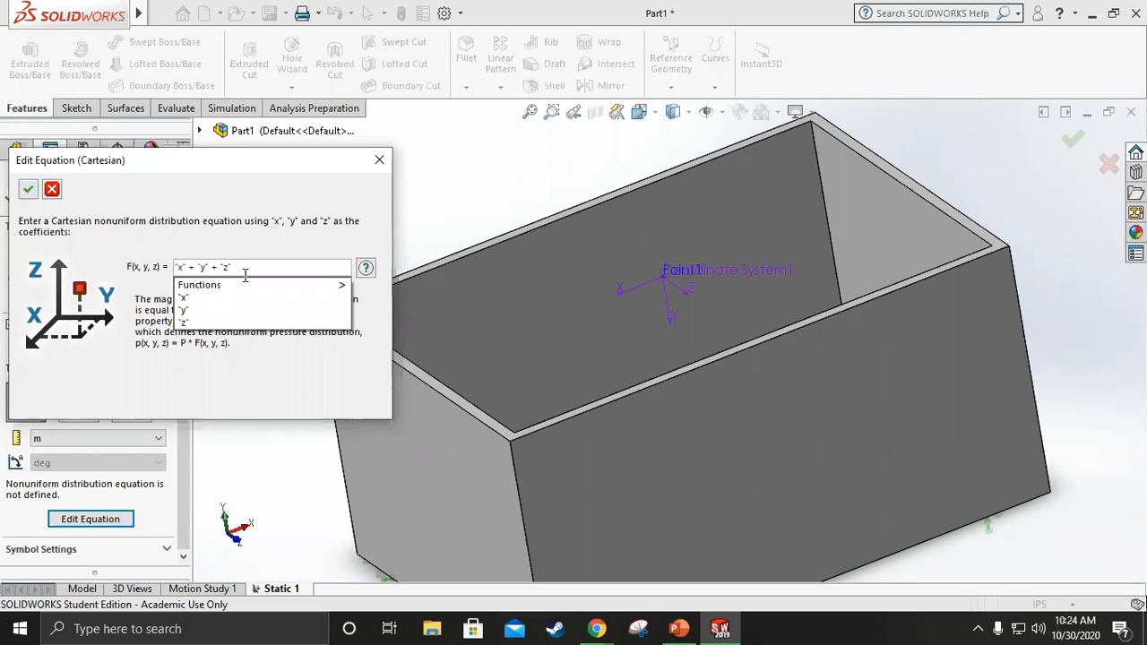
text(*)
key(BackSpace)
text(0*)
text(0*)
mouse_move(238, 285)
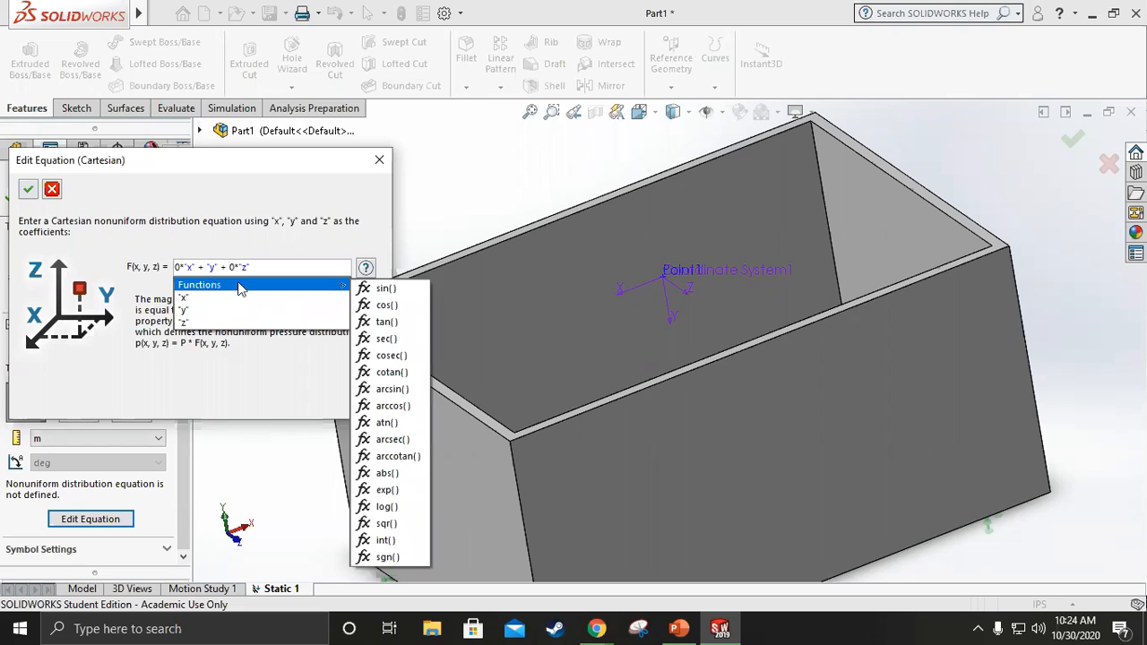
key(Right)
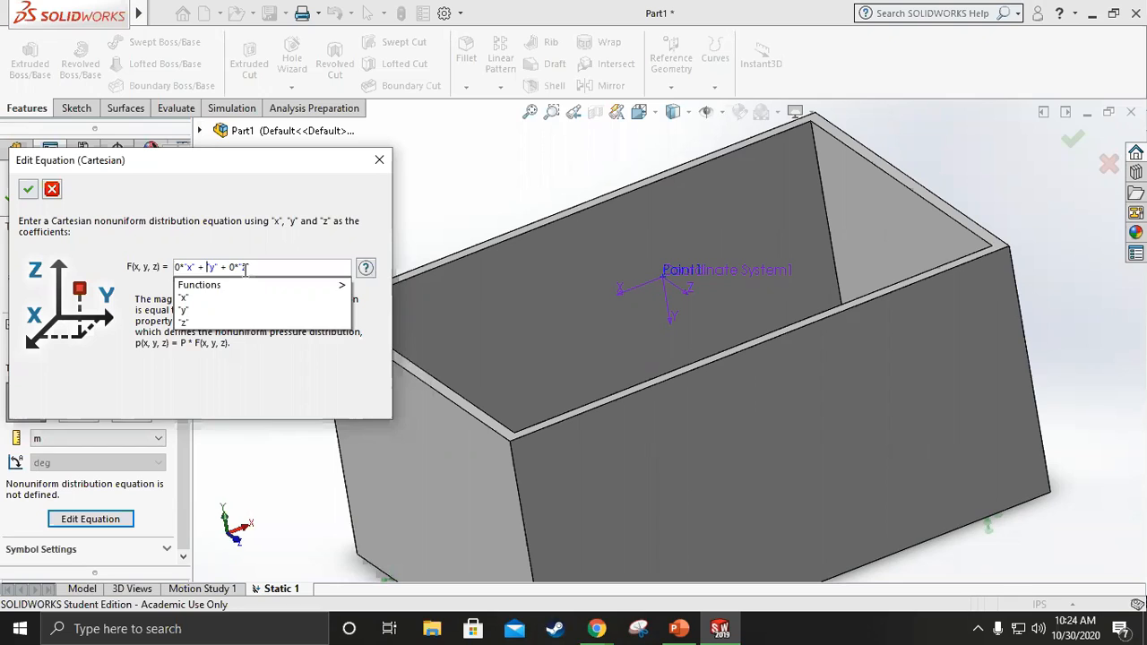
text(1*)
click(26, 190)
click(28, 190)
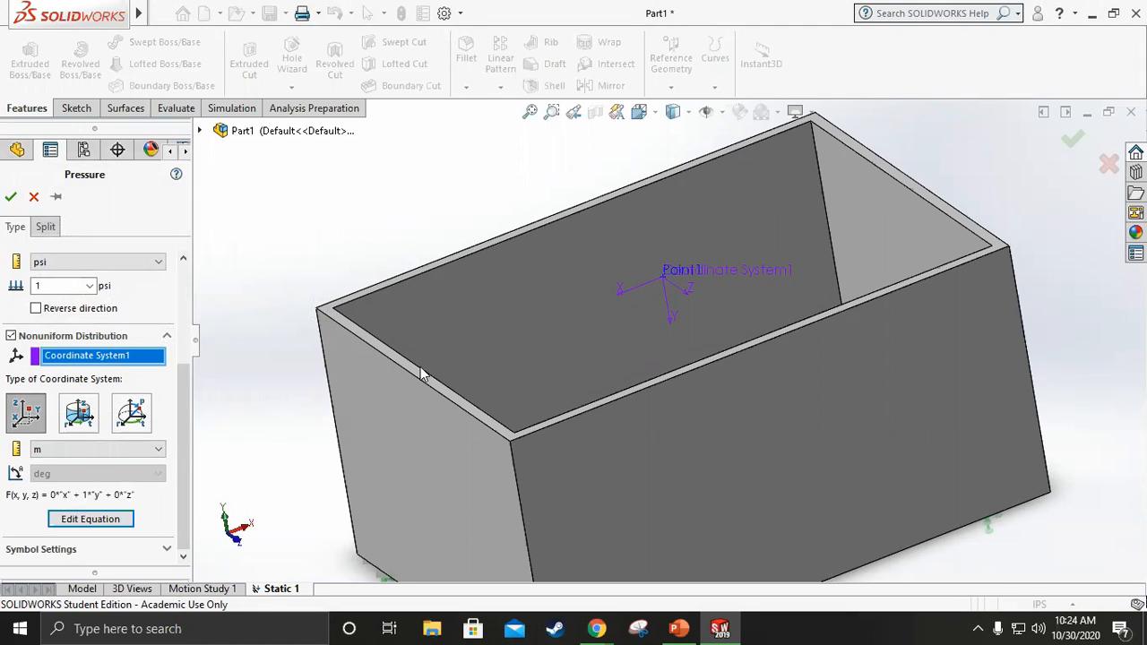
Switch to PowerPoint and view the Pressure slide to examine how water pressure acts on a wall with depth.
click(679, 628)
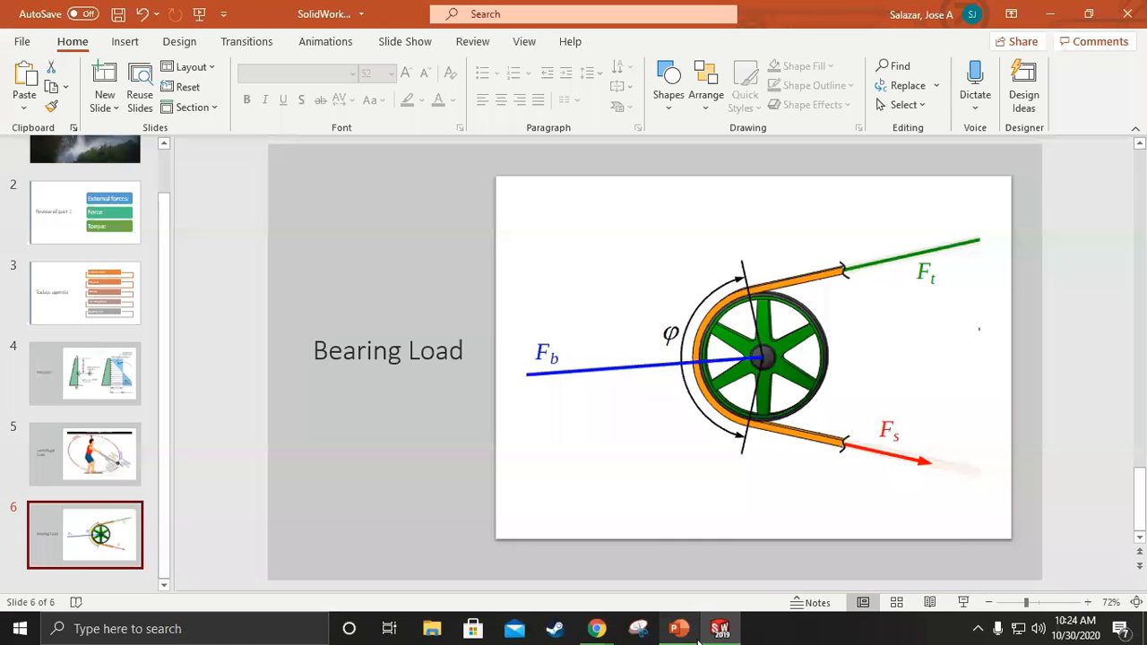
click(72, 377)
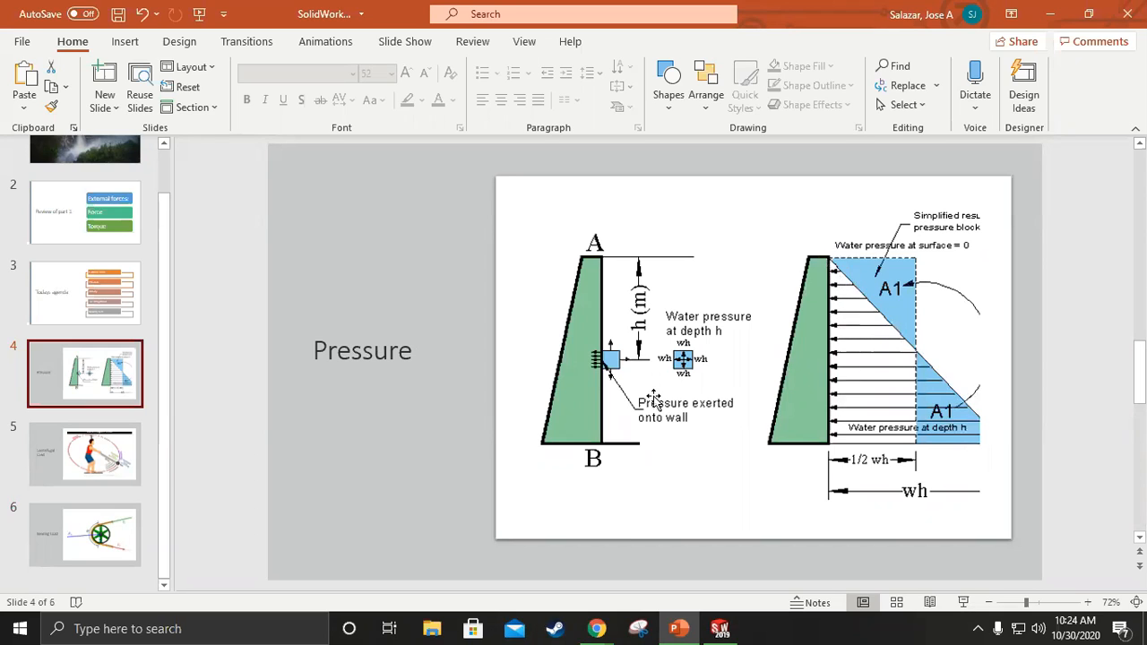
Switch back to SOLIDWORKS and set the pressure value to 80 psi.
click(720, 628)
double_click(67, 285)
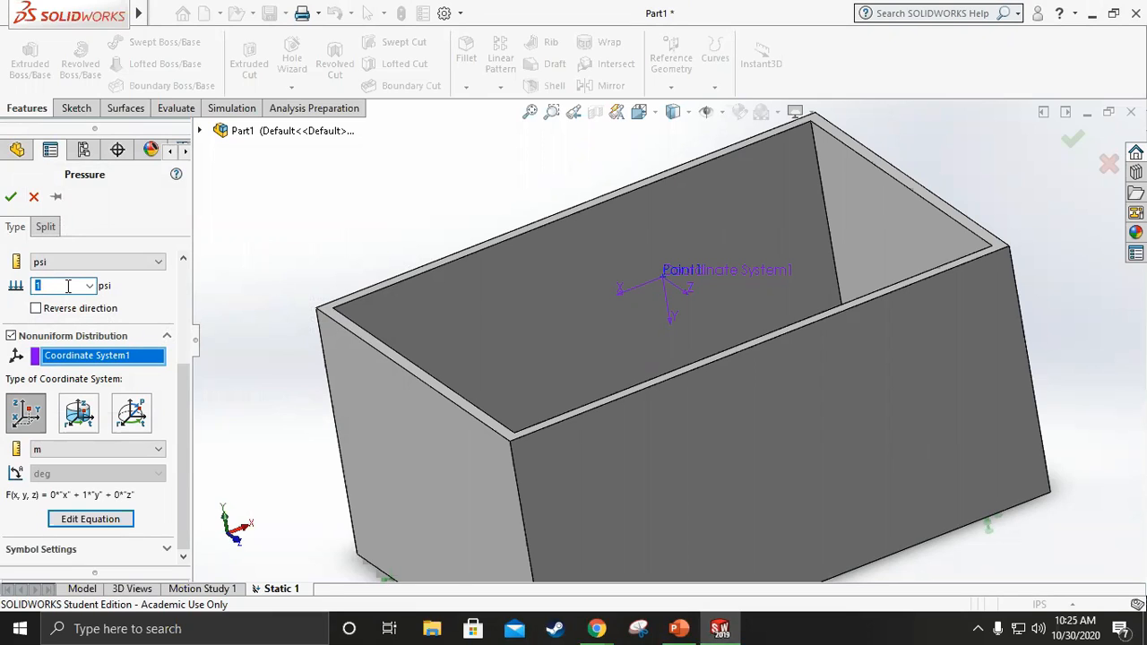
text(80)
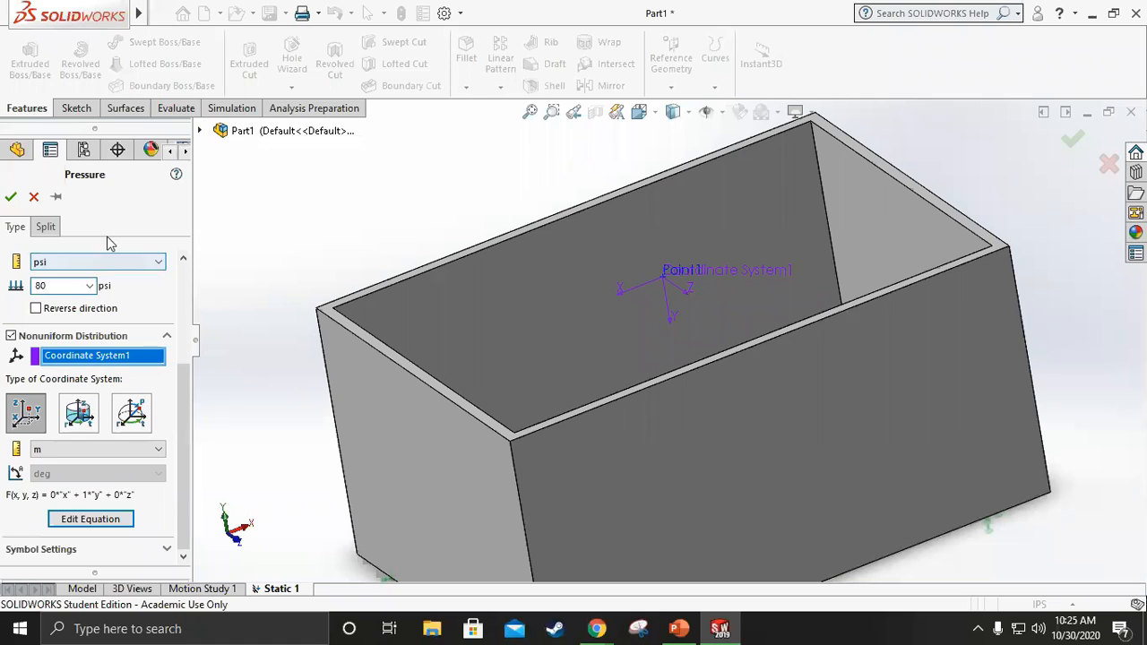
scroll(115, 242, up, 2)
scroll(115, 242, up, 2)
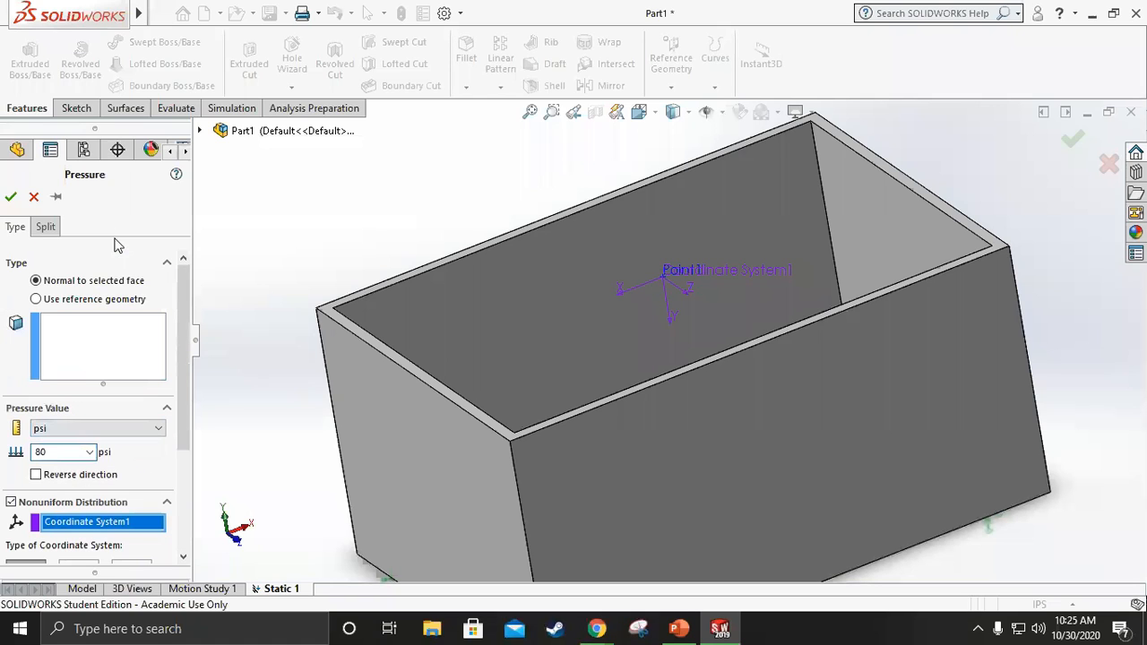
Select the box's inner floor and all four inner walls as the faces for the pressure load.
click(88, 330)
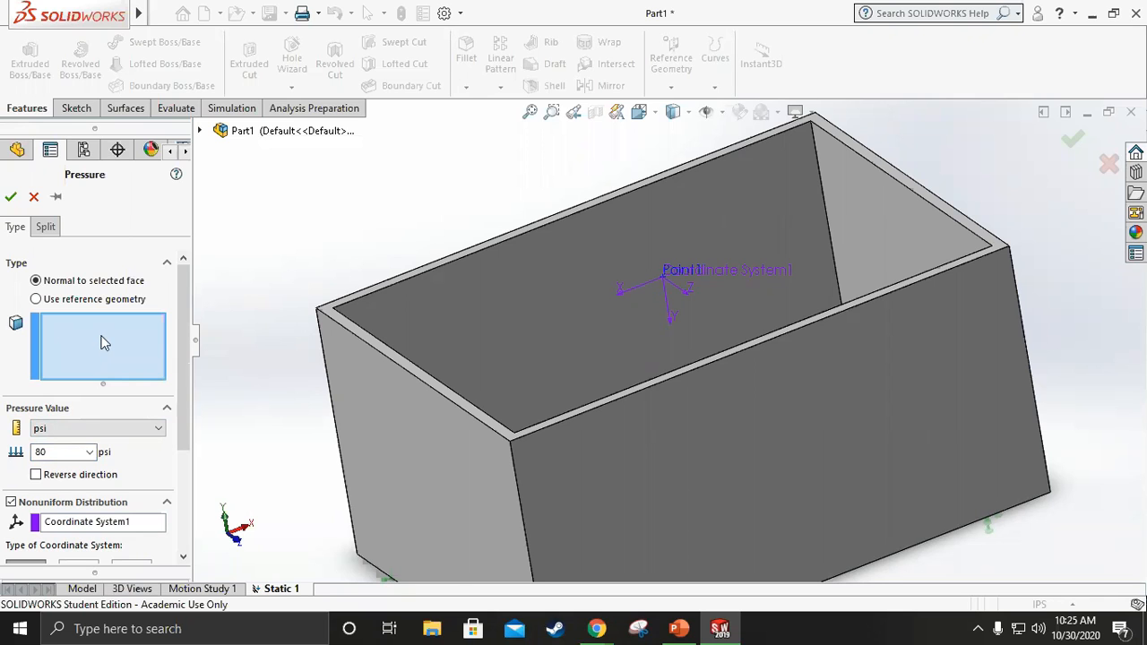
click(473, 352)
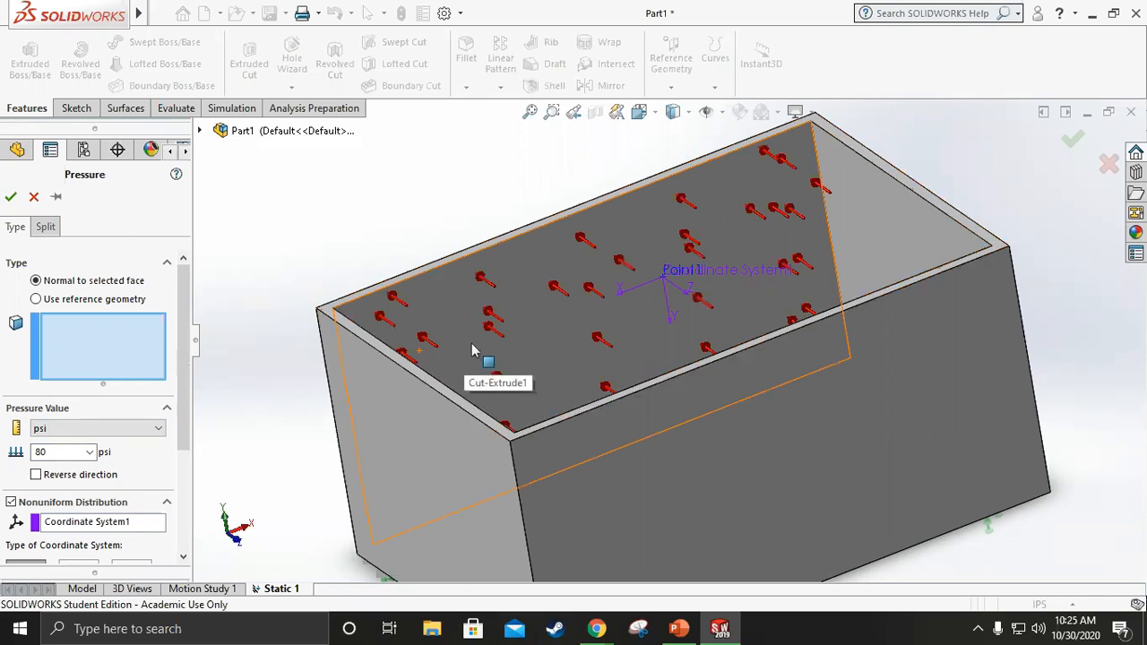
middle_drag(348, 235, 372, 288)
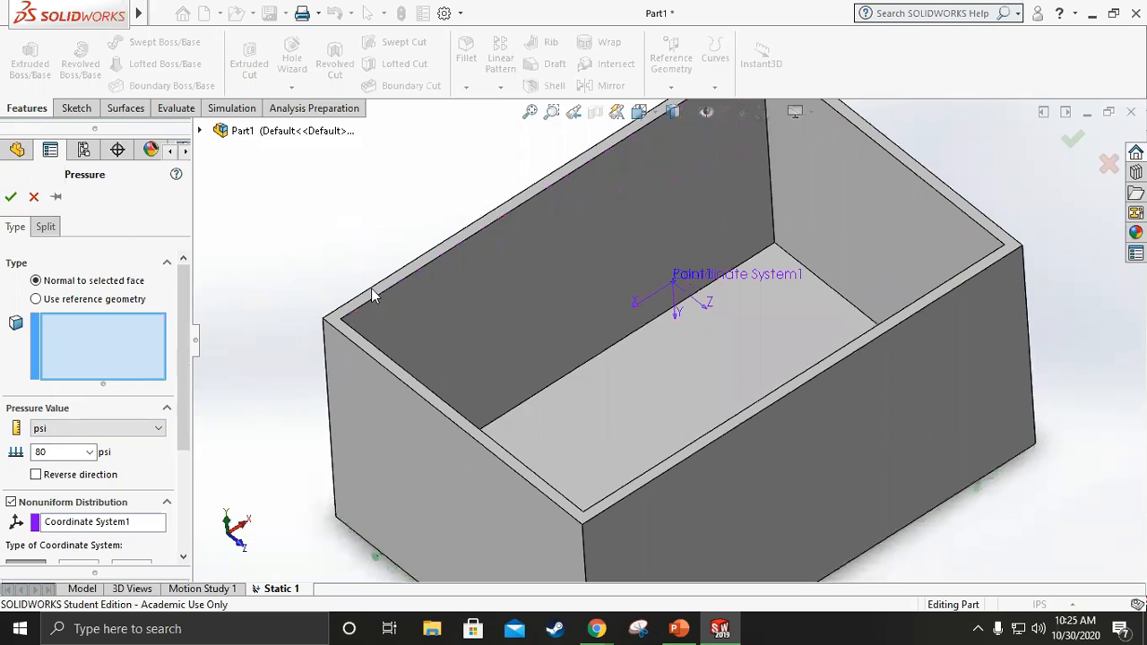
click(574, 412)
click(529, 323)
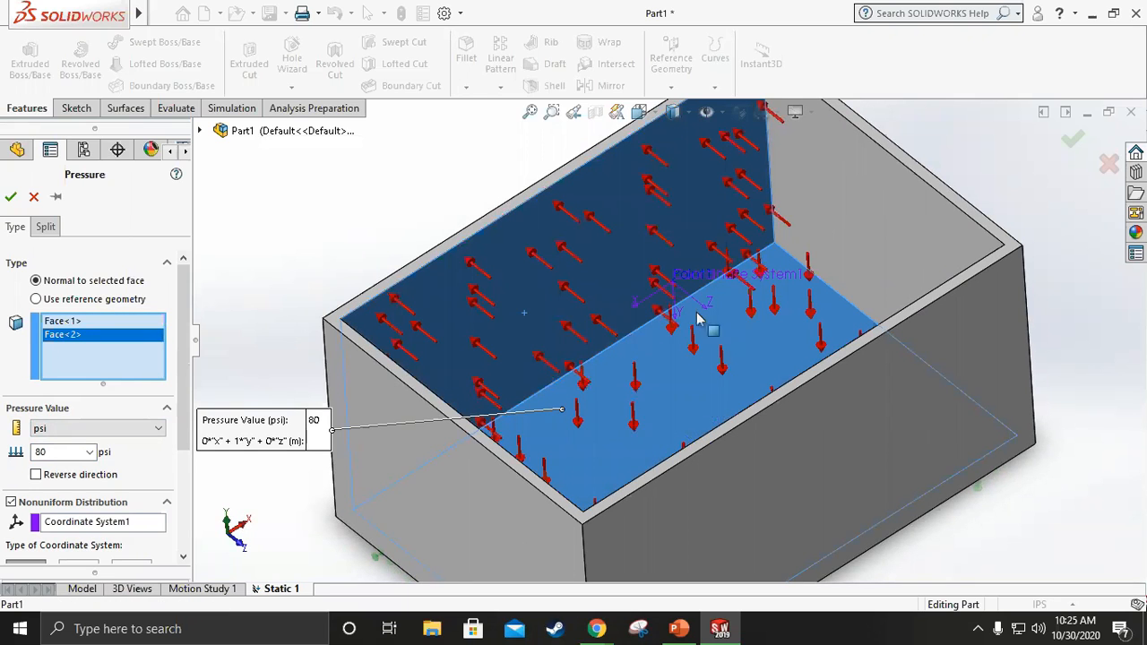
click(877, 258)
middle_drag(349, 192, 448, 251)
click(735, 425)
middle_drag(290, 275, 372, 302)
click(366, 335)
middle_drag(256, 331, 371, 367)
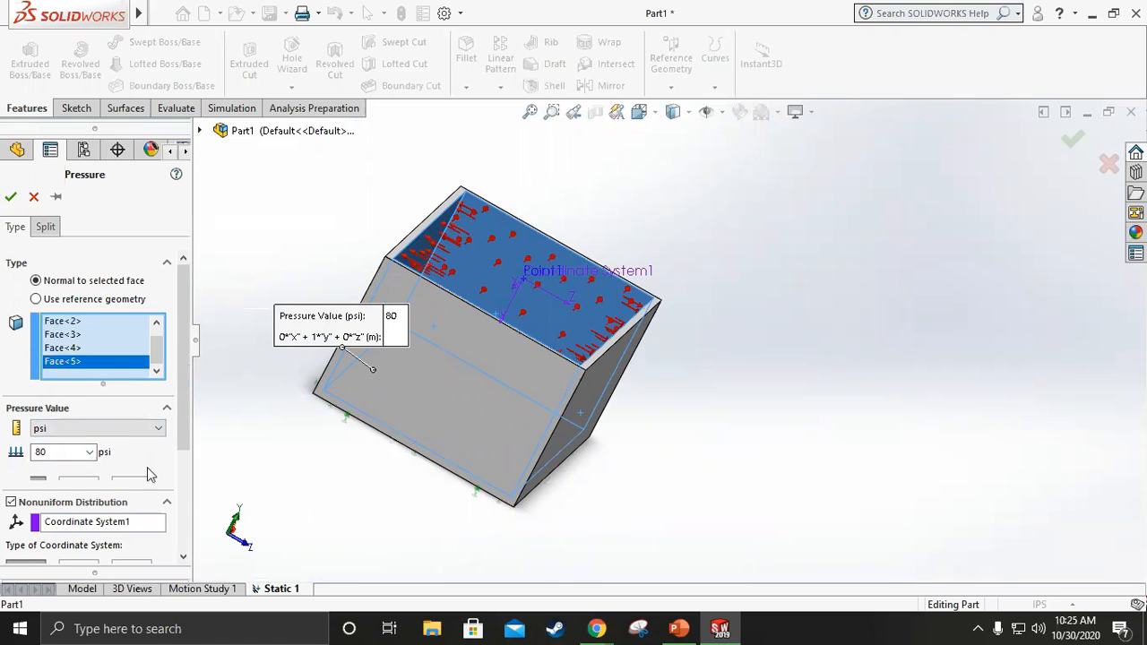
Review the nonuniform pressure settings, then try reversing the pressure direction and restore the original direction.
scroll(150, 475, down, 3)
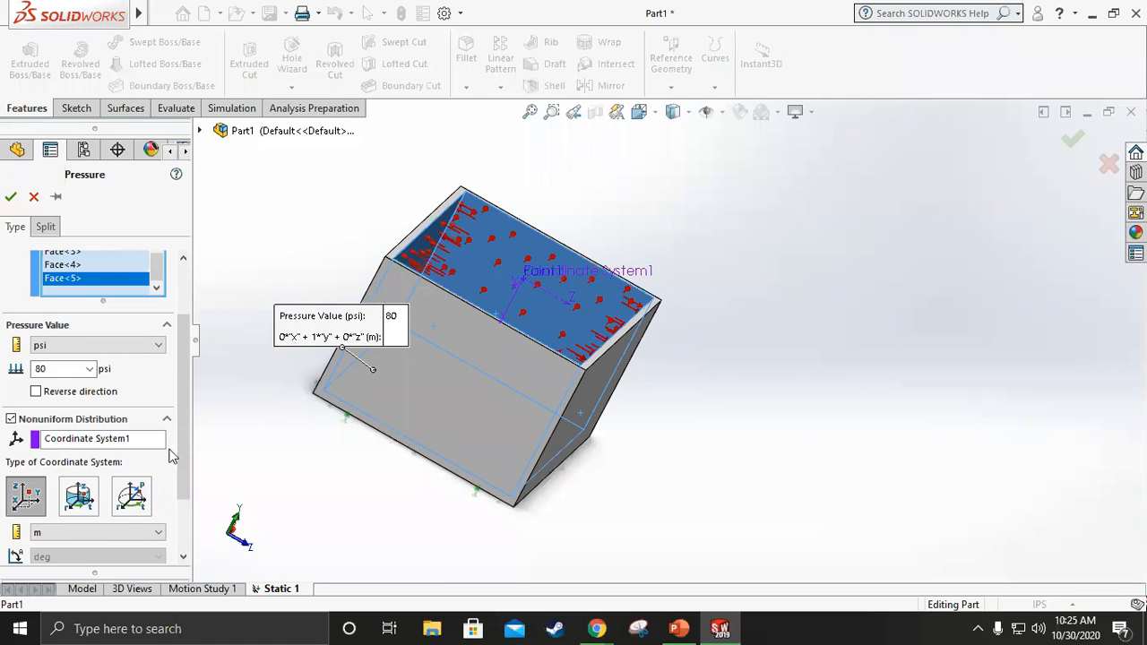
middle_drag(348, 467, 302, 428)
scroll(148, 475, down, 3)
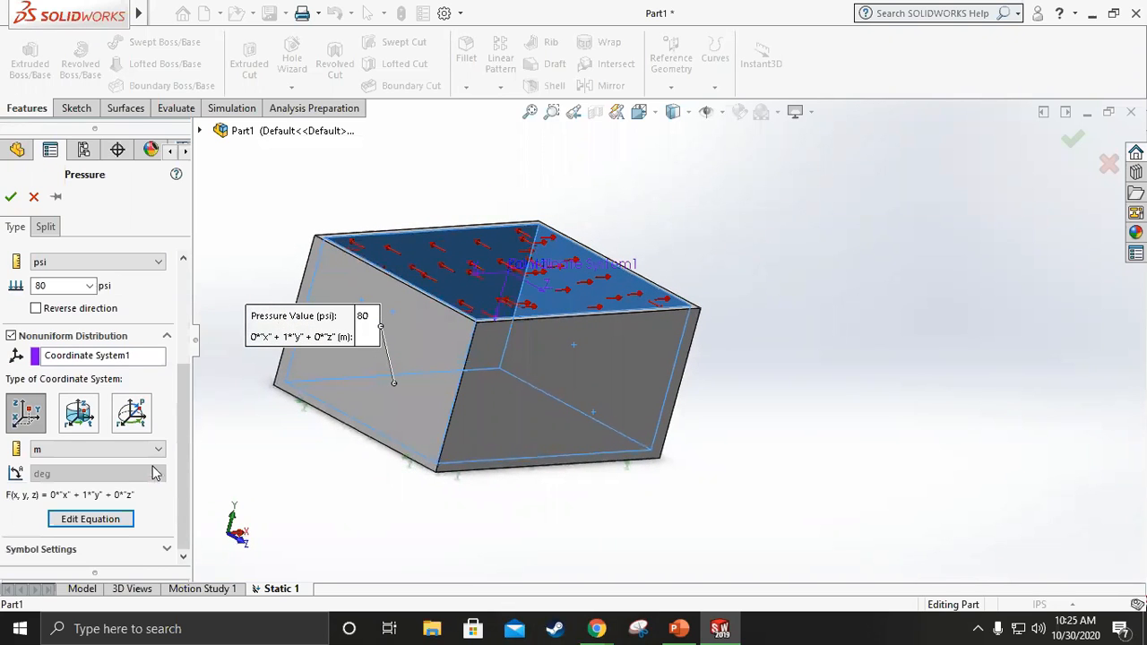
scroll(152, 473, up, 6)
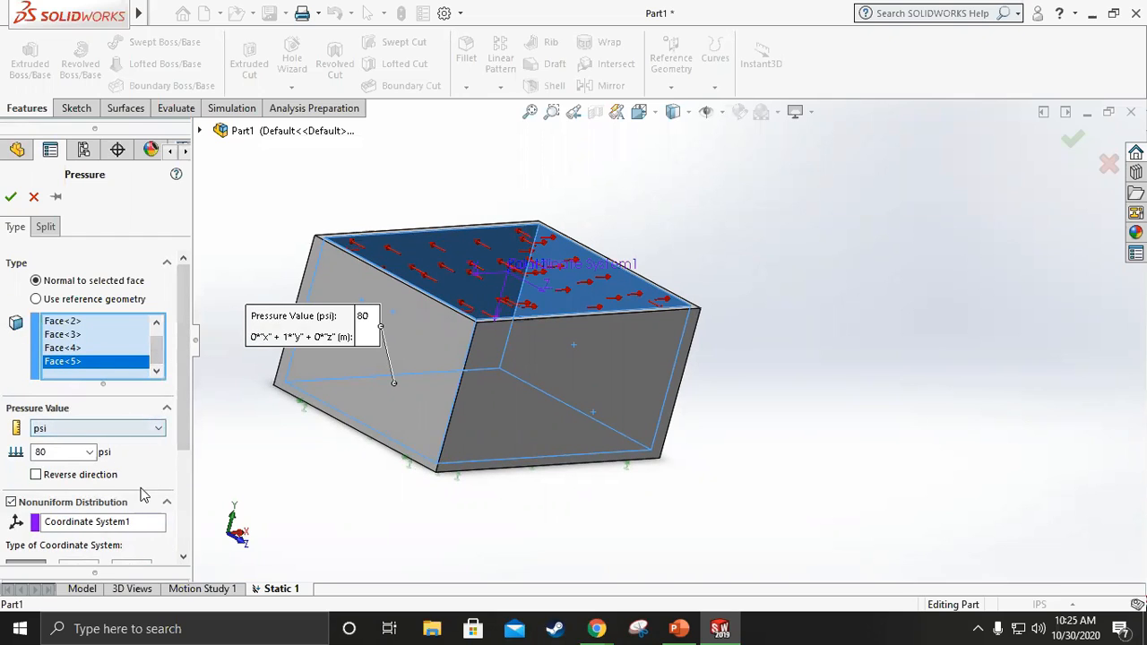
click(36, 476)
click(36, 475)
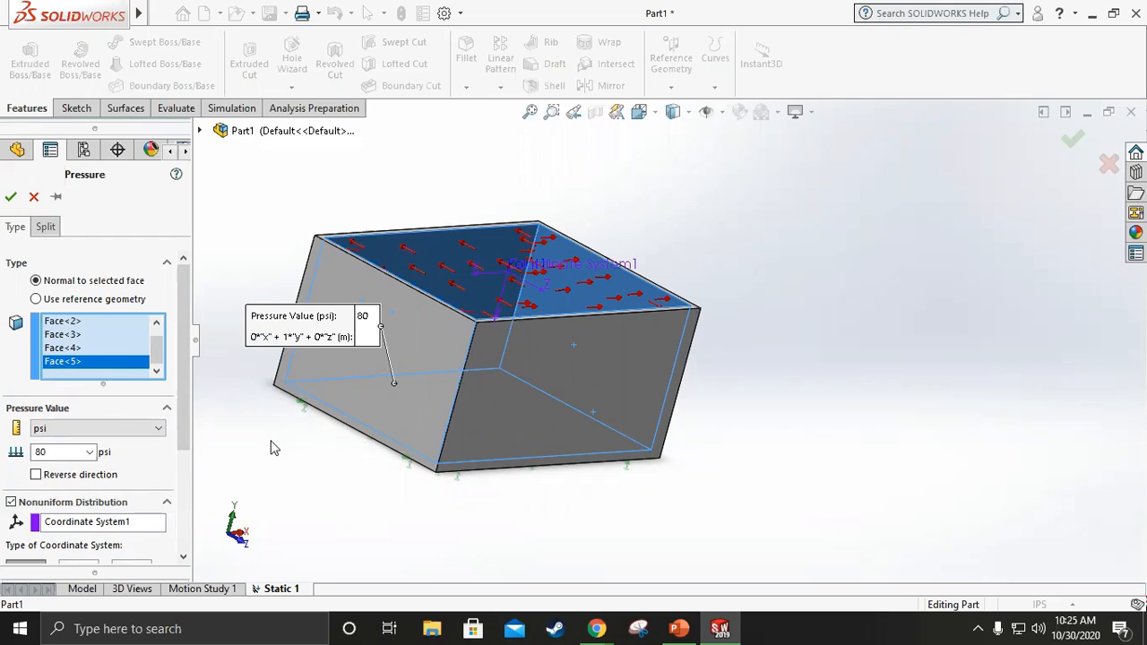
Try pressure values of 60 psi and 10 psi, then cancel the pressure load.
double_click(65, 453)
key(BackSpace)
text(60)
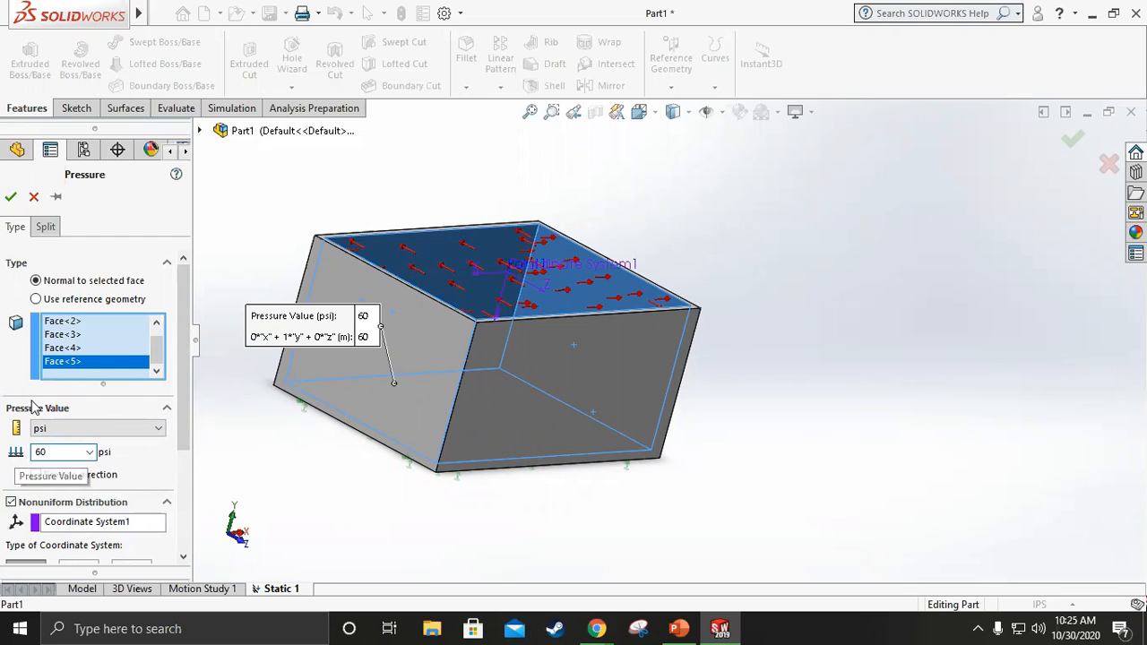
double_click(79, 452)
text(5)
key(BackSpace)
text(10)
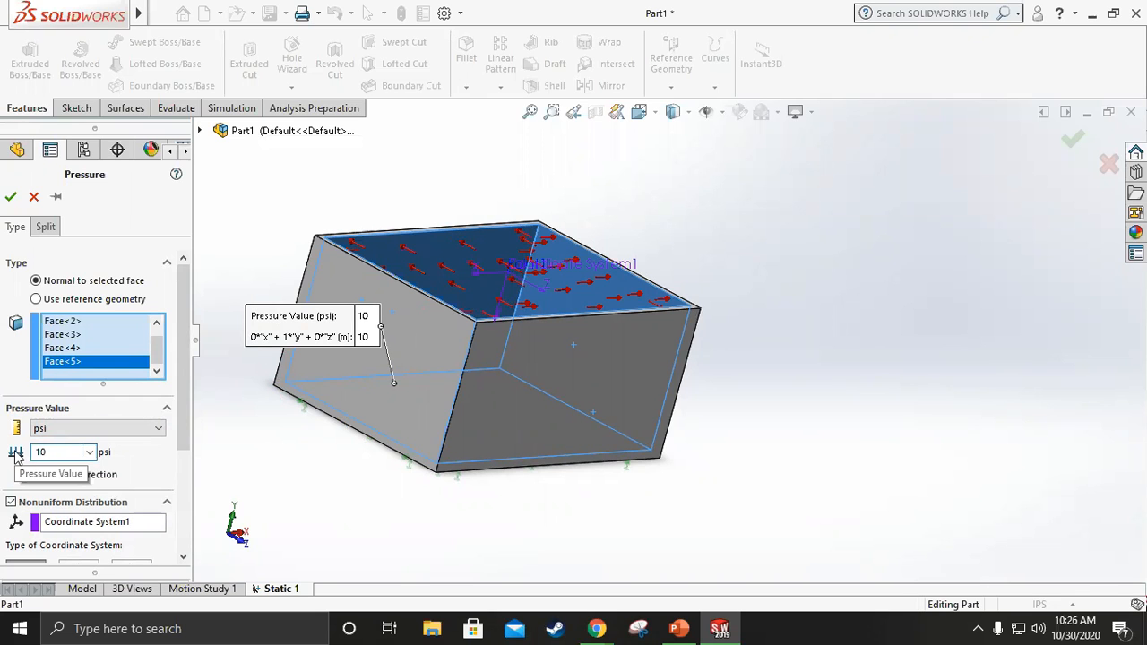
middle_drag(275, 422, 282, 465)
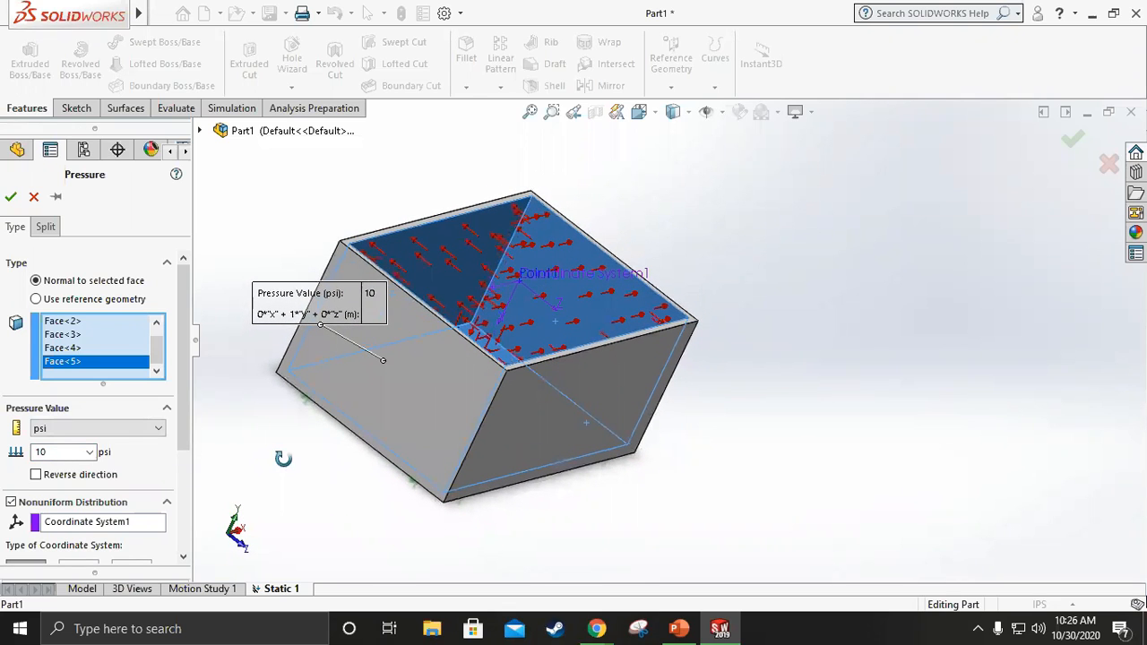
click(35, 199)
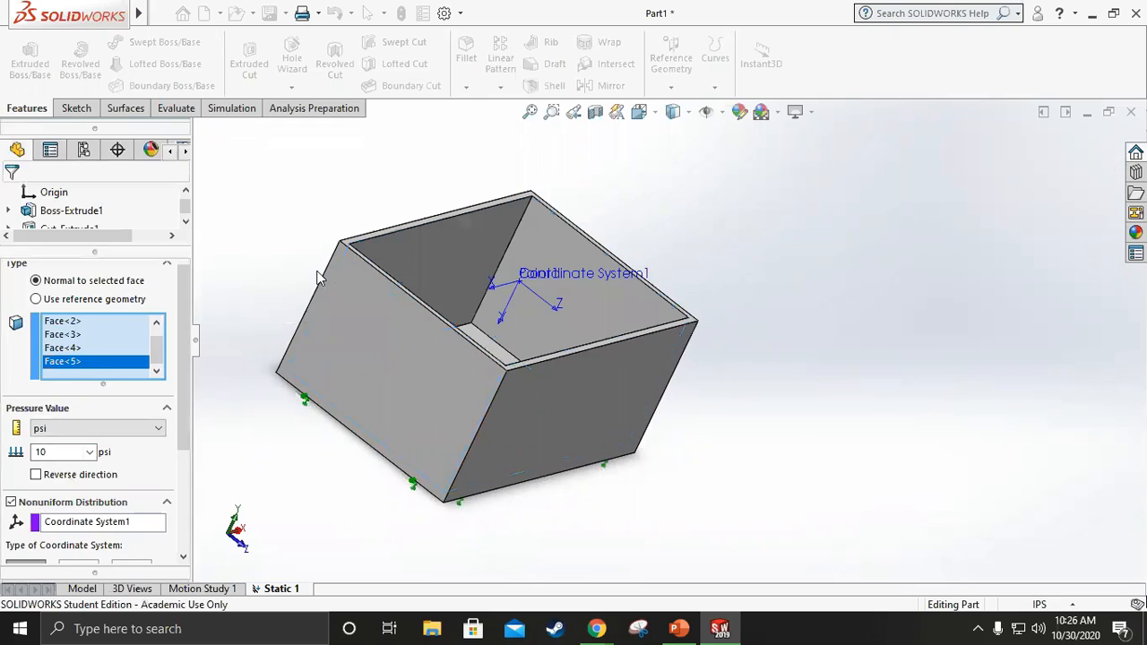
click(523, 292)
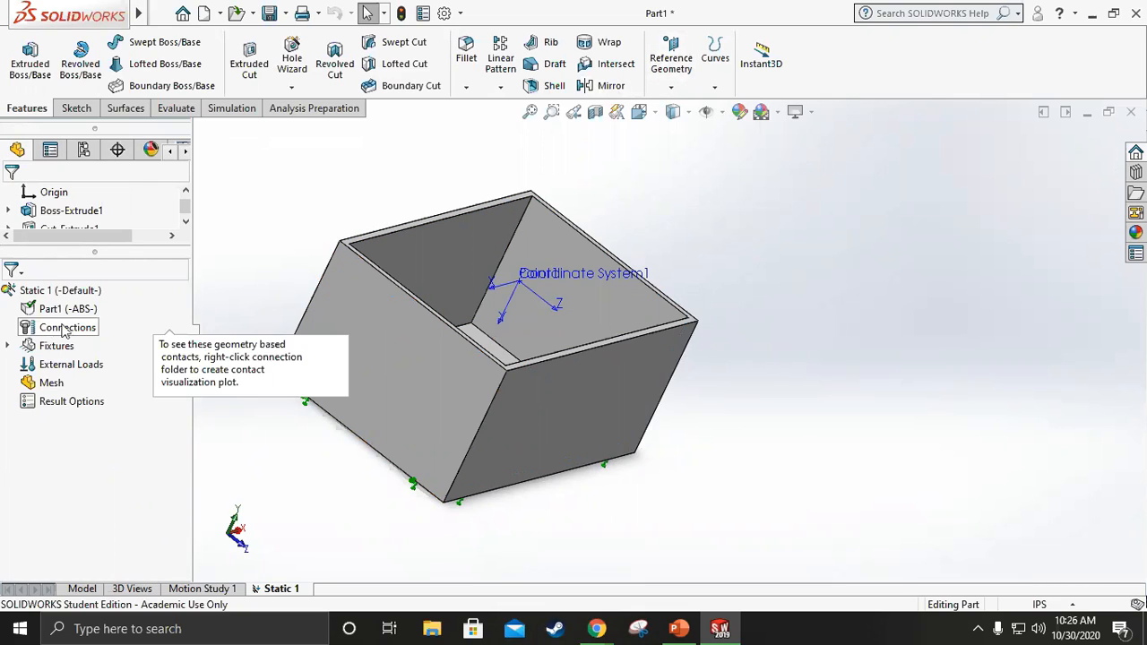
Delete Coordinate System1 and the reference point Point1 from the part.
drag(93, 253, 91, 346)
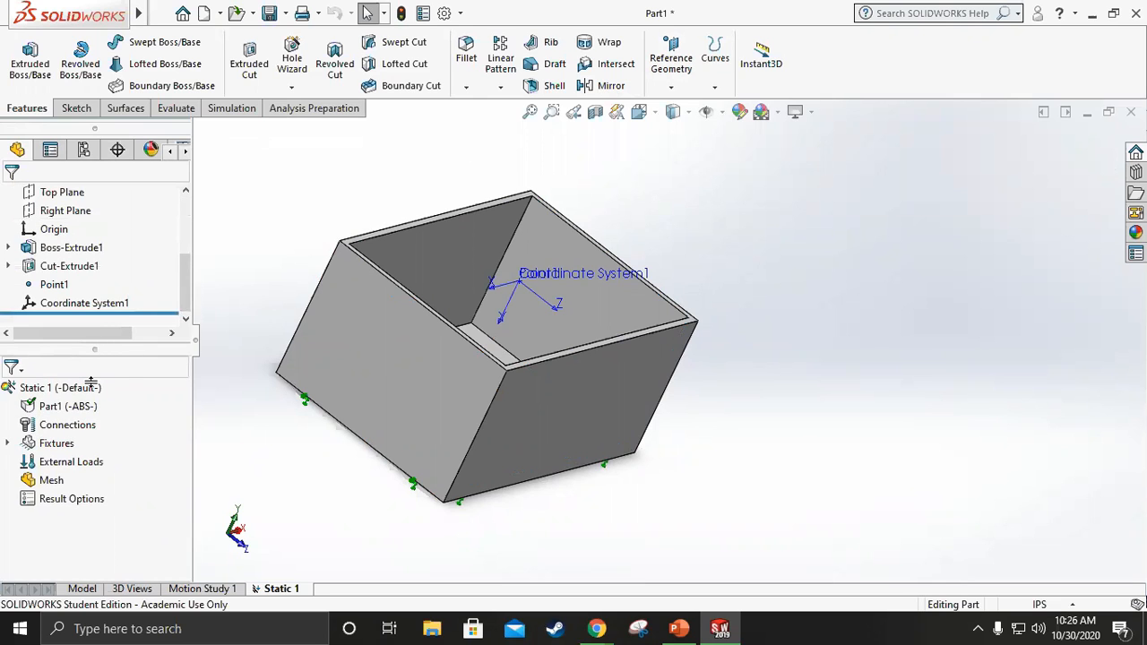
drag(91, 383, 91, 433)
right_click(68, 358)
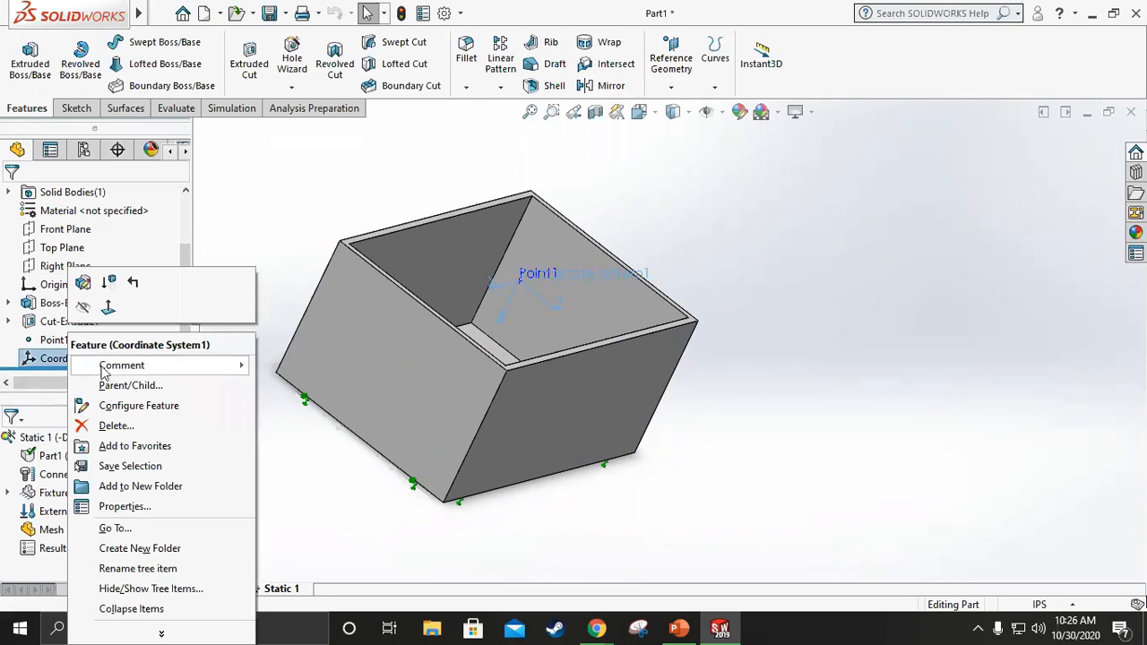
click(117, 427)
click(678, 232)
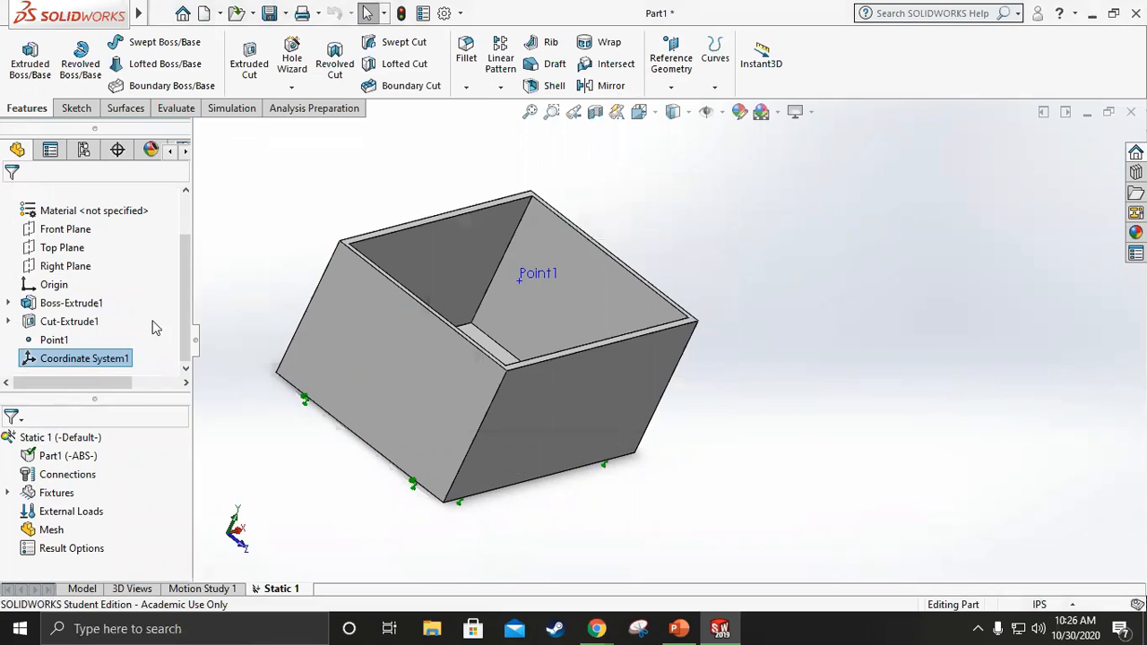
right_click(49, 358)
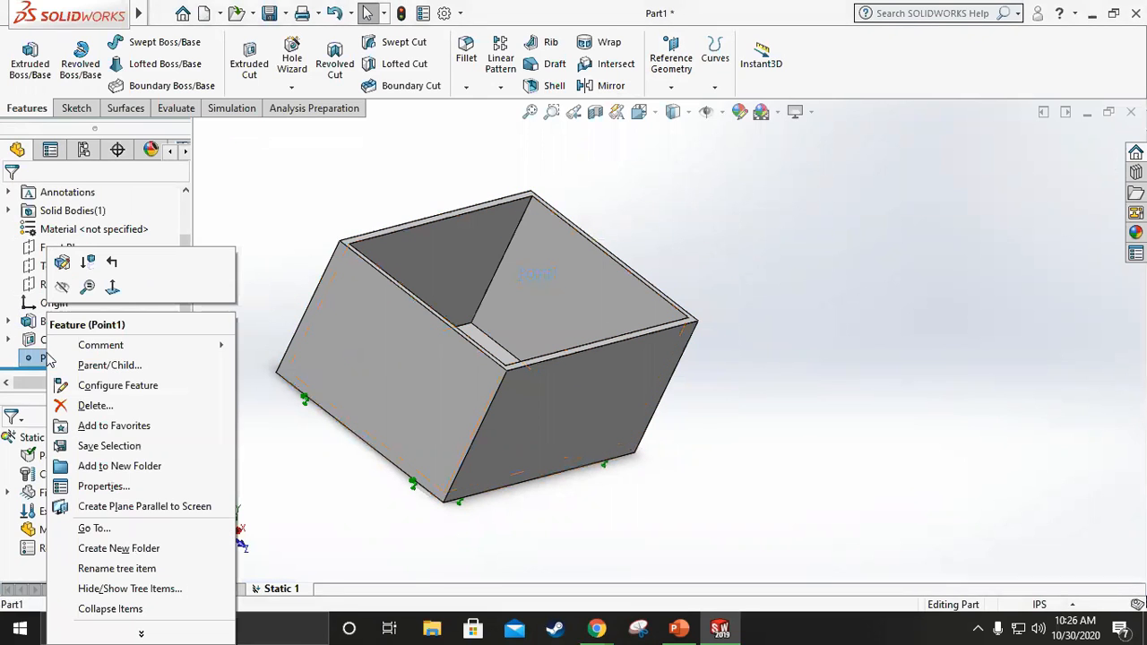
click(106, 407)
click(678, 231)
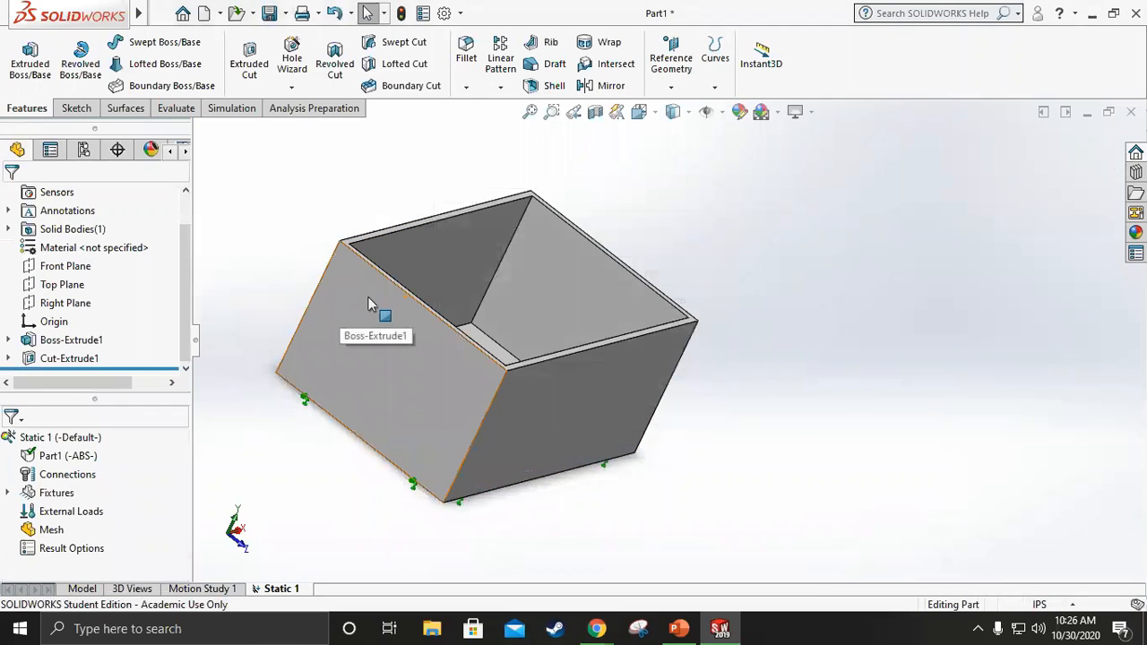
Start a new reference coordinate system and align its X axis with the outer face of the box's short end wall.
click(670, 87)
click(668, 147)
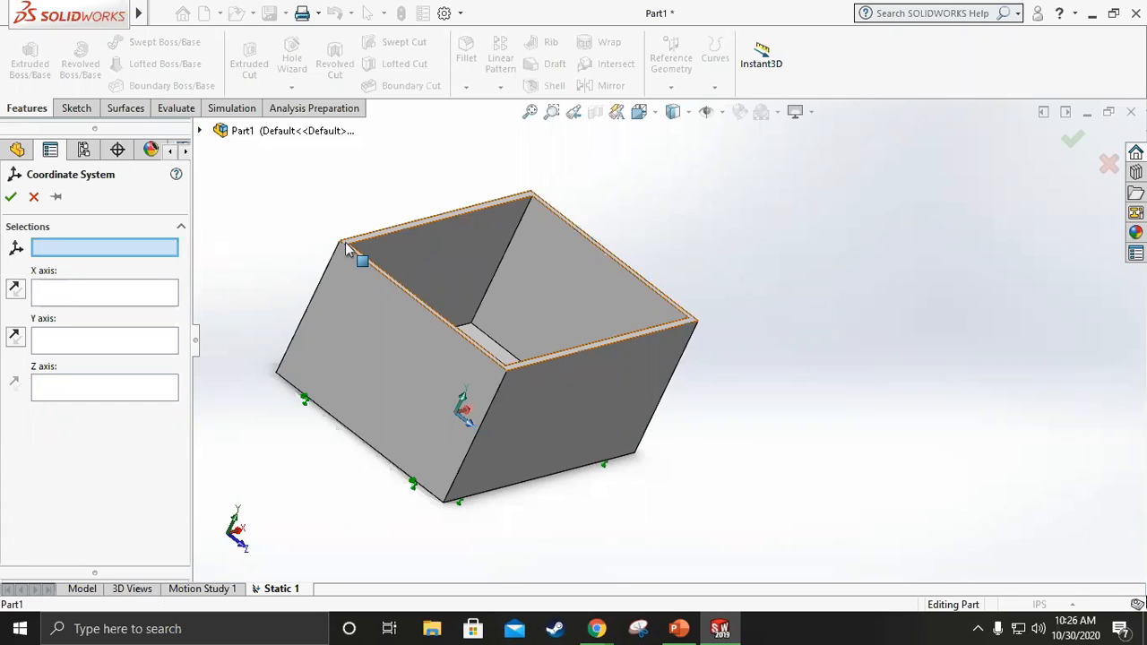
scroll(351, 251, down, 5)
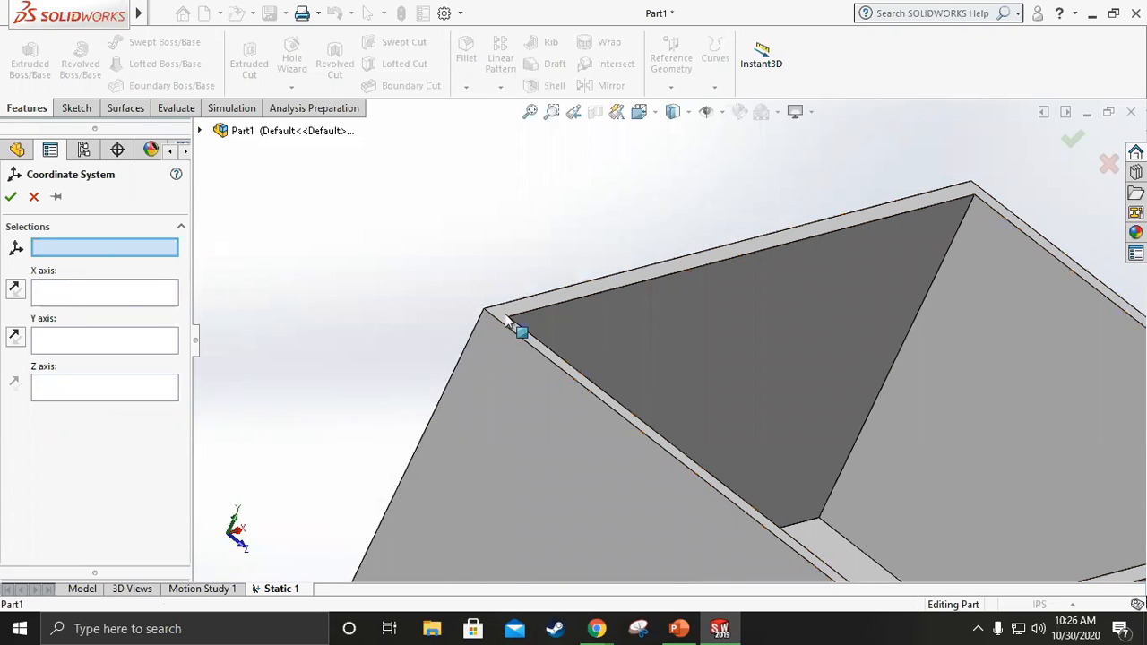
click(120, 299)
click(538, 429)
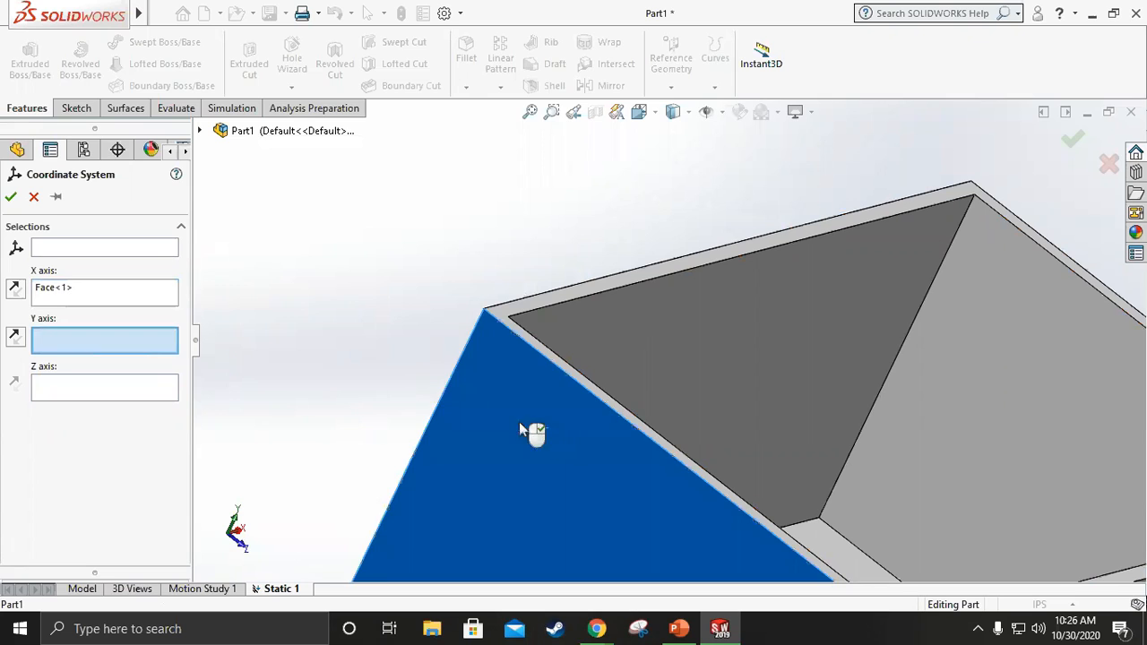
Try a bottom edge of the box, next to the short end wall, as the coordinate system's origin.
scroll(392, 307, up, 3)
middle_drag(402, 305, 467, 360)
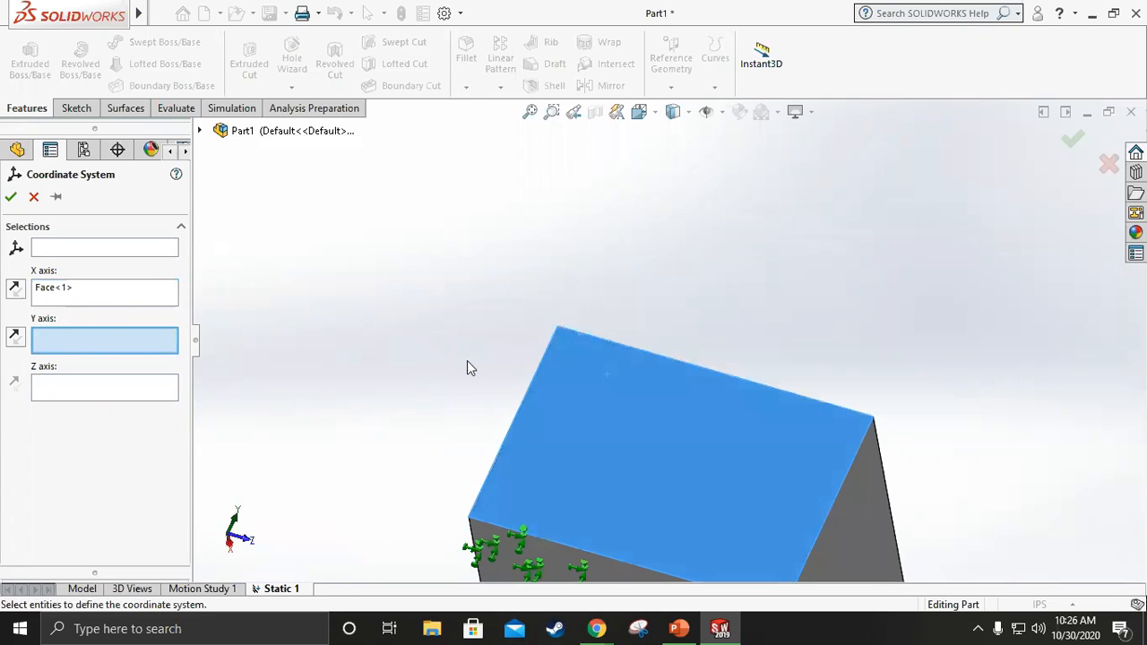
right_click(507, 548)
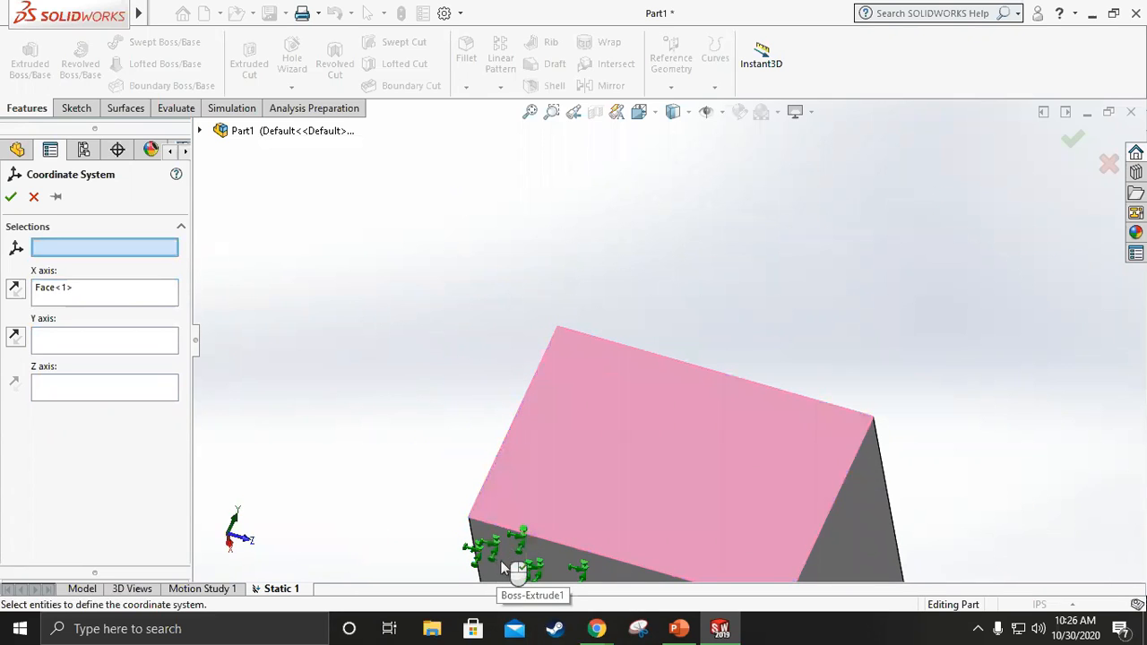
click(86, 341)
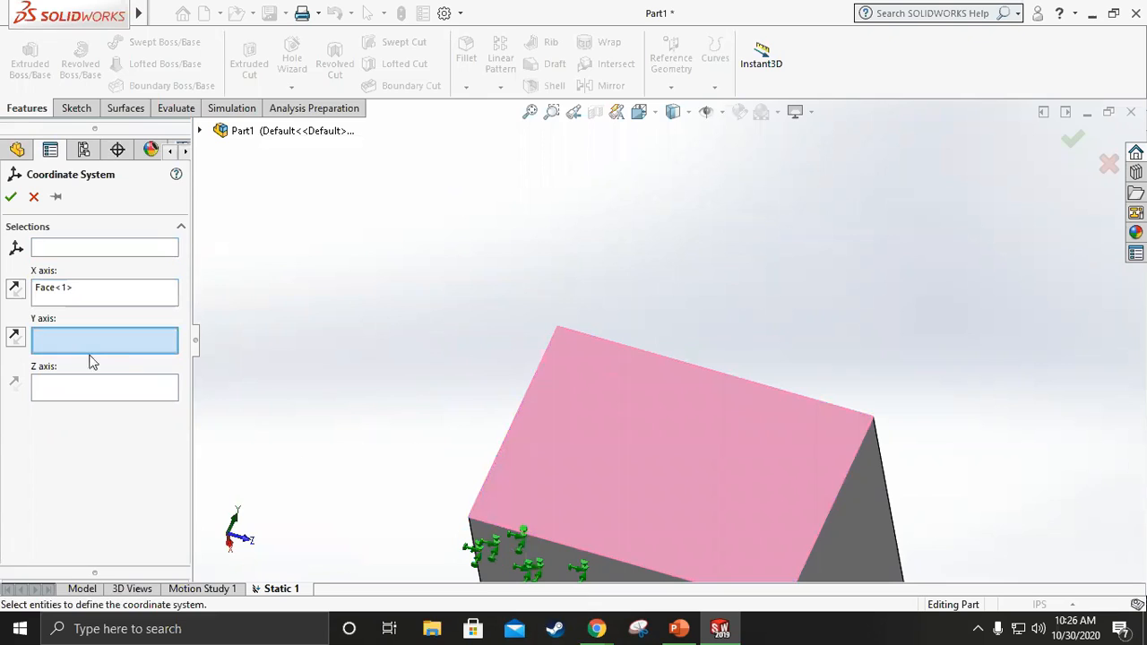
right_click(480, 559)
click(480, 560)
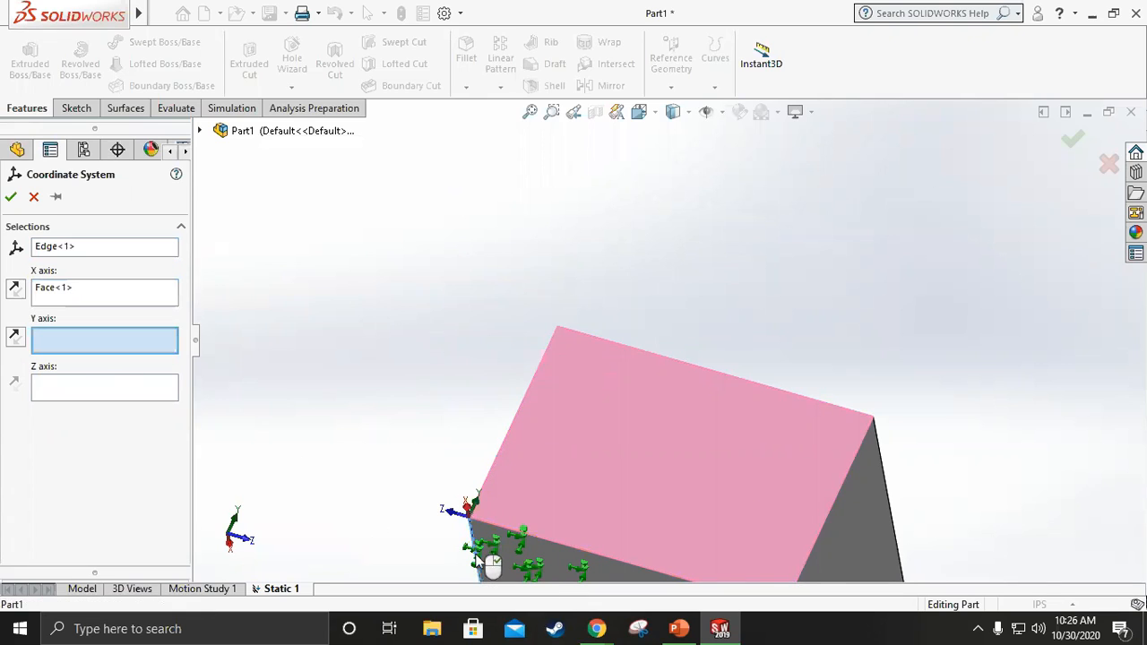
Set the coordinate system's origin with the upper outer edge of the long back wall, near the short end wall.
click(74, 253)
middle_drag(448, 389, 583, 350)
click(601, 333)
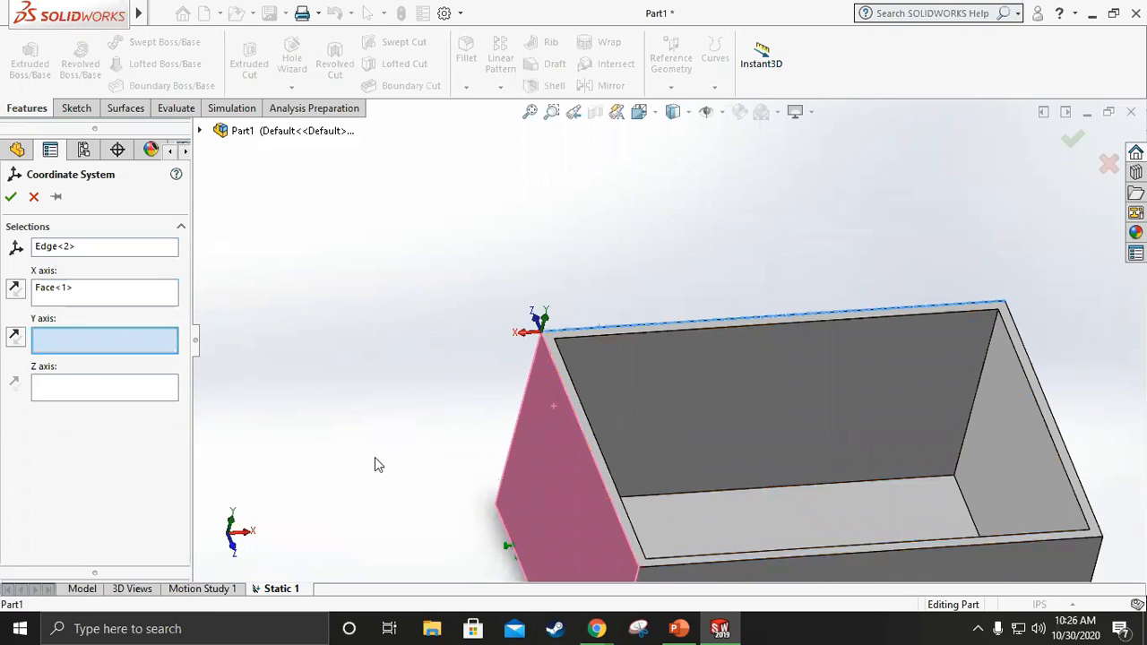
Align the Y axis with the box's underside and the Z axis with the opposite long outer wall, and create the coordinate system.
middle_drag(415, 452, 556, 563)
click(528, 545)
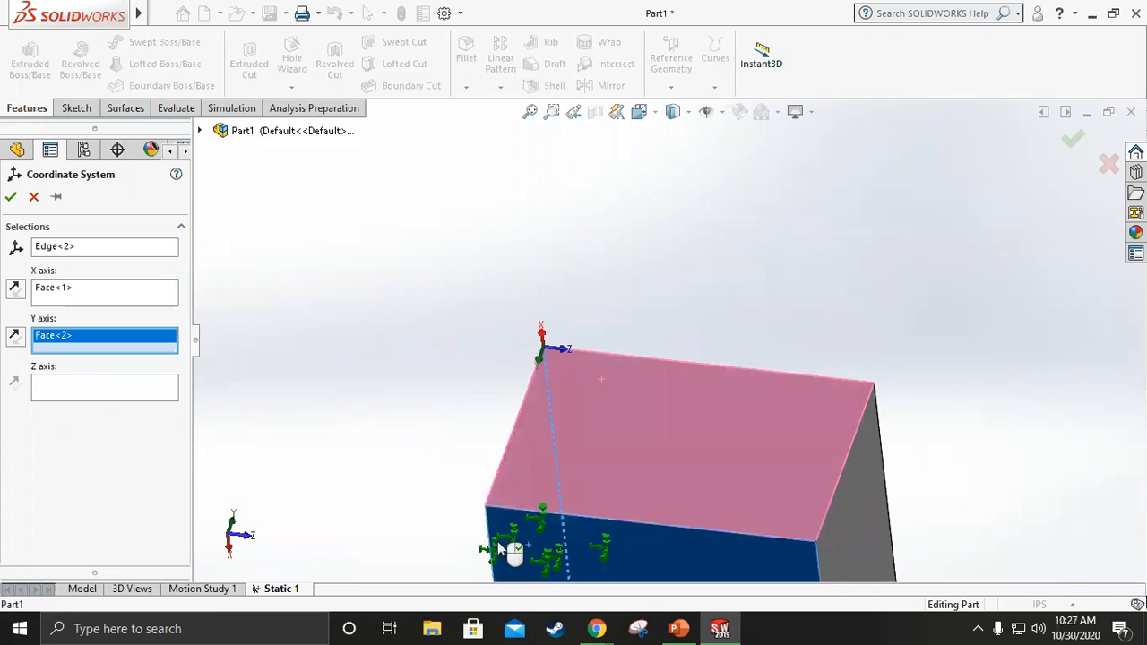
click(498, 542)
click(117, 390)
middle_drag(401, 443, 310, 435)
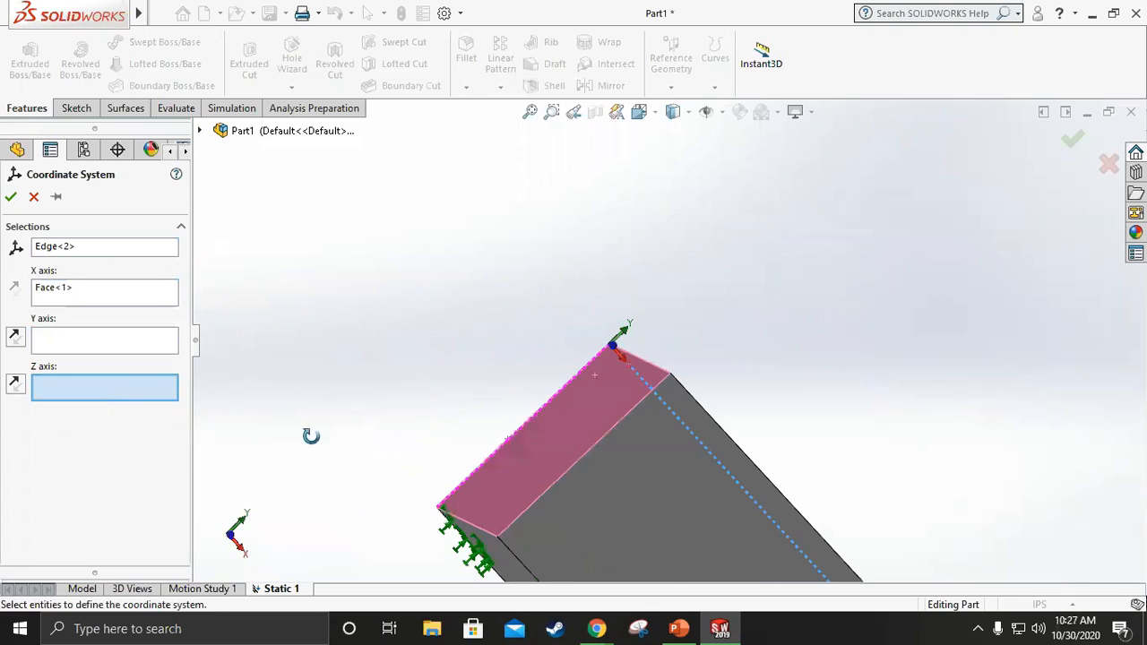
click(677, 495)
middle_drag(264, 471, 619, 550)
click(632, 525)
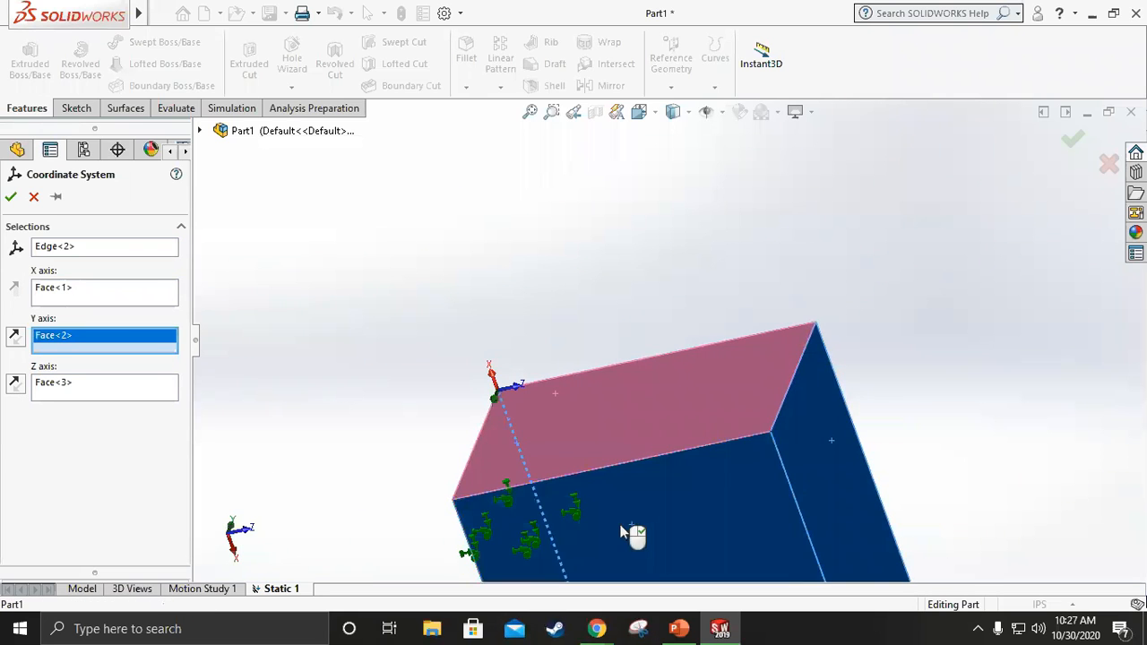
click(621, 529)
click(648, 543)
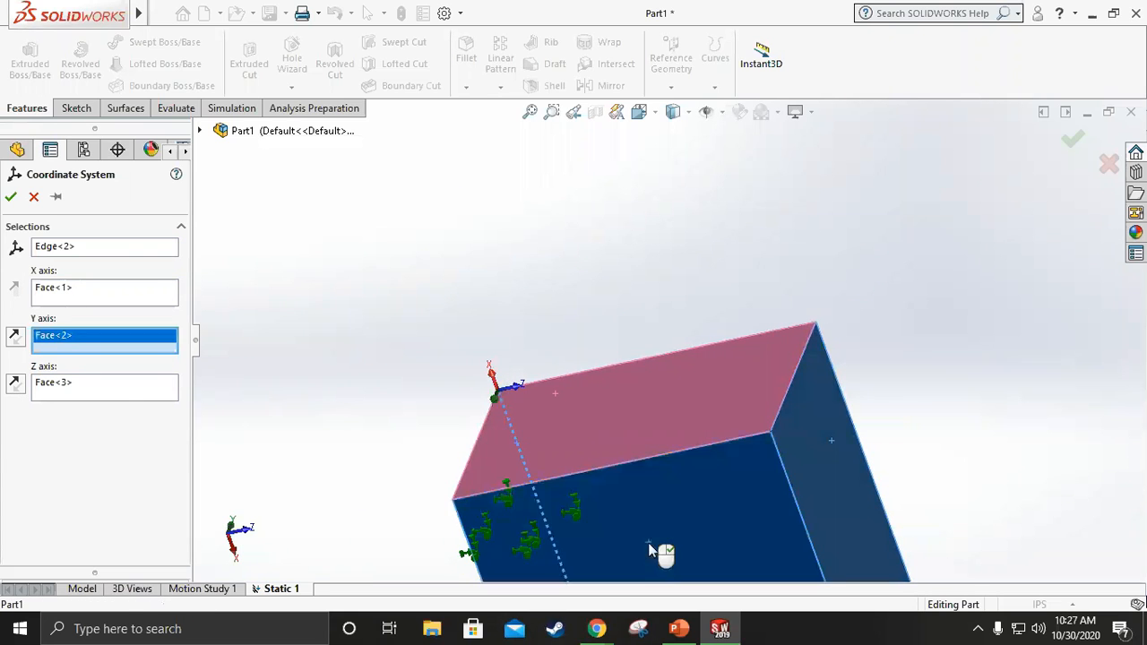
key(Return)
middle_drag(442, 466, 384, 484)
middle_drag(524, 339, 439, 434)
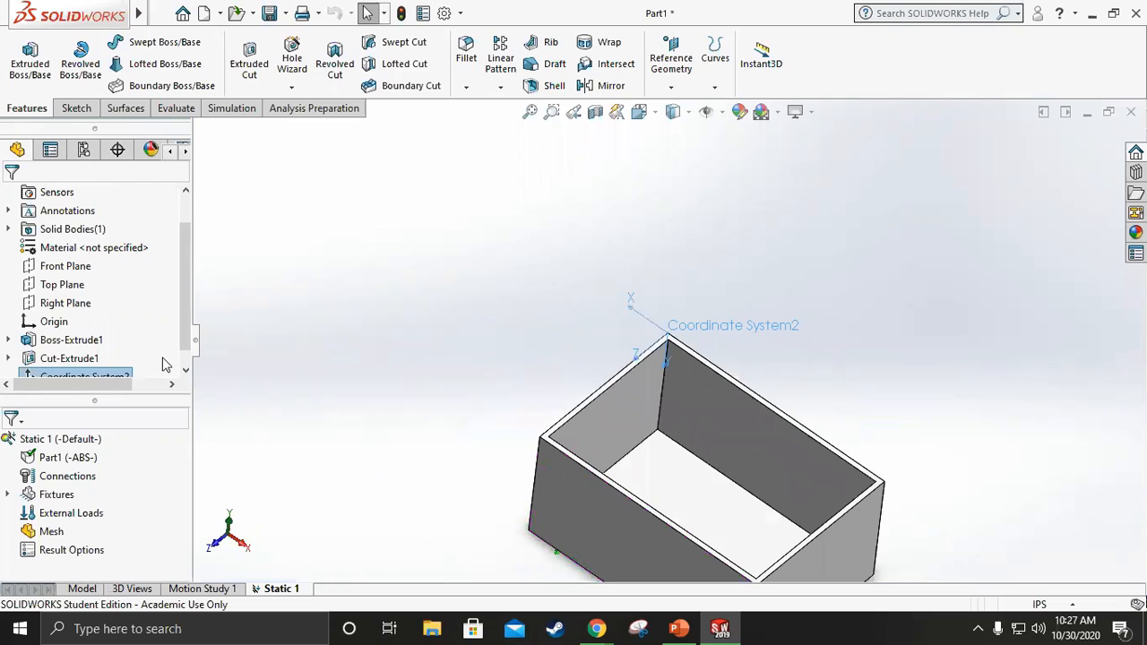
Start a pressure load normal to the selected faces, with nonuniform distribution referenced to Coordinate System2.
right_click(76, 514)
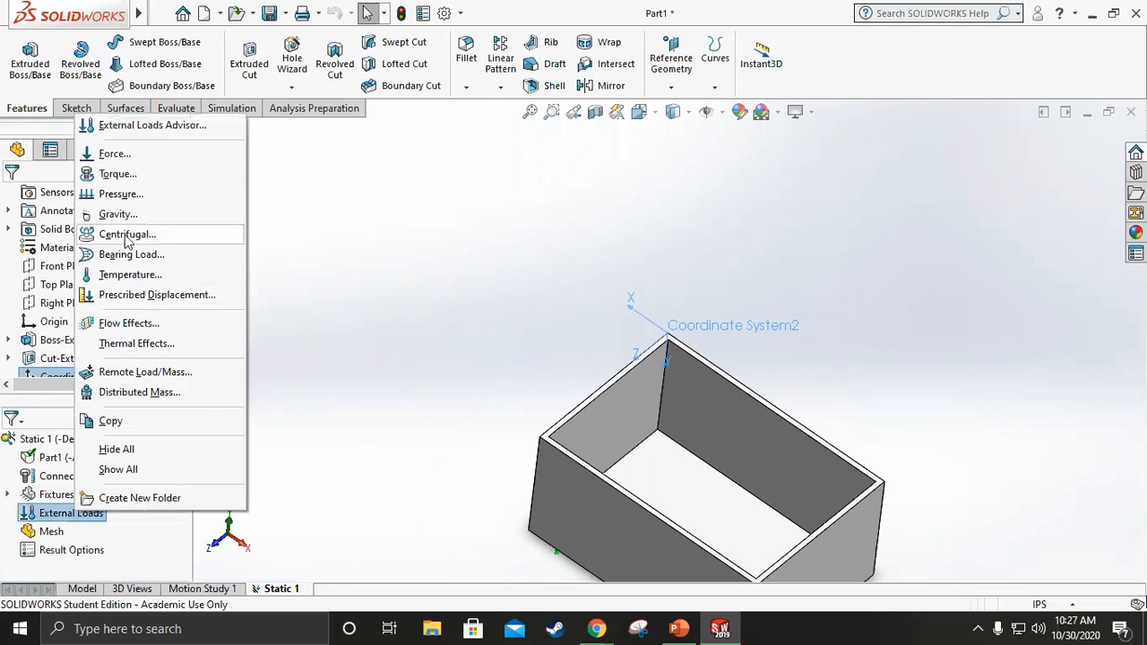
click(120, 194)
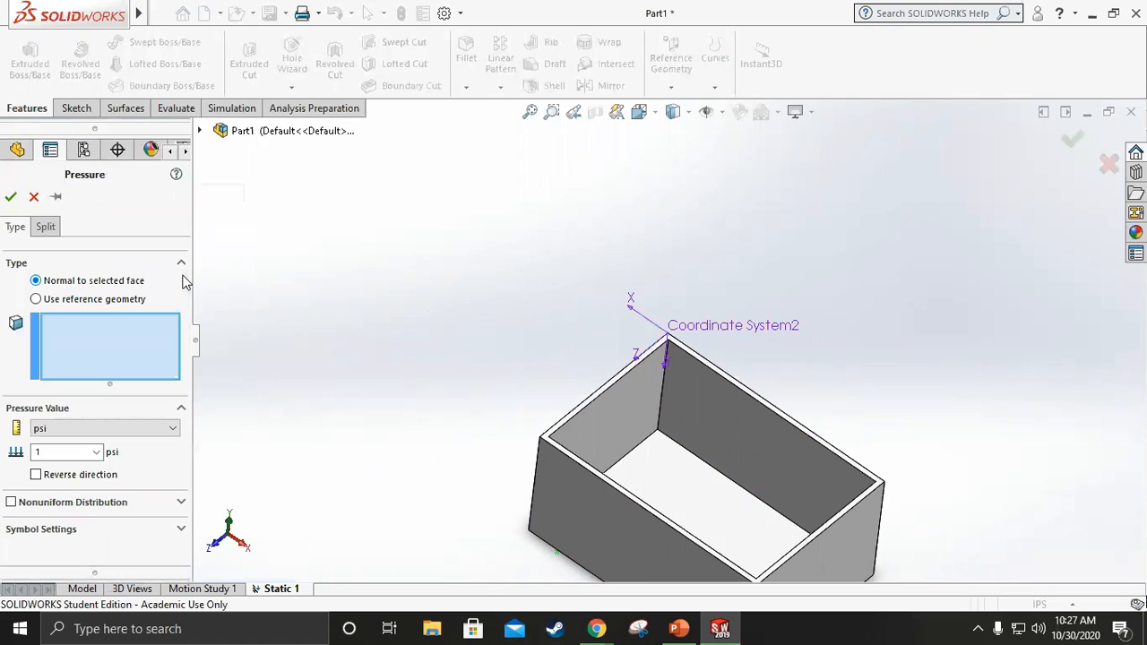
click(11, 503)
click(133, 525)
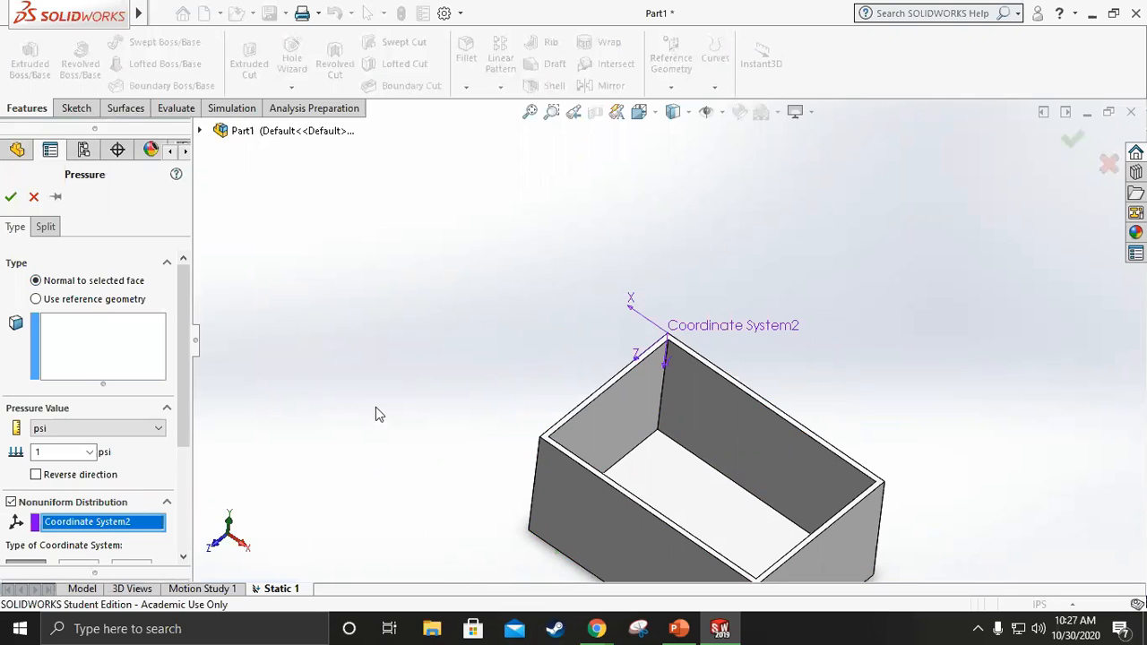
Define the Cartesian nonuniform distribution equation as 0*"x" + 1*"y" + 0*"z" and accept it.
scroll(132, 484, down, 3)
click(59, 519)
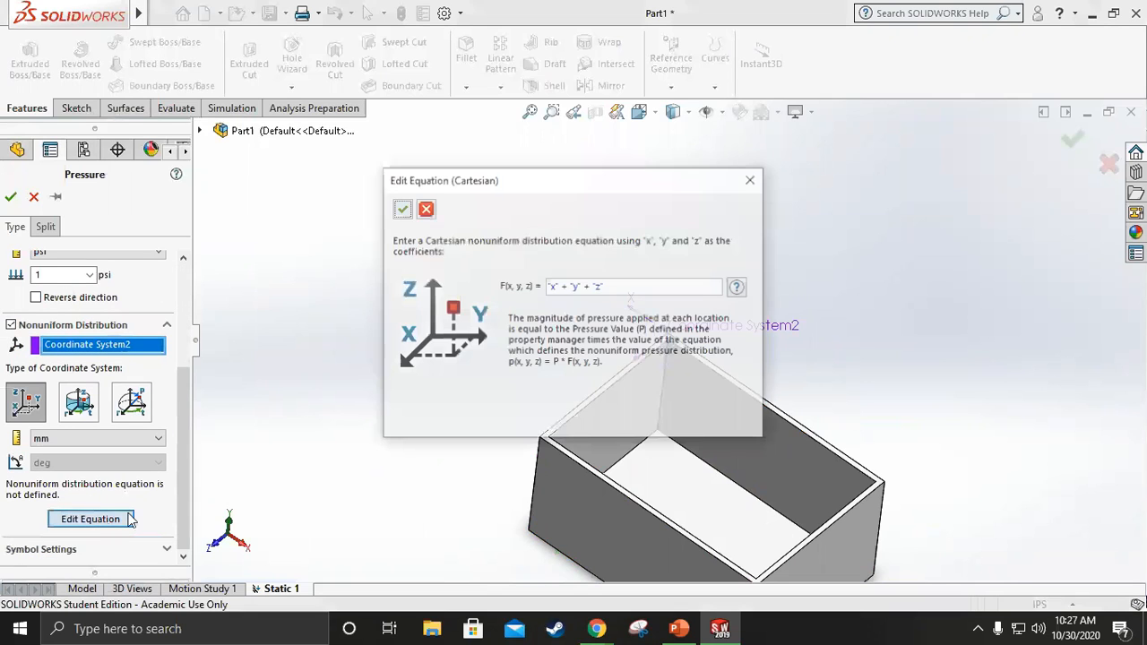
click(550, 287)
mouse_move(575, 308)
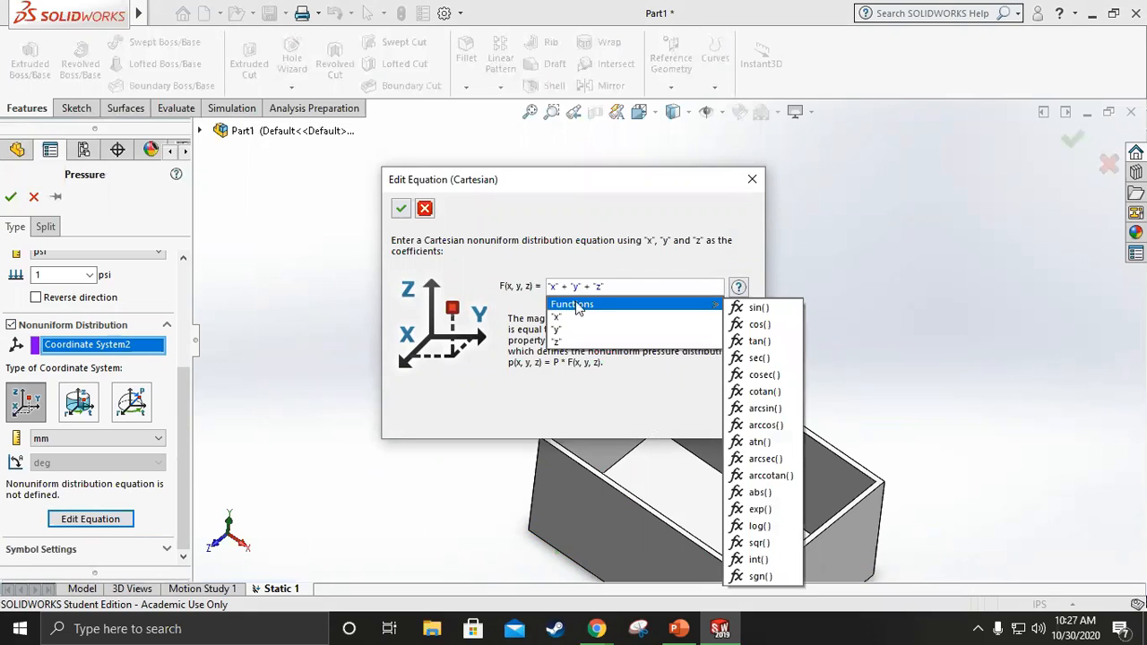
text(*)
text(0*)
text(1*)
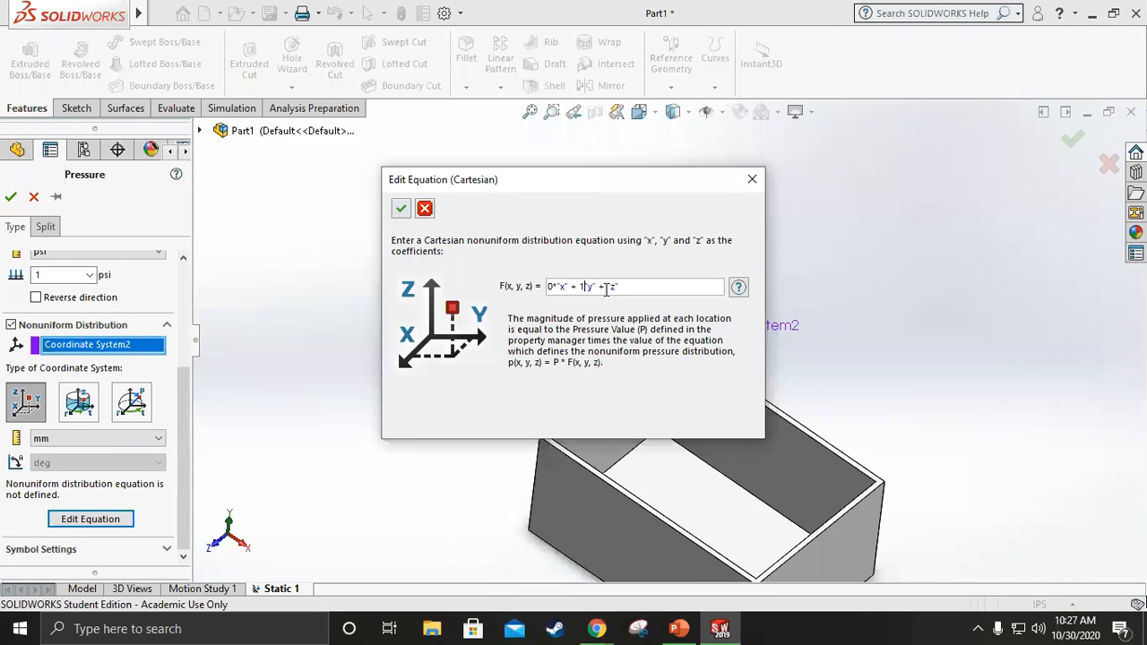
click(612, 287)
mouse_move(623, 310)
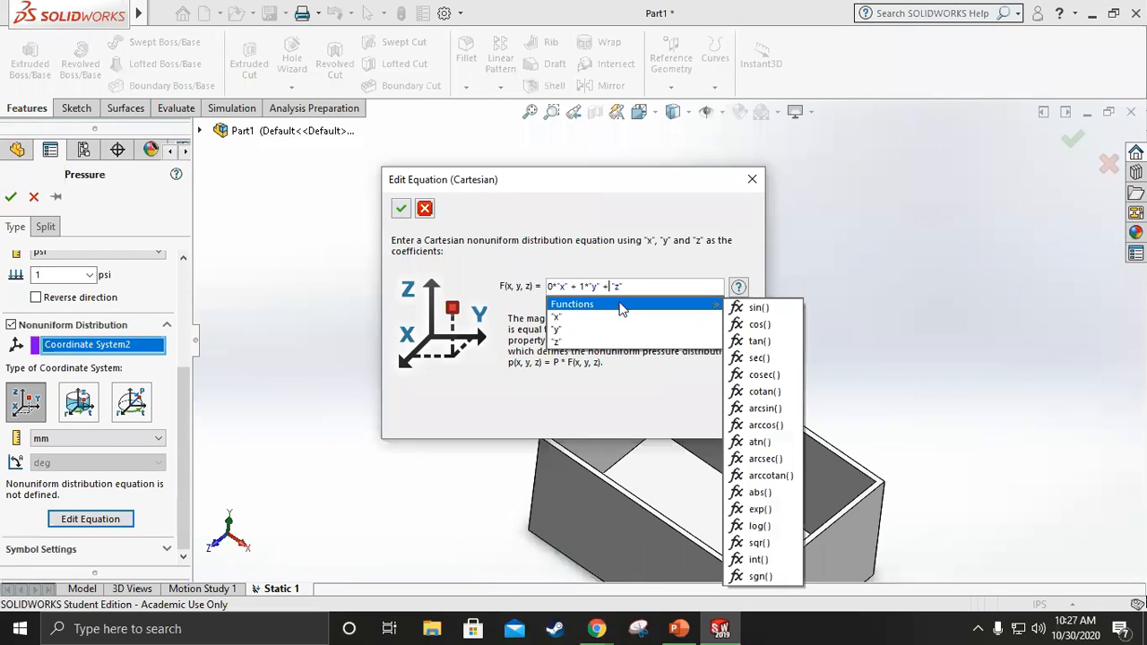
text(0*)
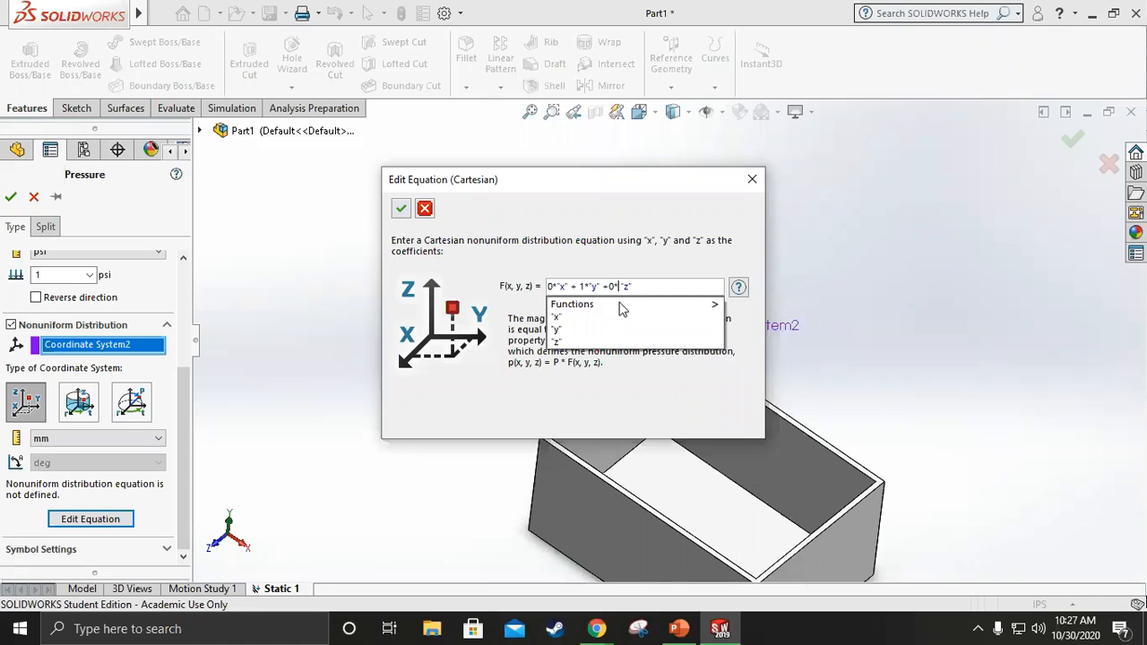
key(BackSpace)
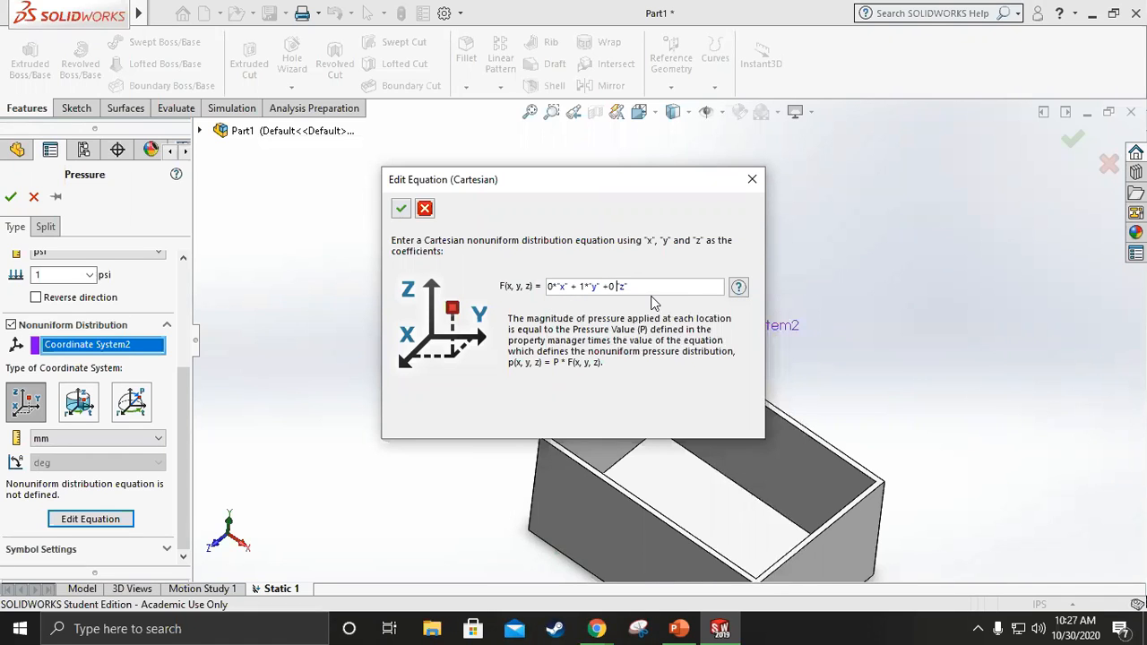
text(*)
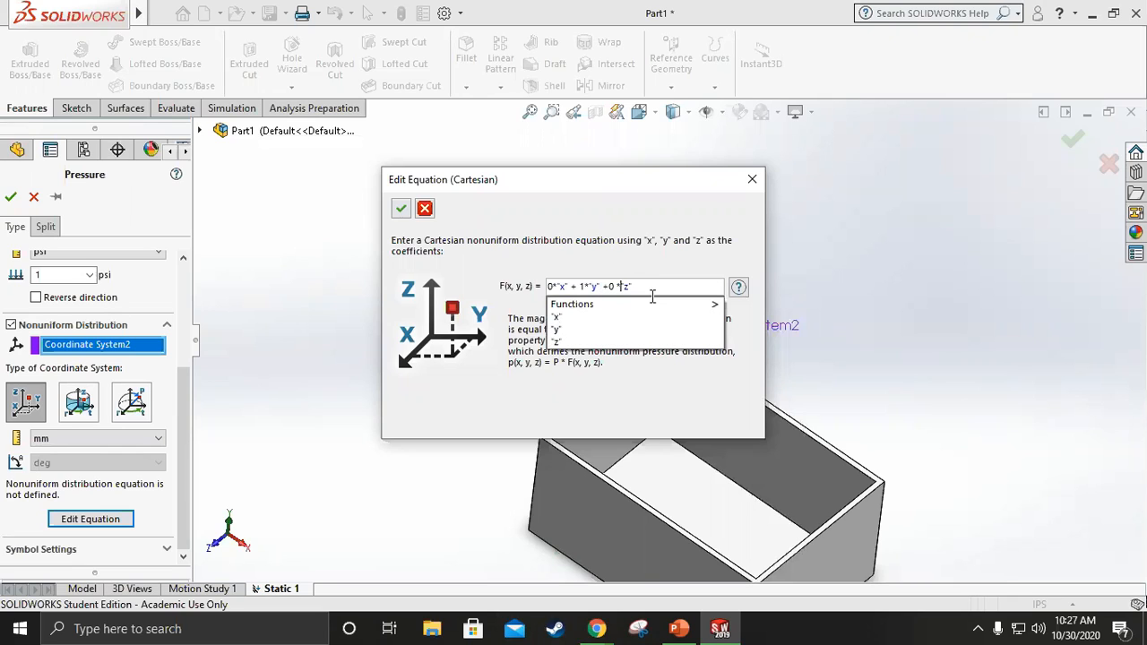
key(Left)
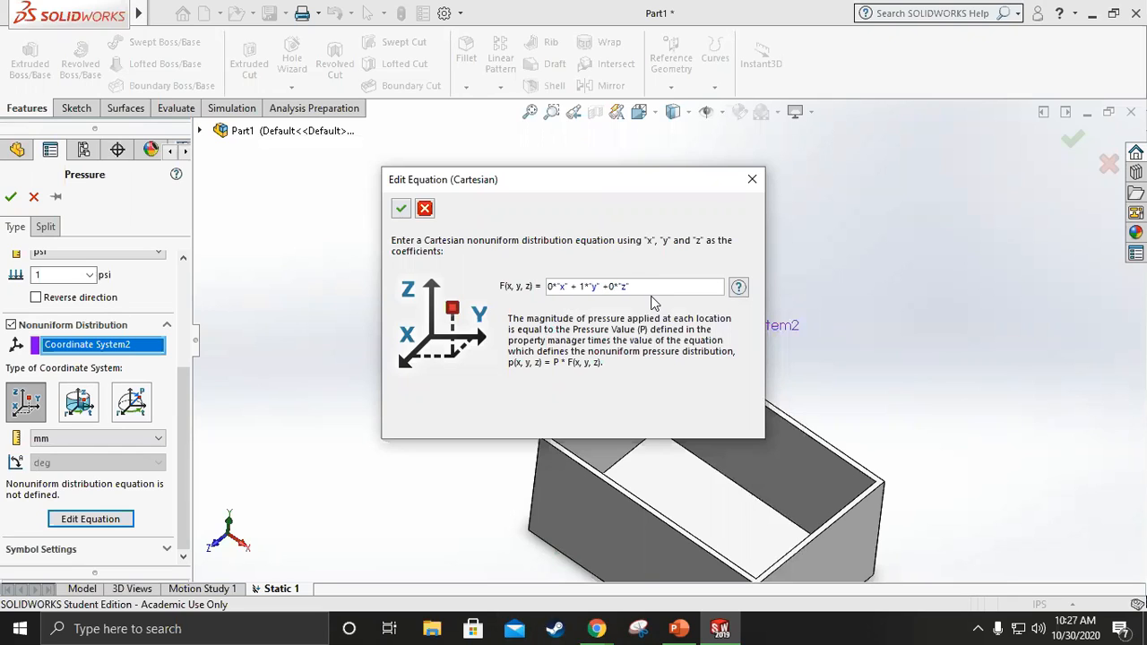
click(401, 208)
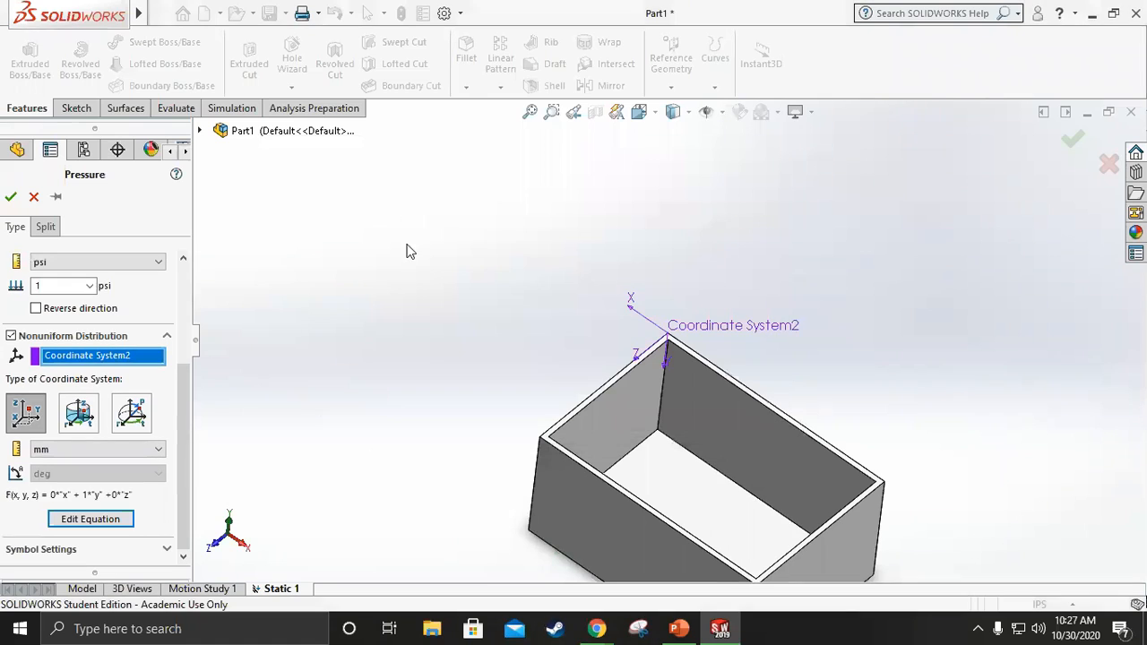
Set the distribution equation's length unit to m and the pressure value to 20 psi.
click(73, 455)
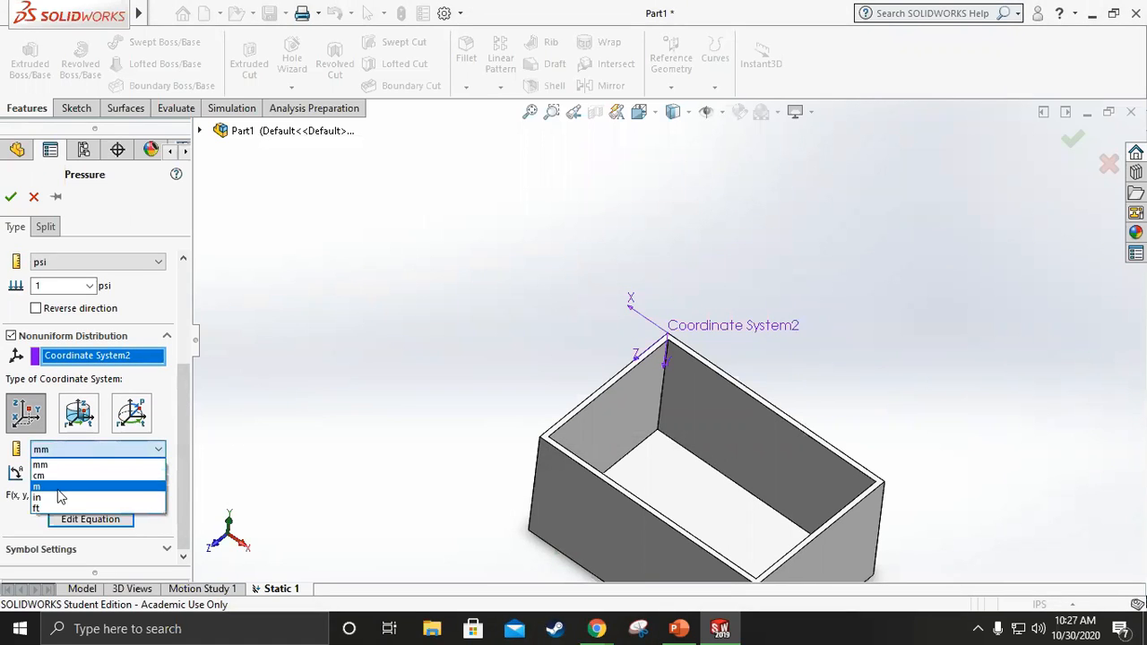
click(57, 487)
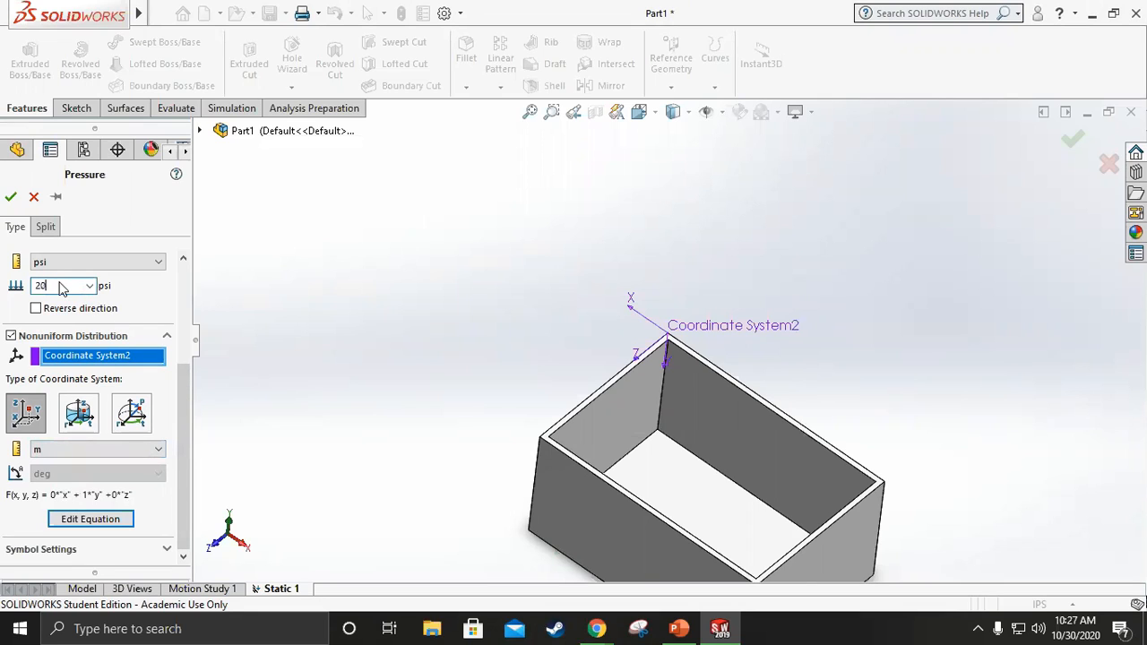
Select the box's inner floor and its four inner wall faces as the faces receiving the pressure.
scroll(140, 298, up, 2)
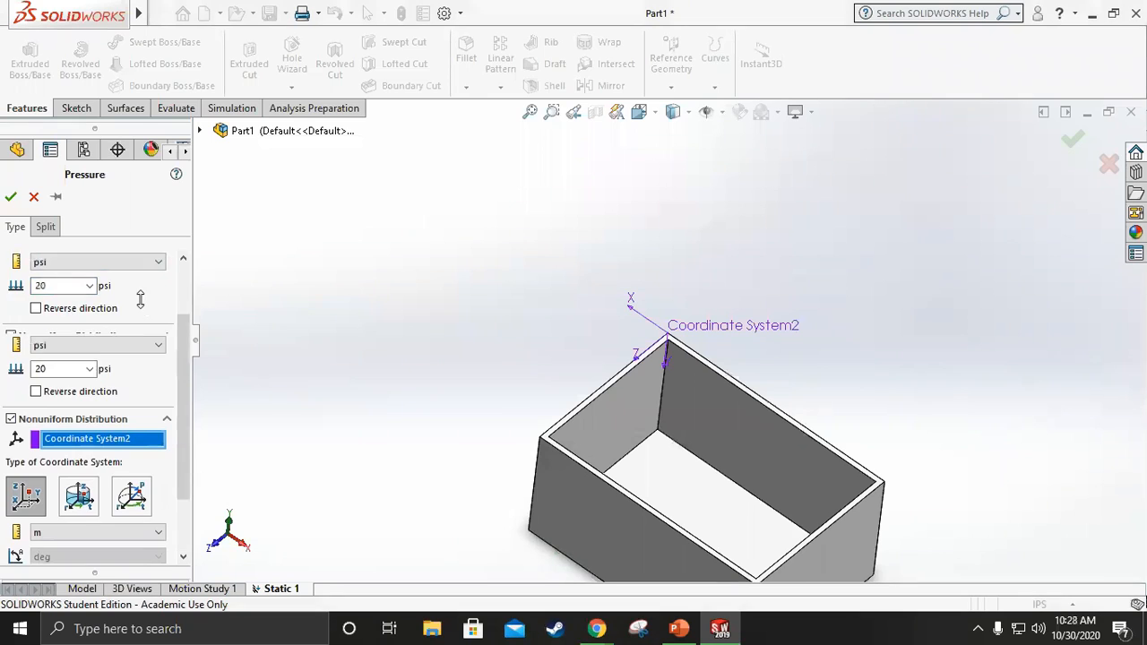
click(133, 289)
click(696, 473)
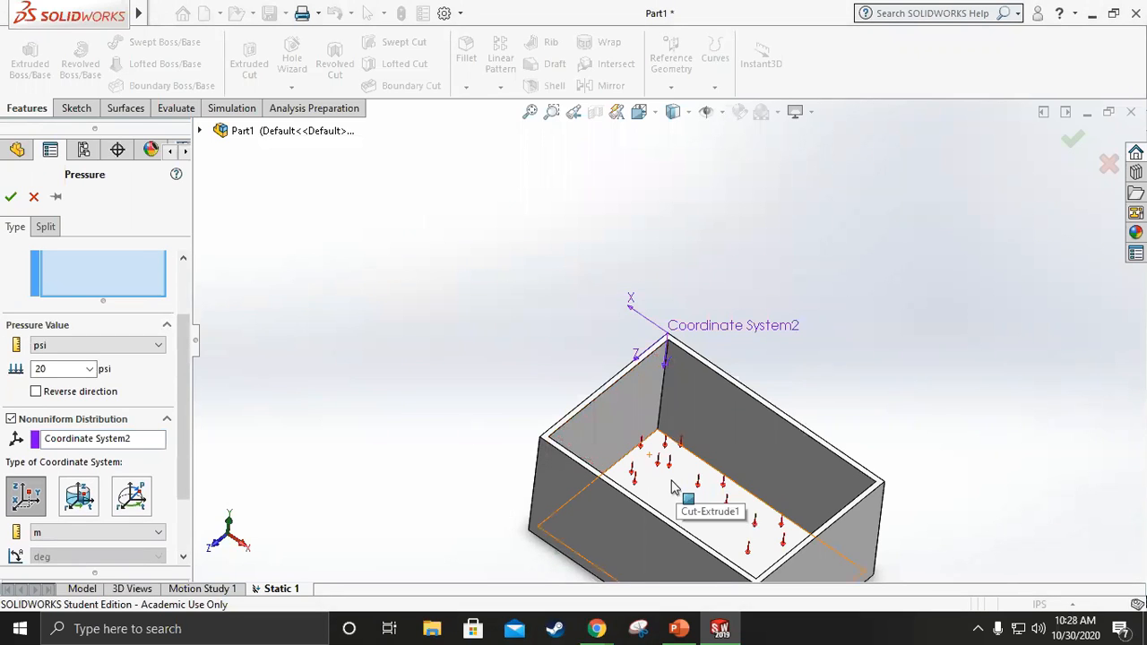
click(706, 444)
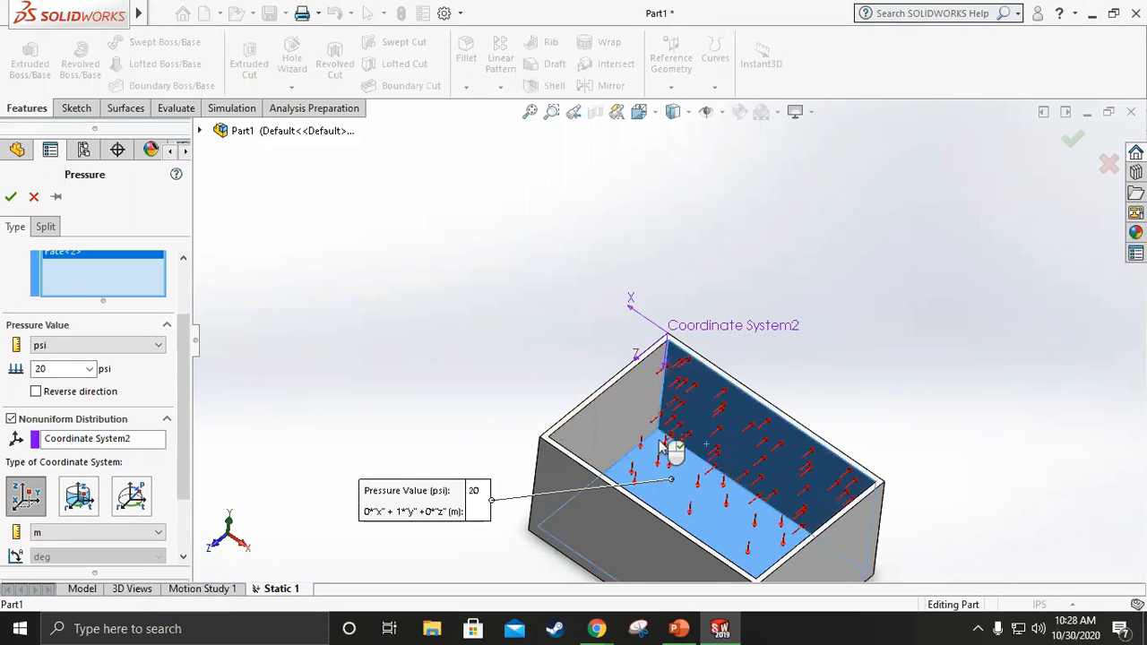
click(627, 441)
middle_drag(455, 366, 491, 464)
click(538, 484)
middle_drag(453, 502, 297, 438)
click(455, 474)
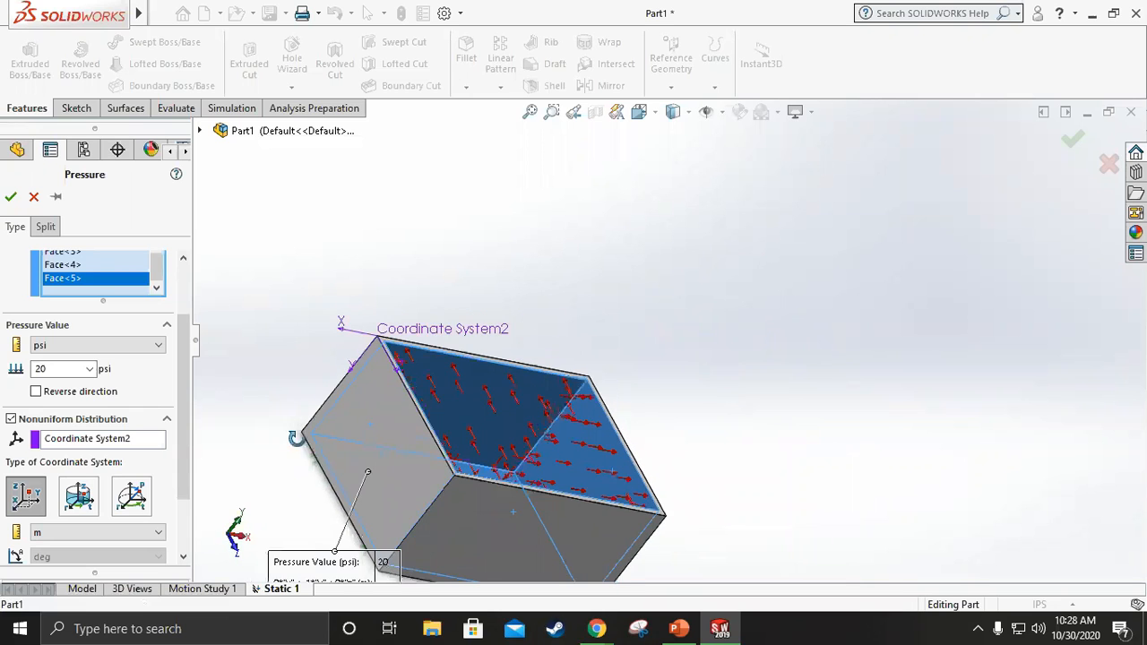
scroll(531, 472, down, 3)
scroll(524, 457, up, 2)
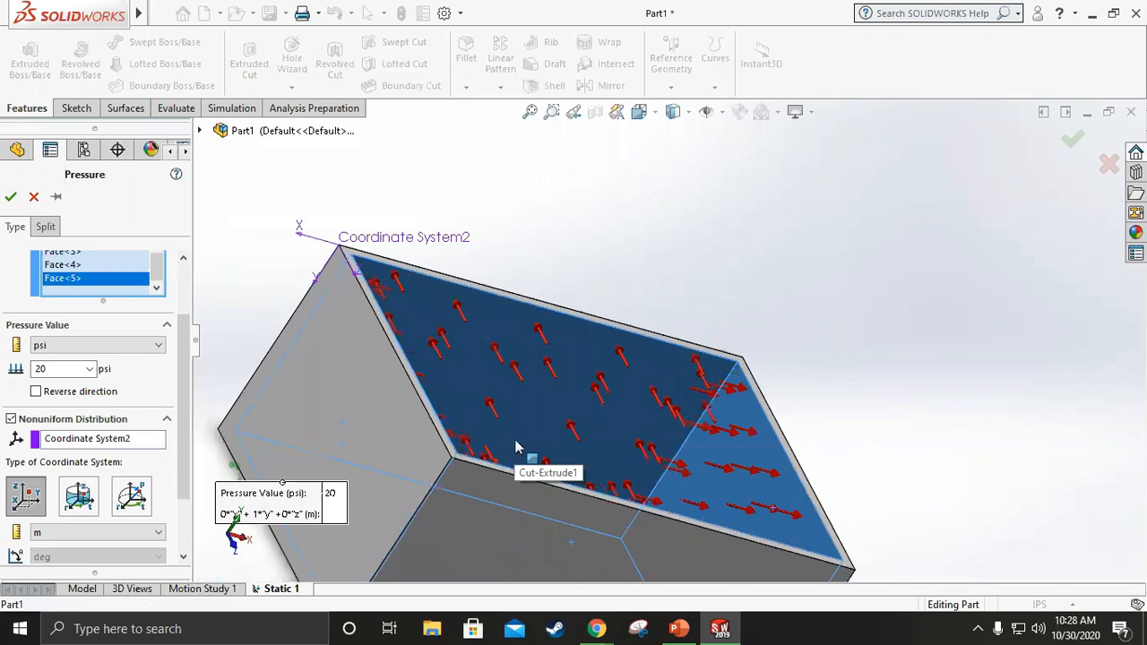
middle_drag(518, 237, 440, 202)
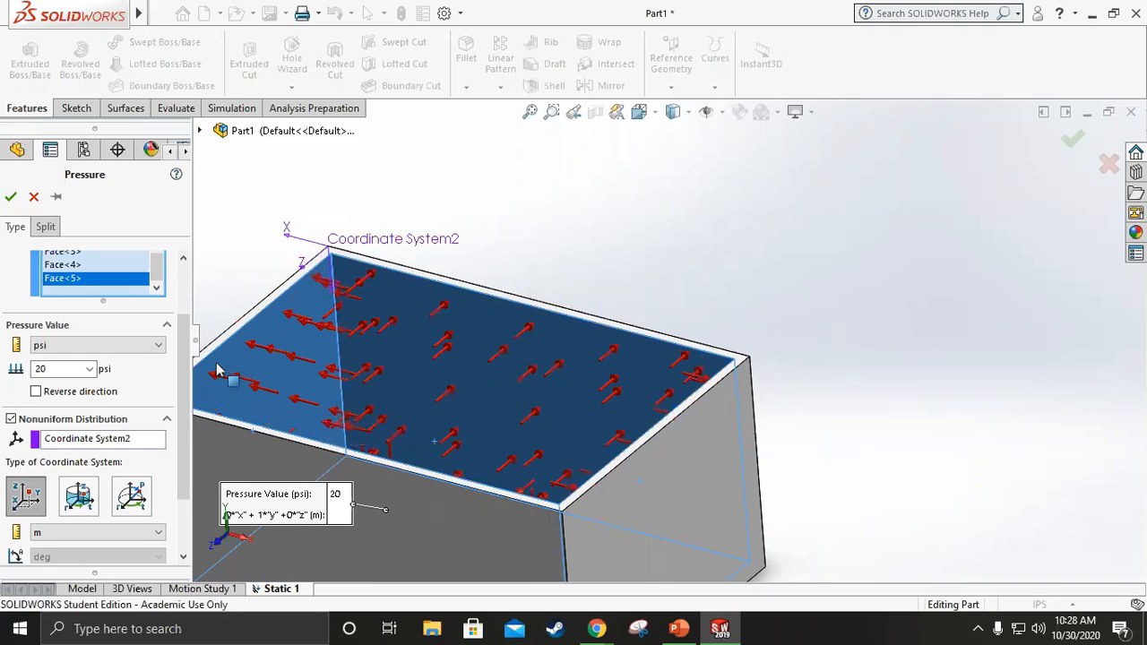
Try N/m^2 as the pressure unit and return it to psi.
click(157, 348)
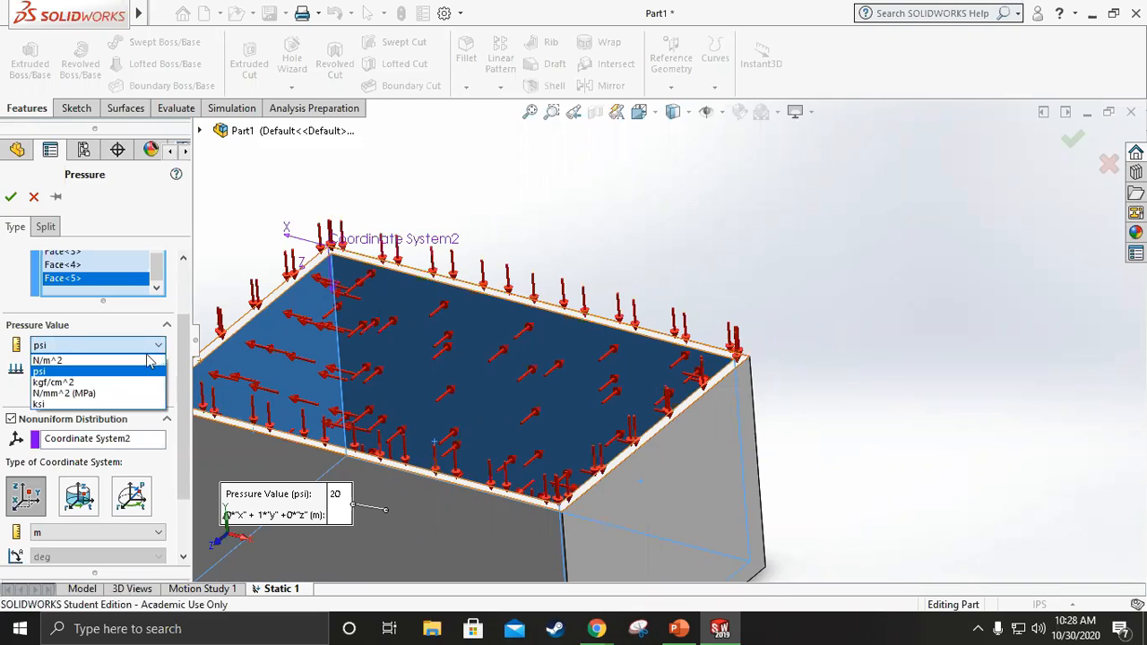
click(150, 360)
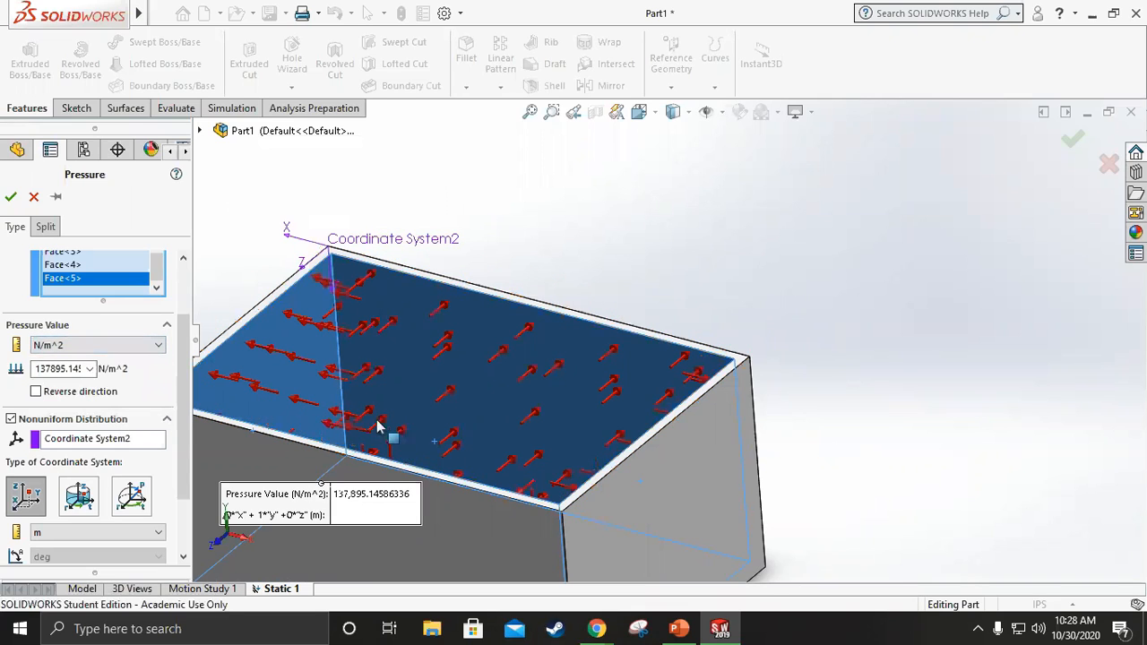
click(150, 346)
click(102, 372)
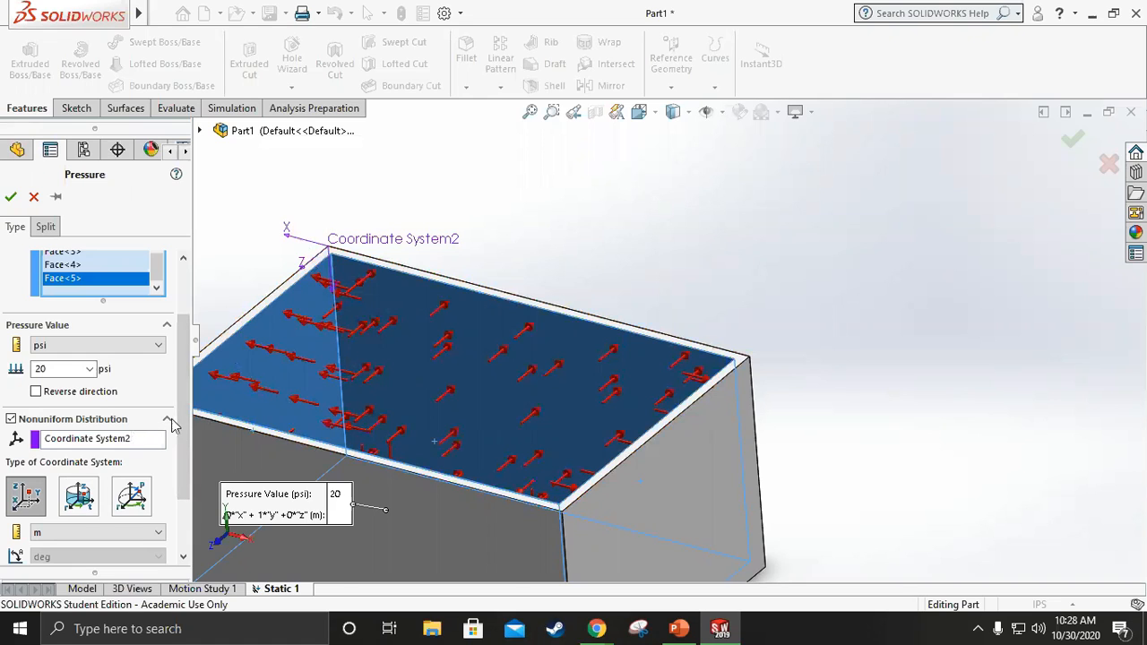
Accept the nonuniform pressure load on the box's inner faces.
scroll(92, 468, down, 3)
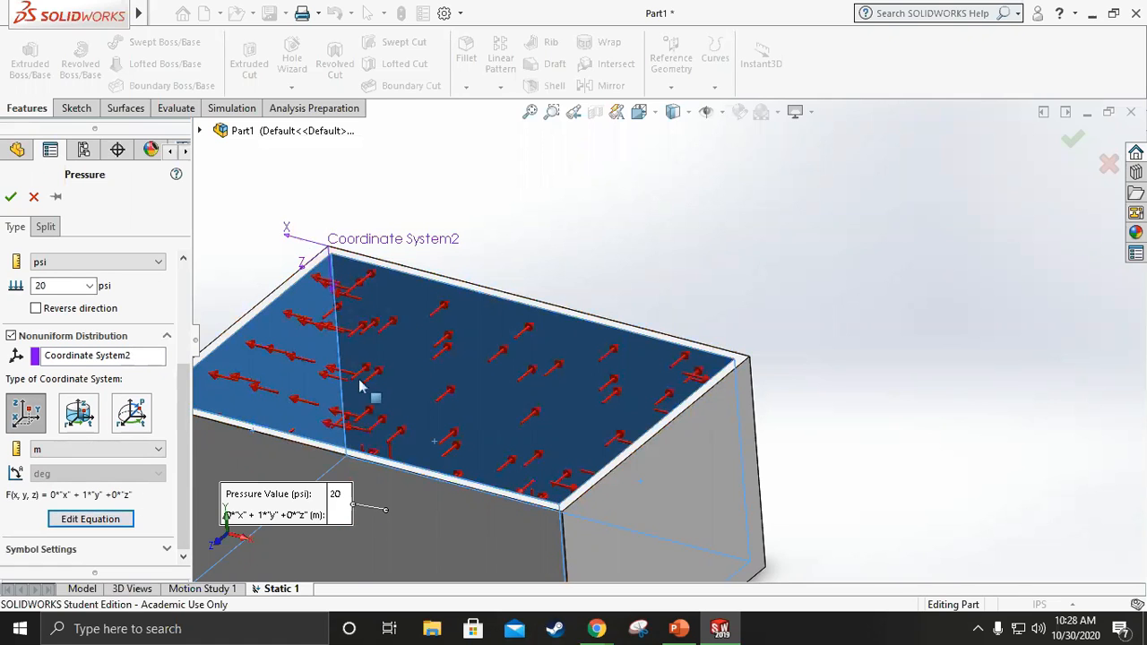
click(11, 196)
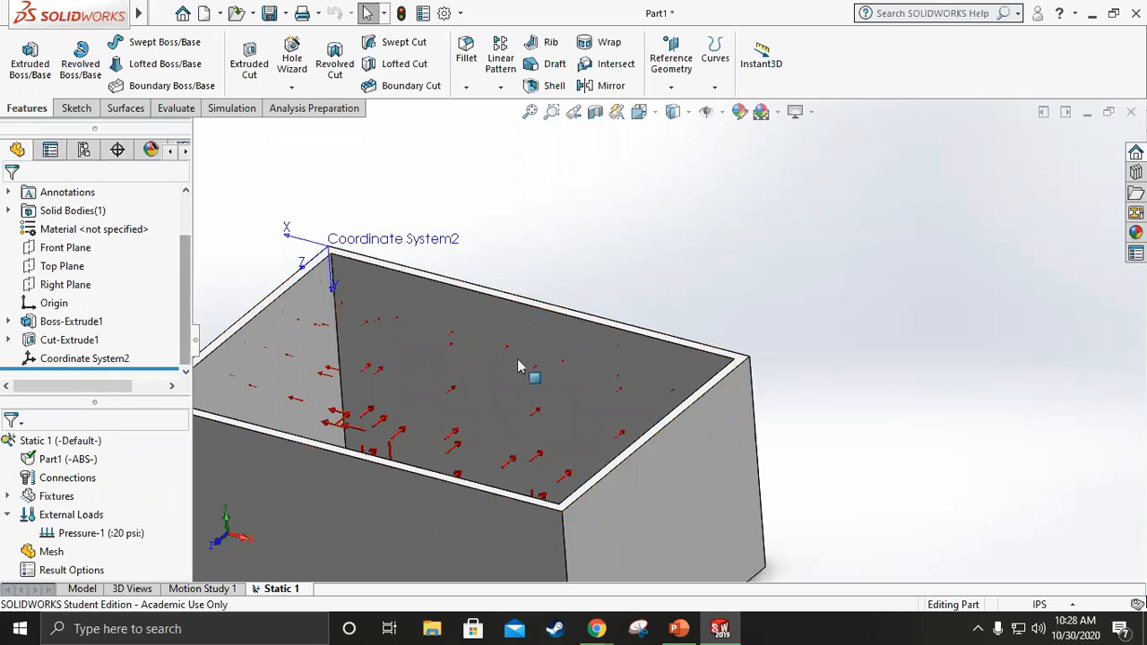
Examine how the pressure arrows vary with depth along the inner walls and on the floor of the box.
middle_drag(552, 245, 560, 278)
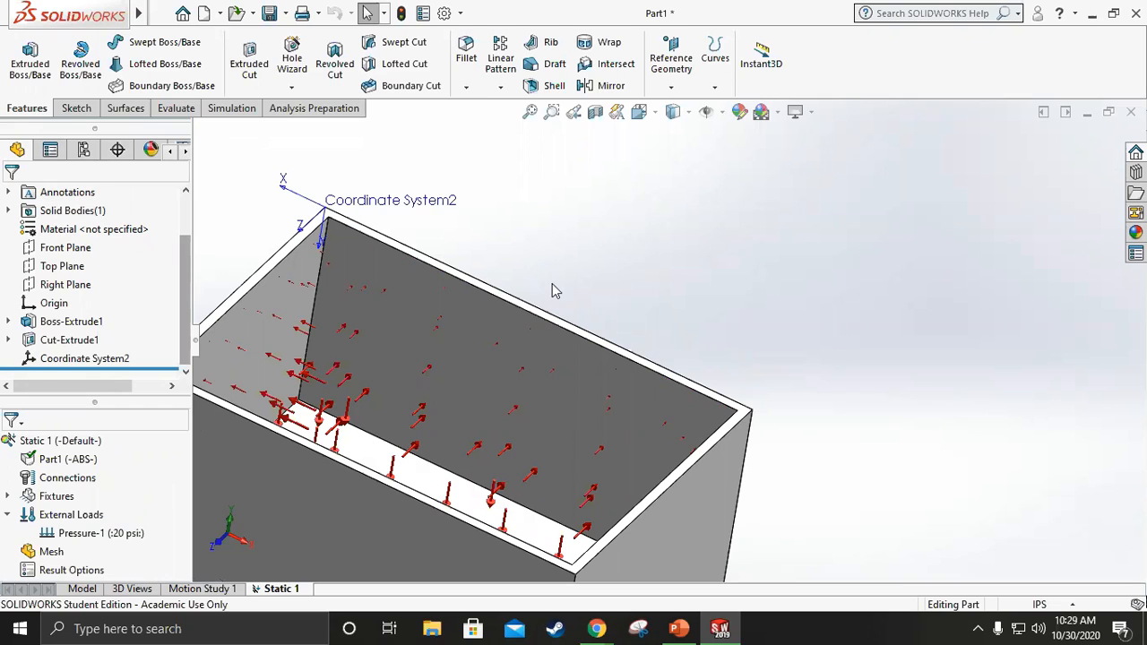
click(414, 372)
click(559, 259)
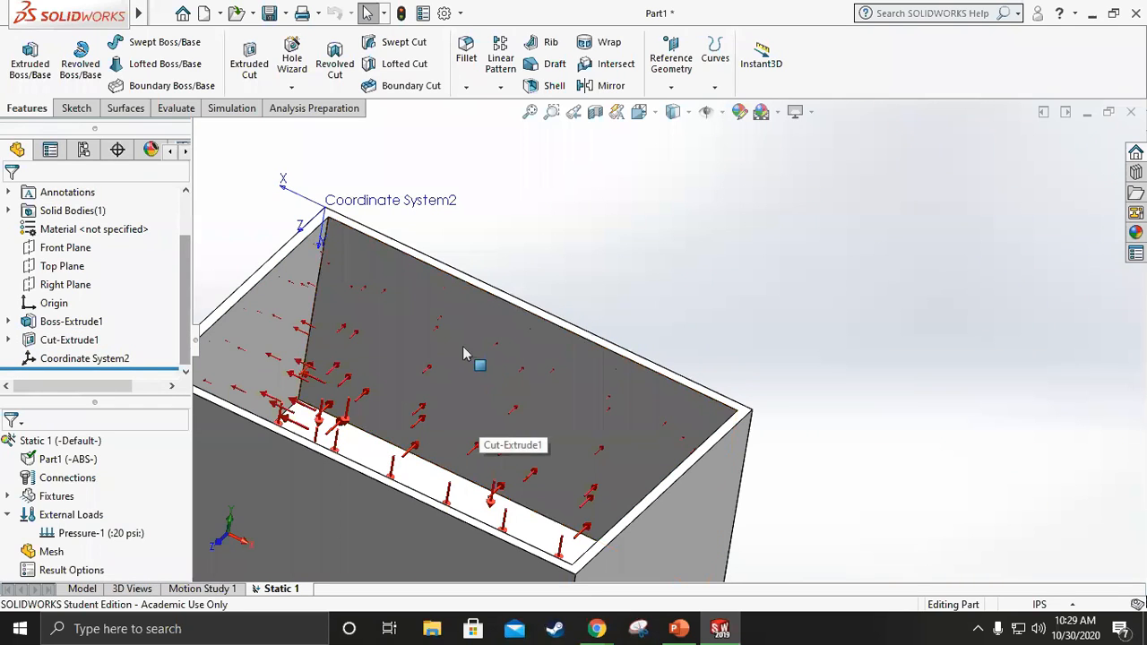
click(416, 454)
middle_drag(418, 455, 410, 520)
key(Escape)
scroll(410, 520, up, 2)
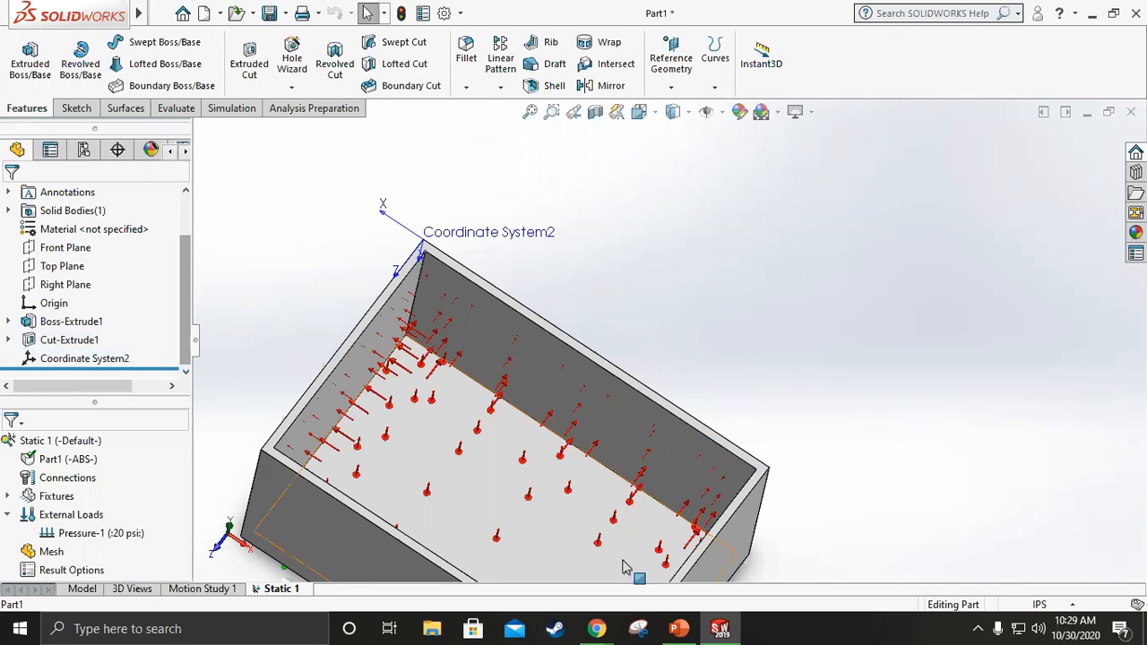
Switch to PowerPoint to view the water-pressure diagram on the Pressure slide, and return to SOLIDWORKS.
click(679, 628)
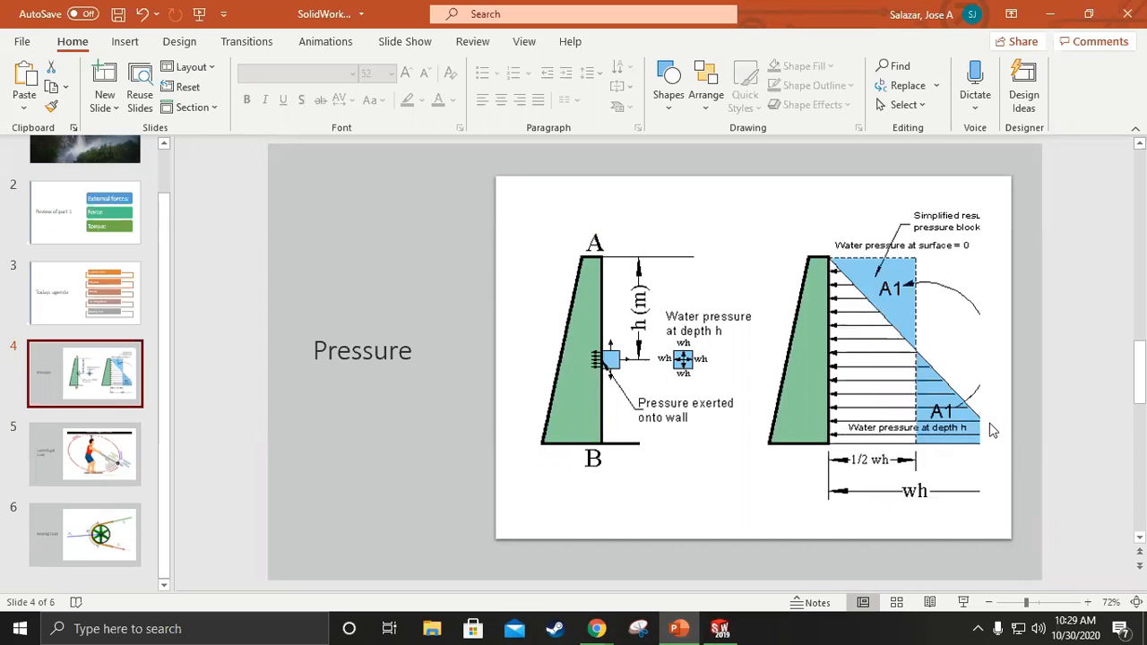
click(720, 628)
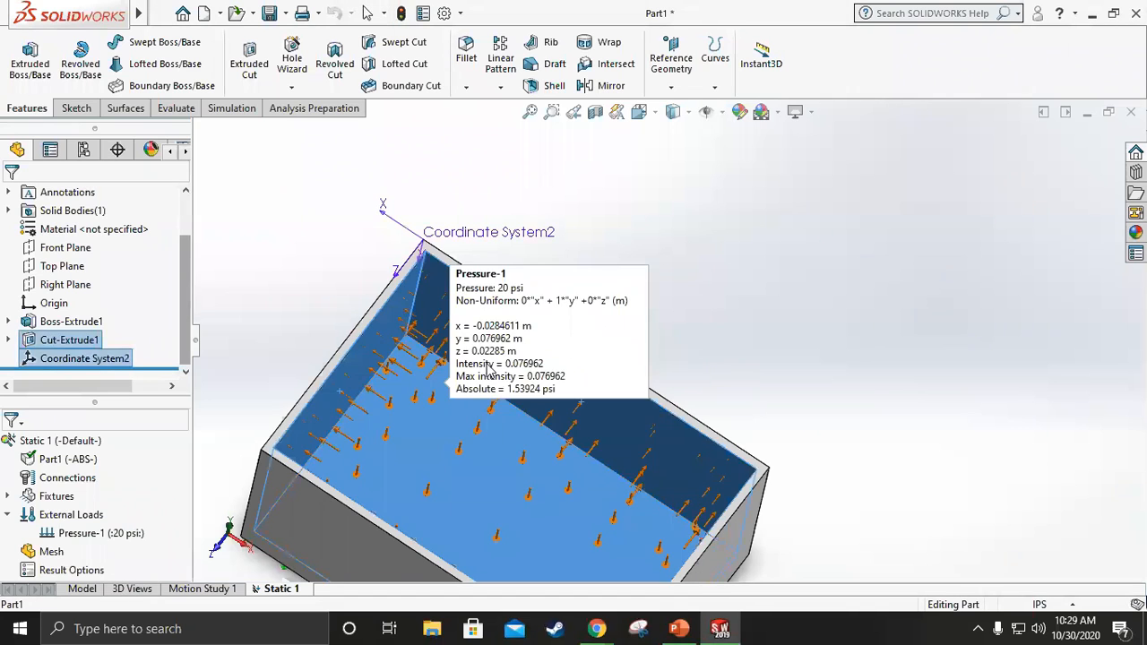
Run the static study on the pressure-loaded box.
middle_drag(557, 463, 569, 358)
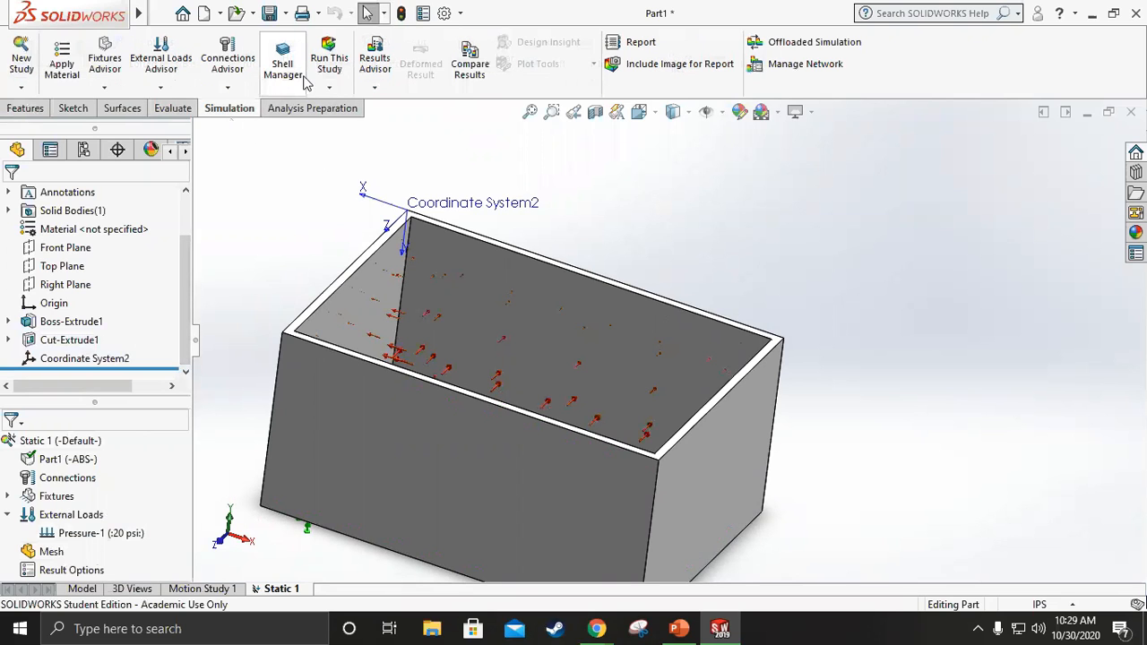
click(329, 57)
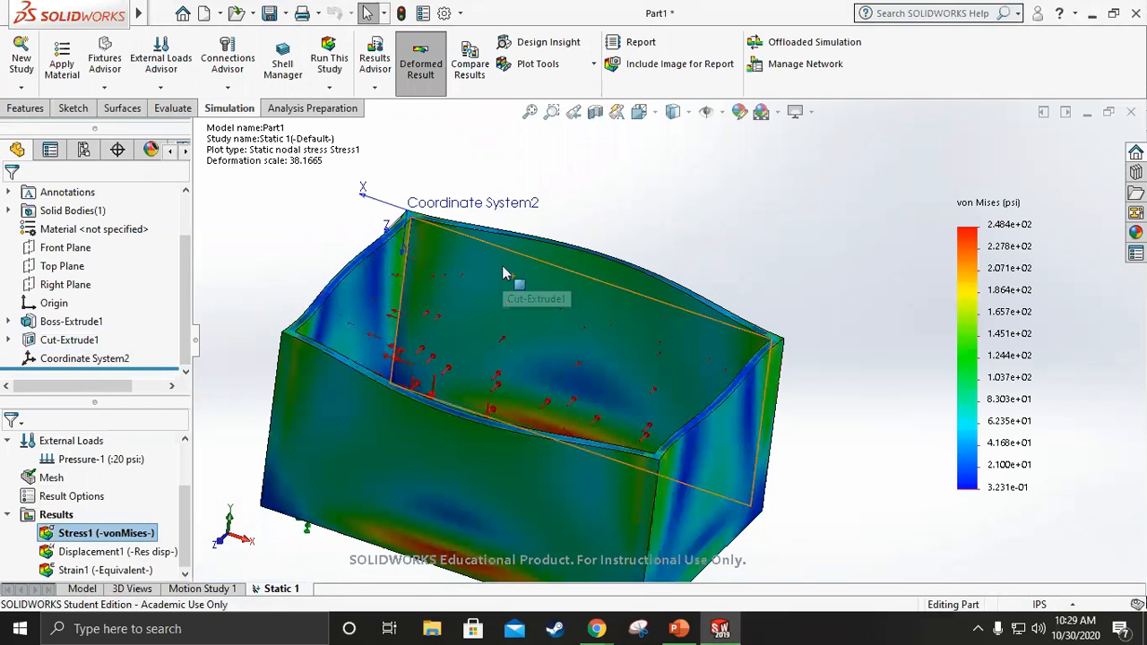
Examine the von Mises stress distribution on the box's walls from several angles.
middle_drag(730, 237, 730, 185)
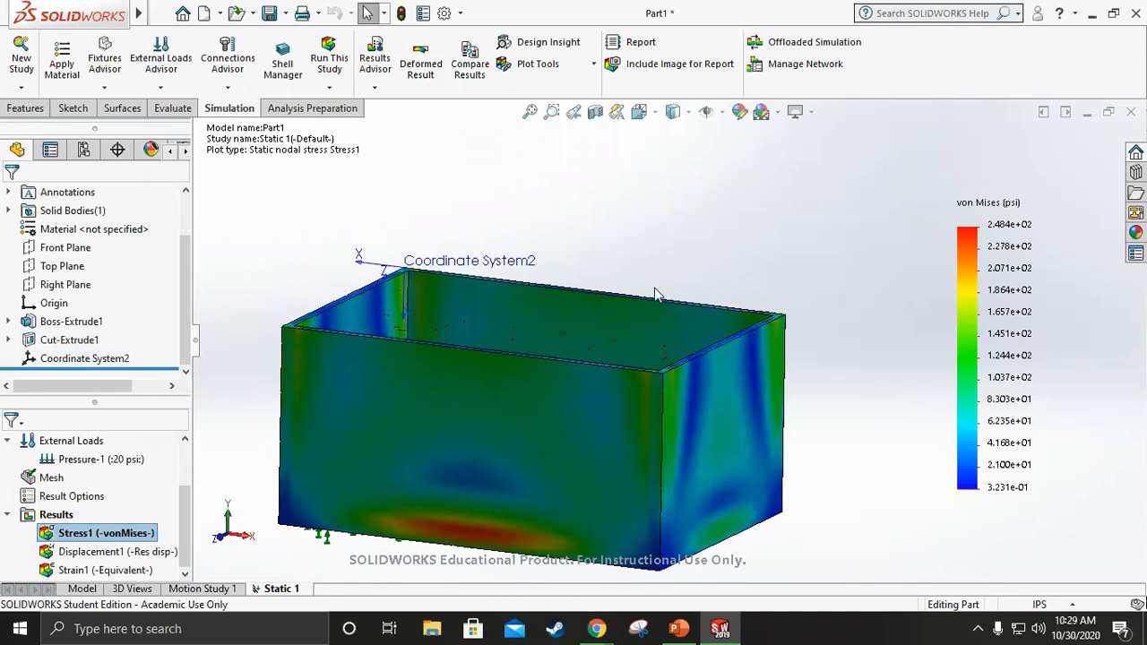
mouse_move(793, 248)
middle_down()
mouse_move(762, 247)
mouse_move(794, 245)
middle_up()
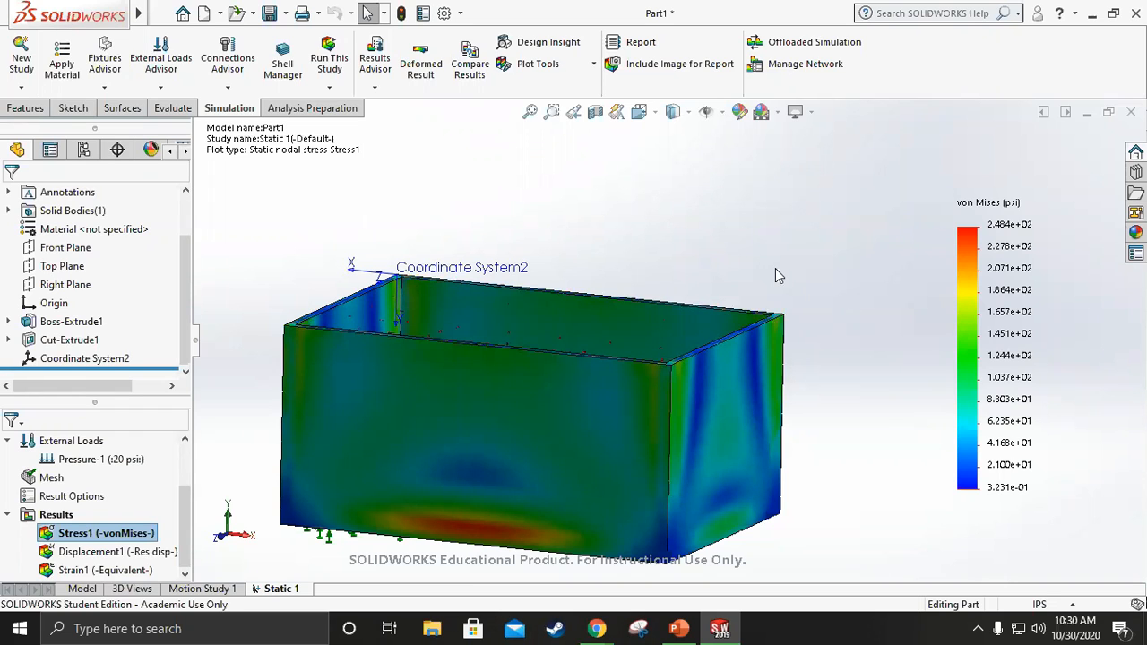
middle_drag(780, 234, 746, 321)
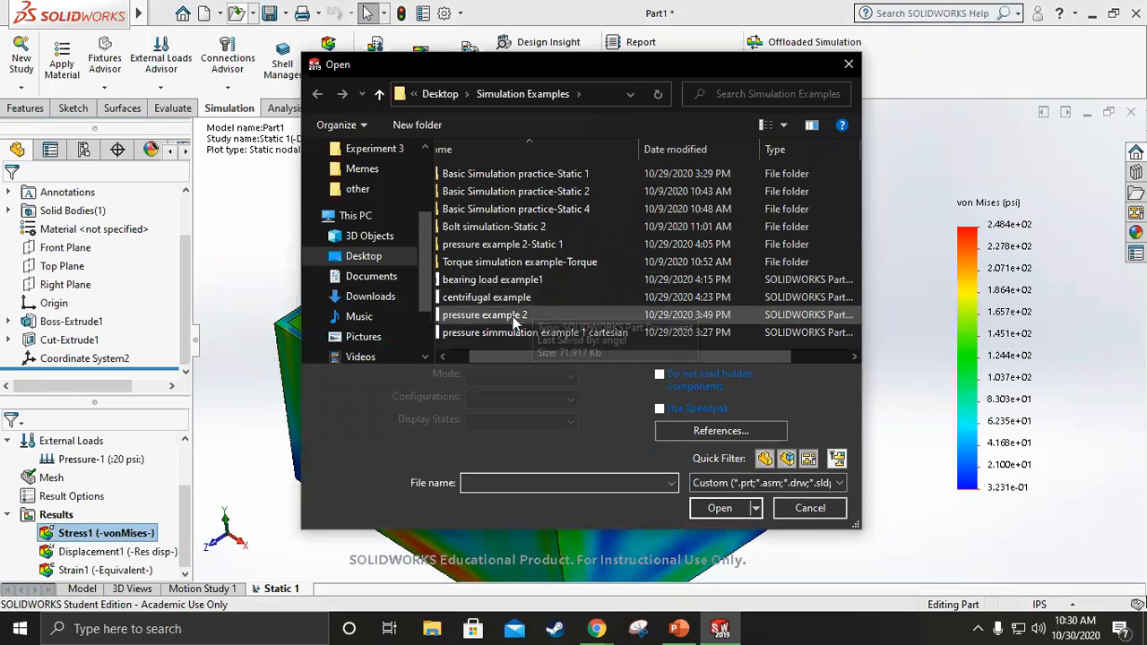
Open the "pressure example 2" part and orient it to show the closed cylindrical vessel upright.
click(513, 316)
click(722, 505)
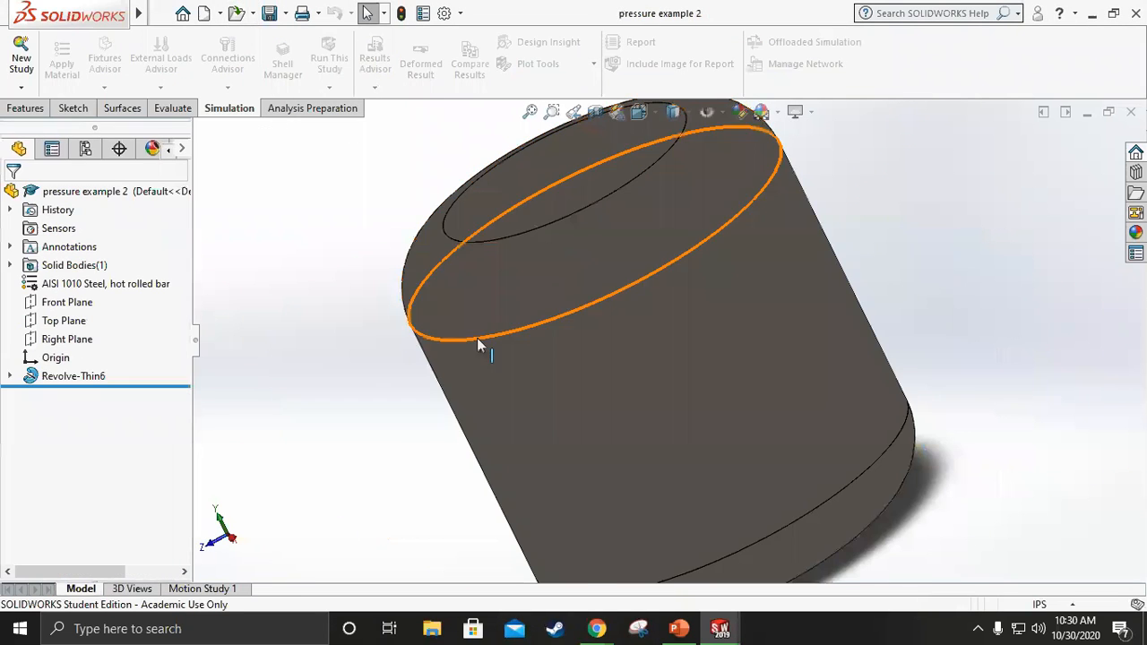
scroll(475, 377, up, 3)
middle_drag(476, 384, 322, 418)
middle_drag(428, 379, 374, 415)
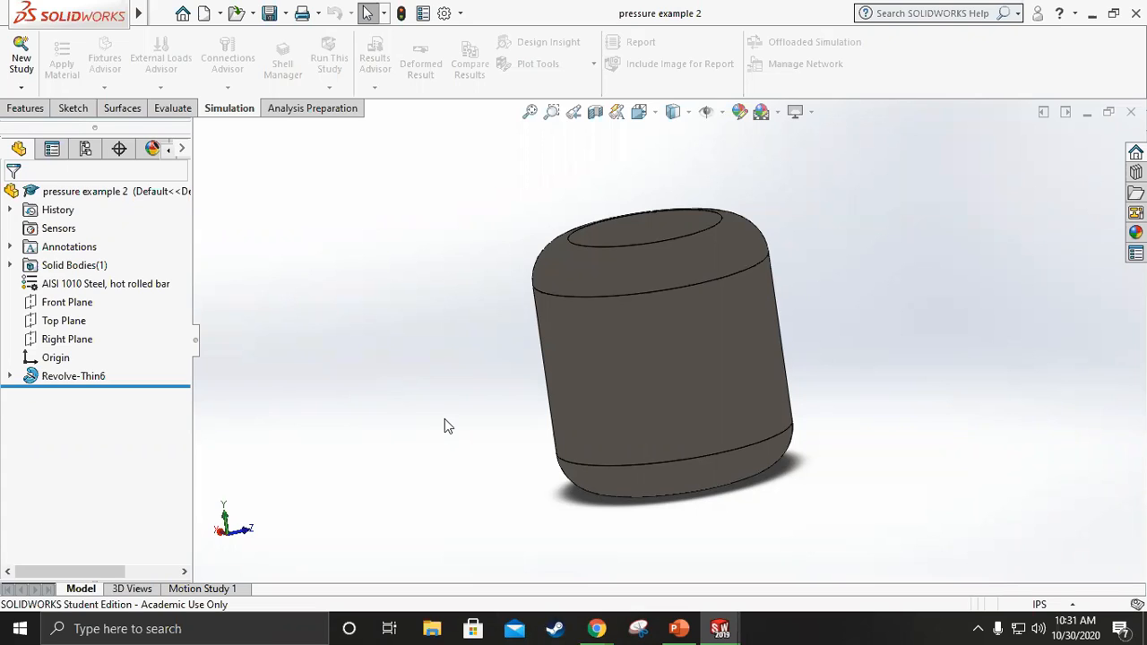
Create a static study named Static 1 and assign AISI 1035 Steel (SS) to the vessel in it.
click(21, 61)
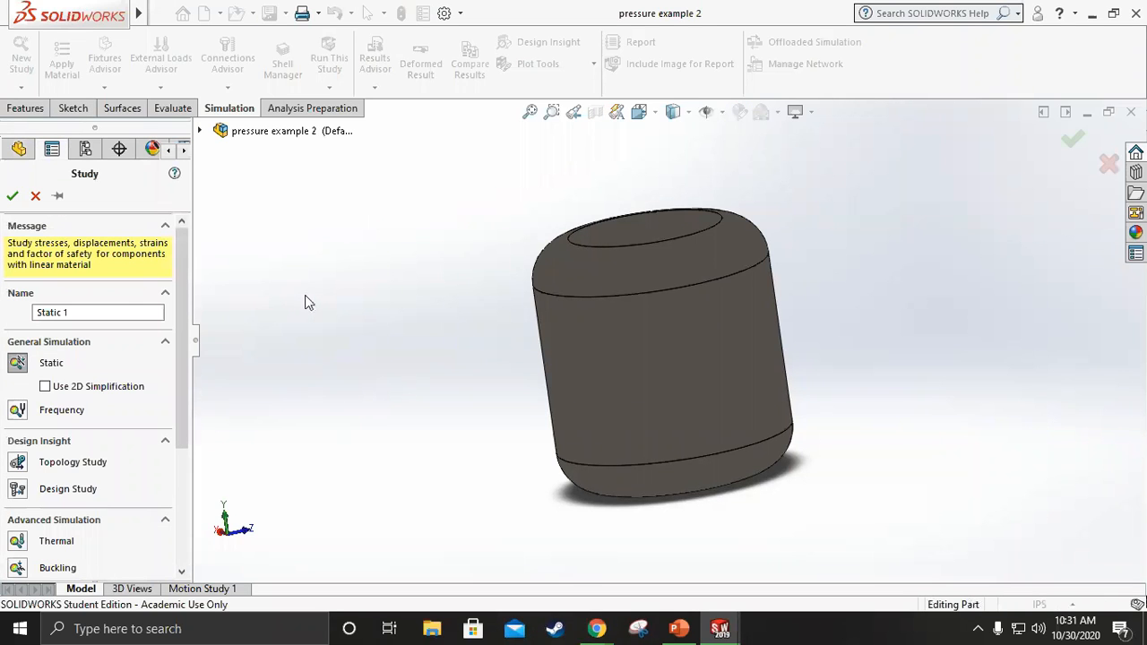
click(12, 196)
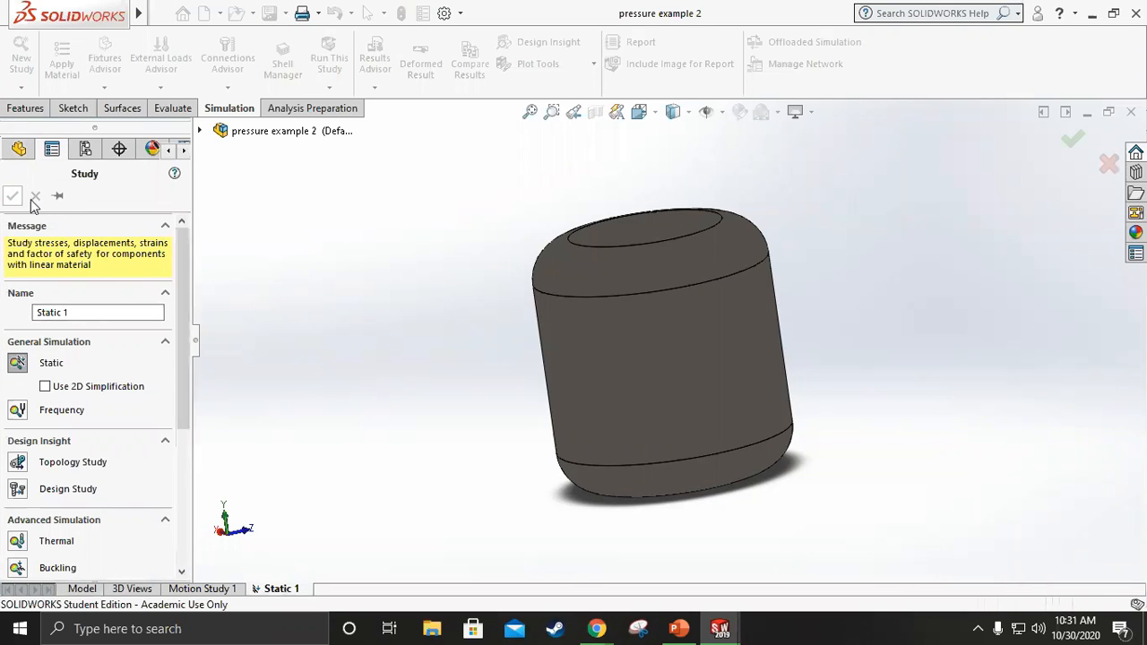
right_click(80, 306)
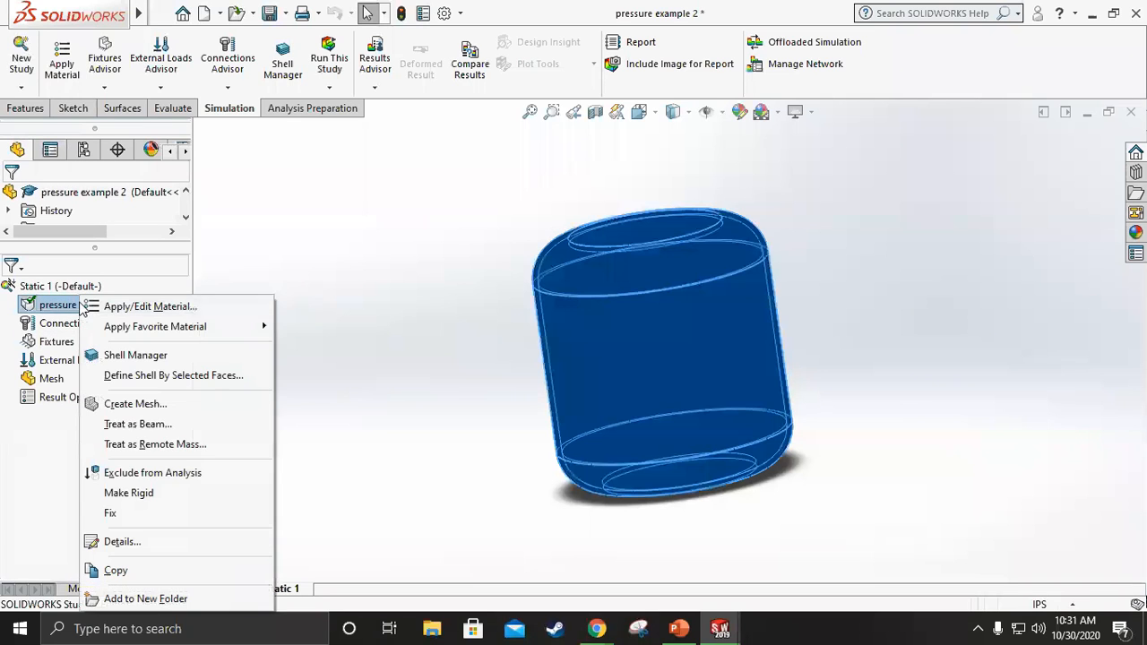
click(99, 308)
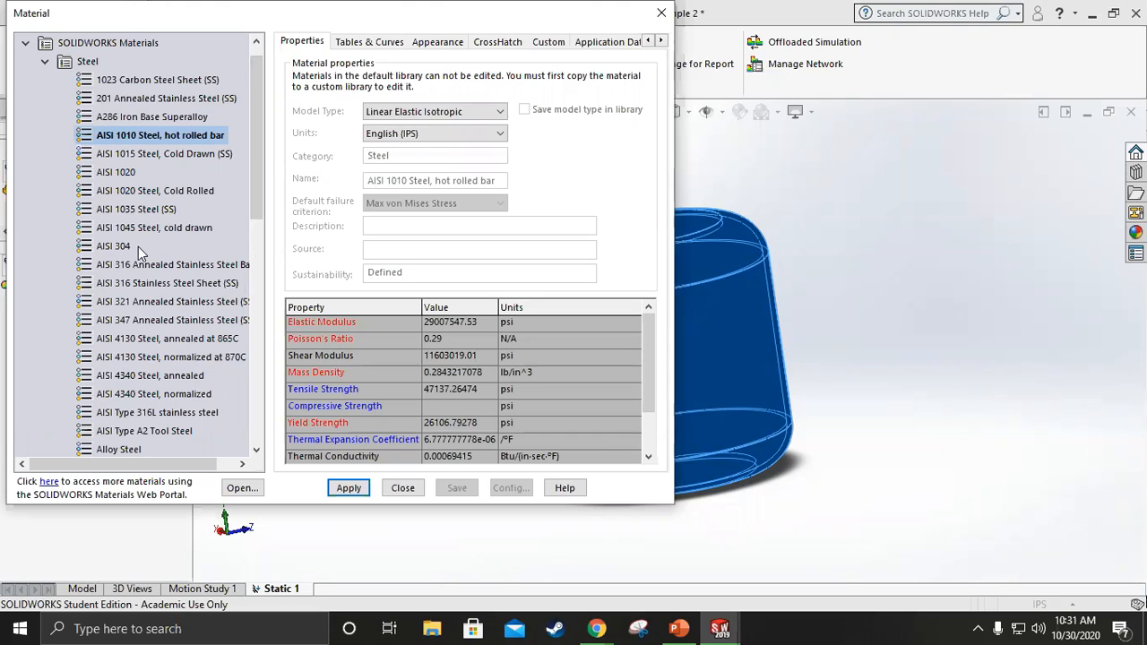
click(134, 211)
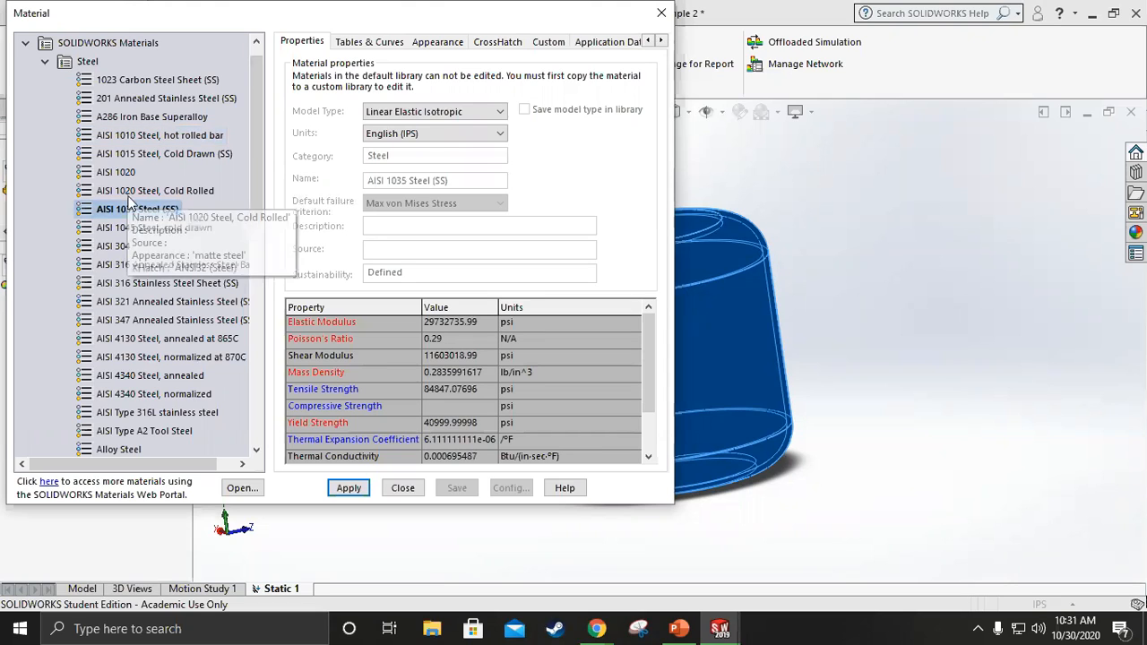
click(348, 488)
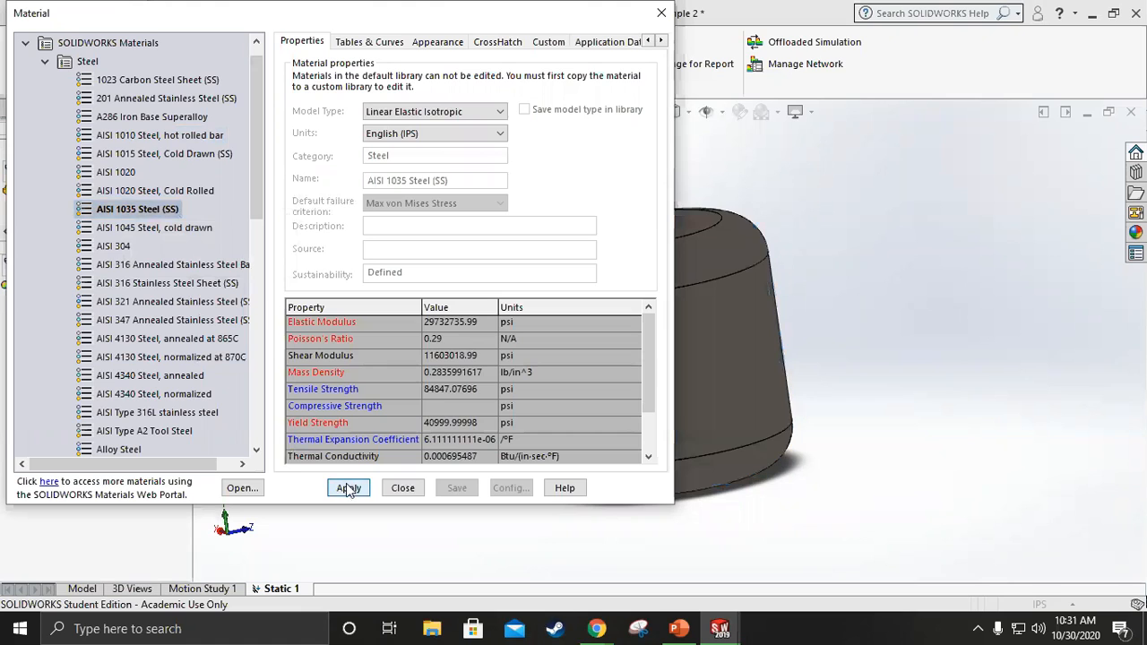
click(403, 488)
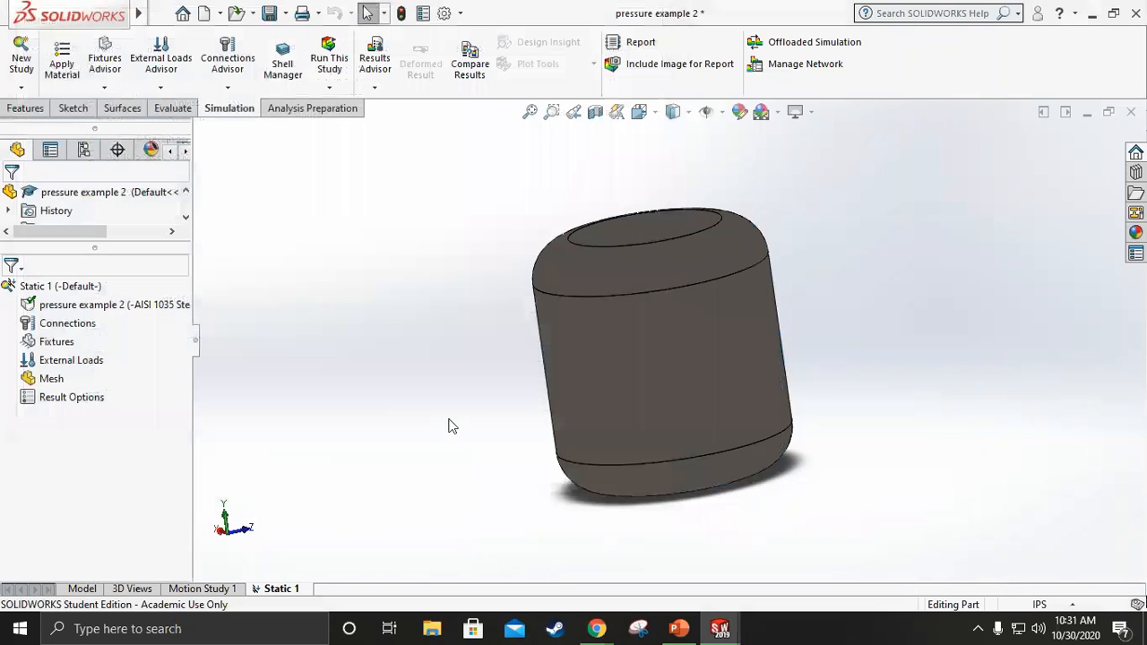
Apply a fixed geometry fixture to the two flat circular end faces of the vessel.
right_click(57, 342)
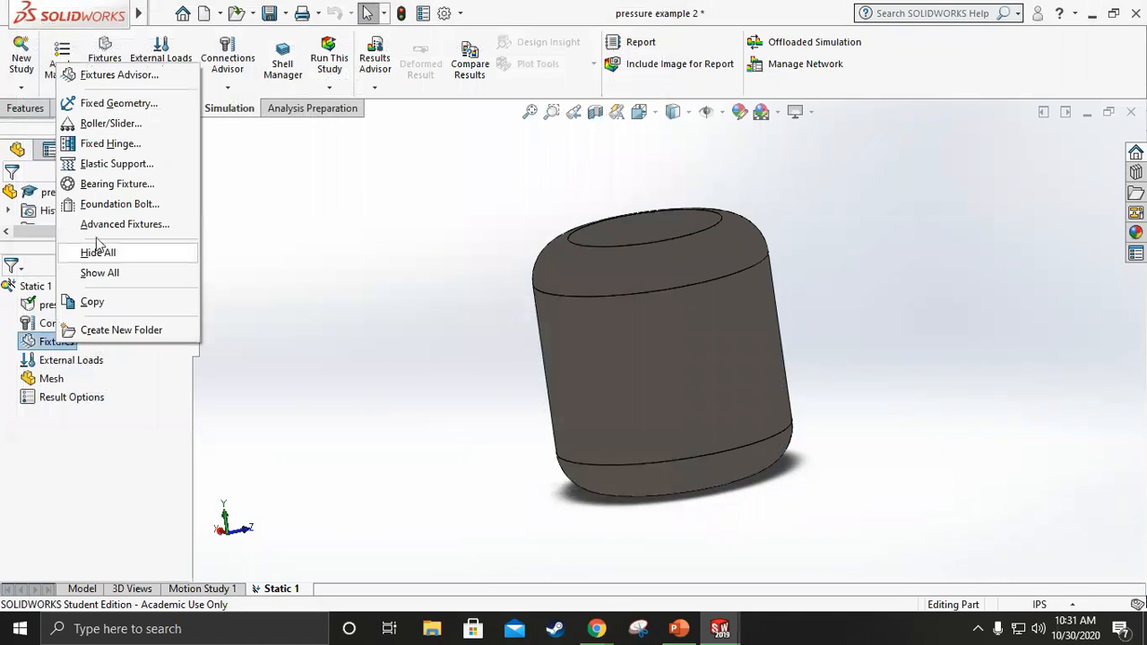
click(108, 103)
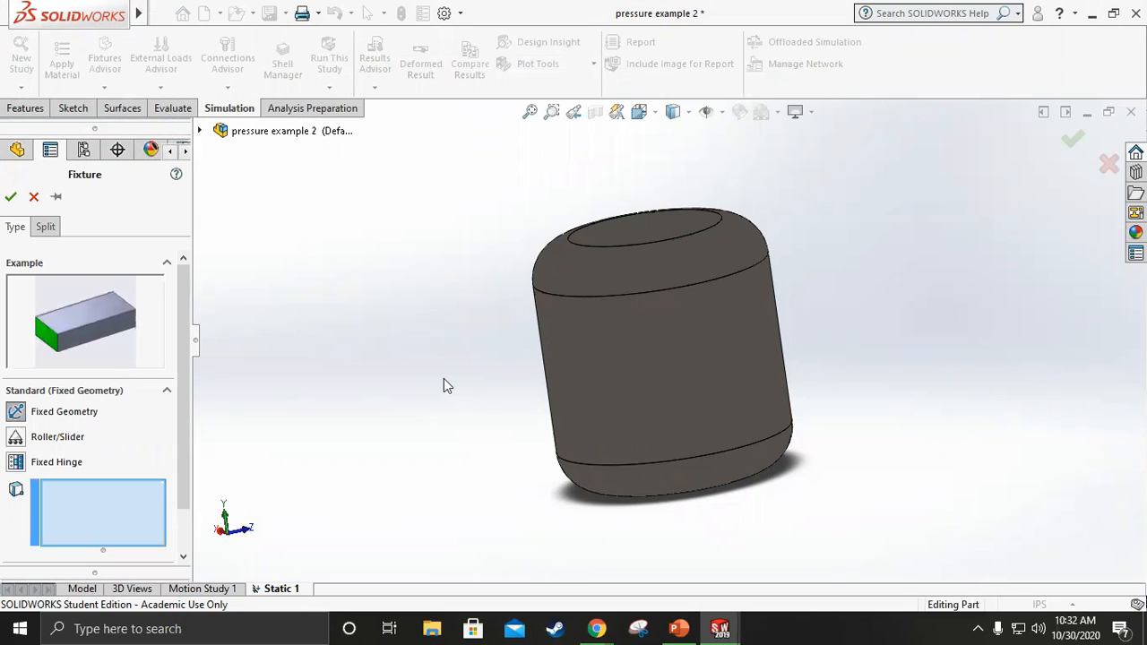
click(645, 234)
middle_drag(492, 385, 619, 438)
click(623, 425)
middle_drag(391, 337, 874, 399)
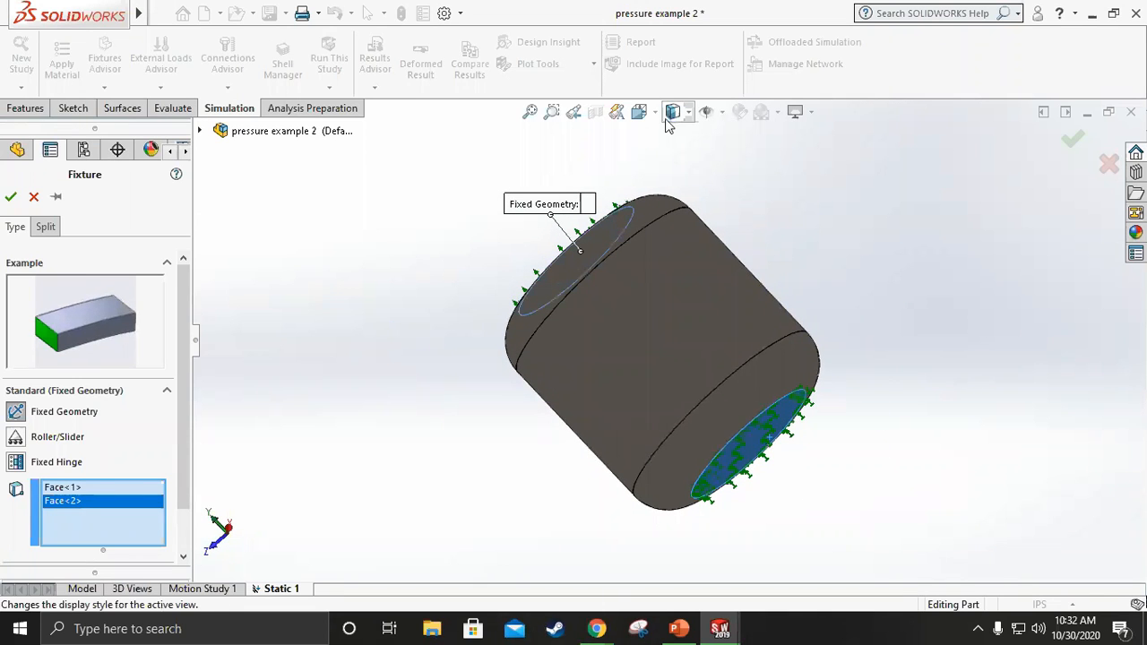
middle_drag(277, 392, 52, 296)
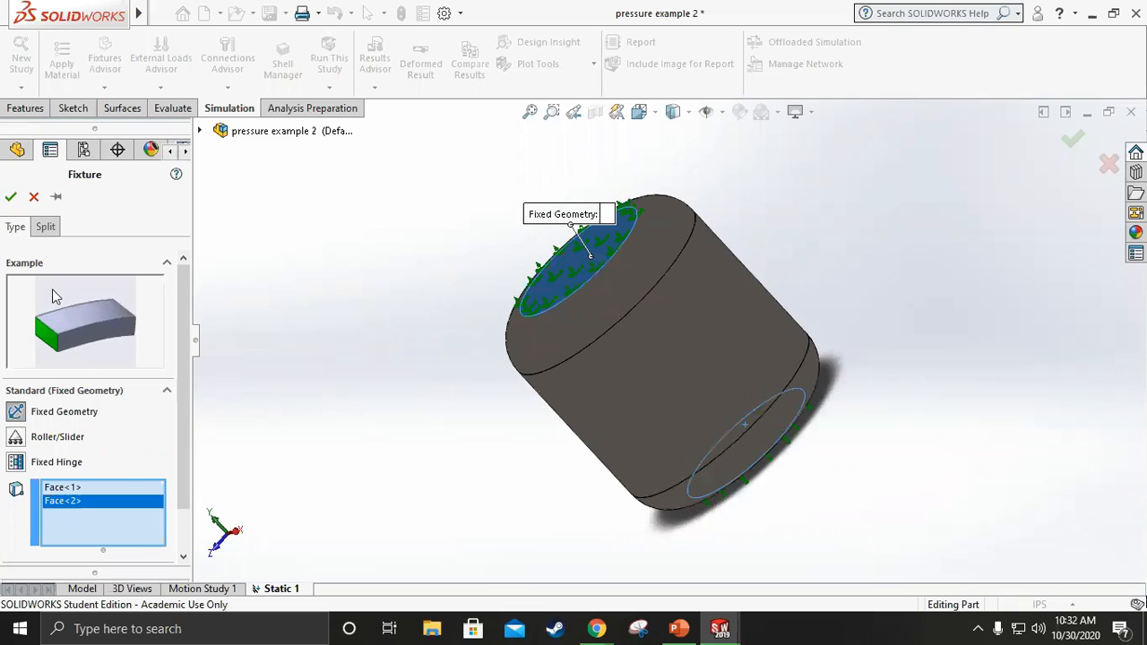
click(10, 197)
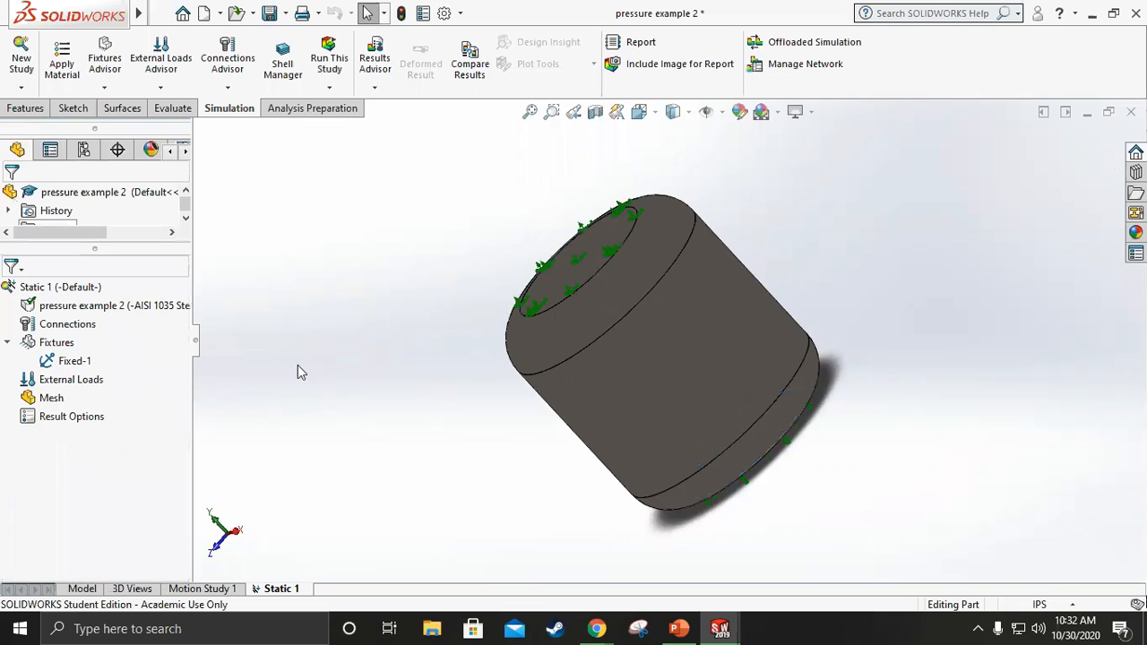
right_click(86, 386)
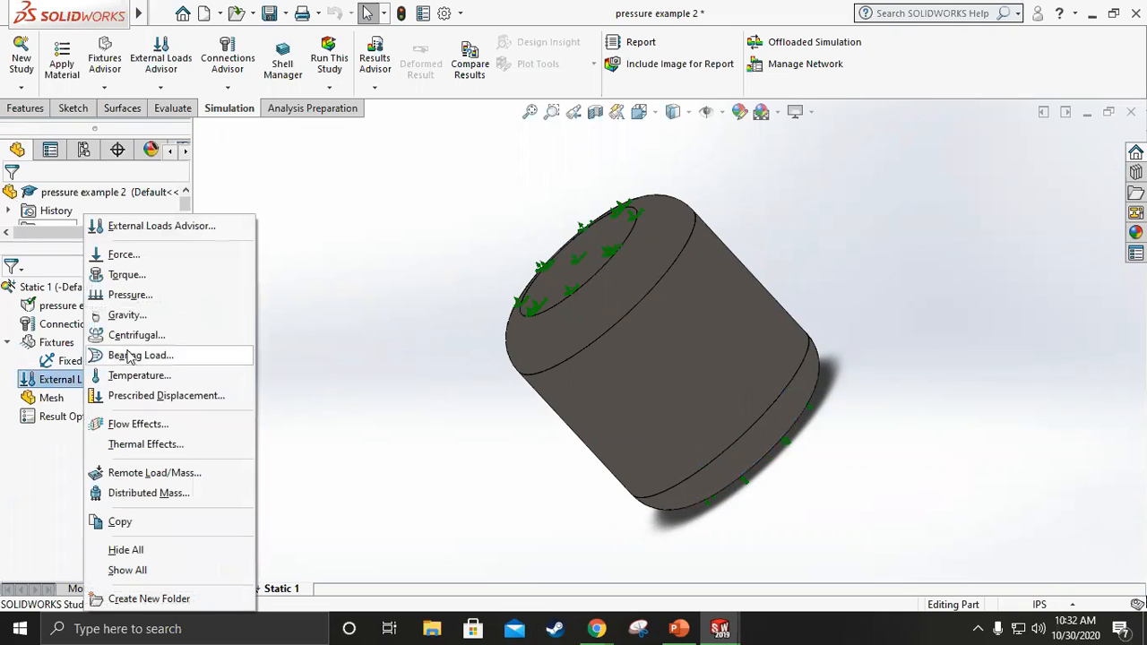
click(162, 295)
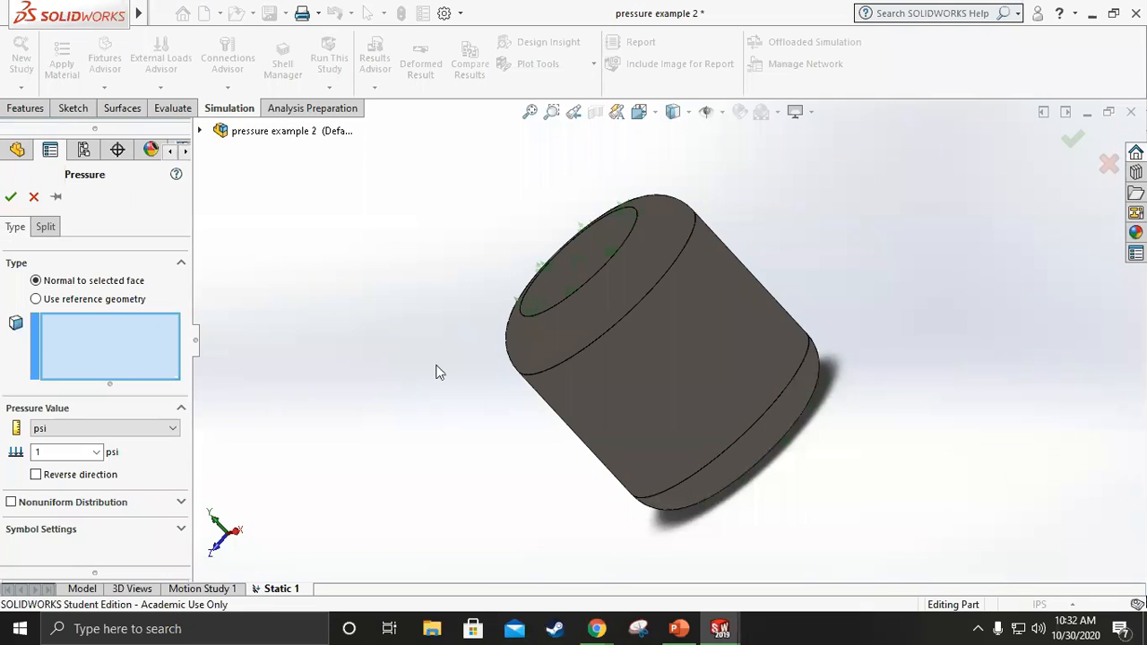
middle_drag(666, 355, 425, 473)
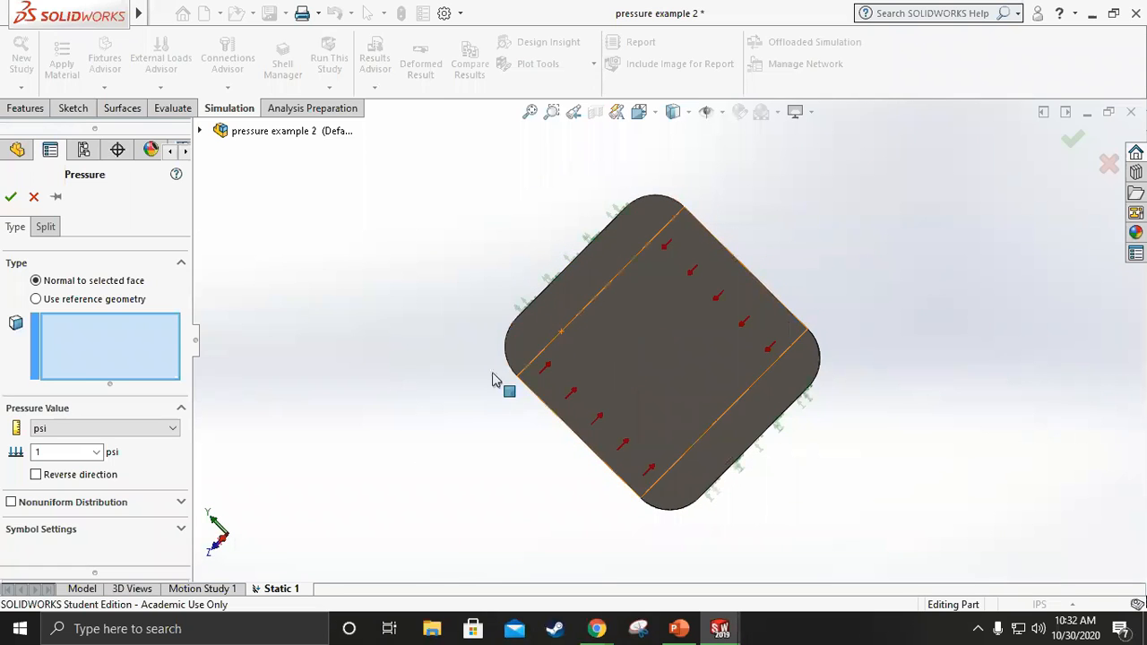
middle_drag(368, 350, 284, 287)
click(34, 199)
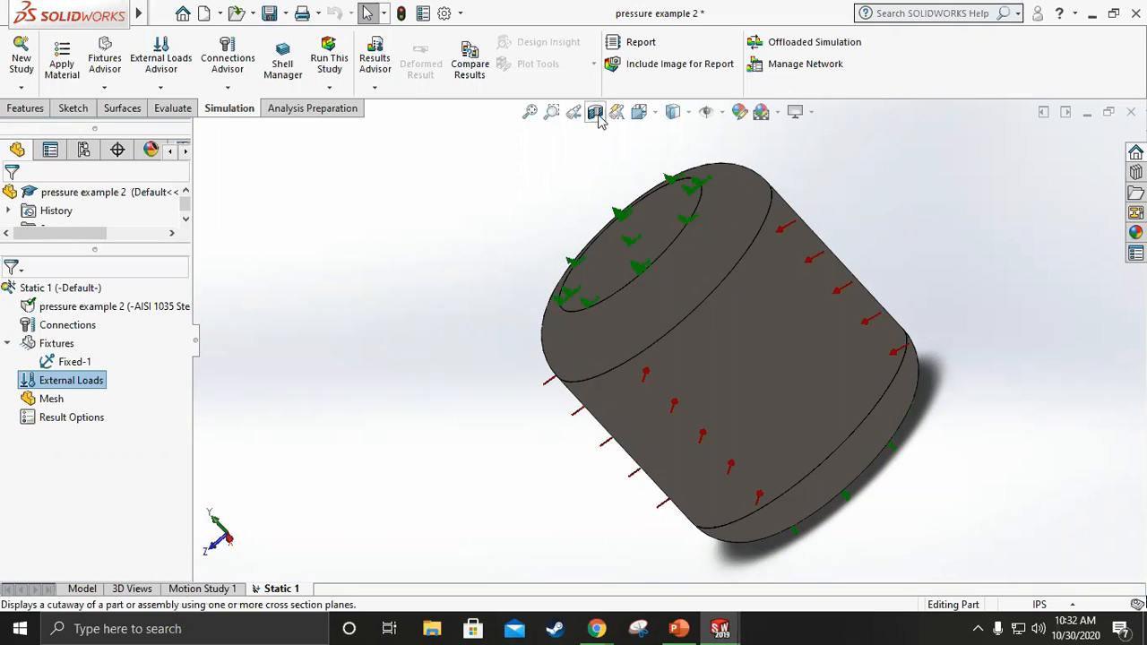
click(596, 117)
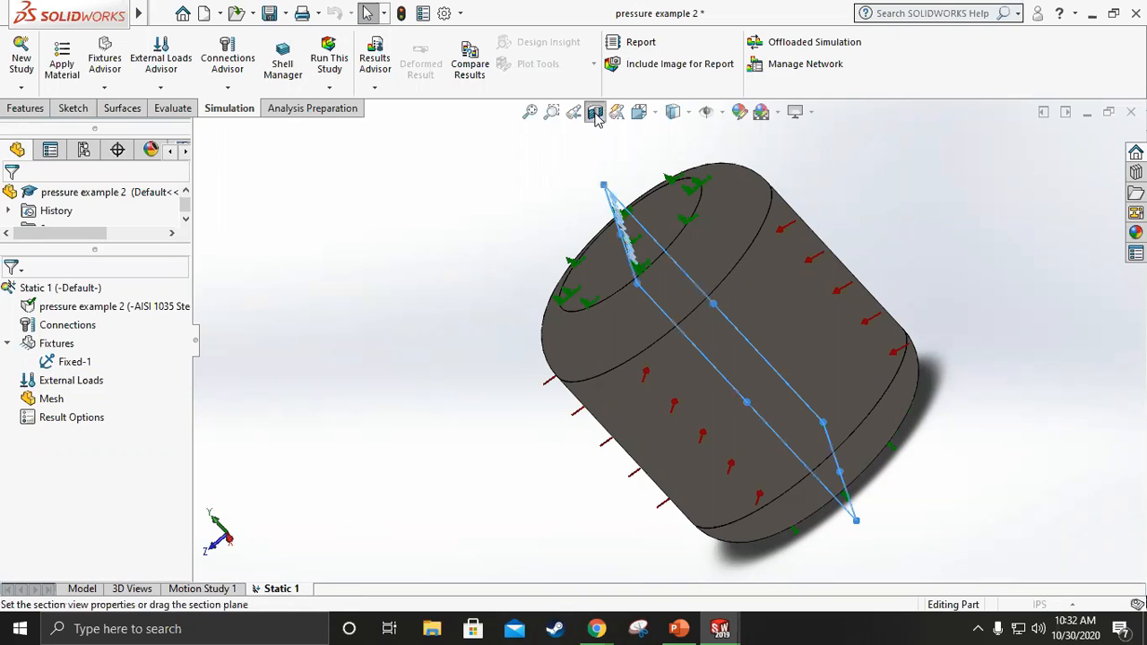
click(580, 265)
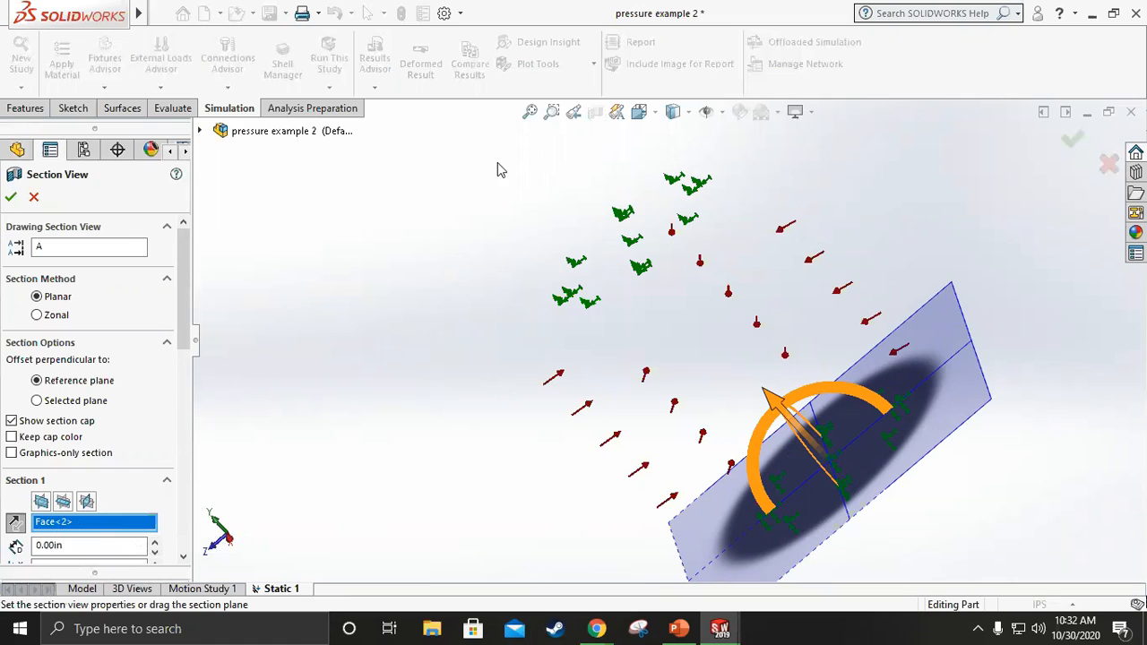
click(36, 197)
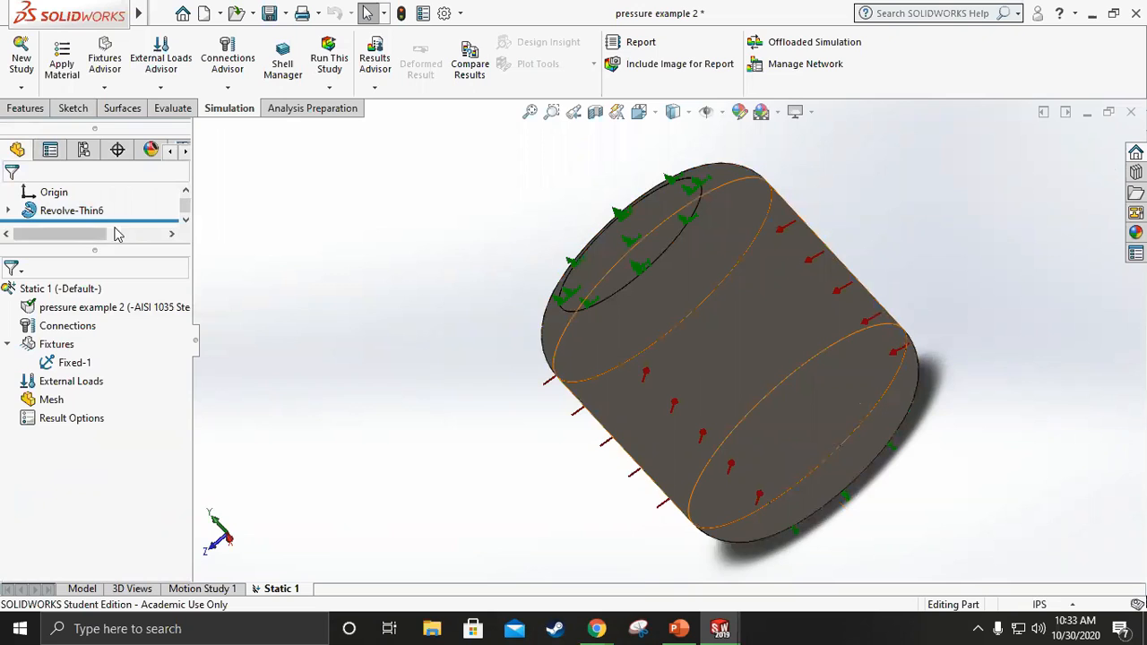
Section the vessel along the Front Plane to expose its interior walls.
drag(100, 250, 98, 352)
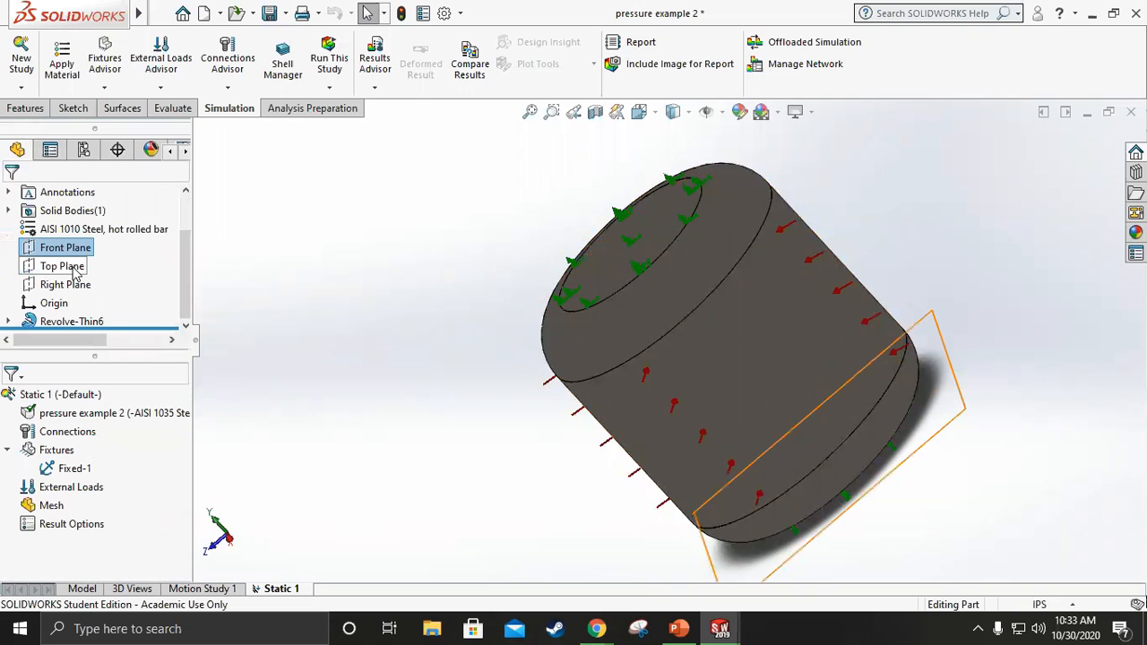
click(64, 251)
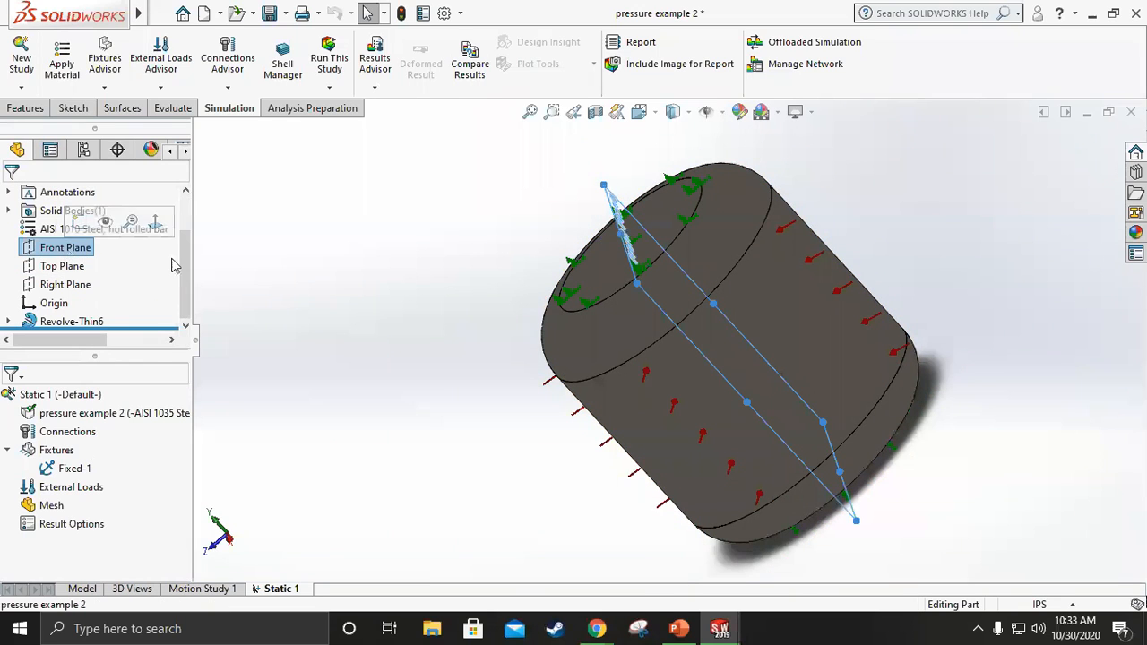
key(ctrl+8)
middle_drag(429, 408, 447, 410)
click(595, 112)
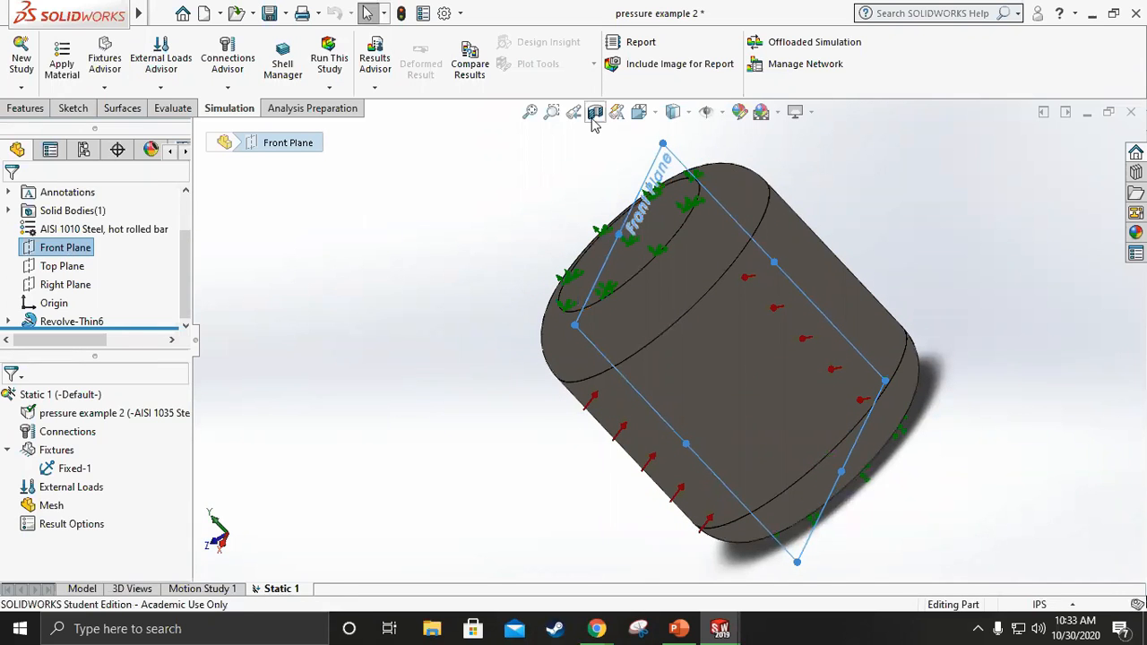
click(642, 260)
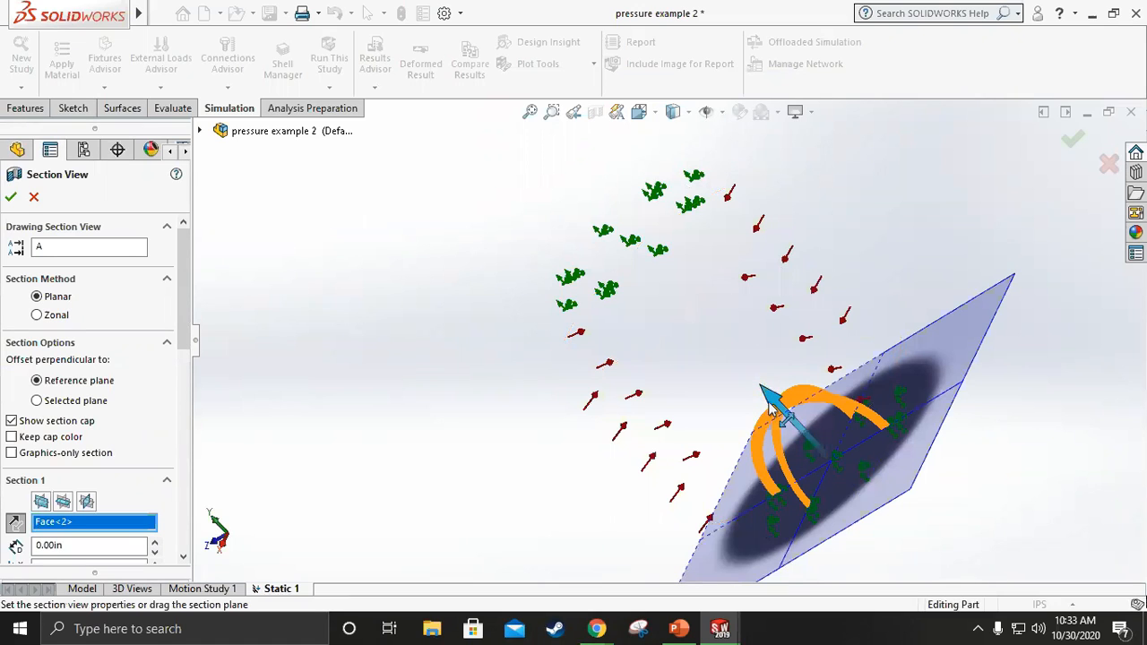
click(41, 502)
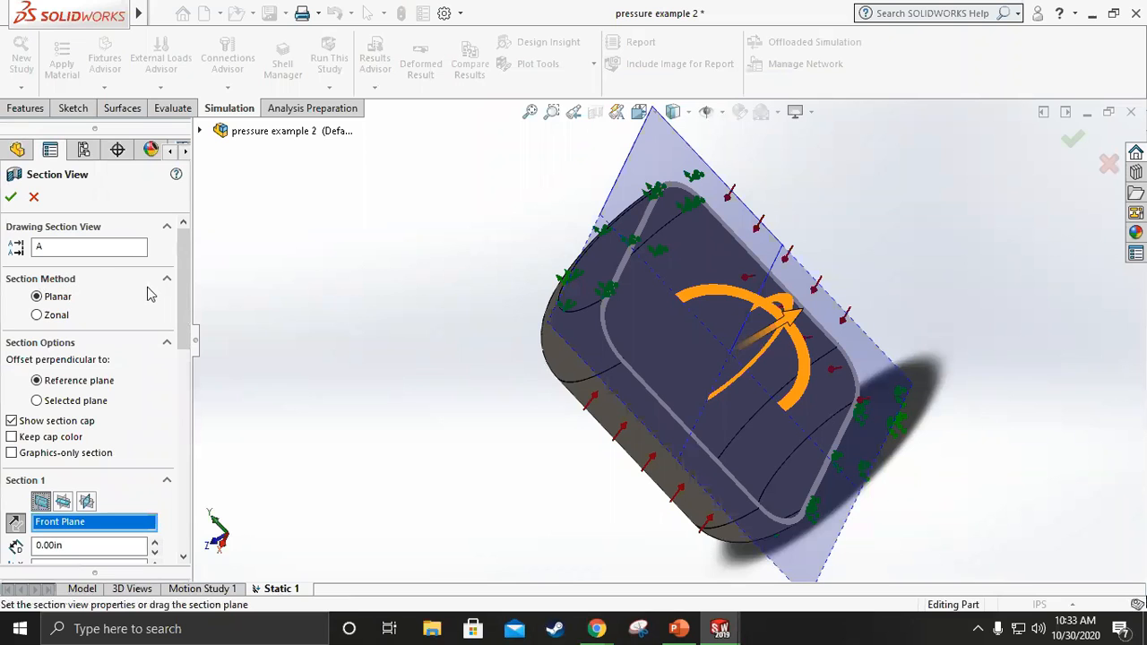
click(11, 197)
middle_drag(458, 440, 515, 462)
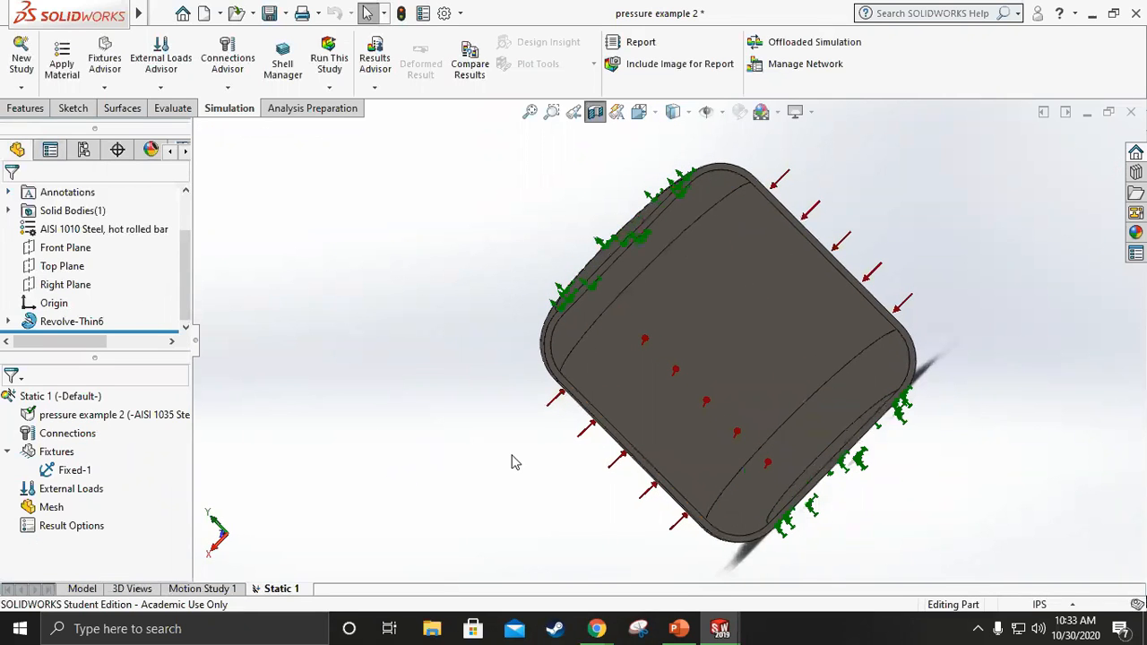
Start a pressure load normal to the selected faces, choosing the vessel's inner cylindrical wall, both inner rounded faces and both inner end faces.
right_click(79, 495)
click(166, 172)
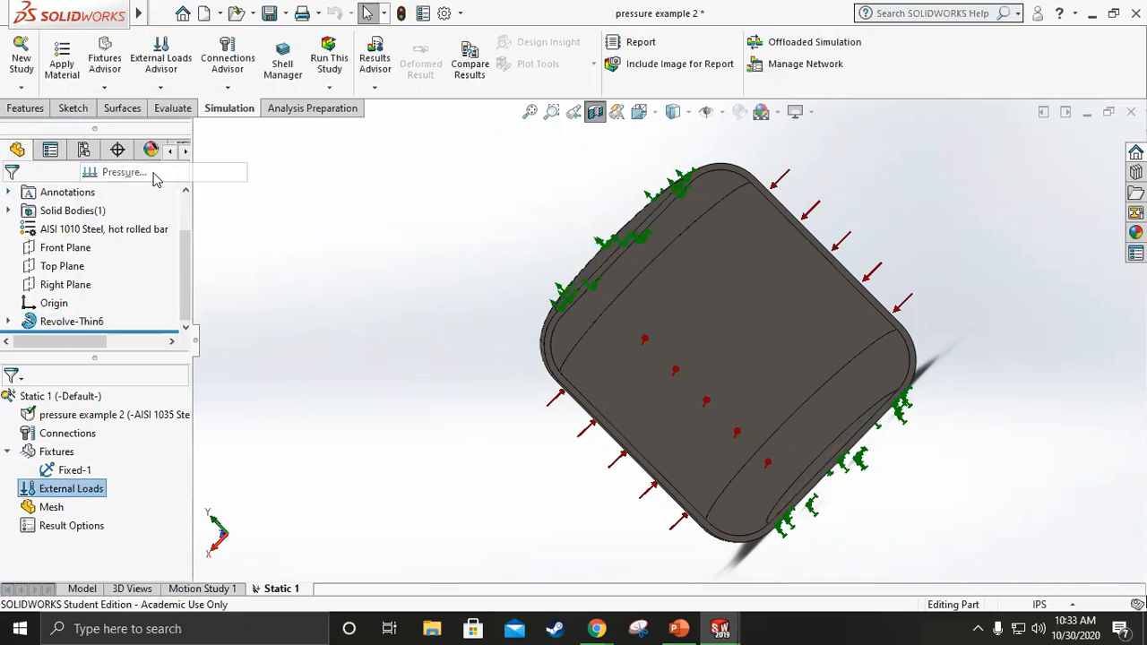
middle_drag(348, 429, 402, 365)
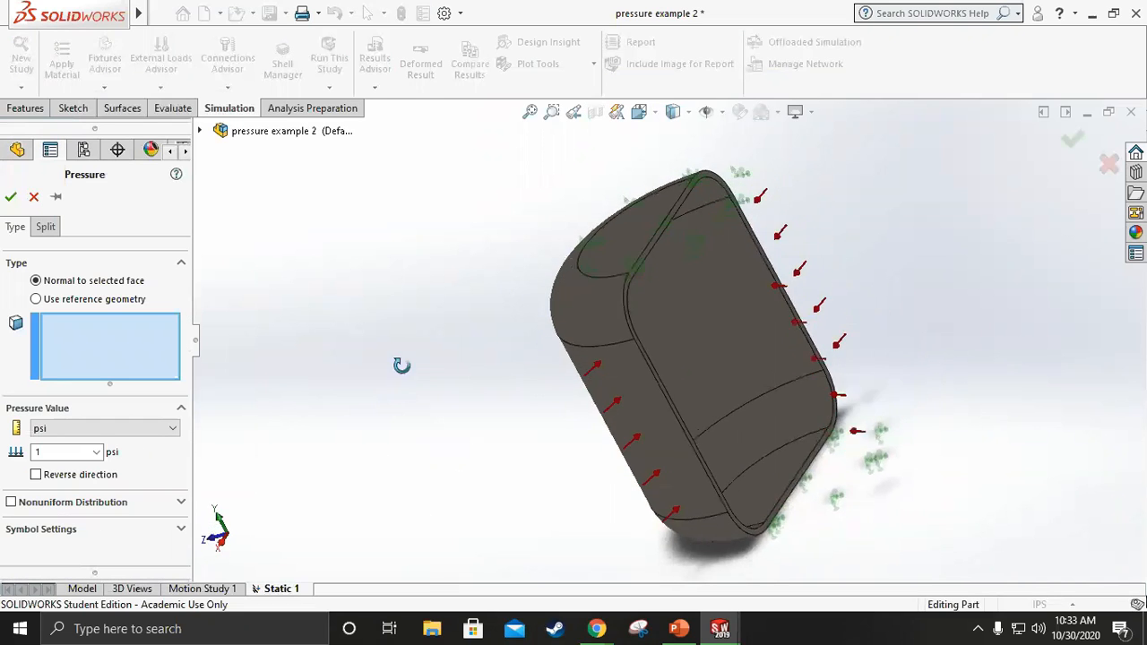
click(707, 319)
middle_drag(451, 418, 510, 443)
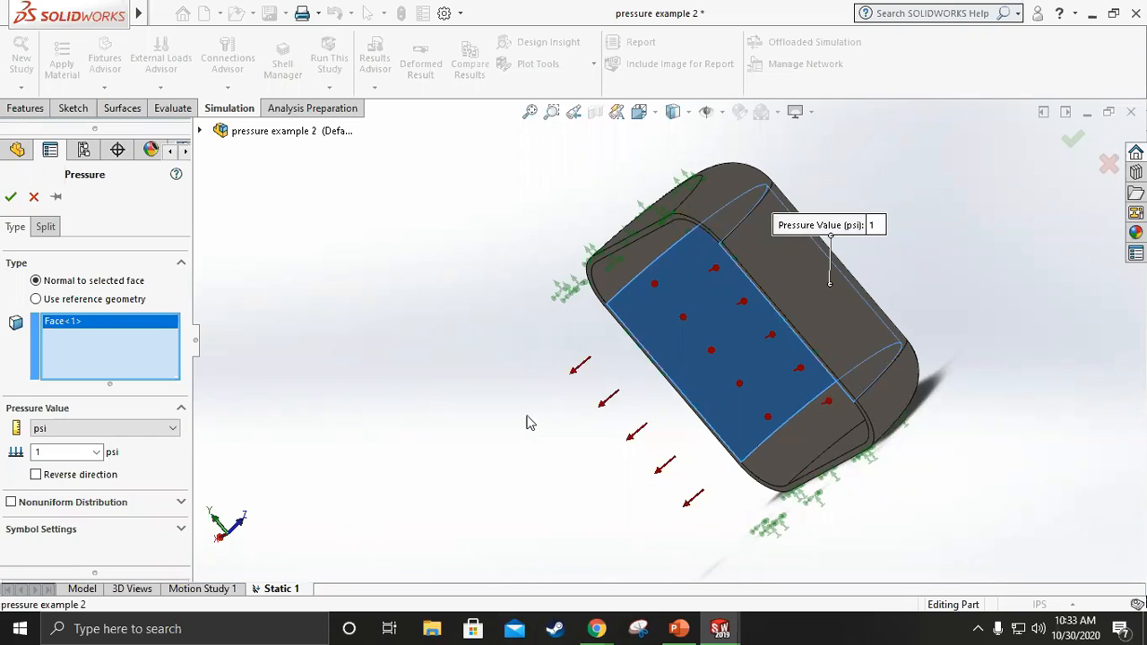
middle_drag(510, 468, 583, 317)
click(592, 262)
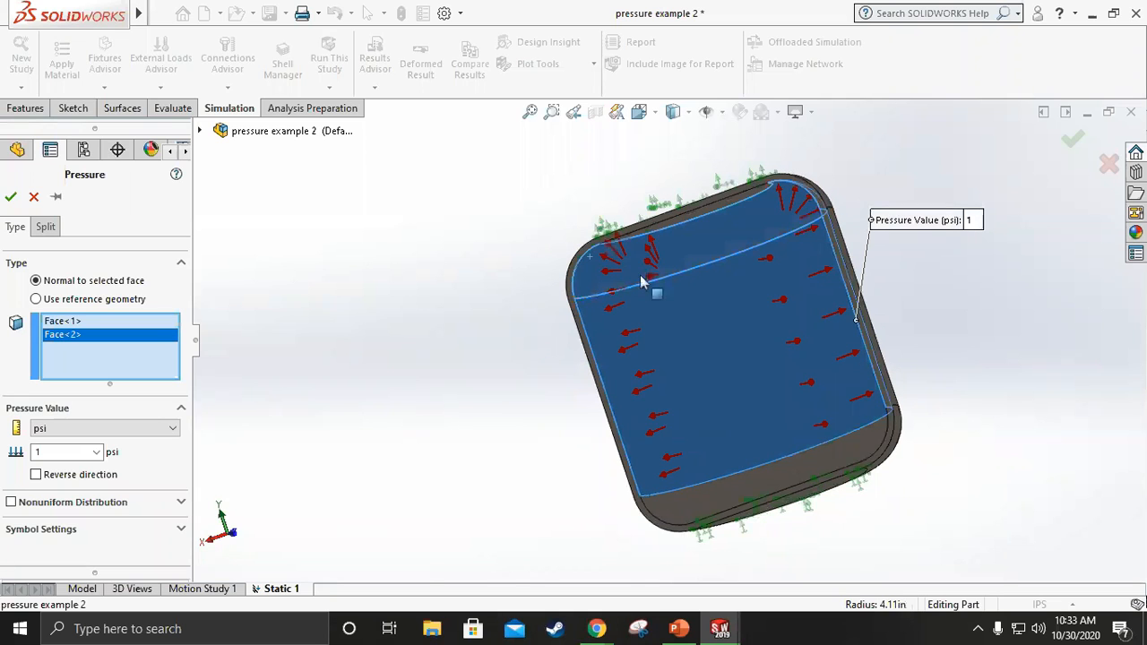
click(749, 477)
middle_drag(565, 444, 751, 329)
click(714, 298)
middle_drag(444, 364, 723, 461)
click(723, 462)
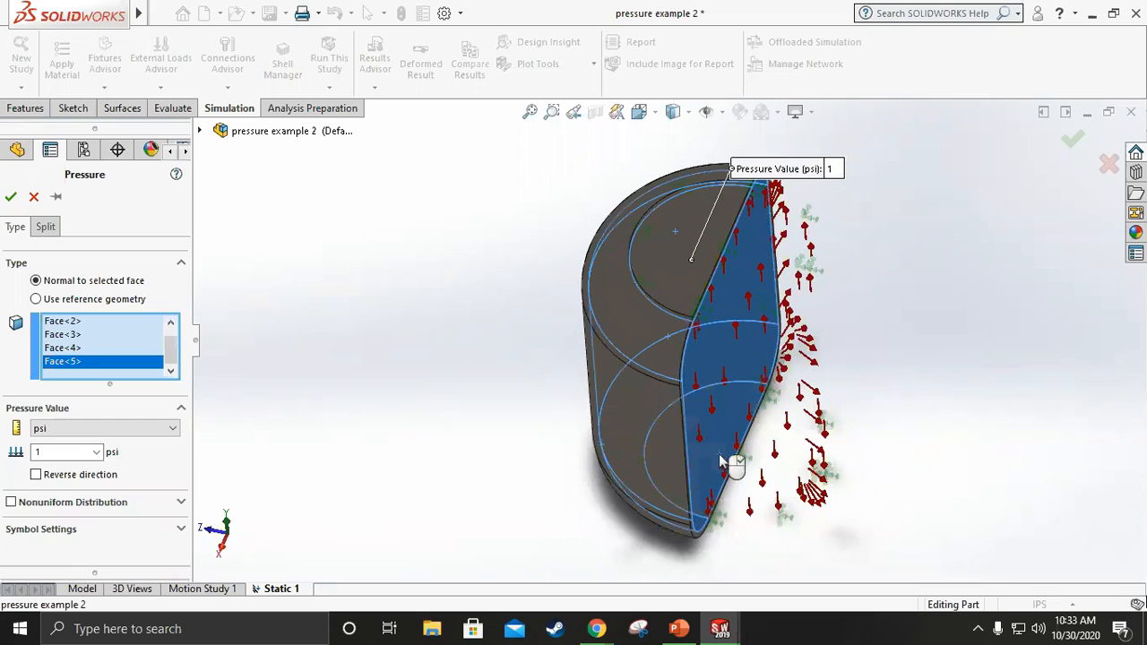
middle_drag(400, 418, 563, 363)
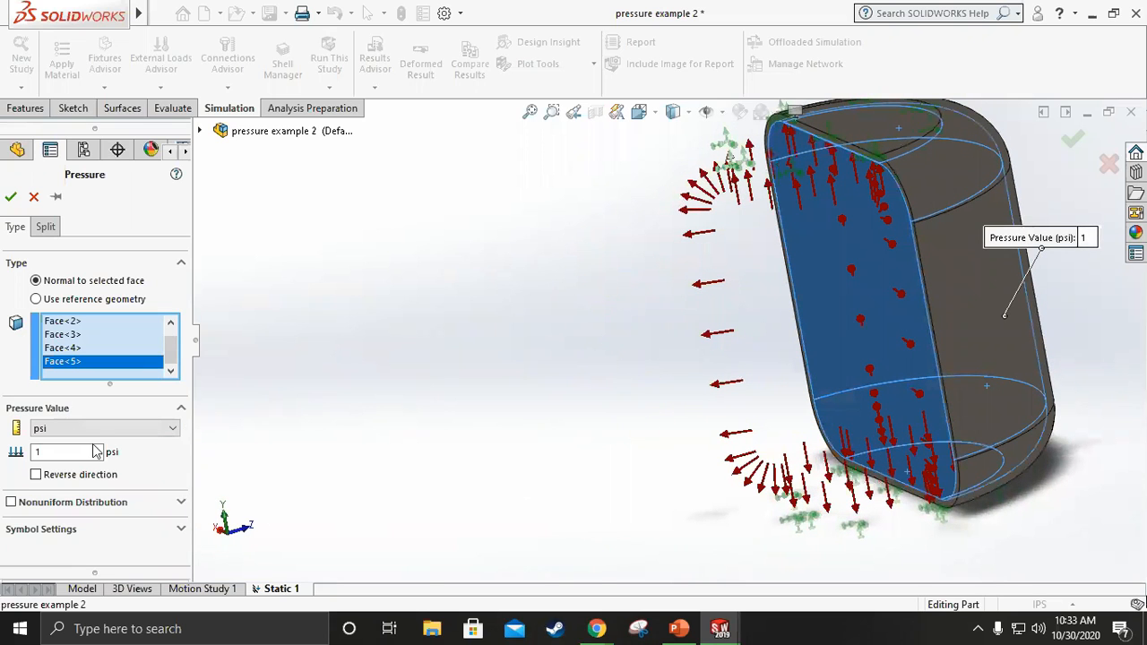
Set the internal pressure to 30 psi and apply the load to the selected interior faces.
double_click(65, 451)
text(30)
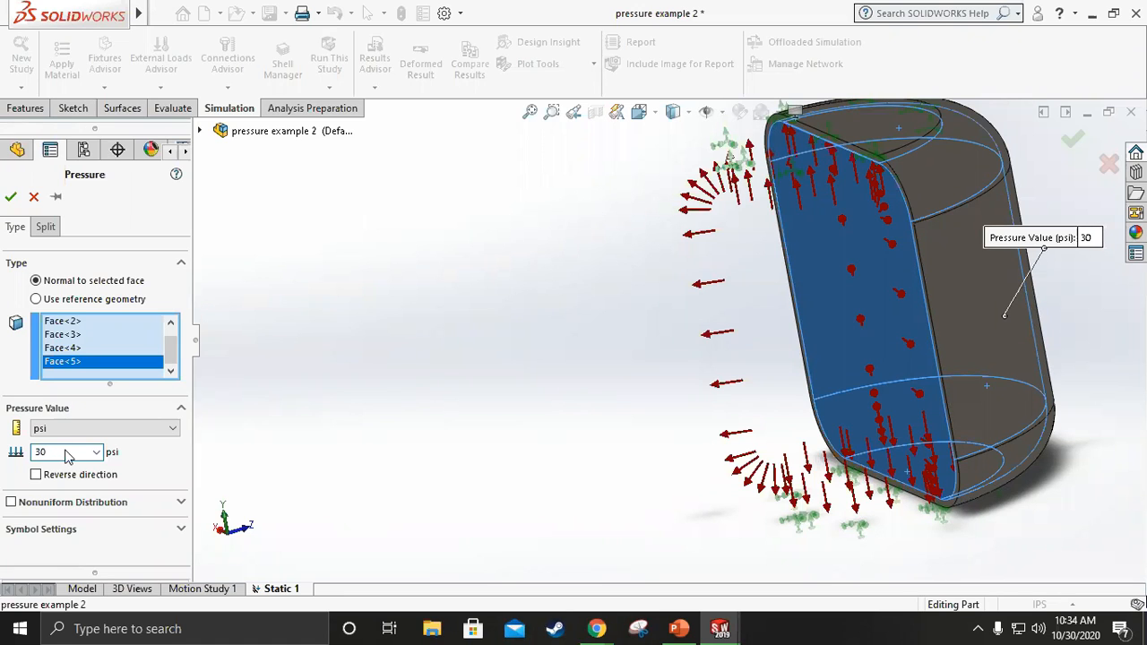
click(14, 196)
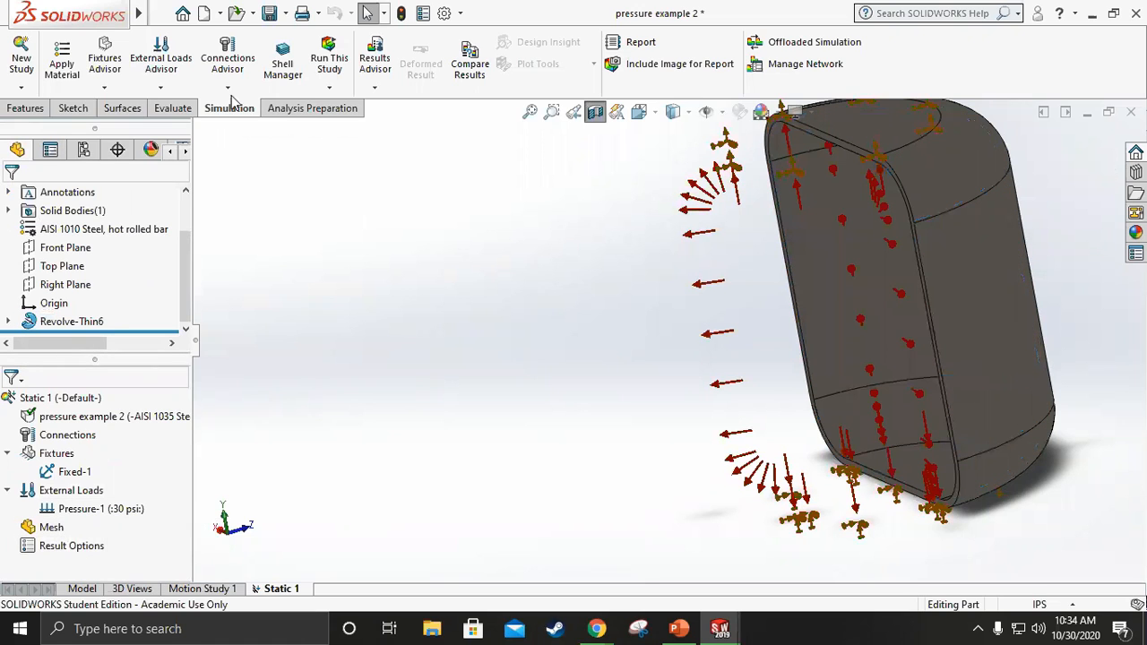
Run the Static 1 pressure study and inspect the von Mises stress plot on the undeformed vessel from several sides.
click(330, 59)
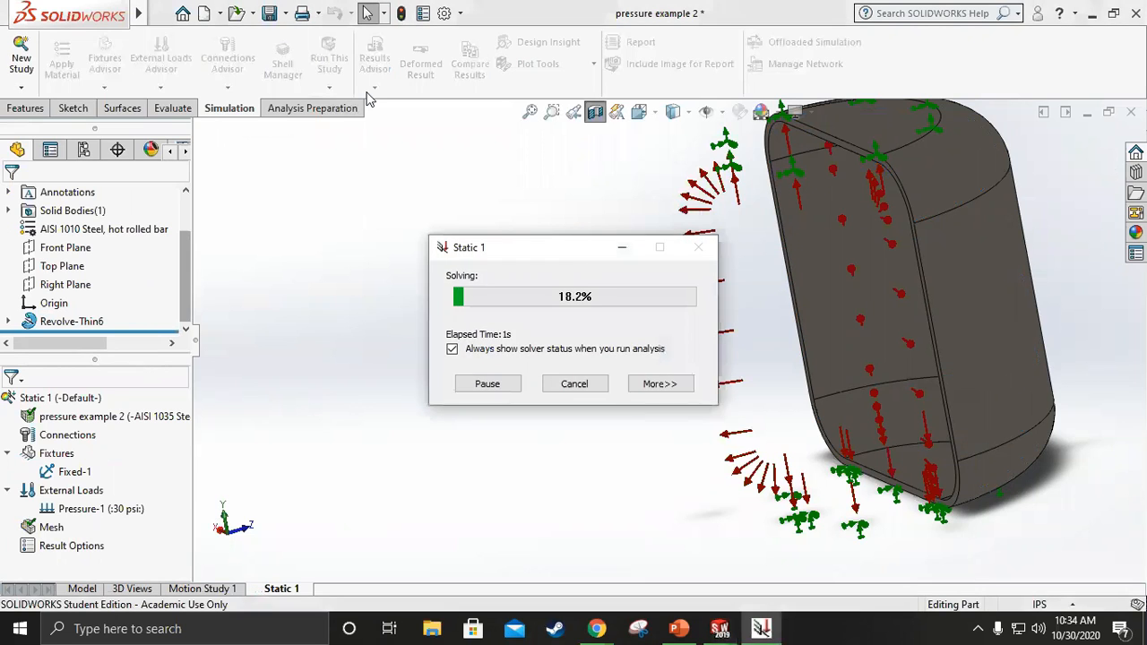
click(421, 61)
middle_drag(600, 392, 579, 321)
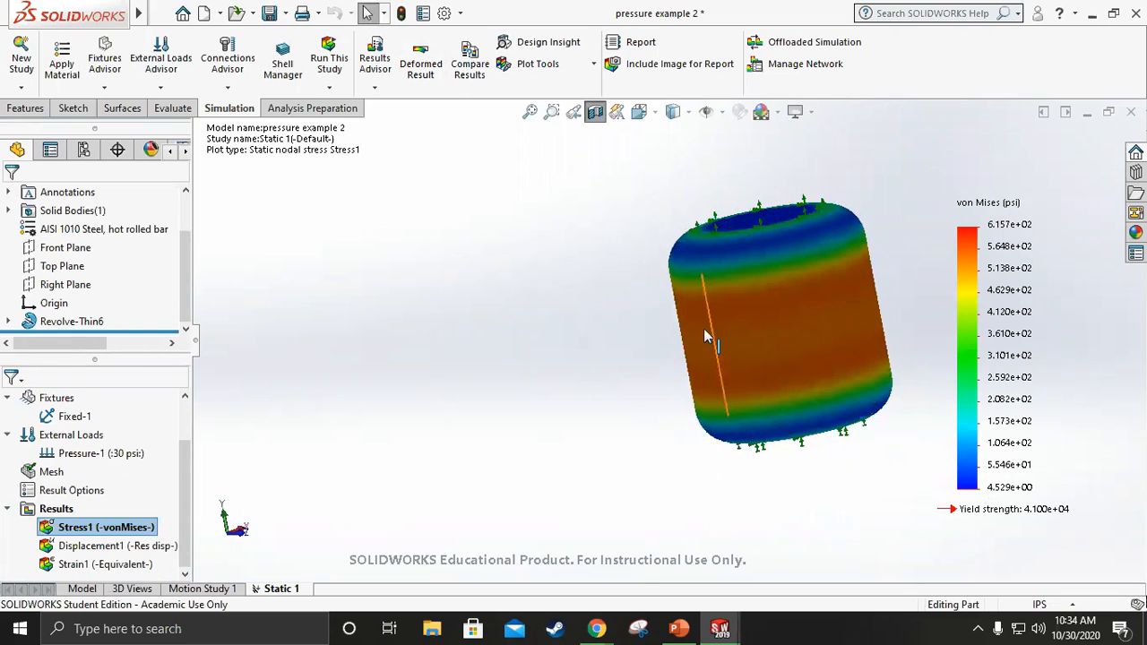
middle_drag(543, 416, 800, 367)
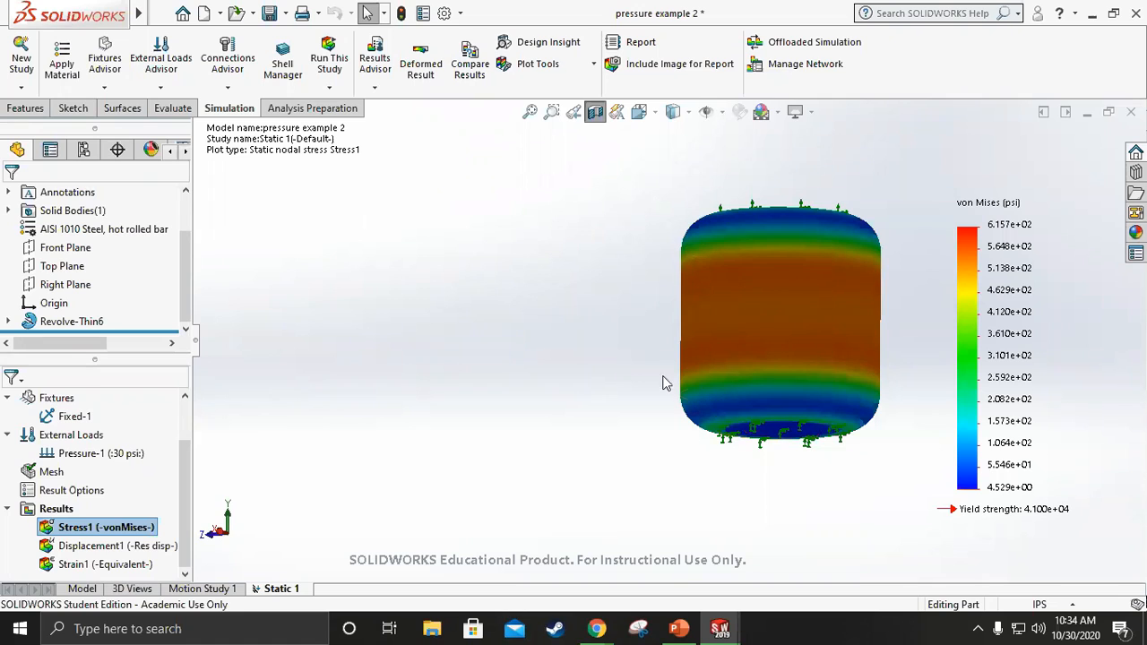
middle_drag(639, 328, 471, 317)
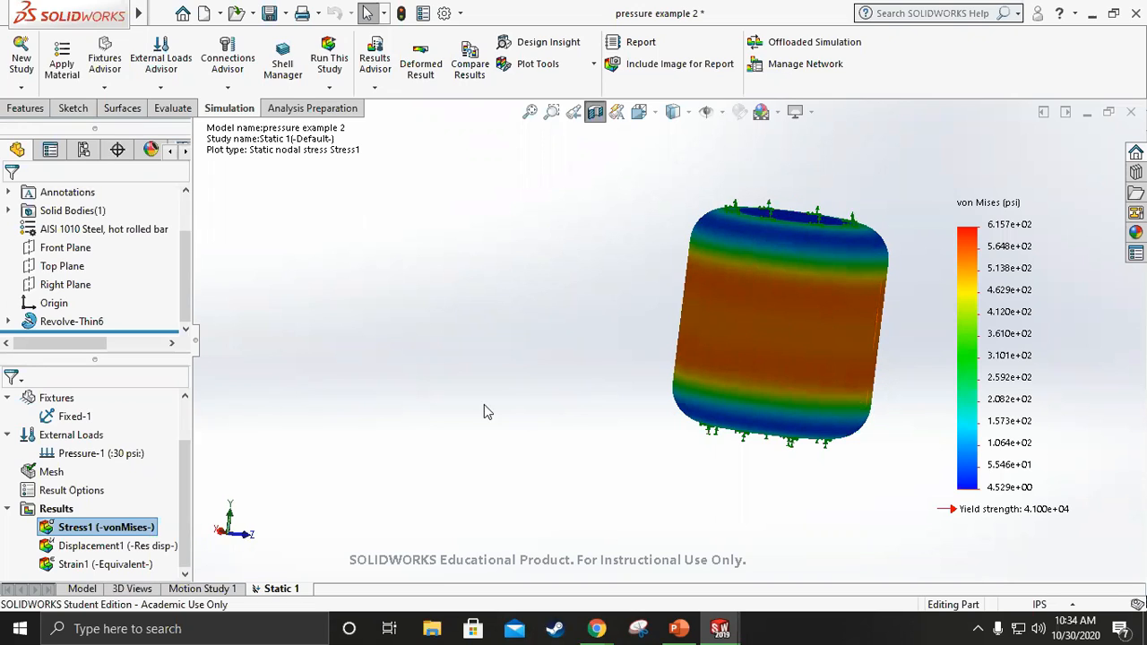
middle_drag(527, 385, 488, 417)
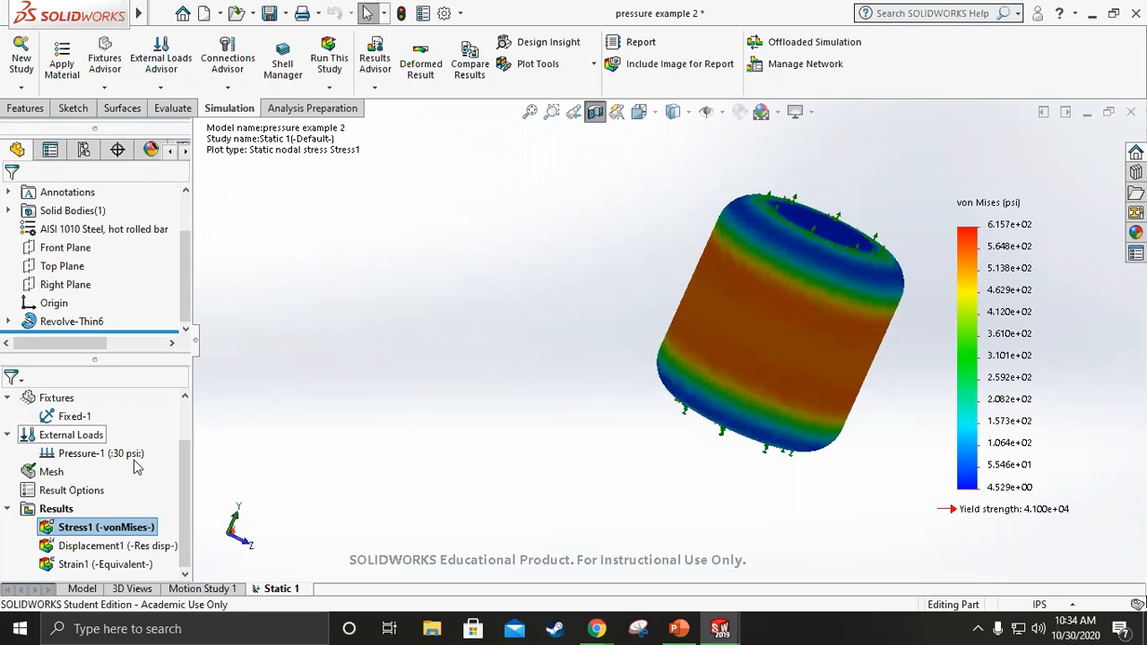
right_click(45, 452)
key(Escape)
right_click(41, 437)
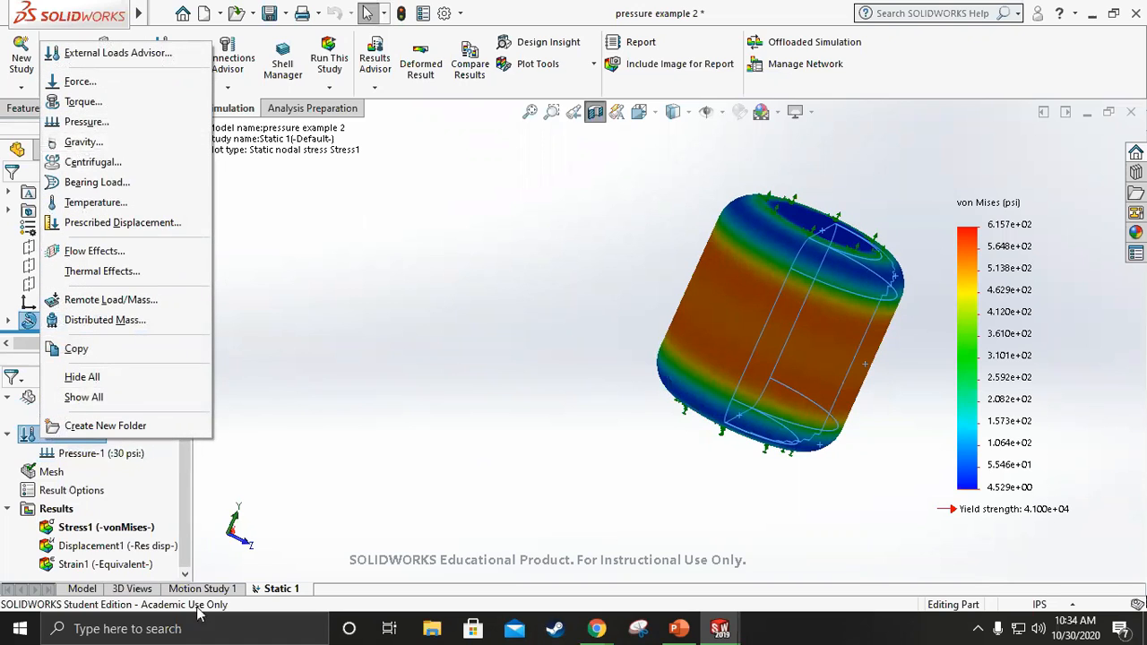
click(361, 414)
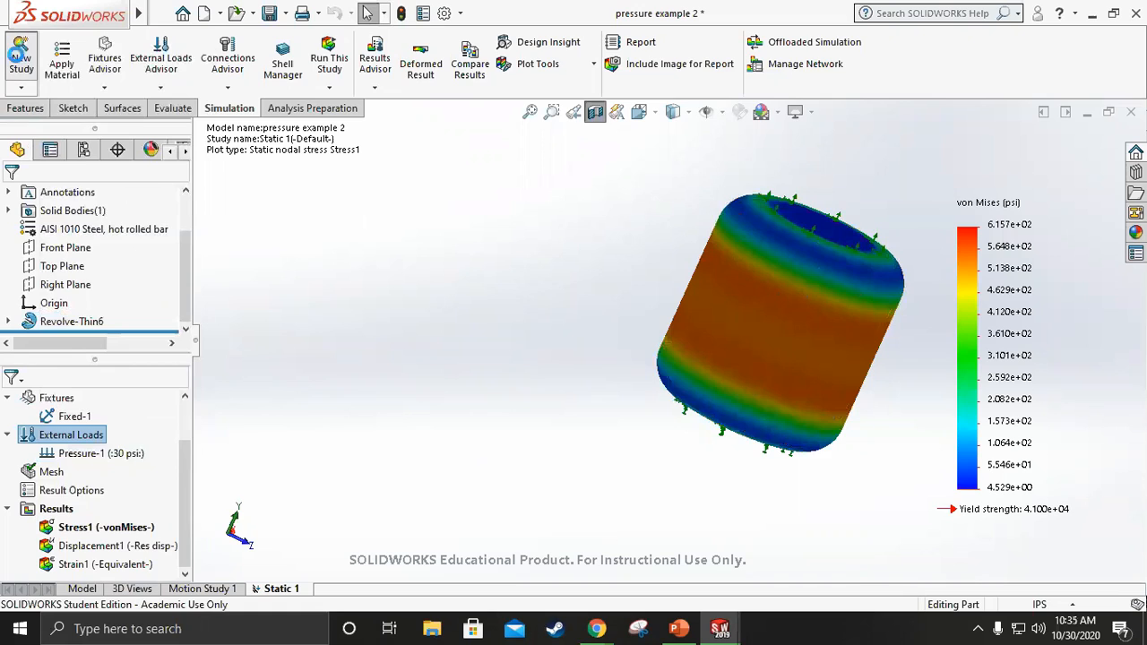
Create a new static study named Static 2 and turn off the section view of the vessel.
click(18, 60)
click(10, 197)
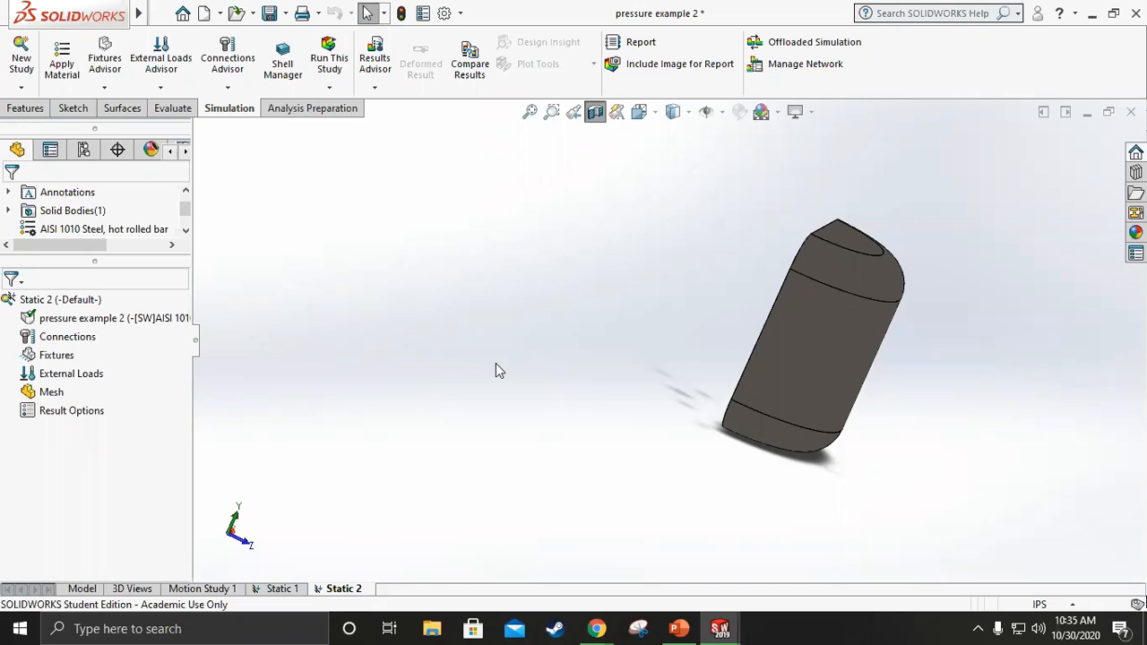
click(595, 112)
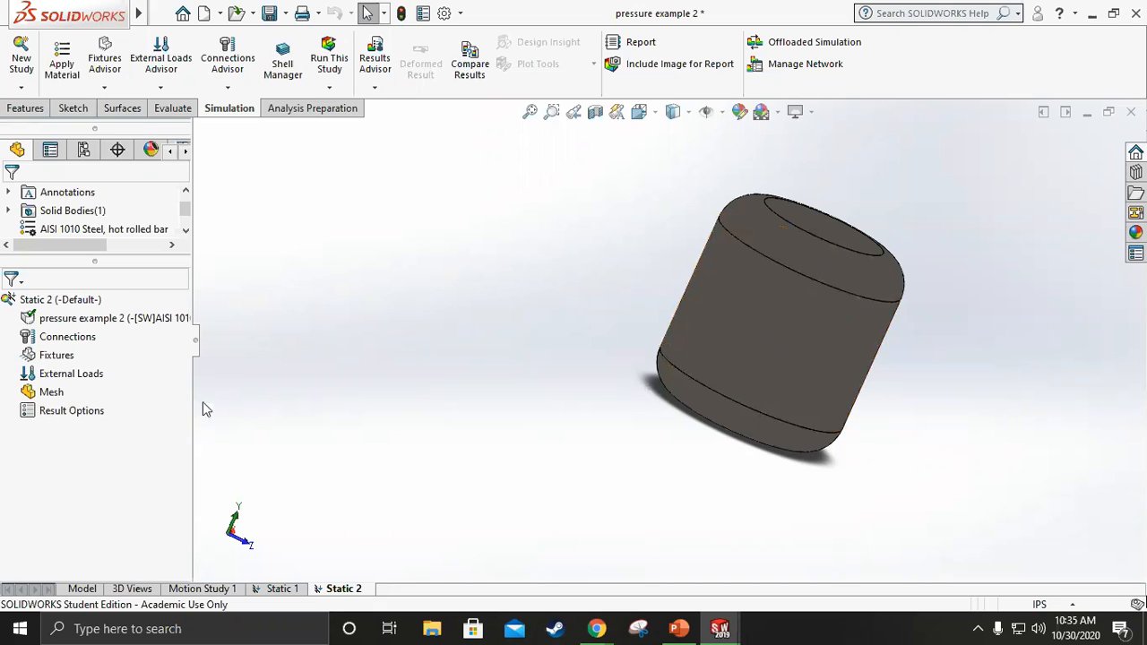
click(61, 356)
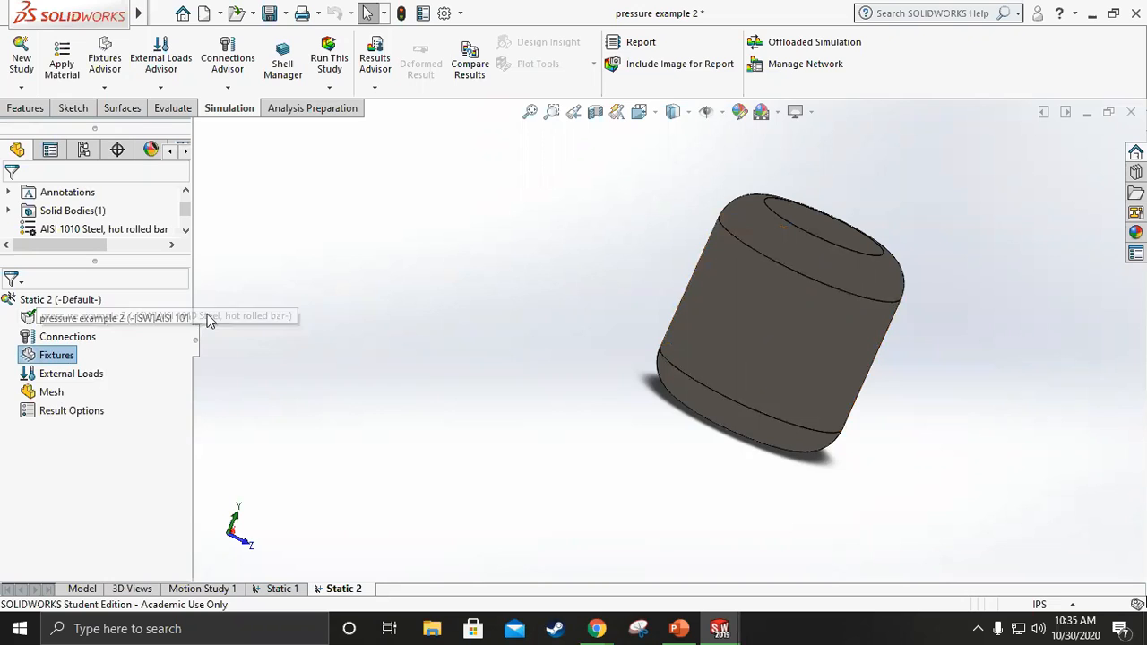
right_click(152, 324)
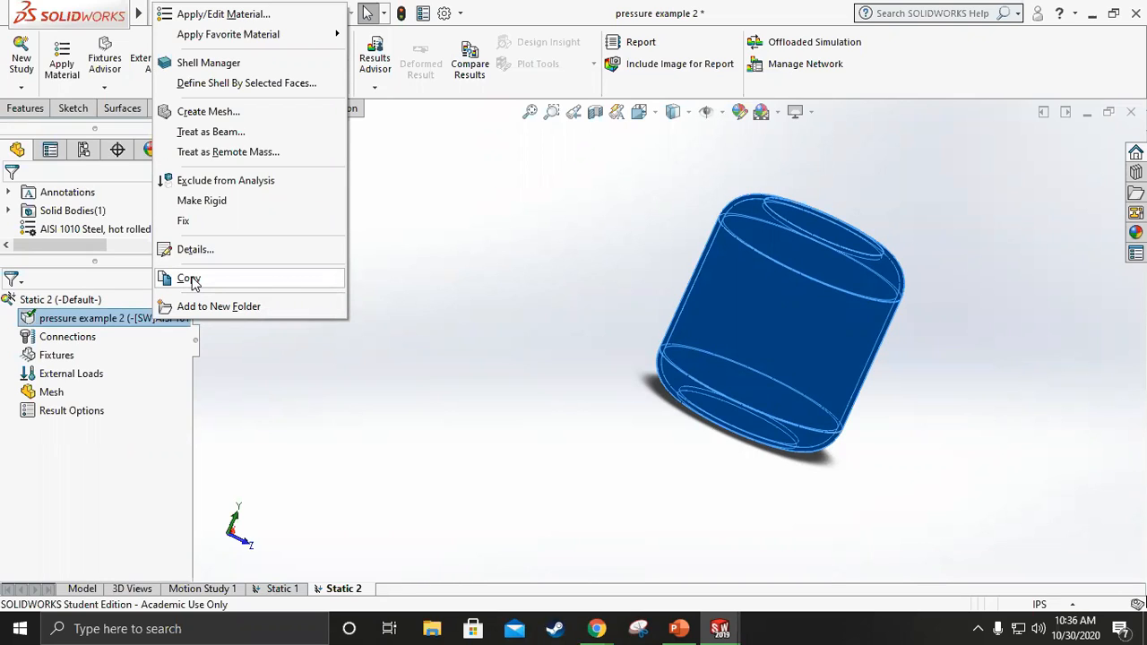
click(131, 448)
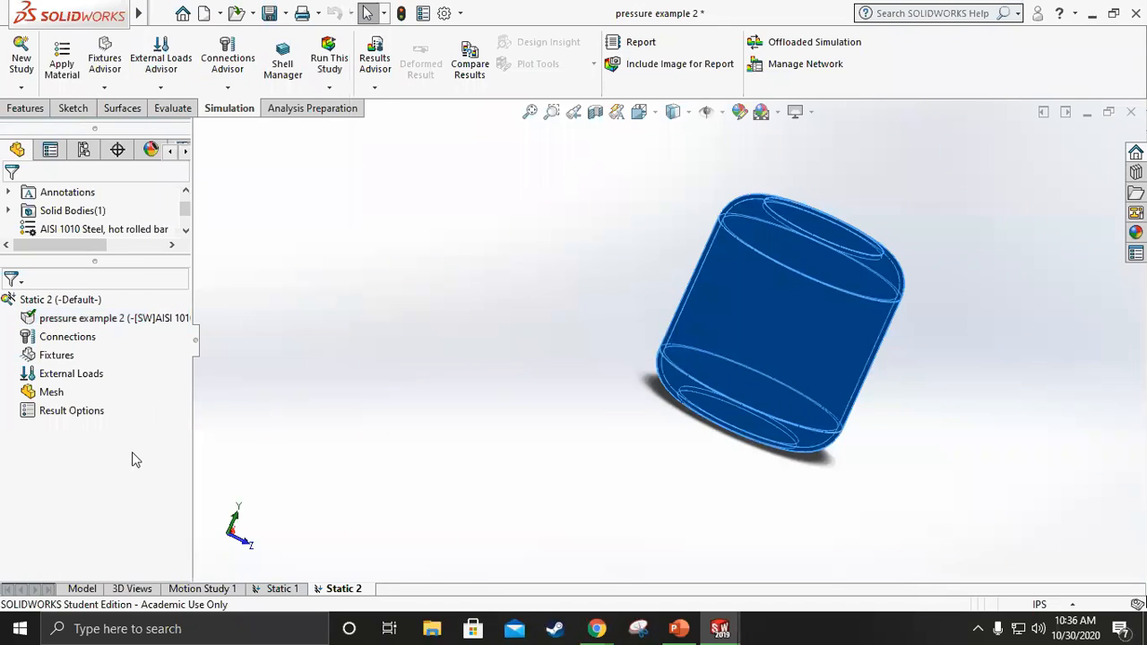
Apply a fixed geometry fixture to the vessel's flat circular bottom face in Static 2.
right_click(57, 355)
click(120, 113)
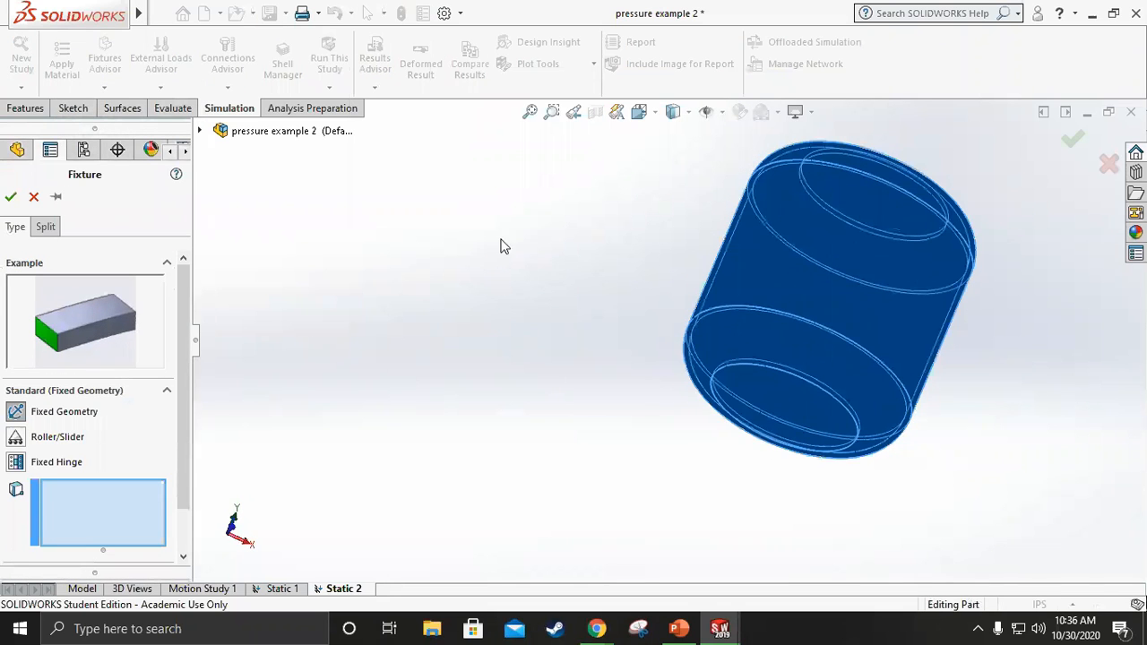
click(757, 386)
middle_drag(481, 292, 440, 322)
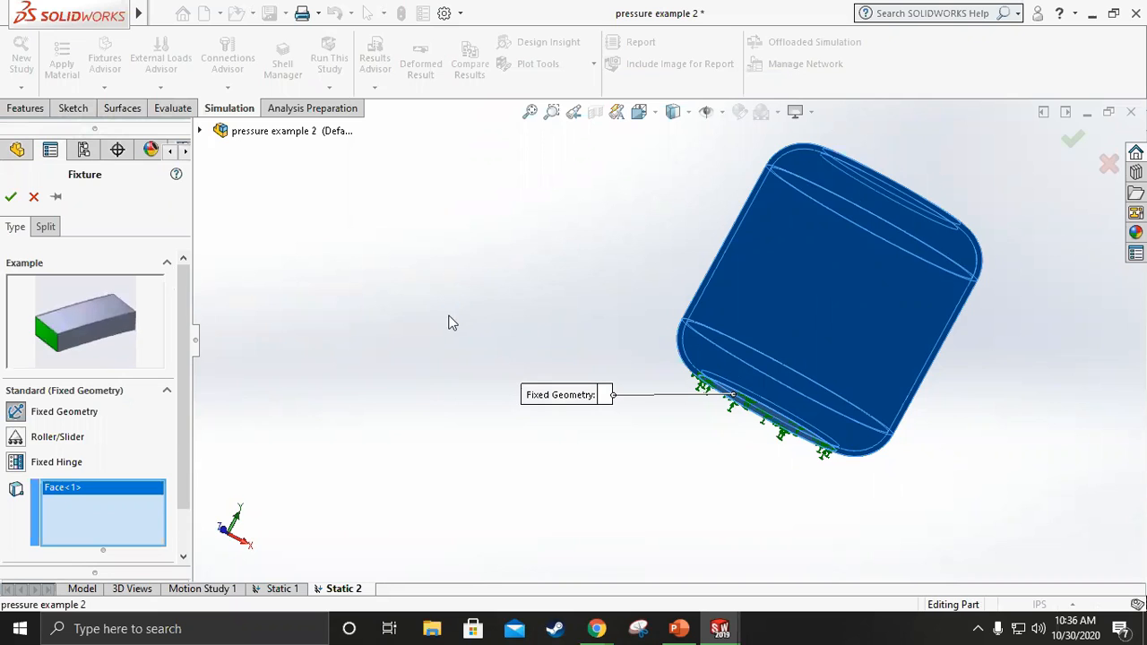
click(11, 197)
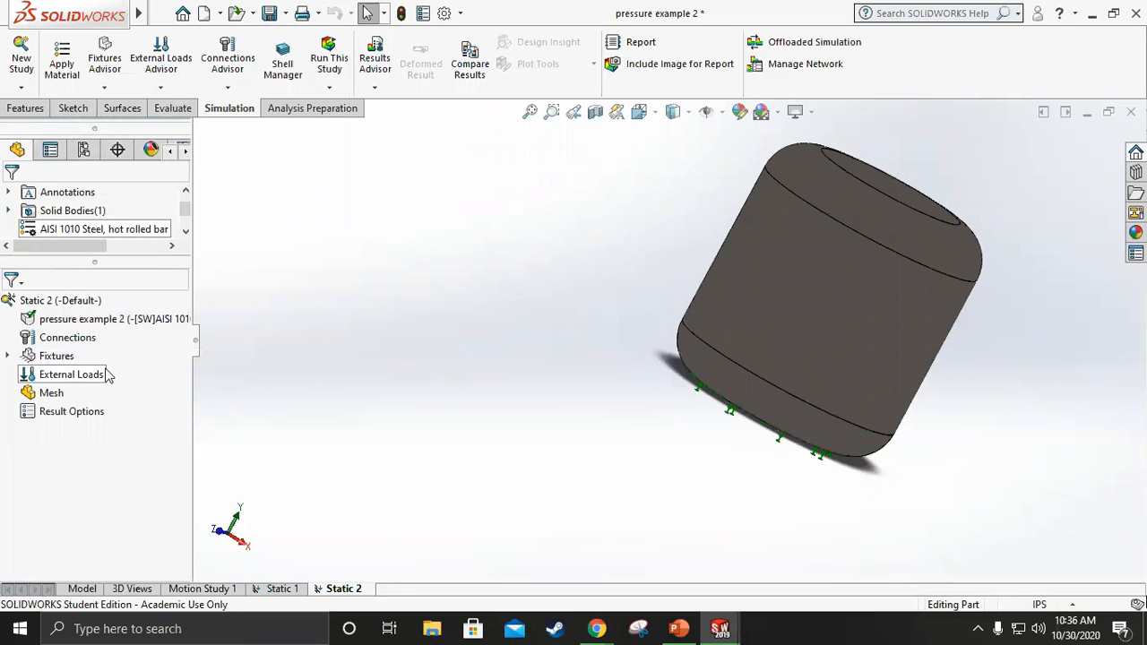
Add a gravity load of 386.22 in/s^2 normal to the Top Plane, directed downward through the vessel.
right_click(109, 374)
click(148, 314)
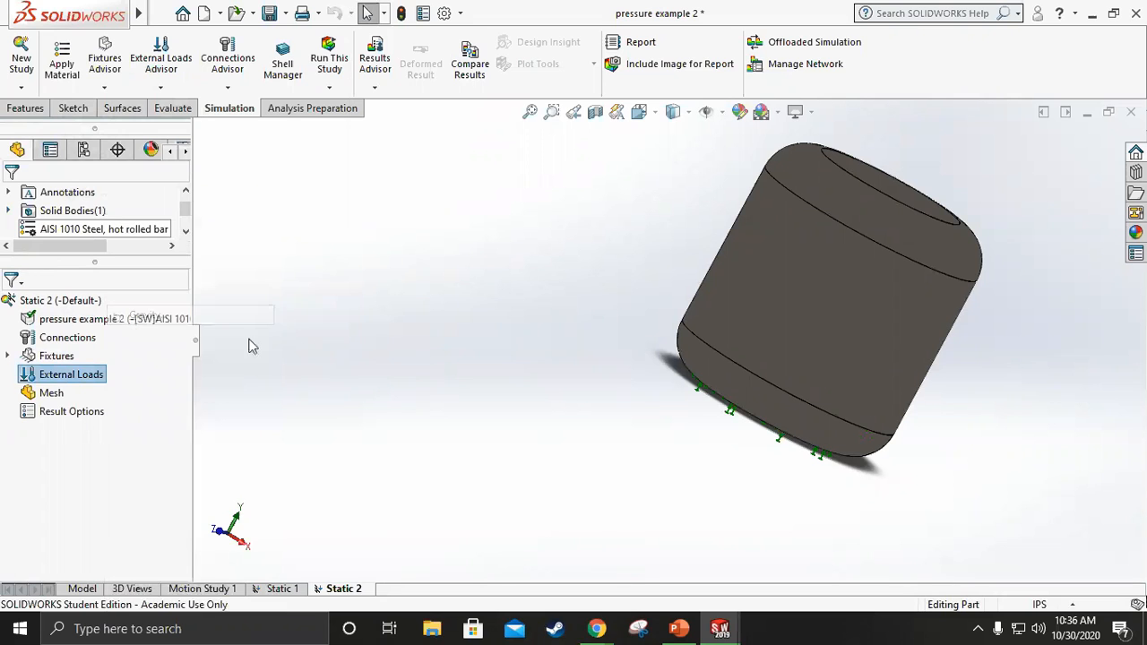
middle_drag(492, 350, 372, 253)
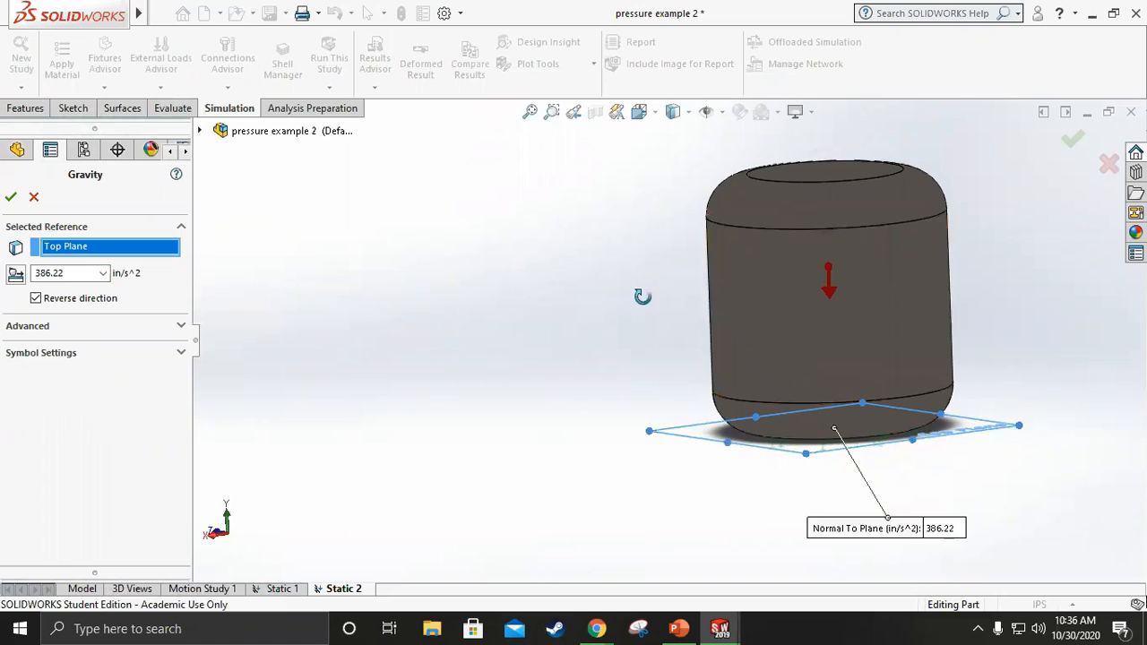
middle_drag(640, 294, 710, 289)
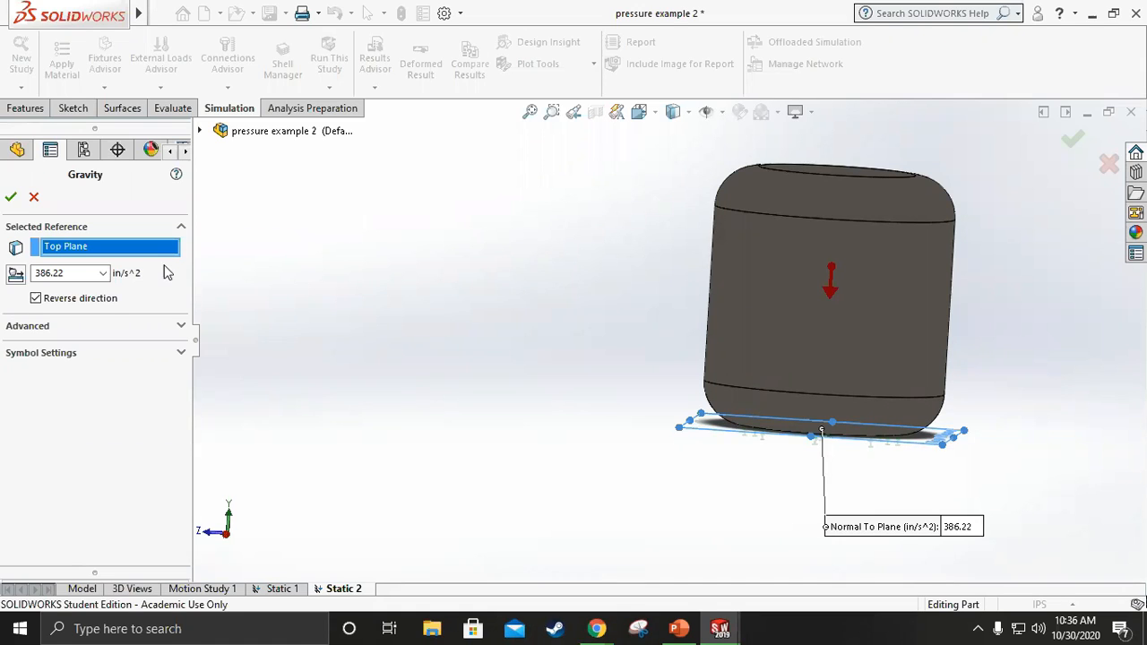
middle_drag(435, 417, 600, 391)
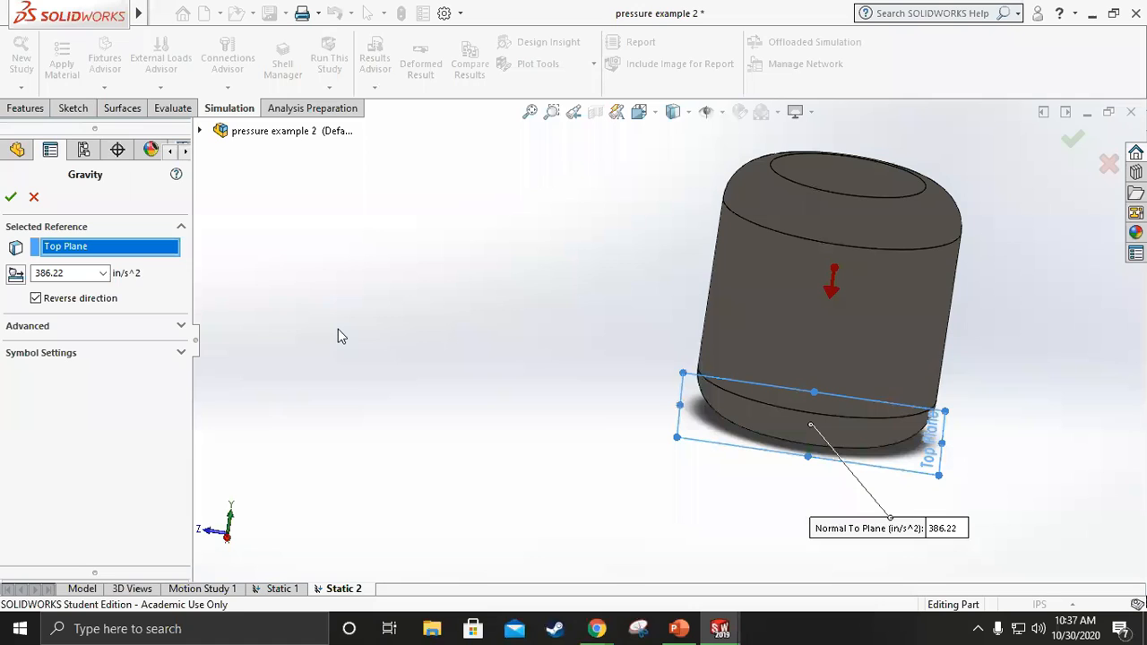
click(77, 275)
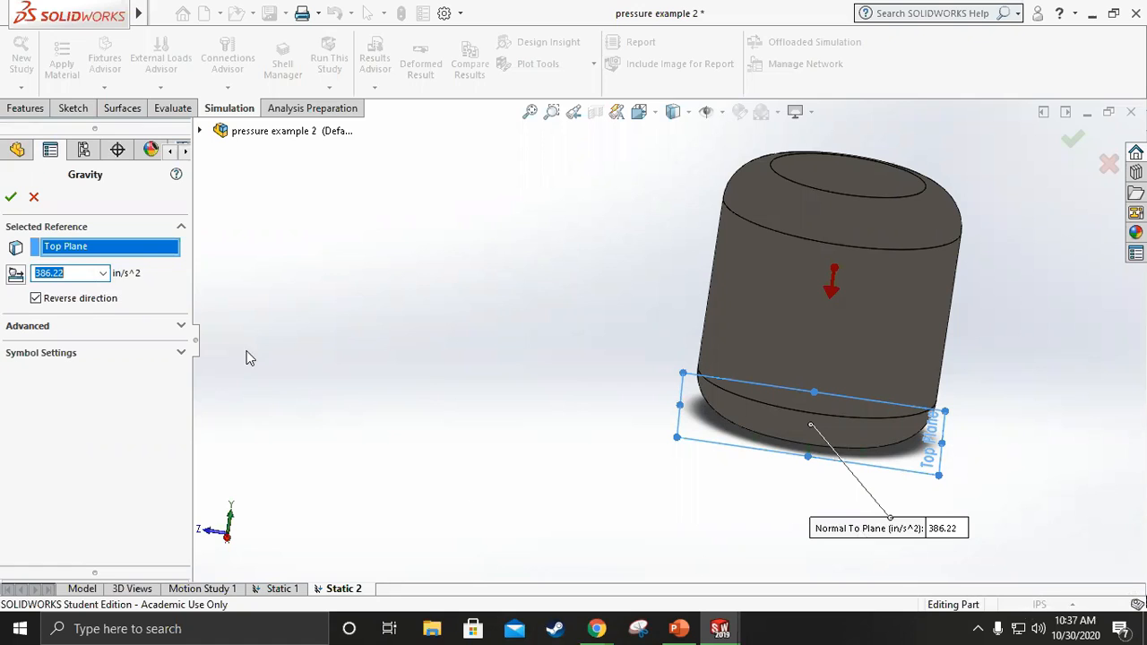
click(11, 198)
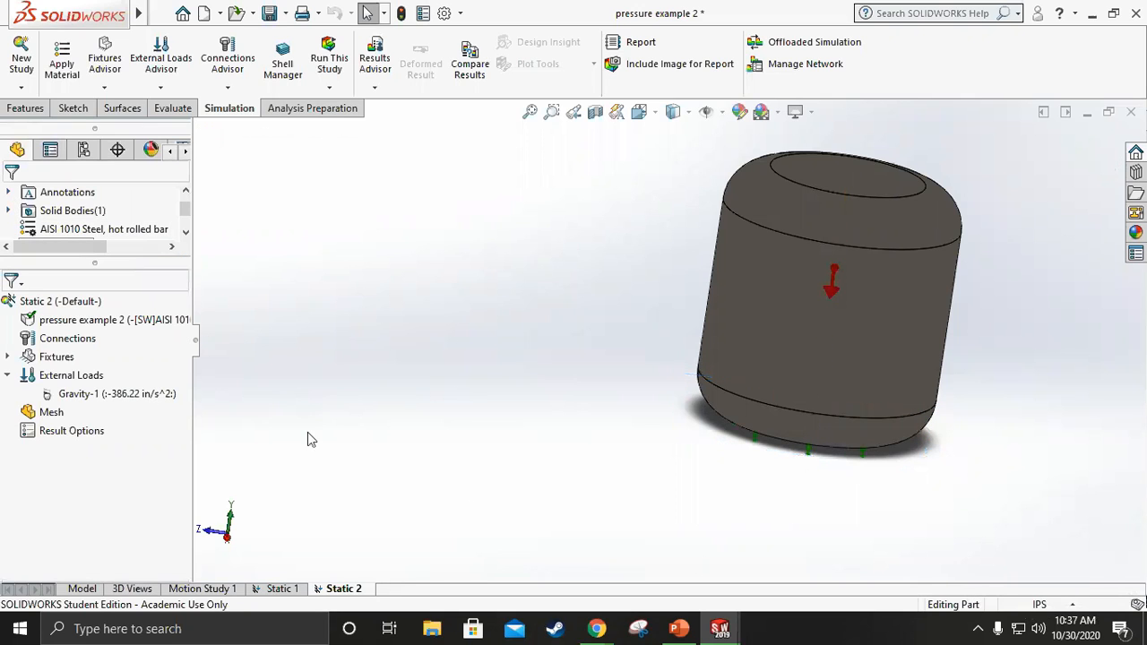
Run the Static 2 gravity study, switch its stress plot to the undeformed shape and inspect the vessel's top and bottom.
click(333, 56)
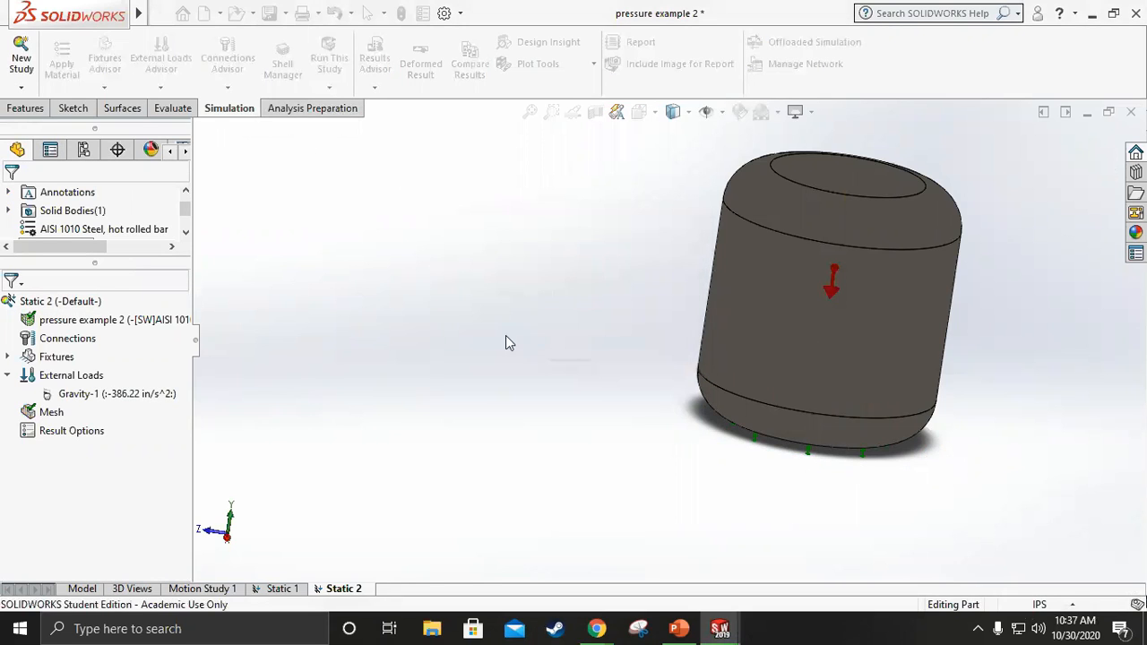
middle_drag(639, 360, 640, 333)
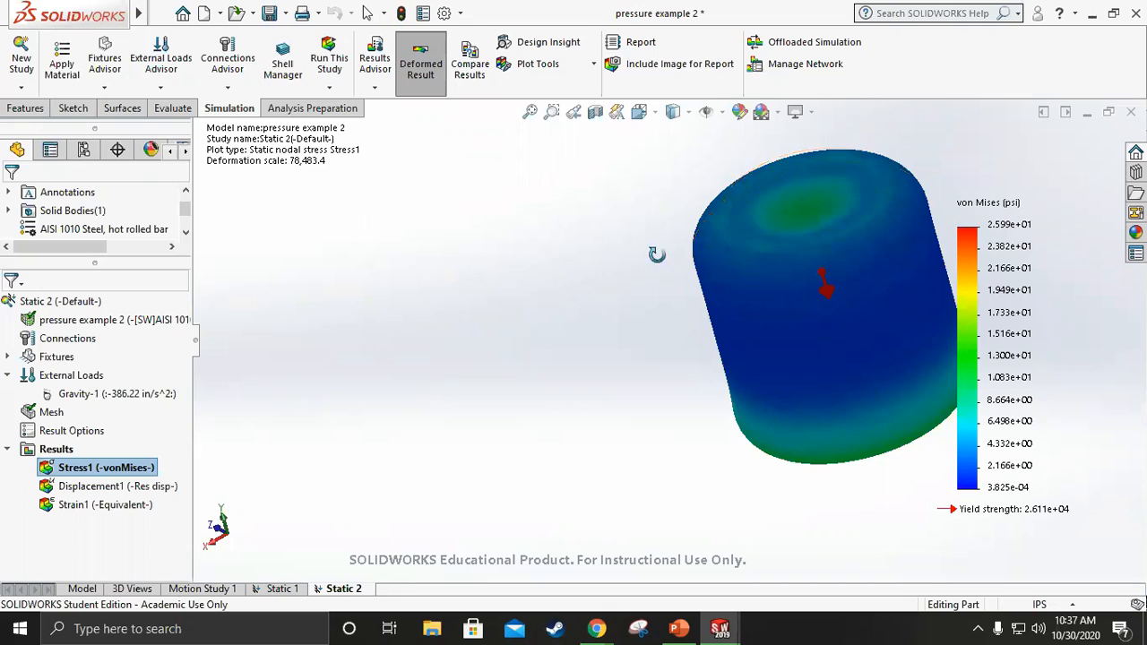
middle_drag(661, 251, 641, 330)
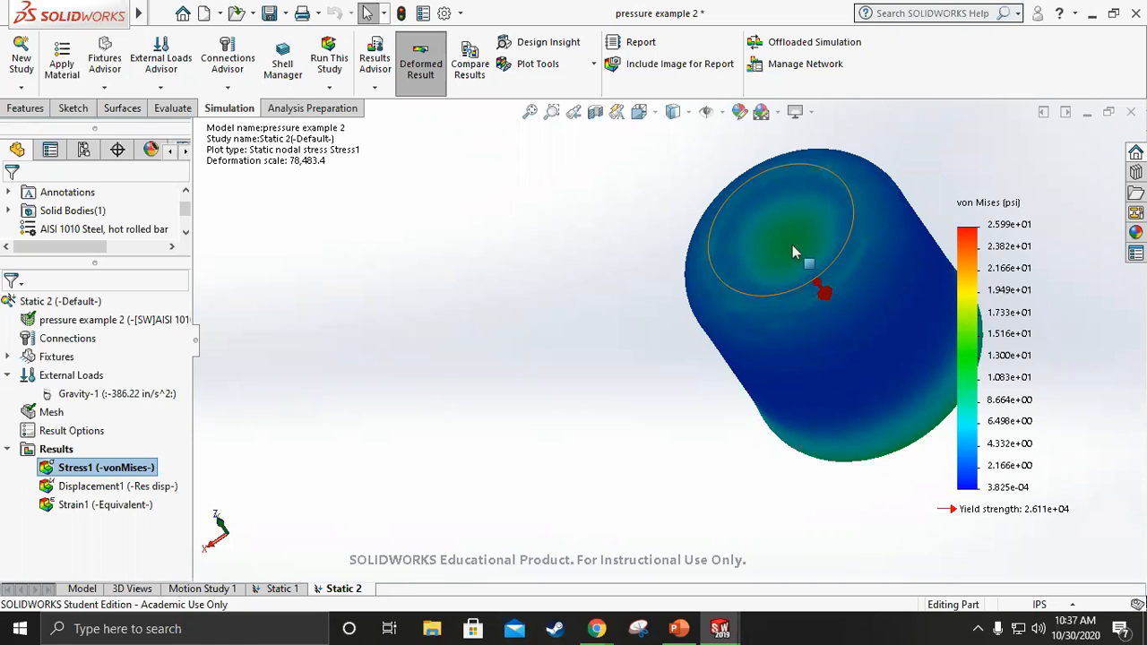
click(420, 63)
middle_drag(669, 368, 705, 443)
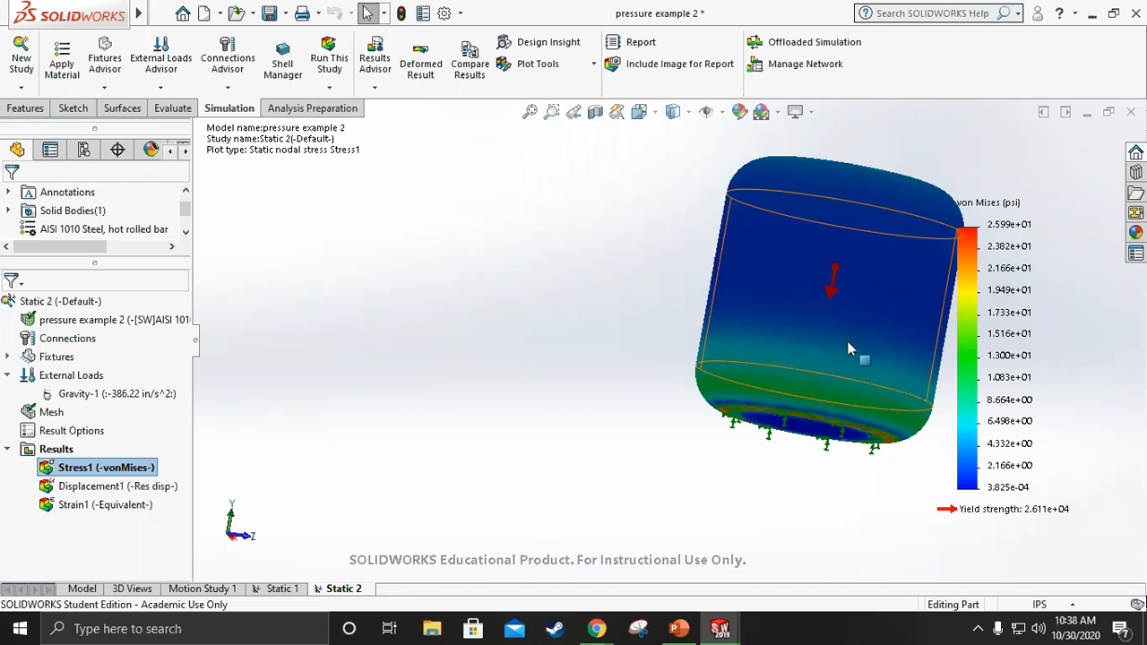
middle_drag(778, 368, 810, 386)
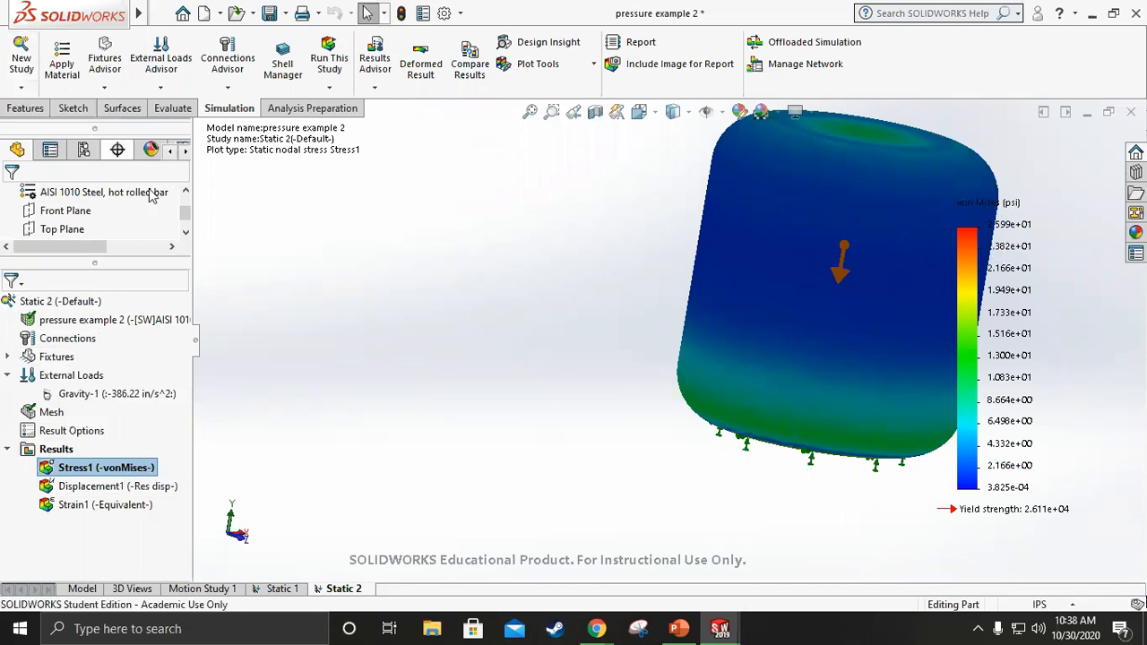
Switch to the PowerPoint presentation and show the Centrifugal Load slide.
click(679, 628)
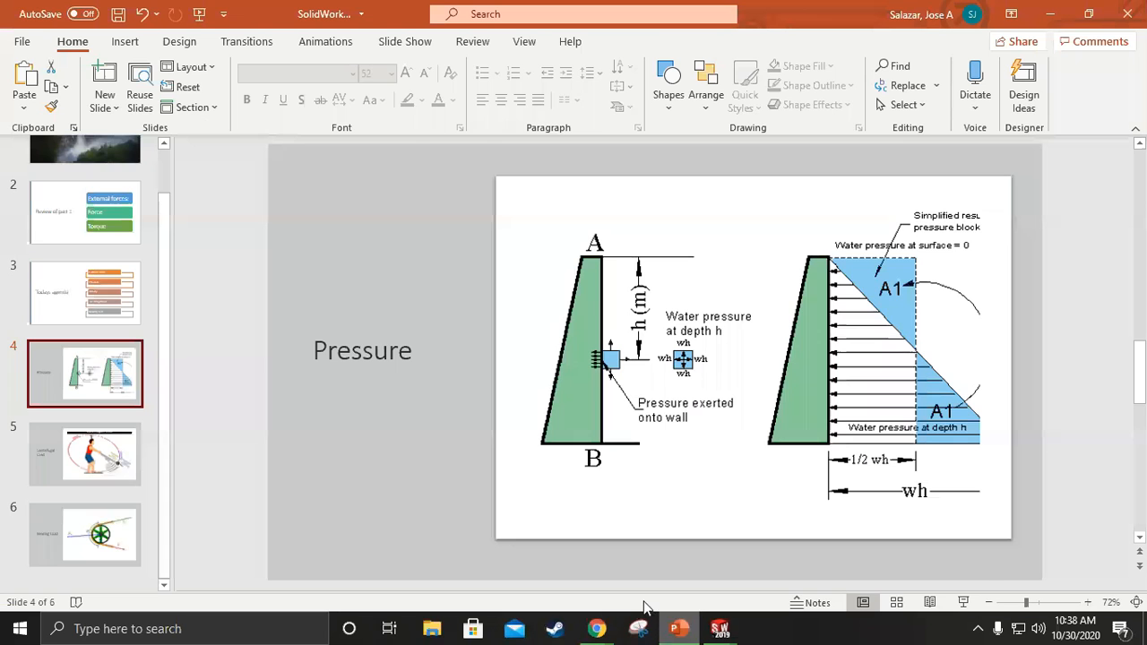
click(98, 453)
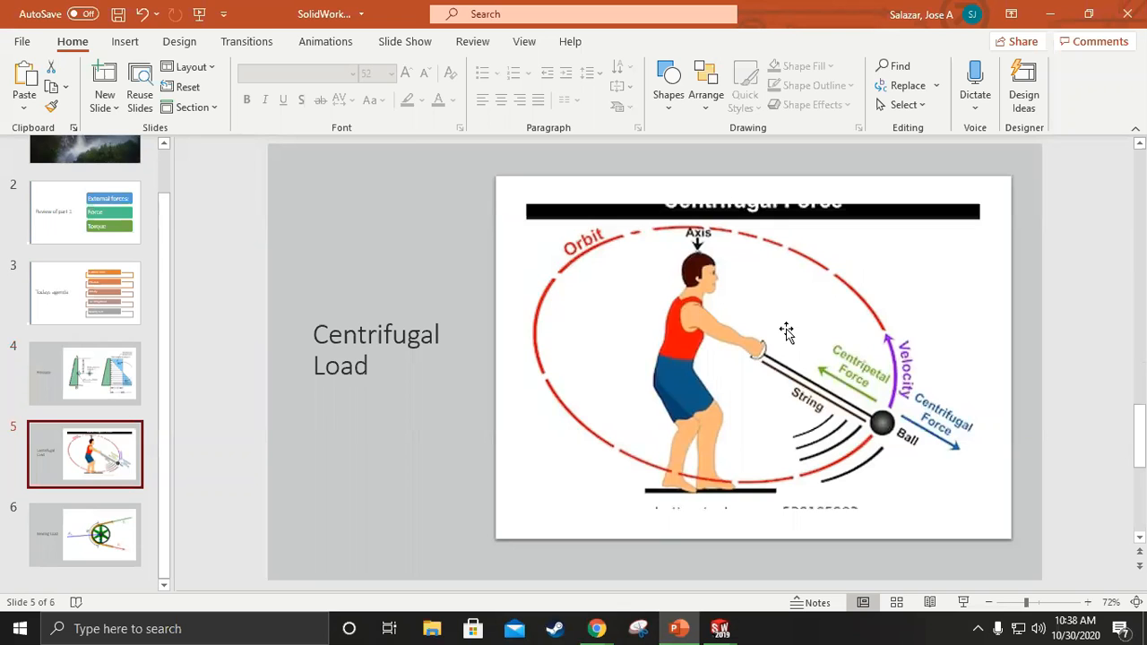
Return to the pressure example 2 window in SOLIDWORKS and open the centrifugal example part from the Simulation Examples folder.
mouse_move(720, 628)
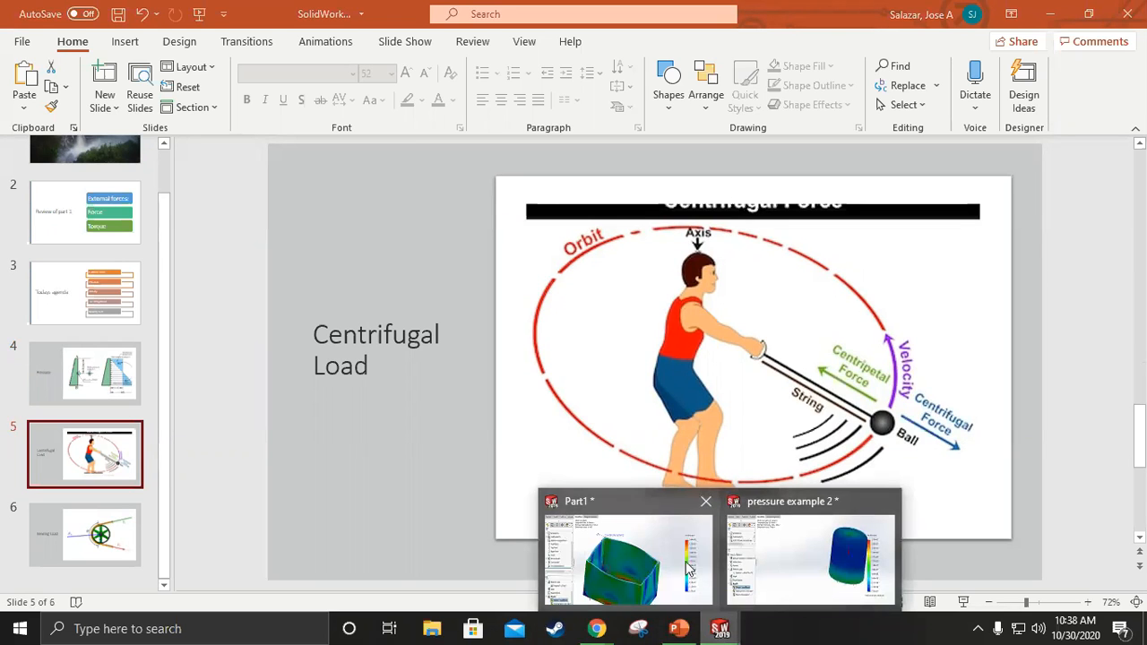
click(759, 562)
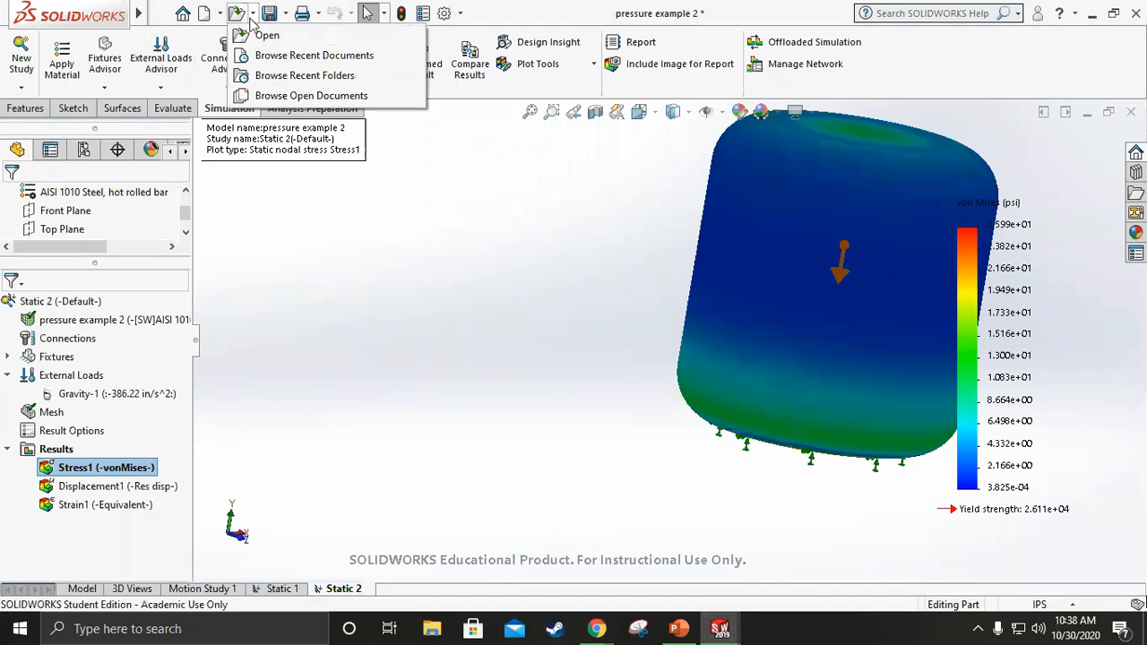
click(256, 35)
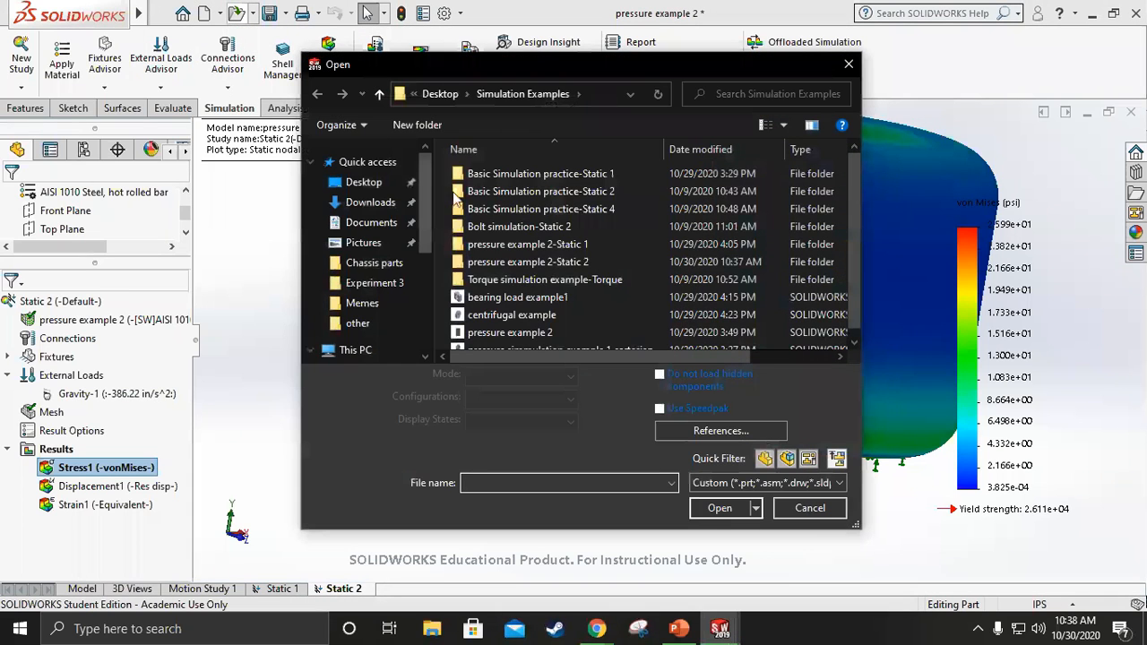
click(511, 315)
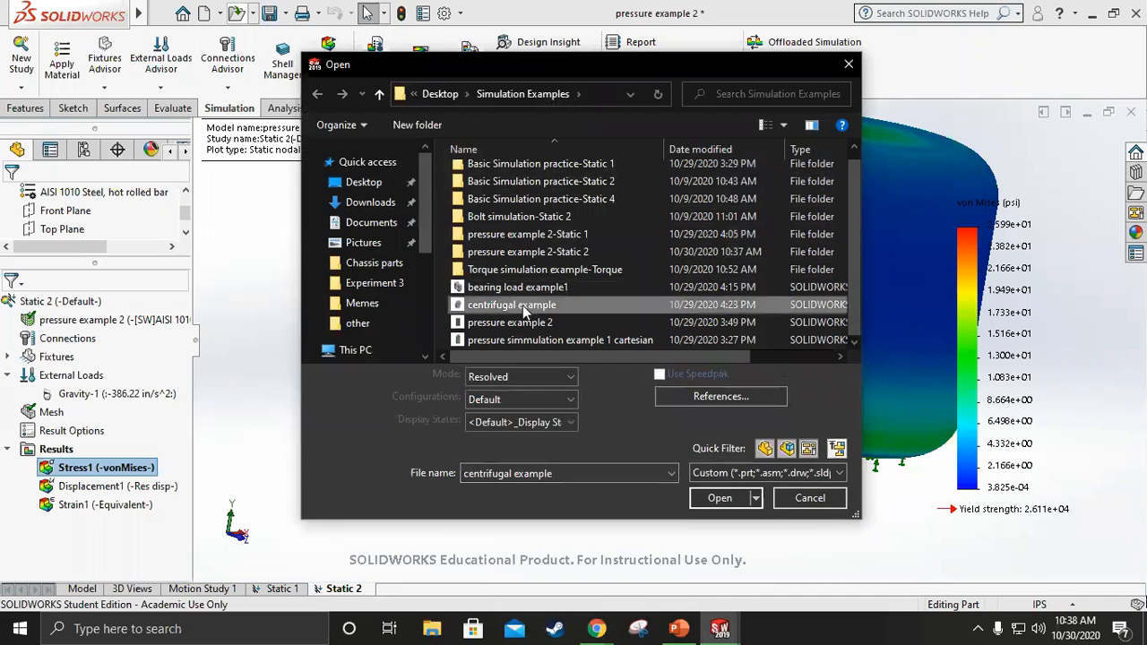
click(748, 499)
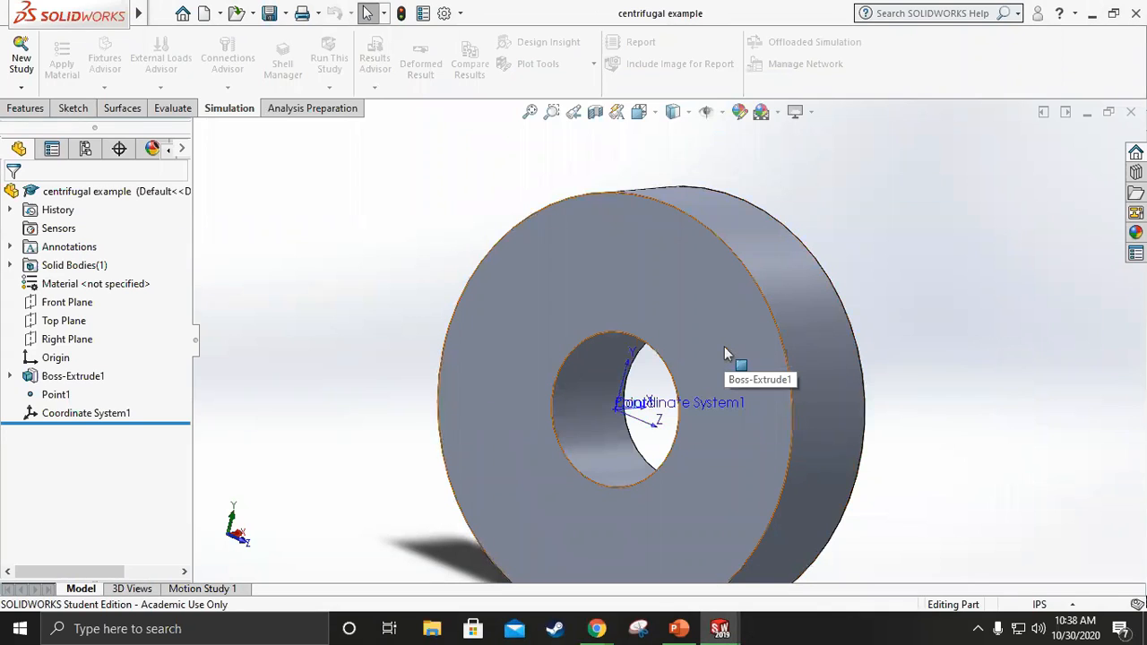
click(1117, 535)
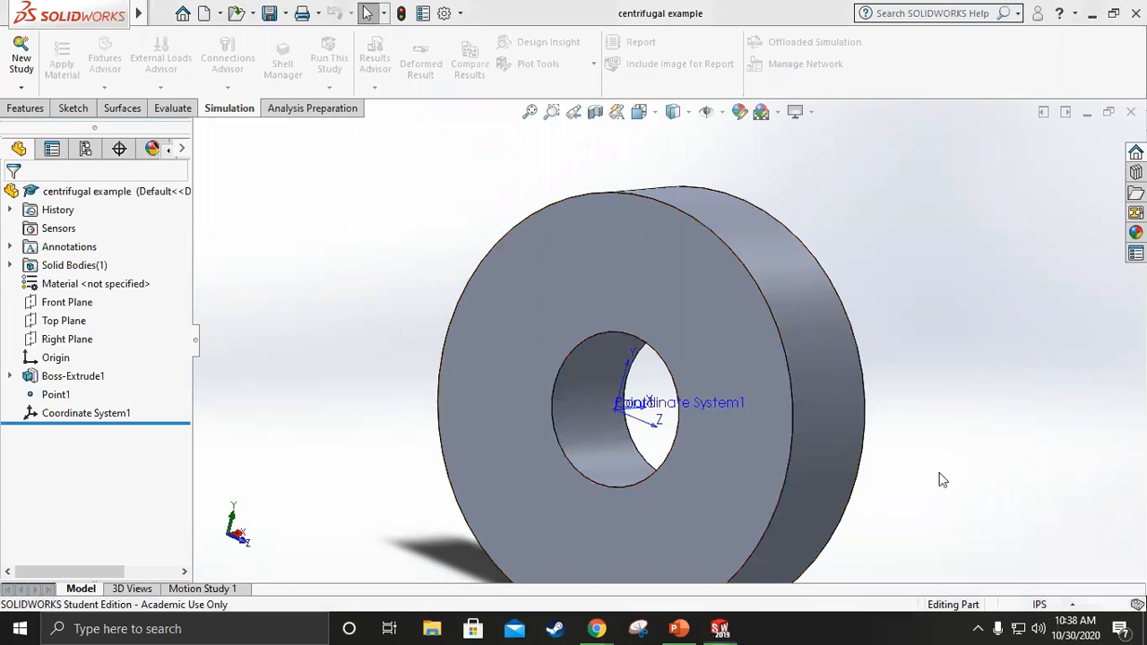
middle_drag(400, 333, 420, 330)
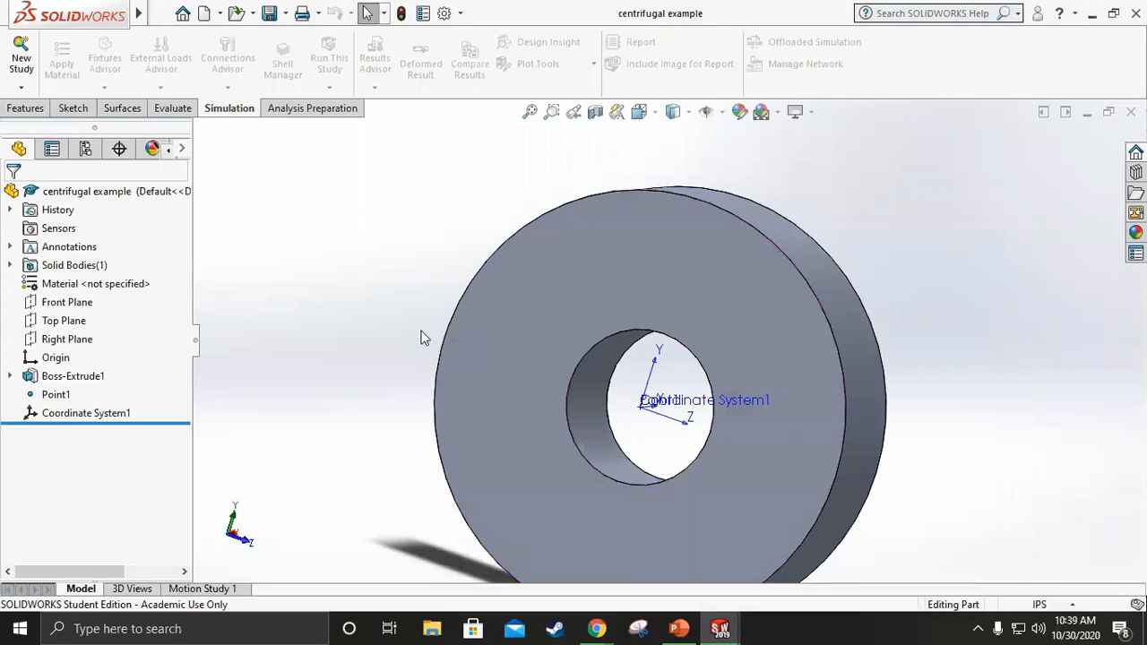
Switch to PowerPoint to show the Centrifugal Load slide, and return to the centrifugal example part in SOLIDWORKS.
click(1114, 531)
click(678, 629)
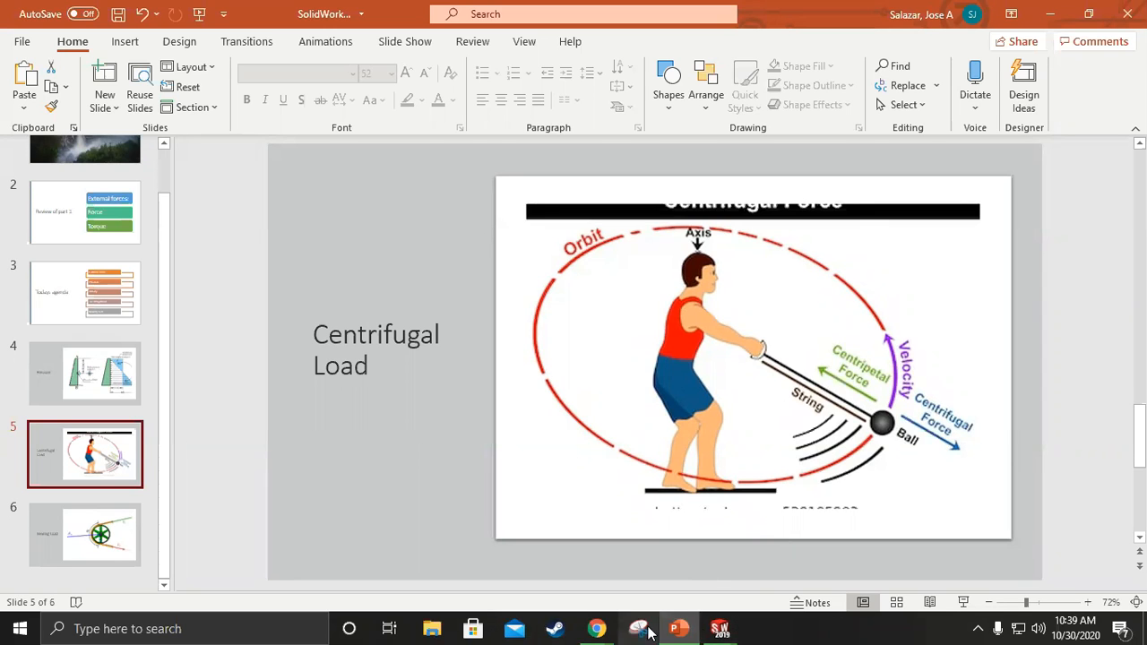
mouse_move(728, 633)
click(860, 556)
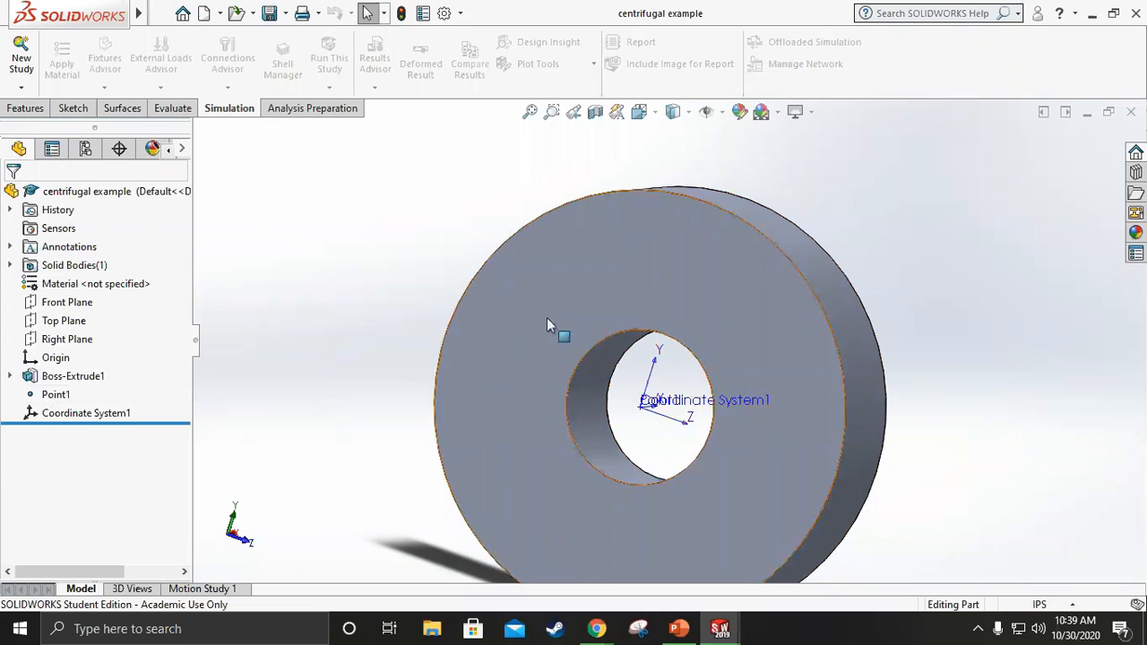
Inspect the ring from both sides and create a new Static study for it.
middle_drag(354, 428, 295, 417)
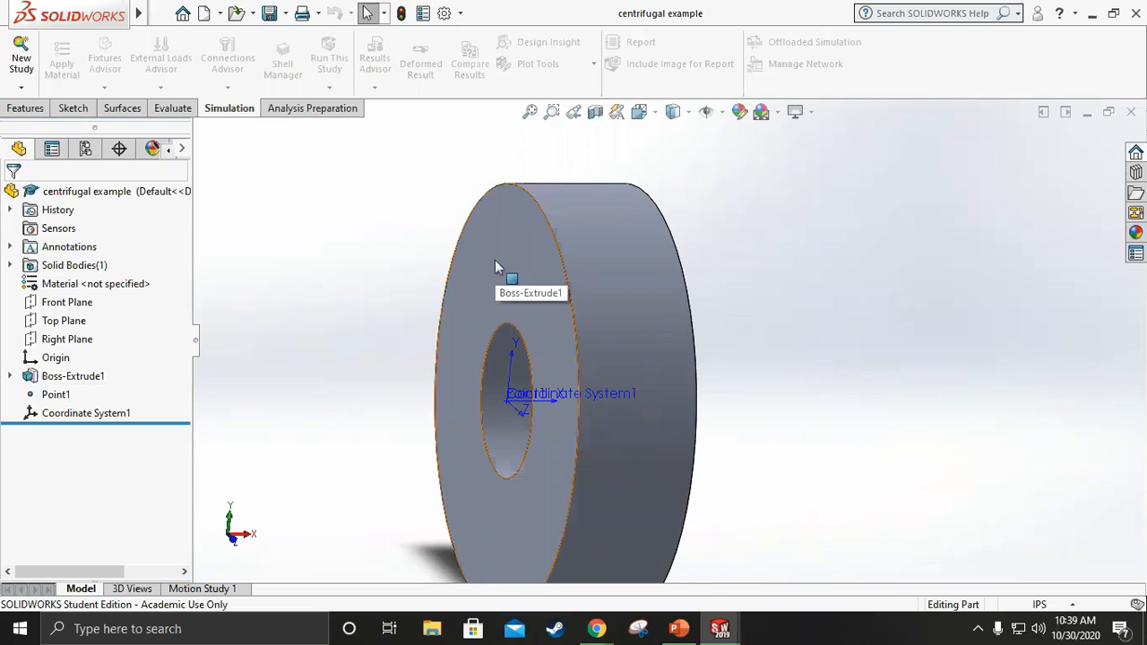
middle_drag(344, 456, 433, 338)
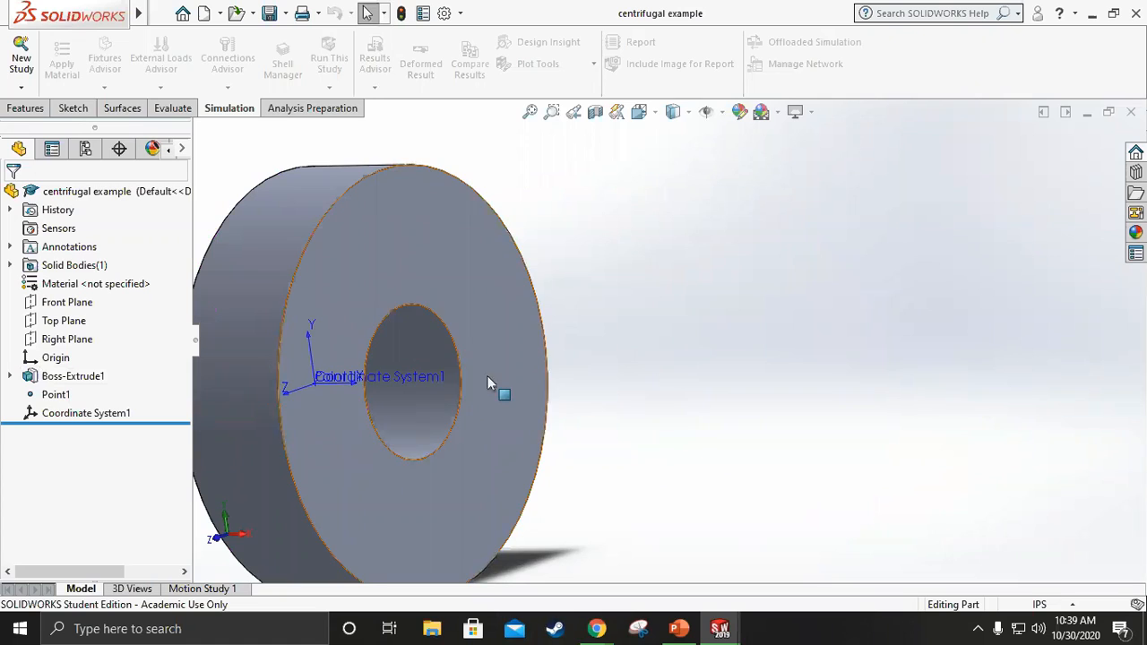
click(428, 400)
middle_drag(642, 403, 747, 384)
click(27, 65)
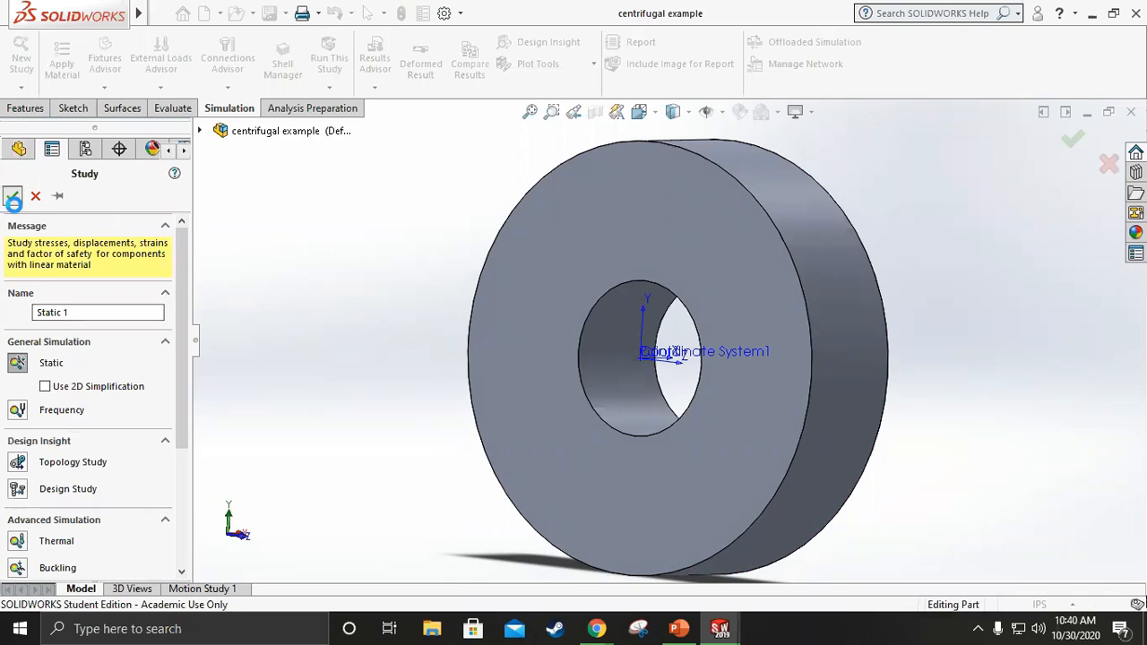
click(12, 195)
Open the material library for the ring body in the static study and collapse the Steel category.
click(108, 305)
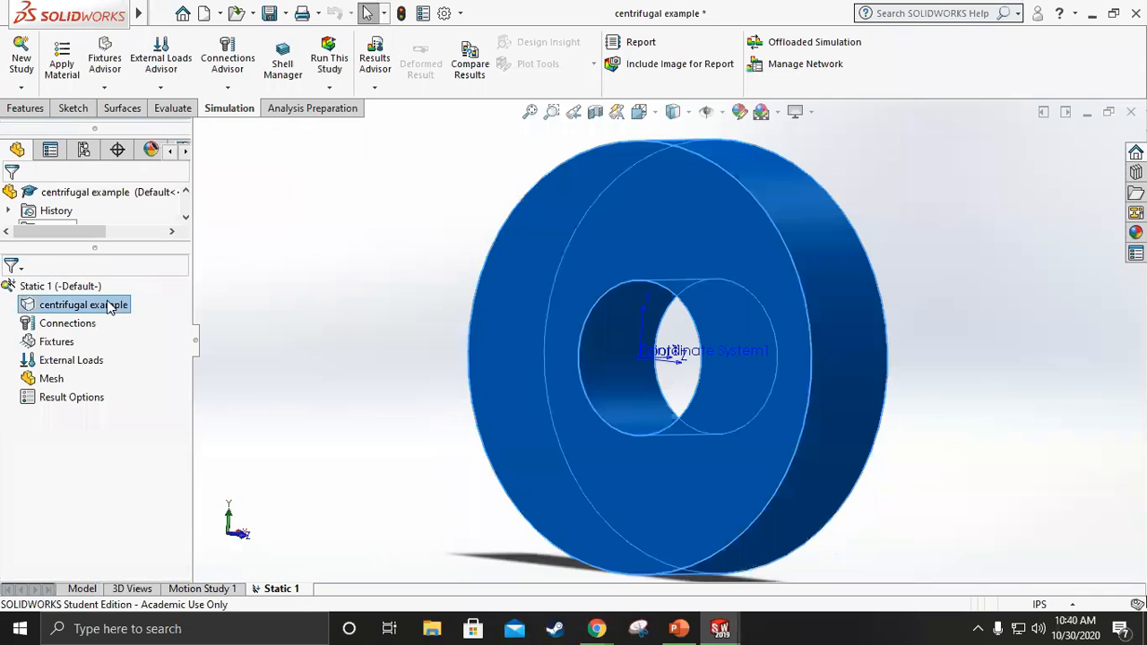
right_click(110, 305)
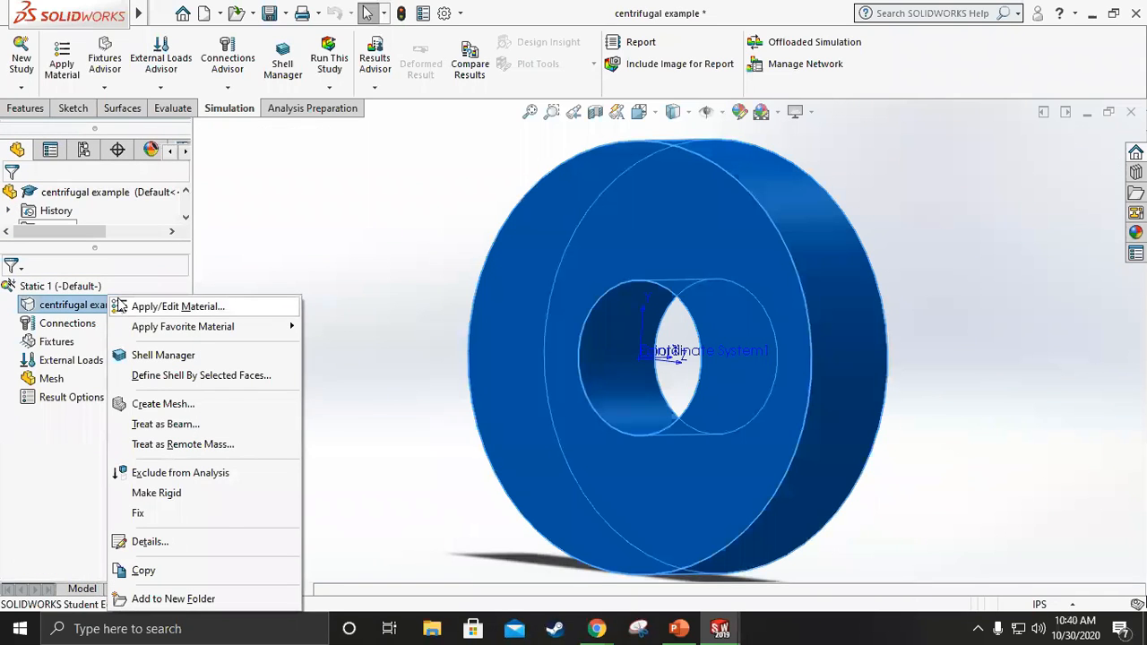
click(170, 311)
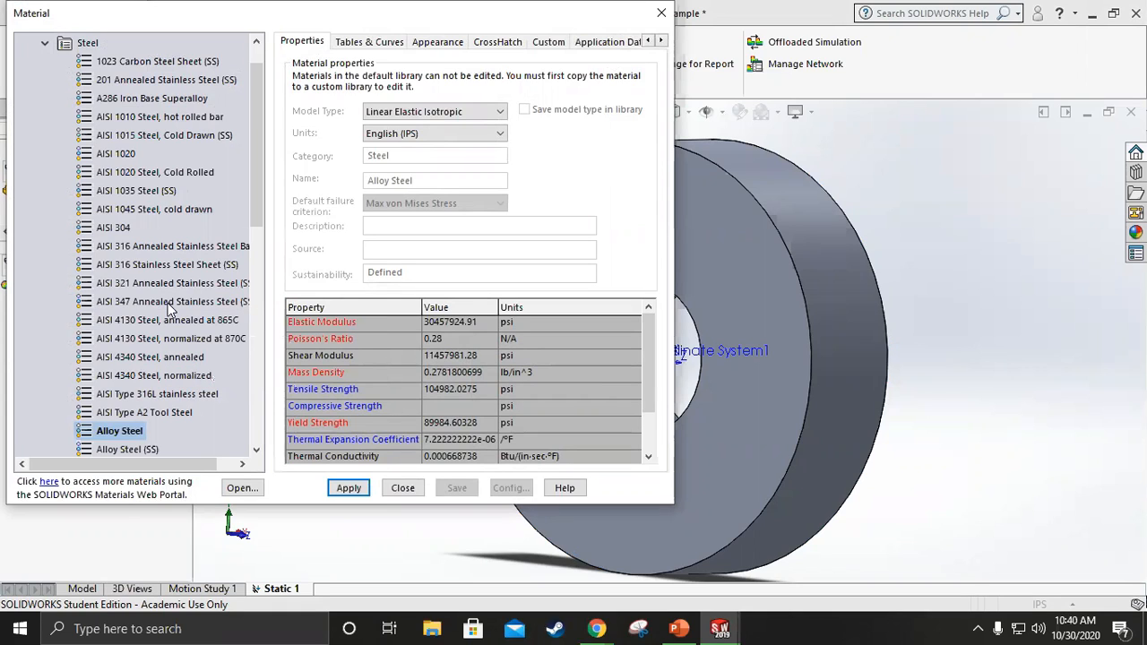
click(46, 43)
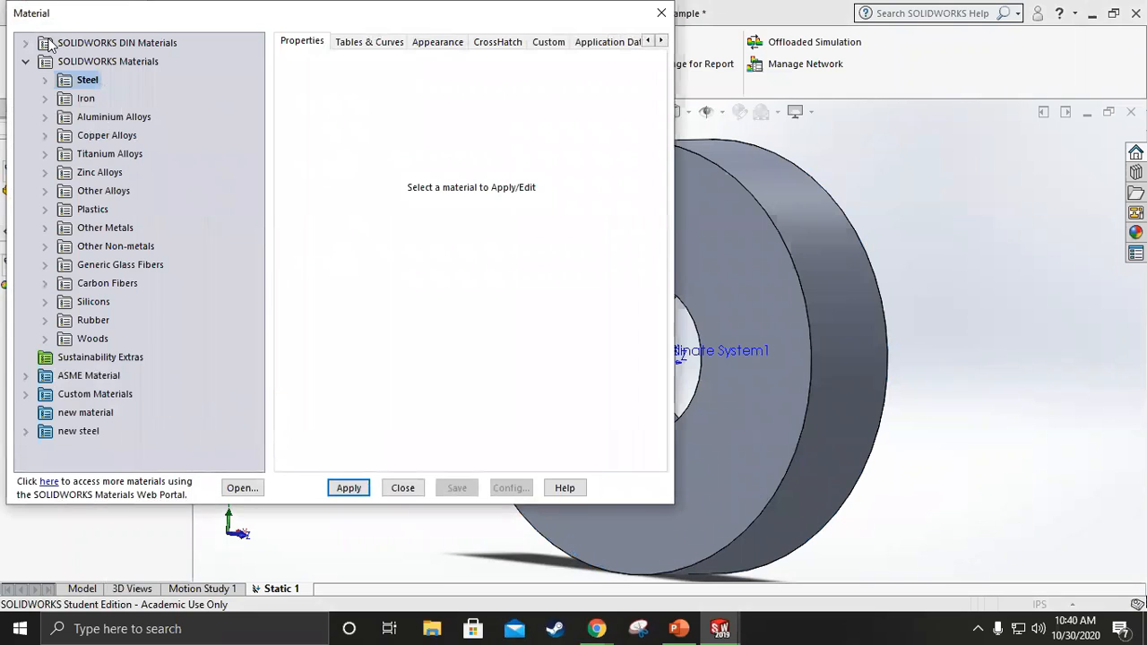
Try to apply BUTYL from the Rubber category as the ring's material.
click(43, 323)
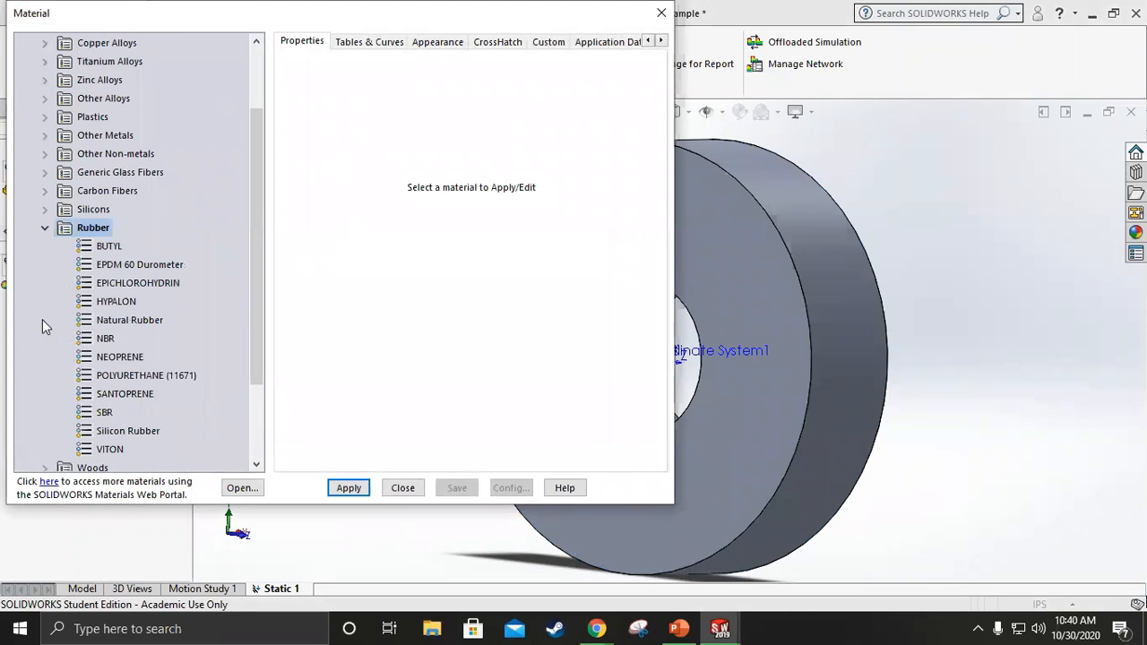
click(115, 247)
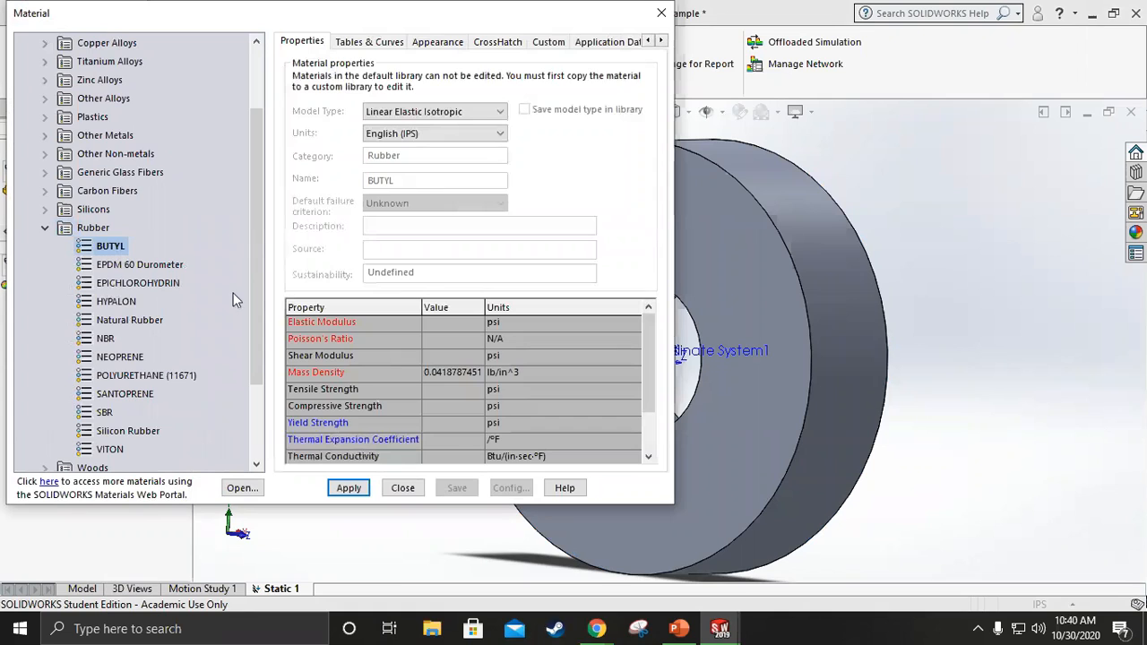
click(360, 488)
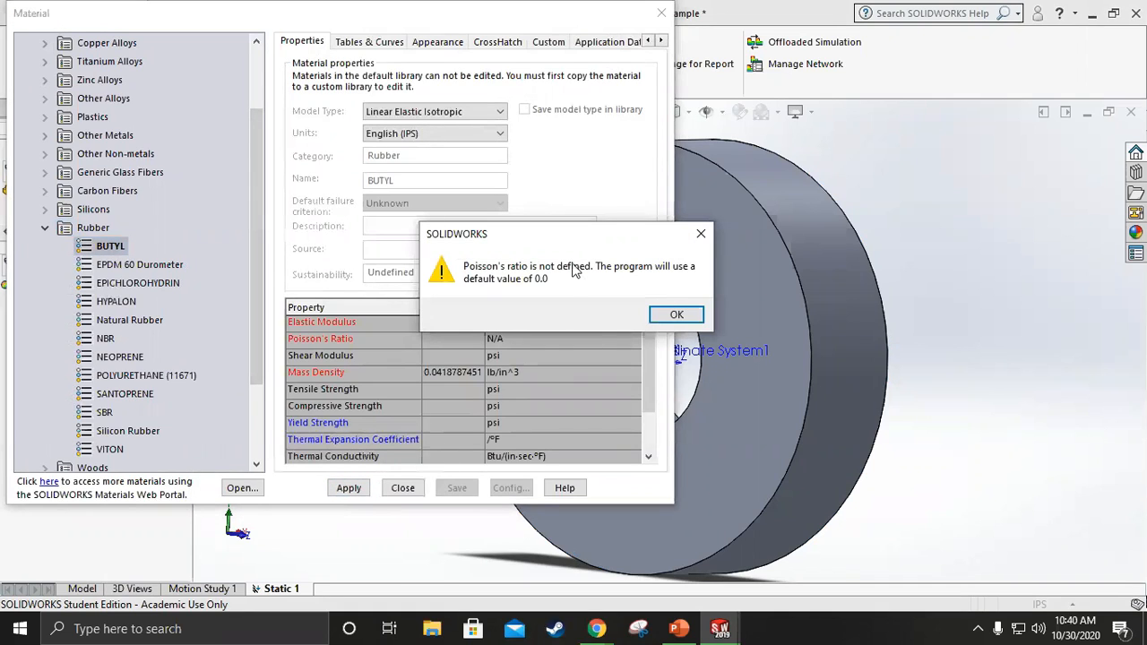
click(679, 314)
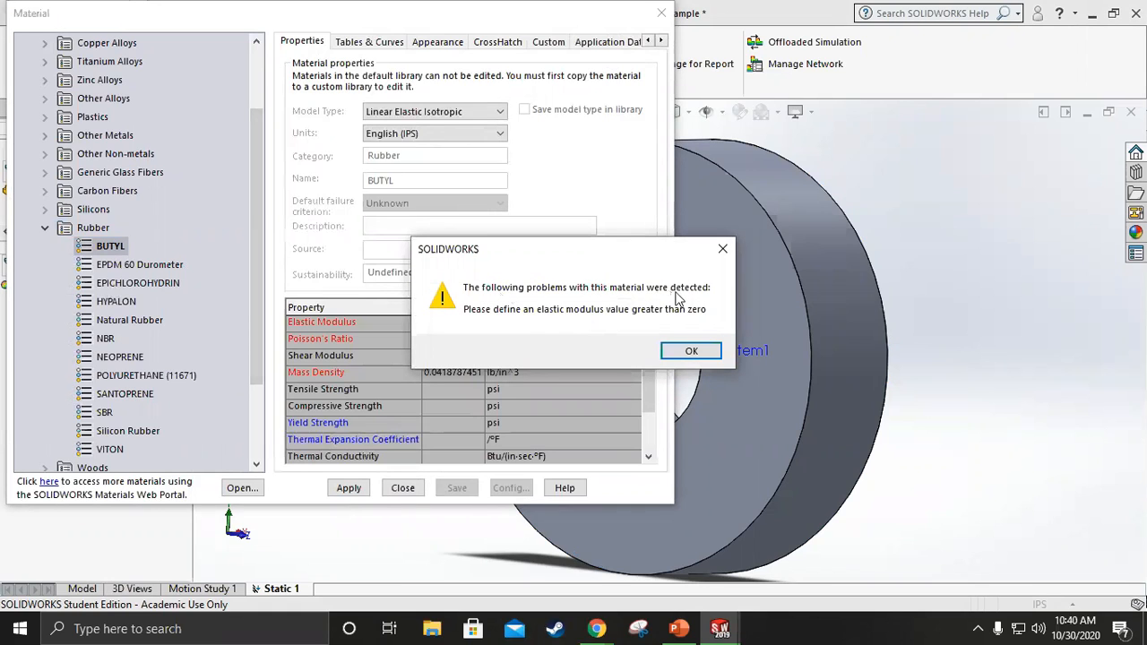
click(691, 350)
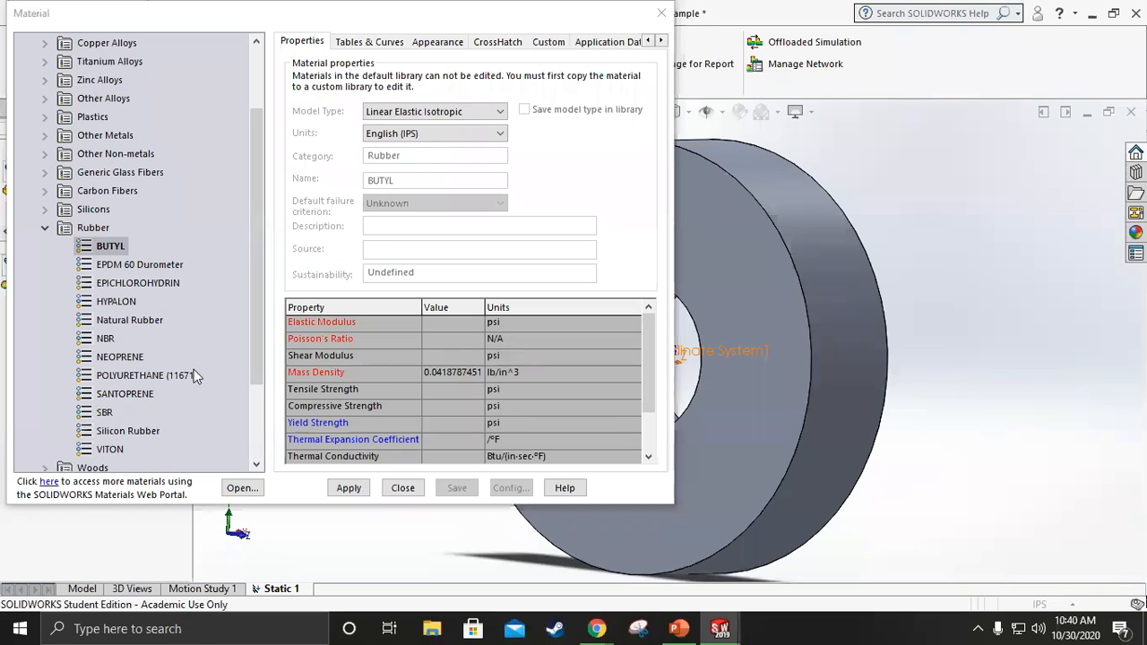
Examine the properties of the other rubber materials, including EPICHLOROHYDRIN, POLYURETHANE (11671), Silicon Rubber and VITON, and collapse the Rubber category.
click(133, 267)
click(125, 284)
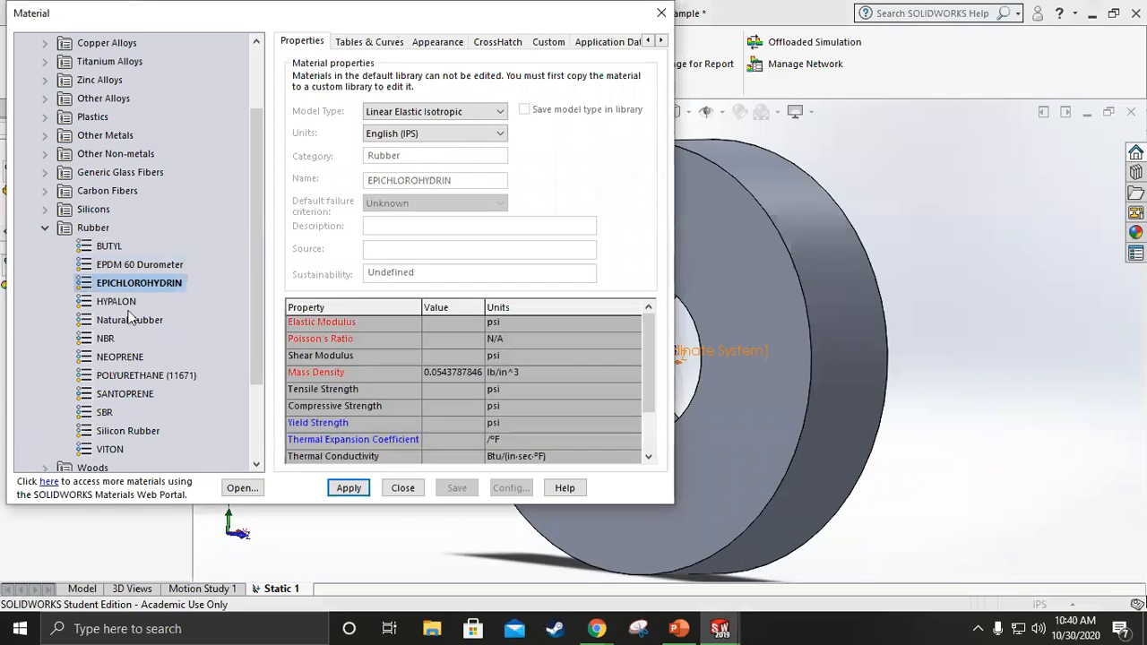
click(125, 303)
click(131, 338)
click(133, 378)
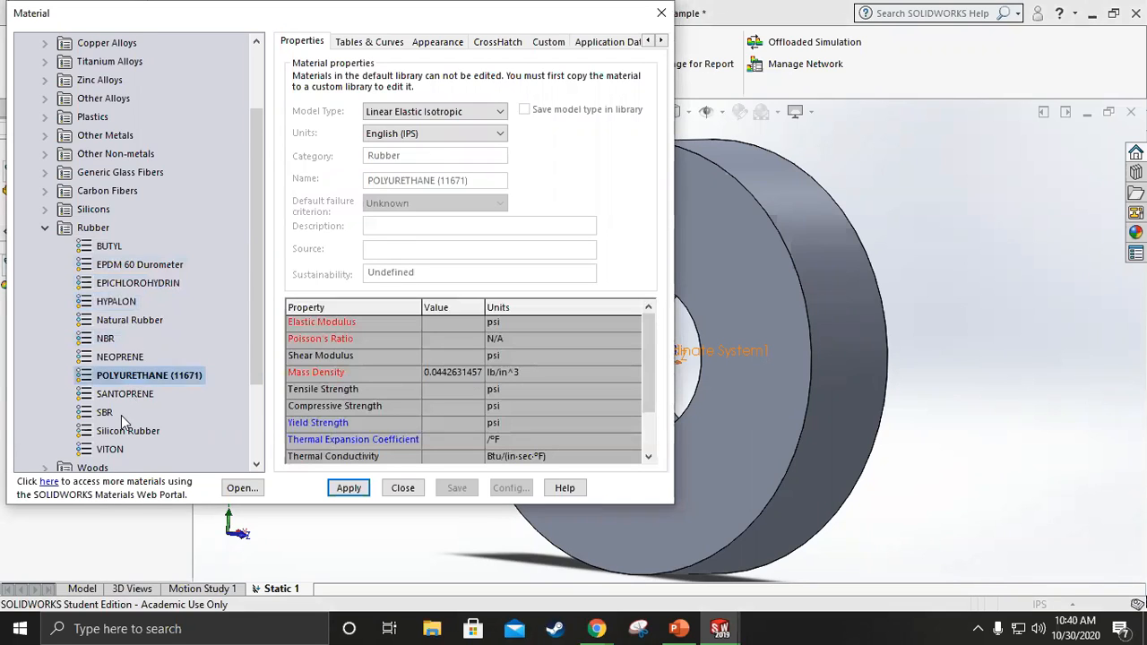
scroll(121, 415, down, 2)
click(112, 303)
click(125, 319)
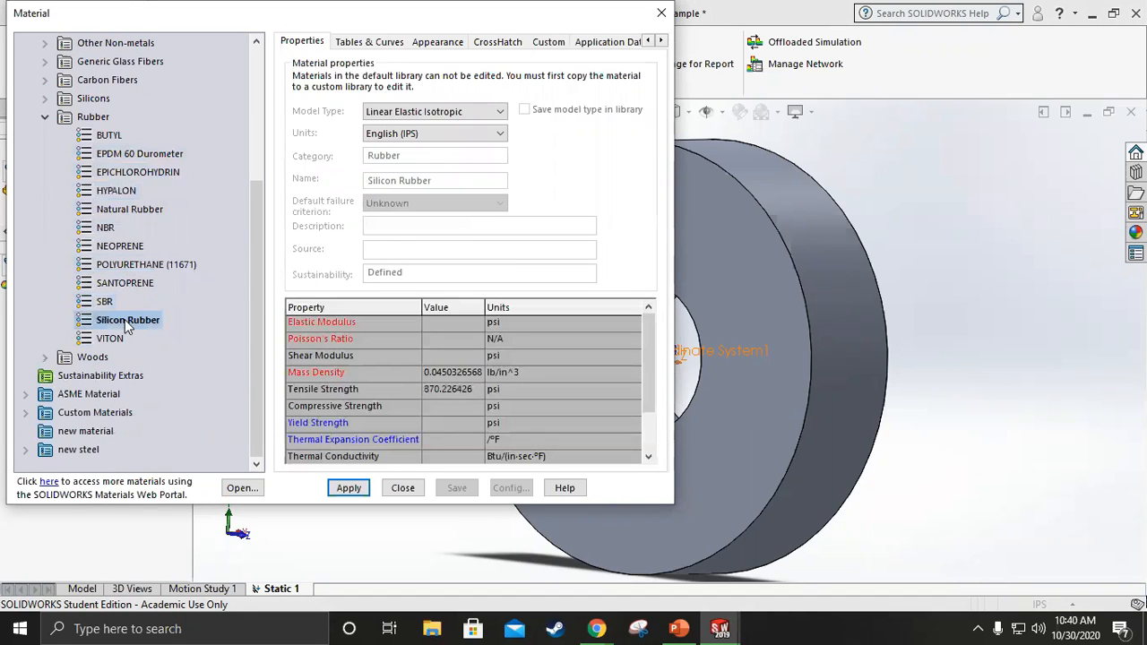
click(132, 338)
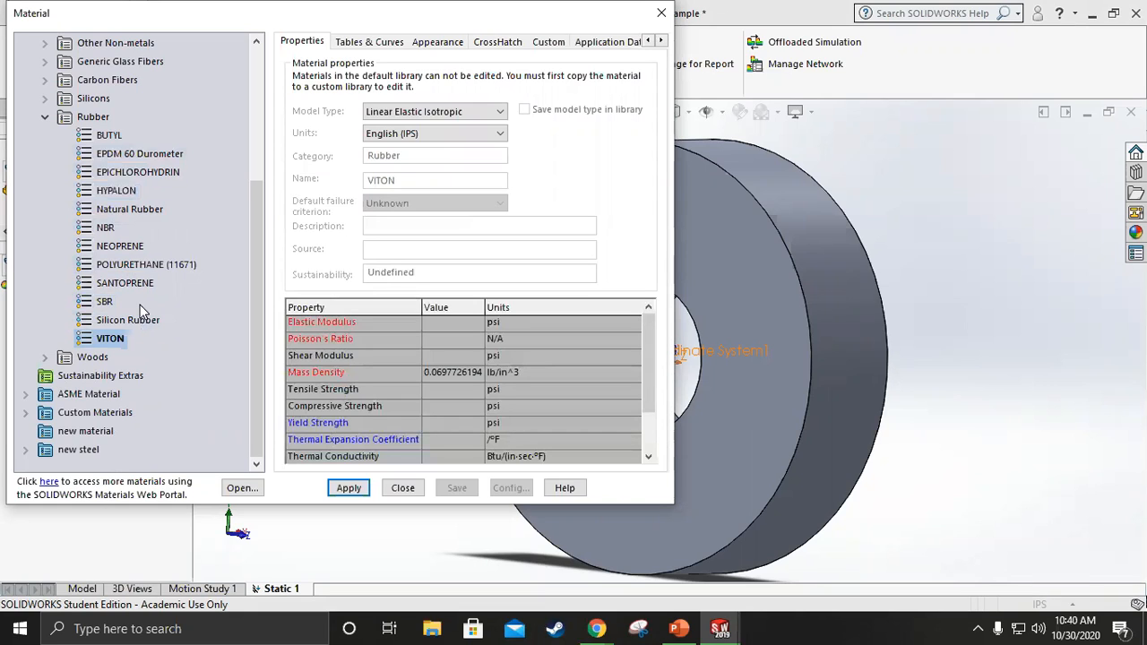
scroll(140, 304, up, 3)
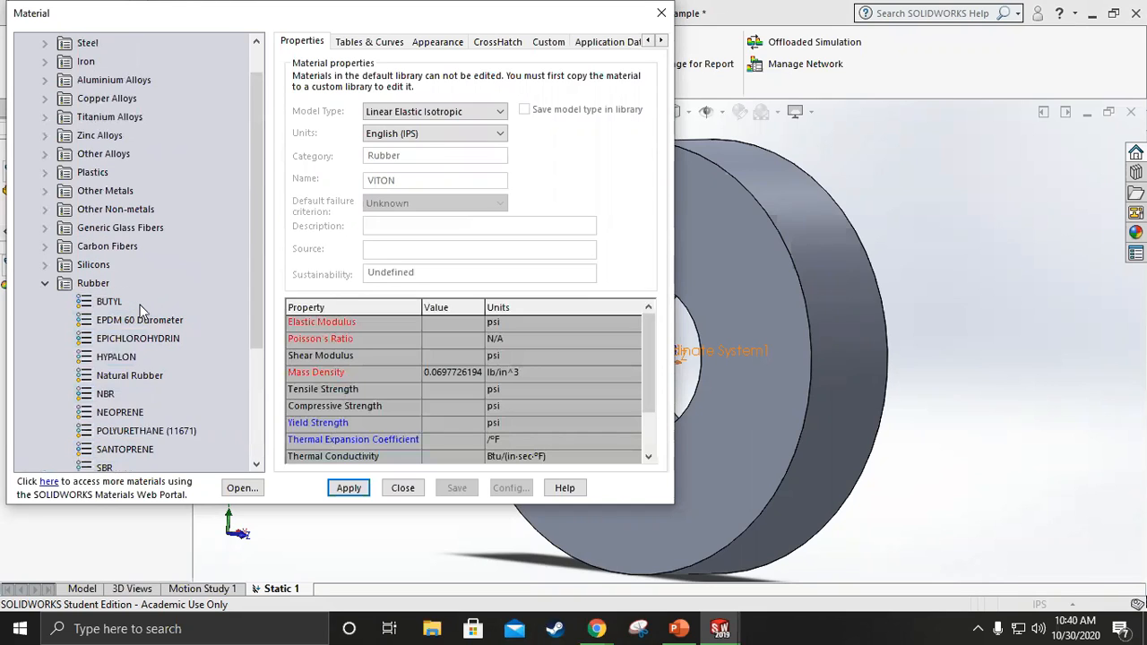
click(43, 285)
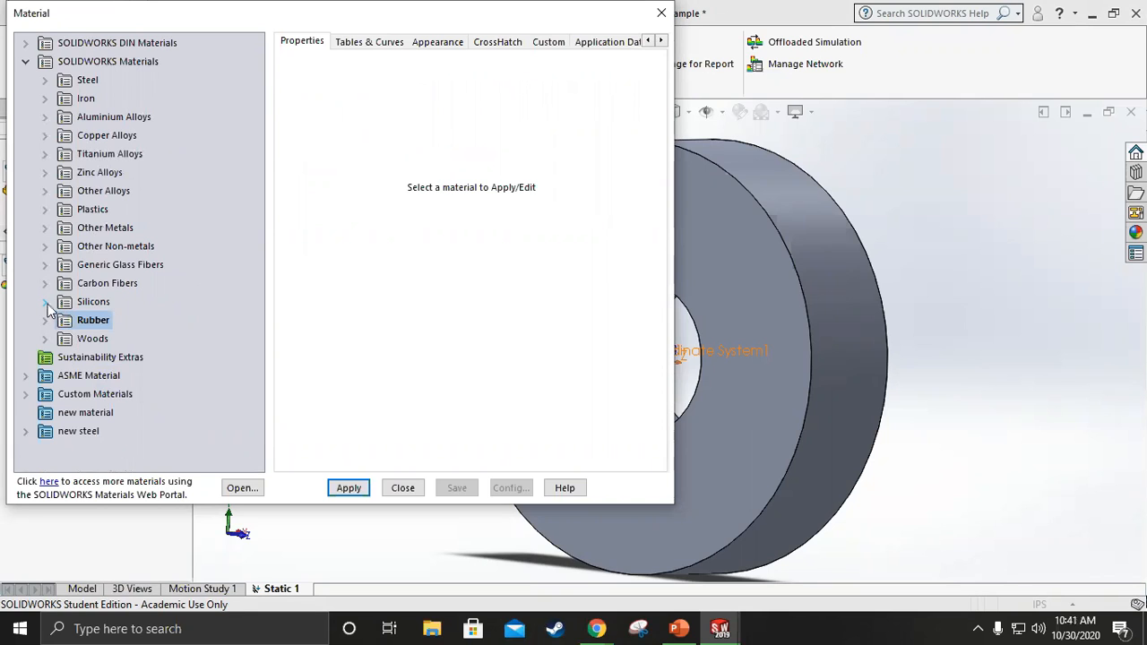
Apply Silicon from the Silicons category to the ring and close the material library.
click(45, 302)
click(110, 320)
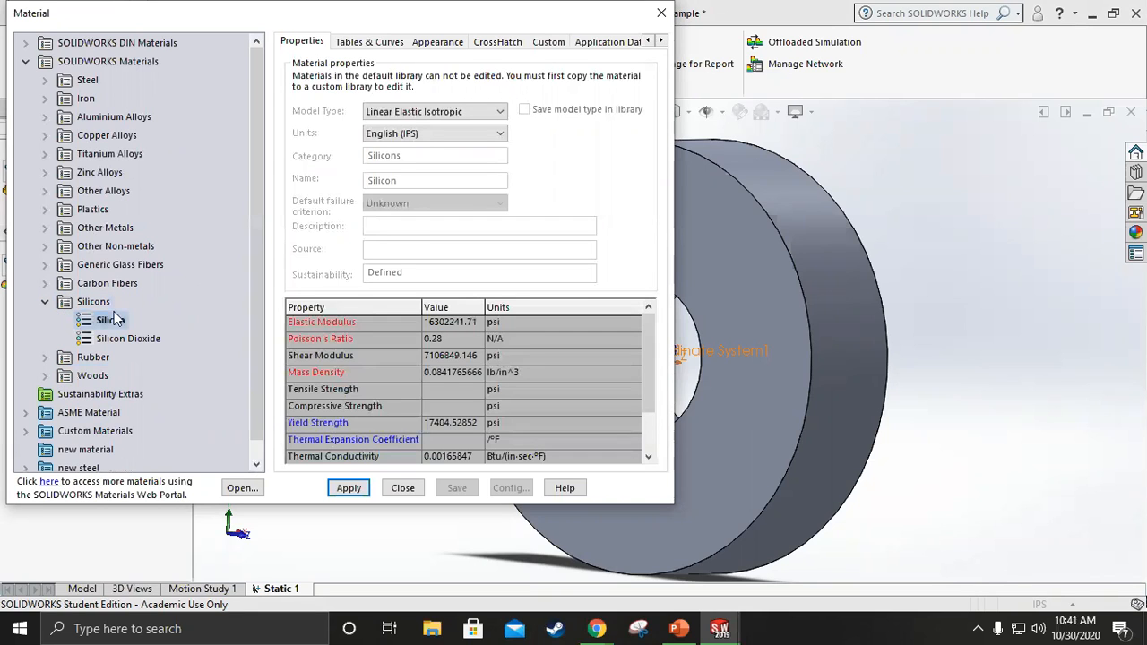
click(348, 488)
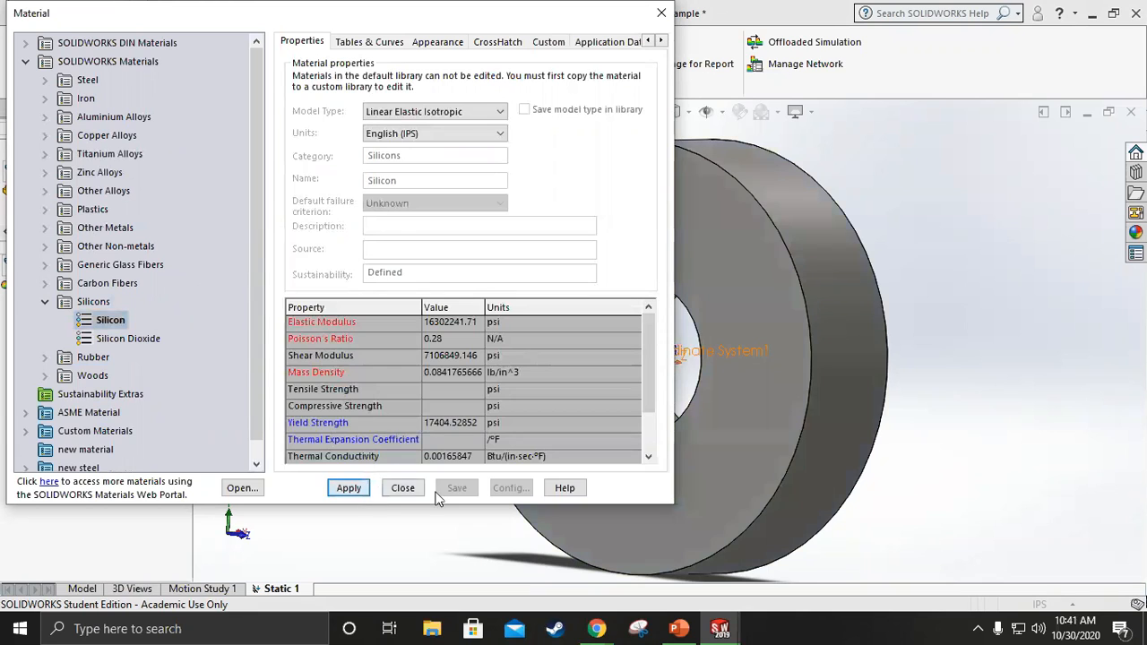
click(402, 487)
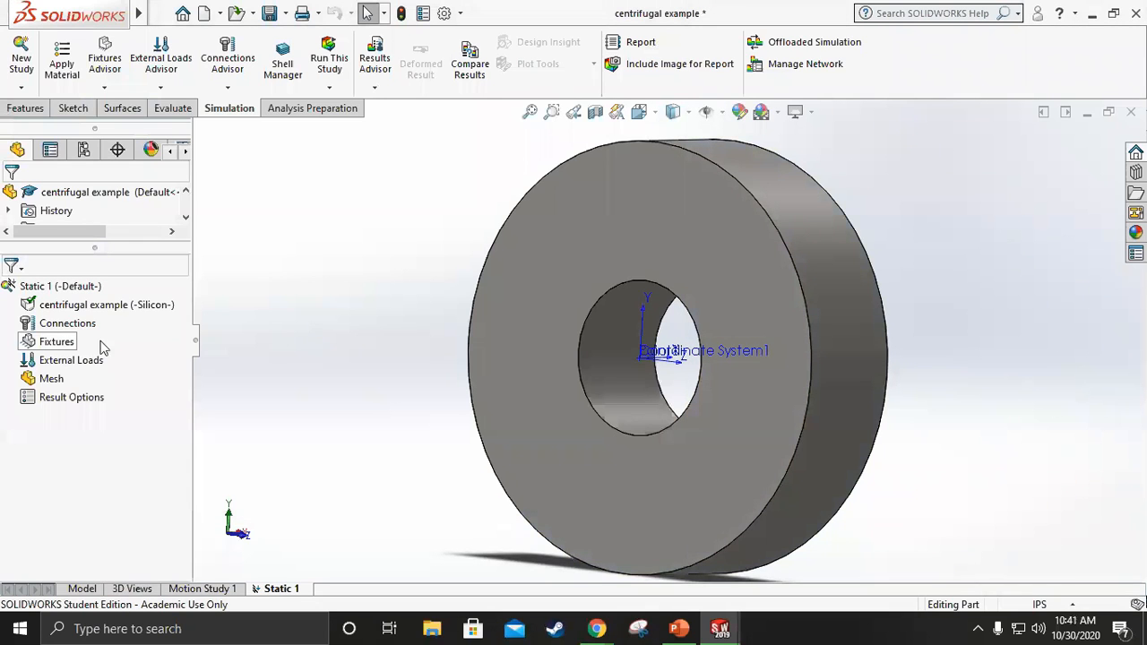
Add a Fixed Geometry fixture to the inner cylindrical face of the ring's bore.
right_click(70, 344)
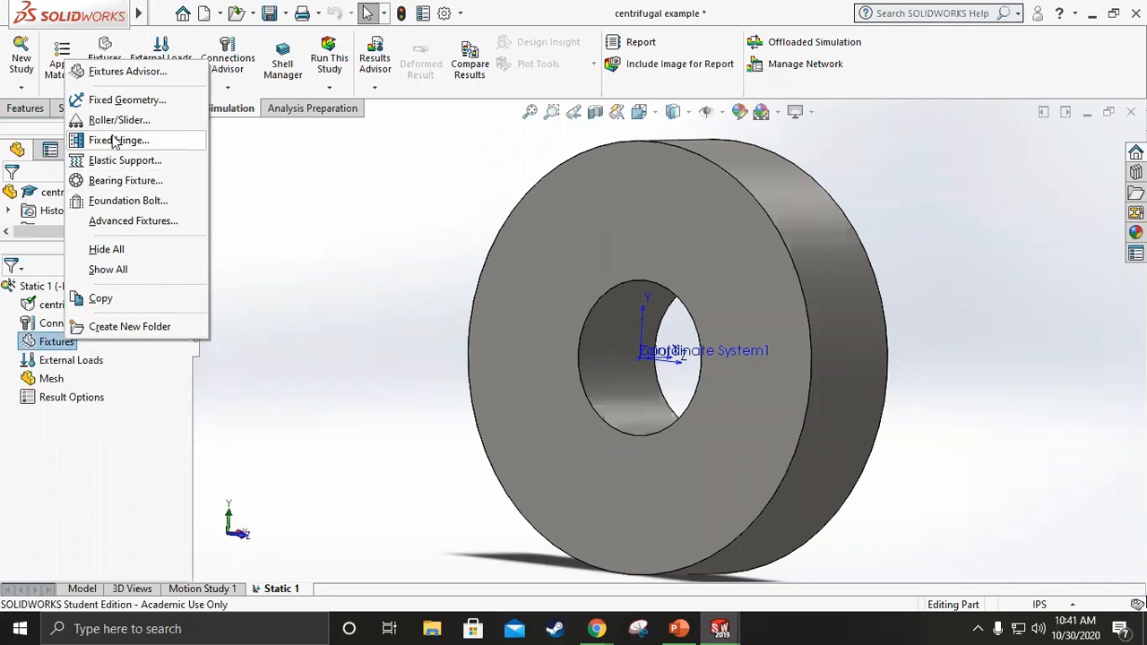
click(125, 100)
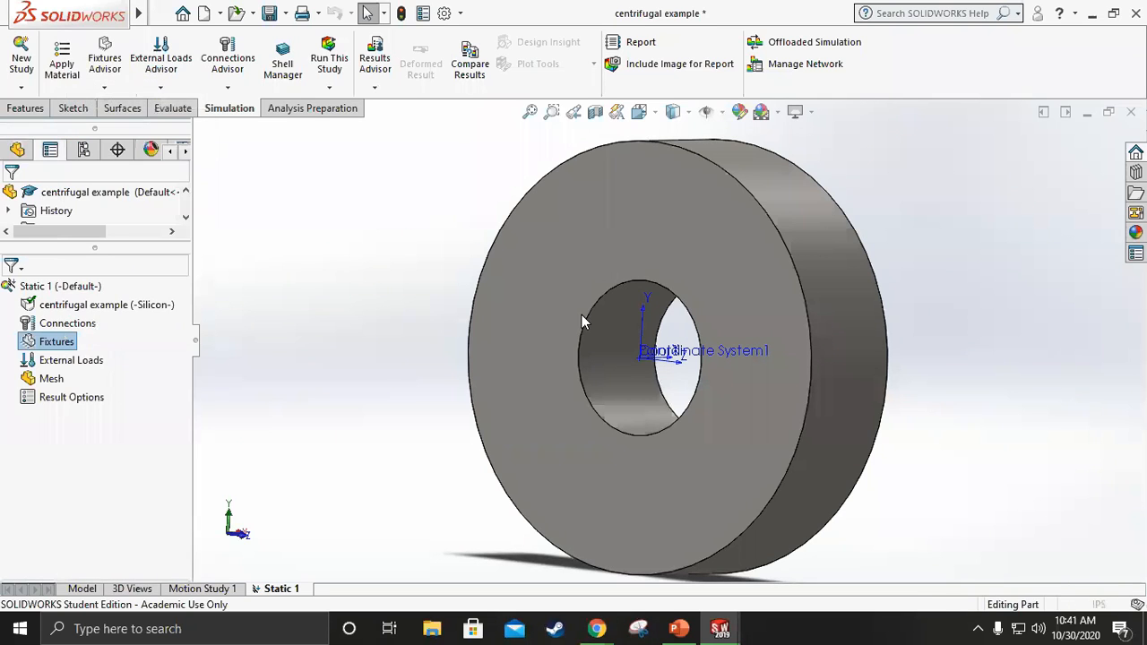
click(608, 342)
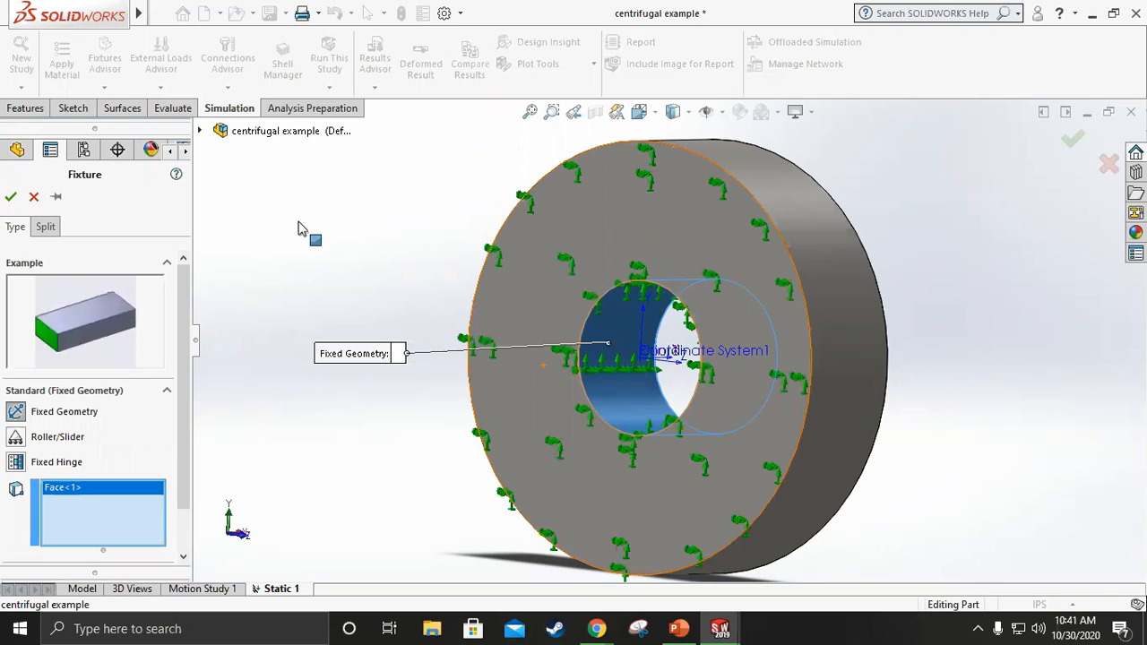
click(11, 196)
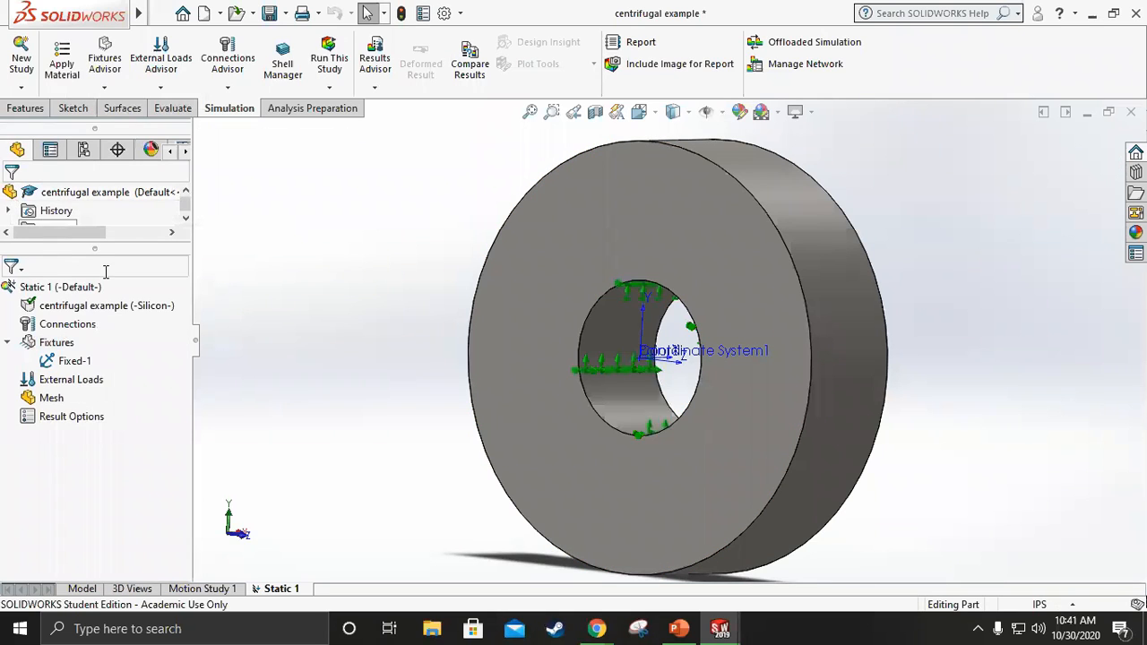
Add a centrifugal load referenced to the ring's outer cylindrical face, with angular velocity 90 Hz and angular acceleration 4 Hz/s.
right_click(78, 382)
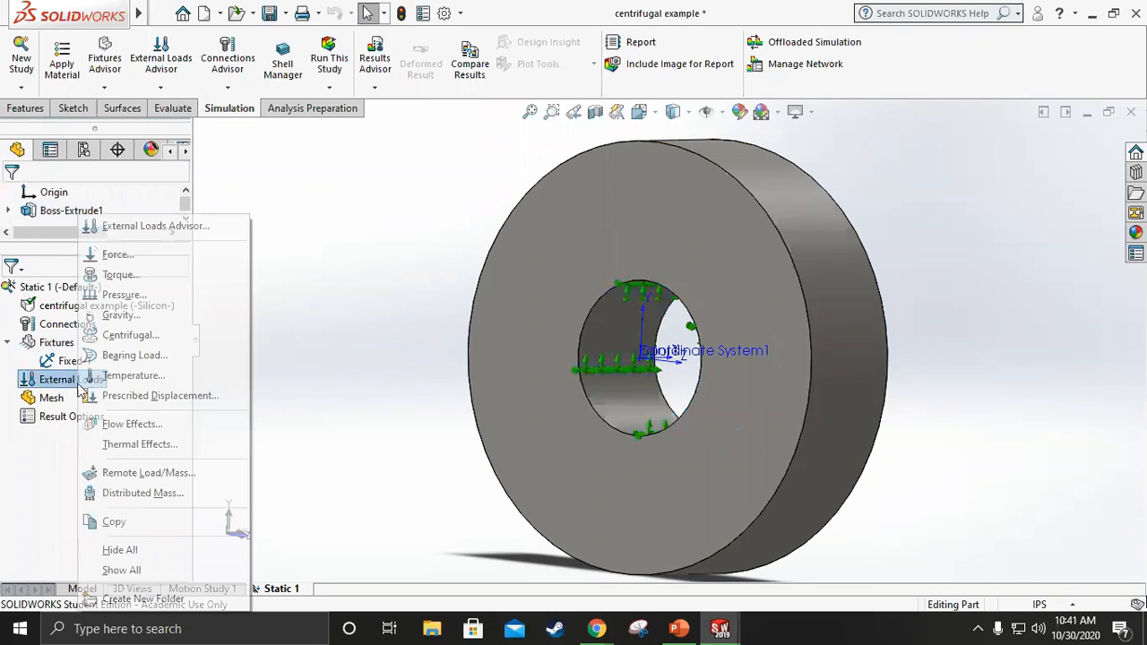
click(130, 335)
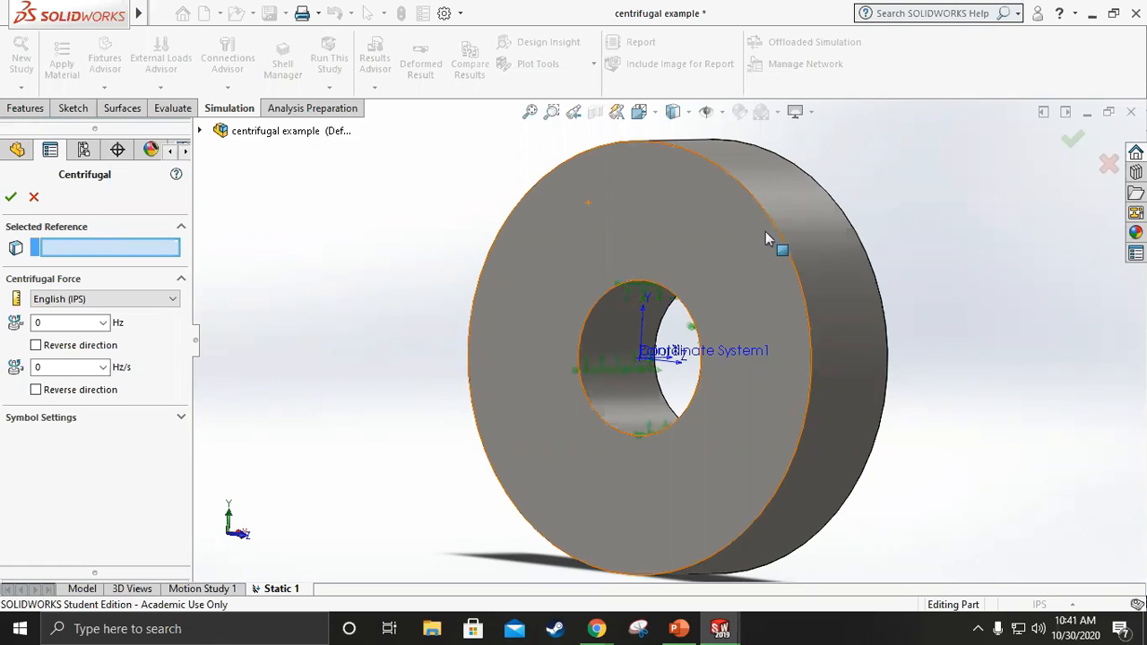
click(794, 230)
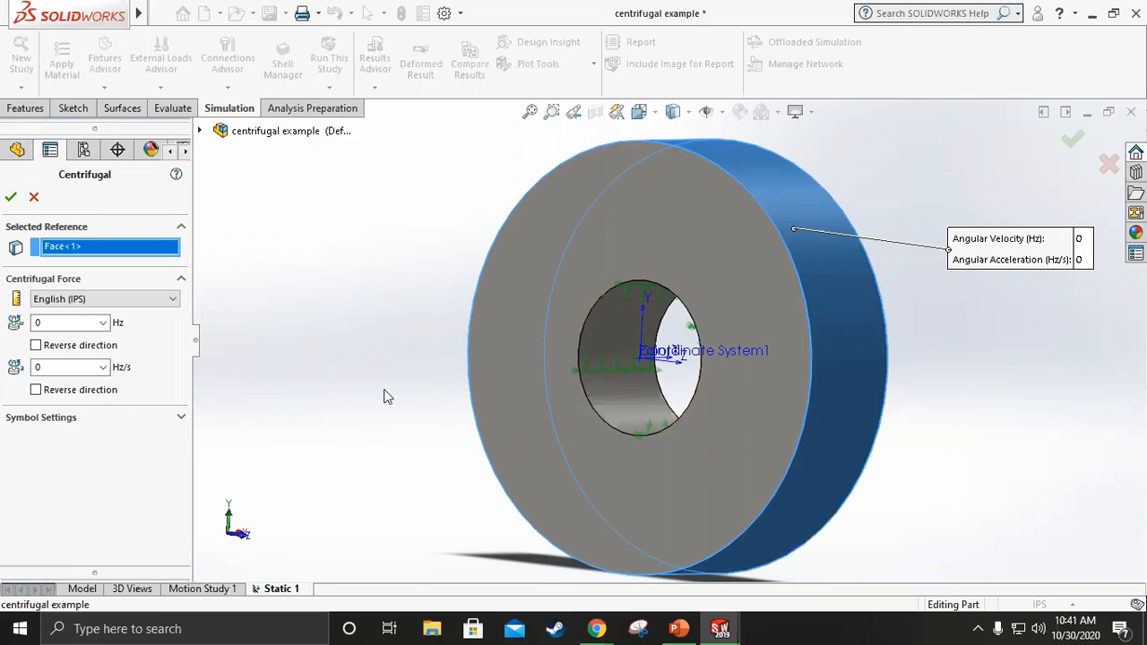
click(70, 321)
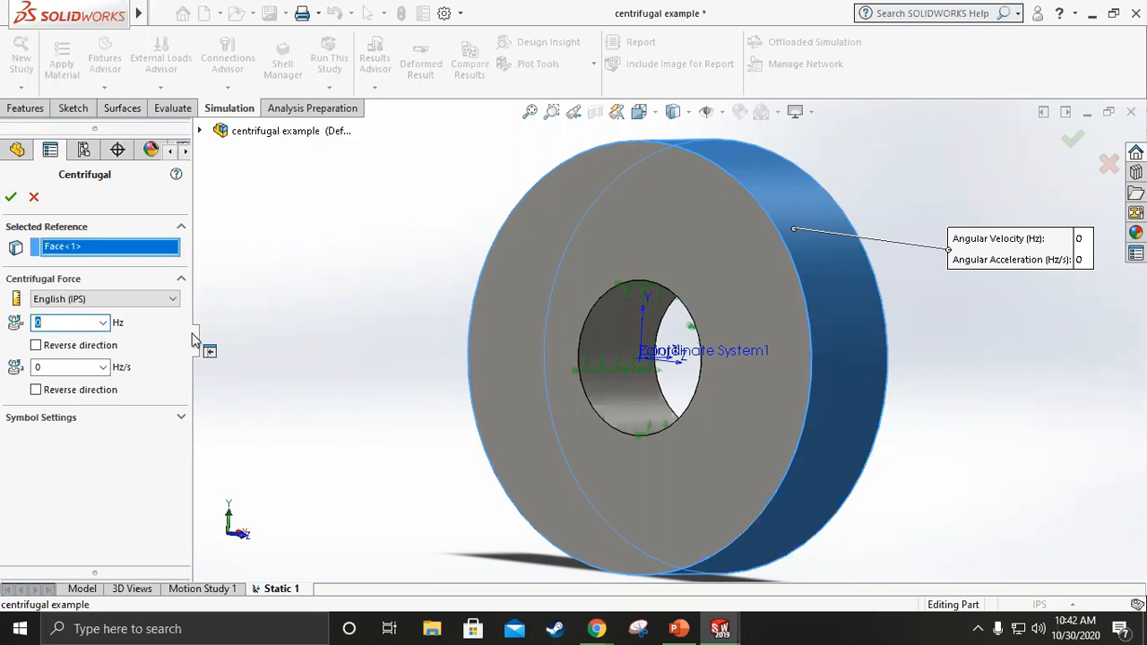
text(90)
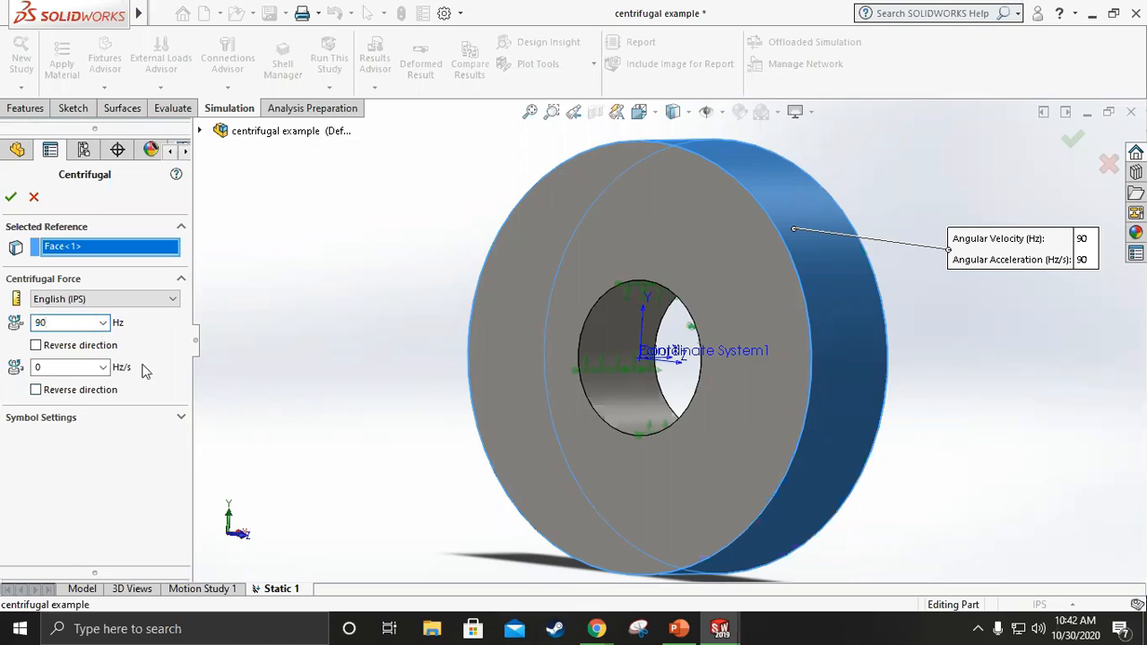
click(144, 301)
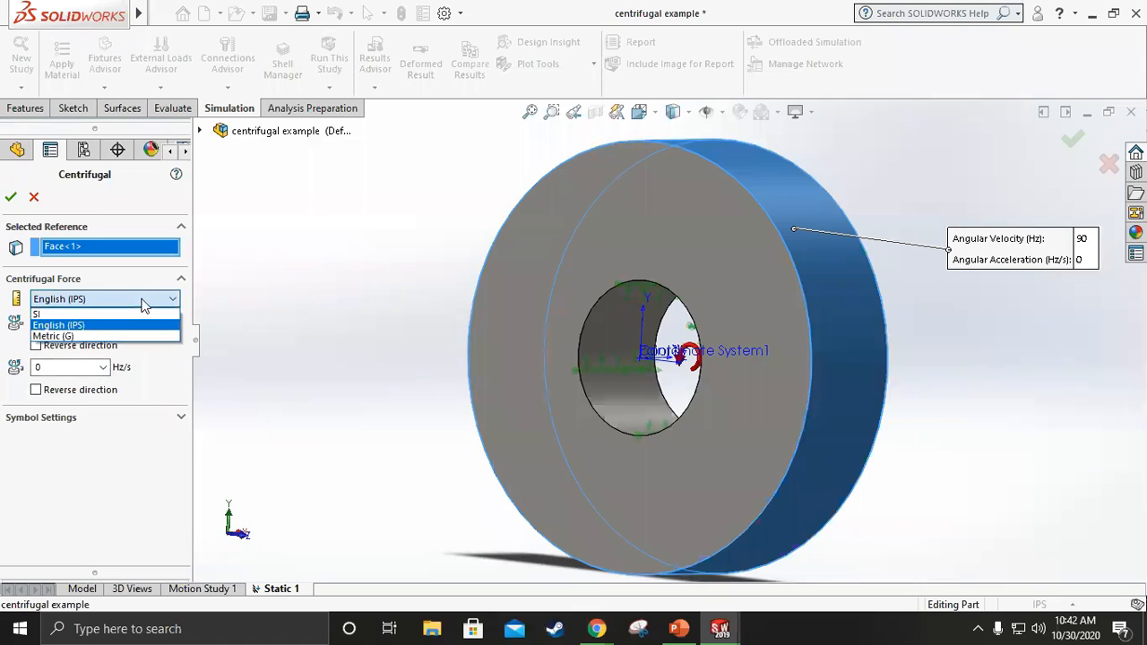
click(162, 370)
click(55, 367)
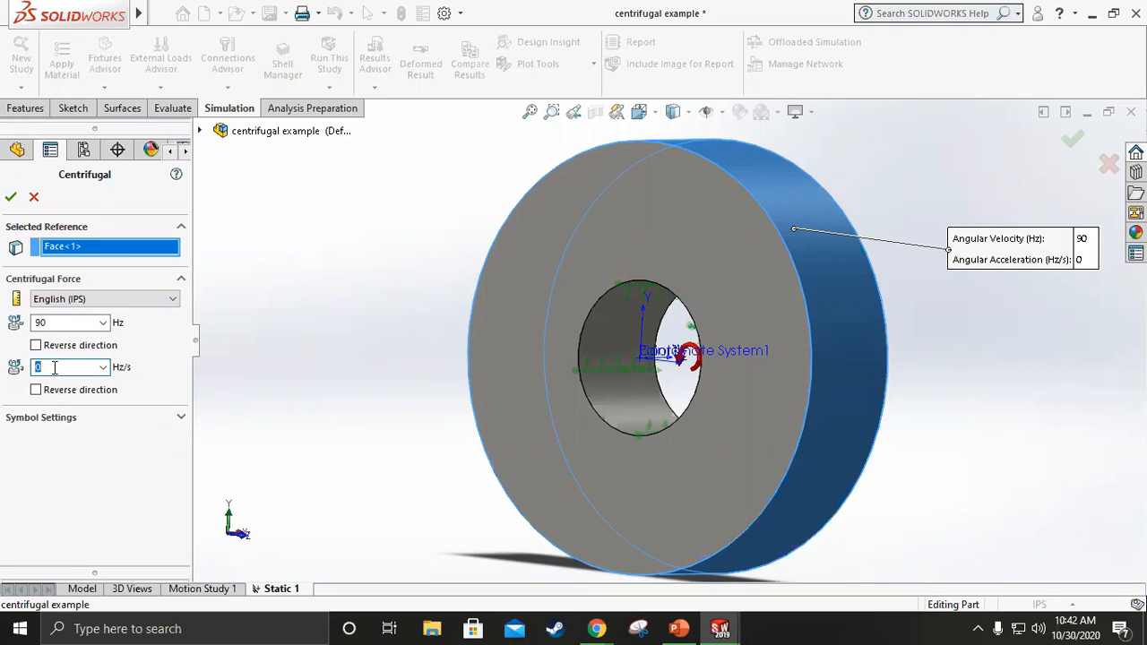
text(4)
click(12, 198)
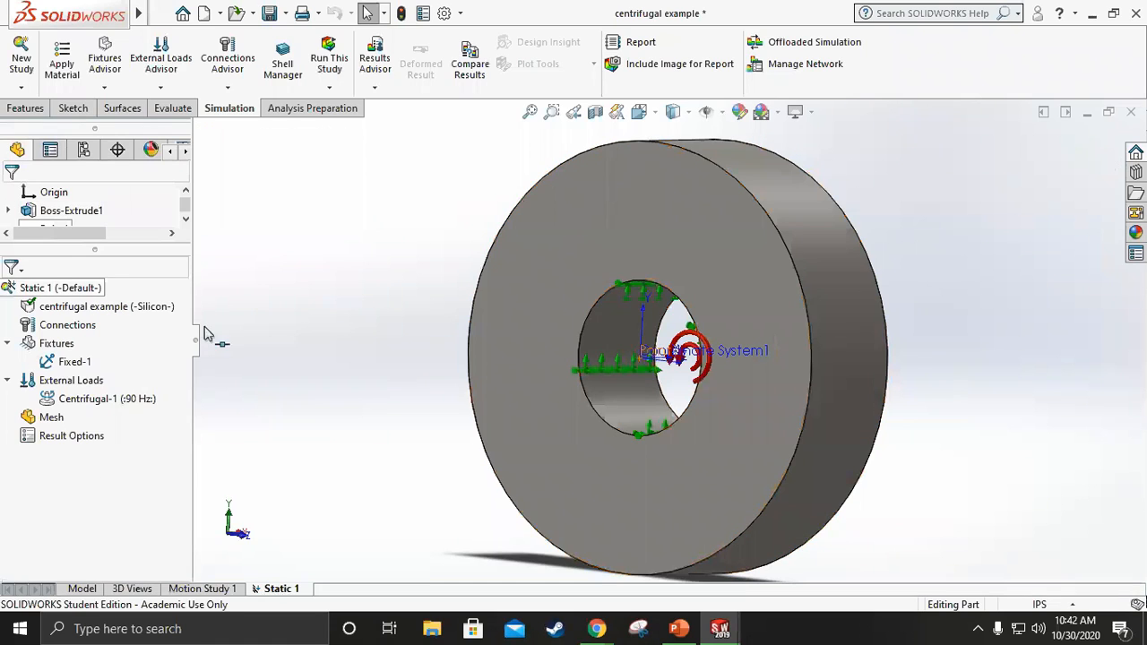
Try reversing the angular velocity and angular acceleration directions of the centrifugal load, and accept it with both directions unreversed.
middle_drag(380, 402, 643, 383)
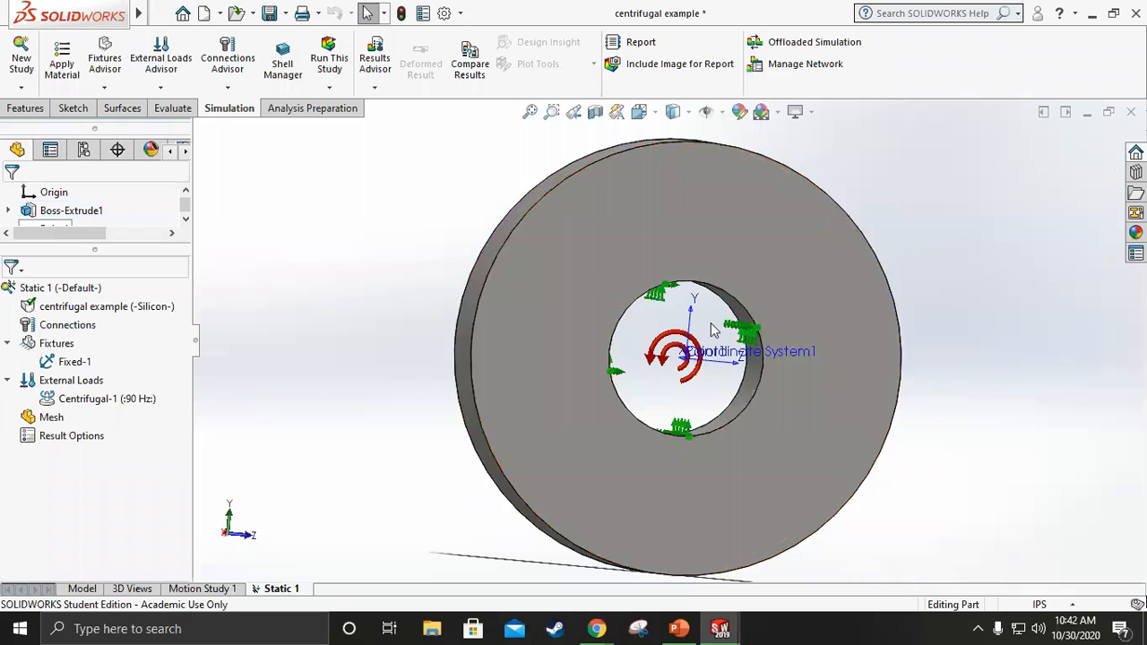
right_click(94, 399)
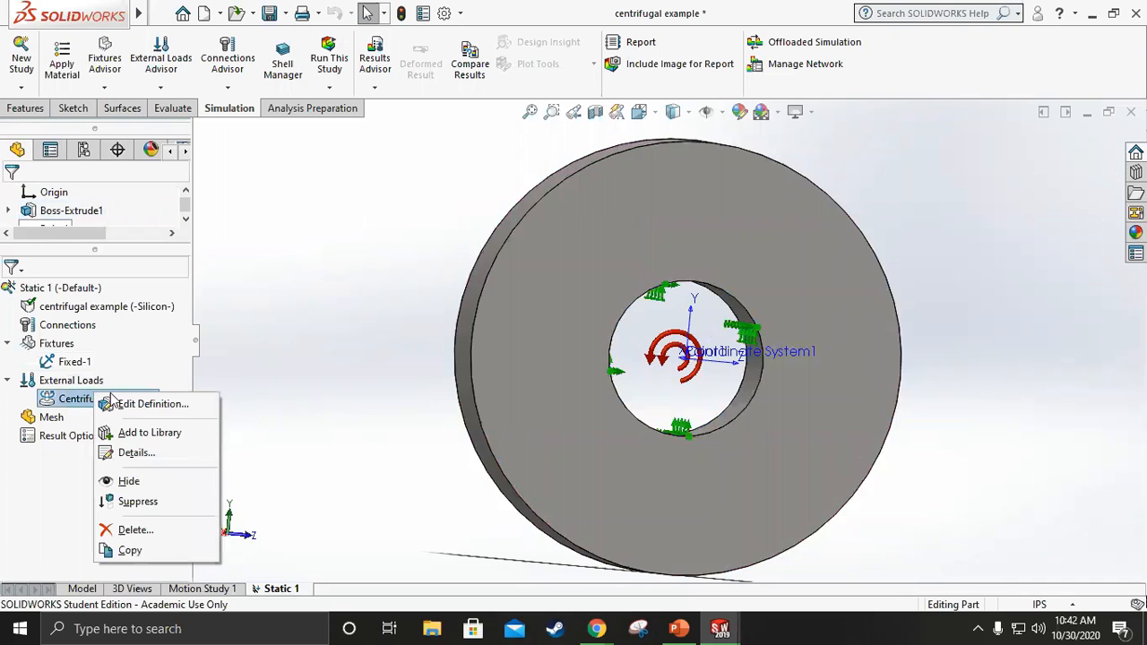
click(130, 402)
click(37, 346)
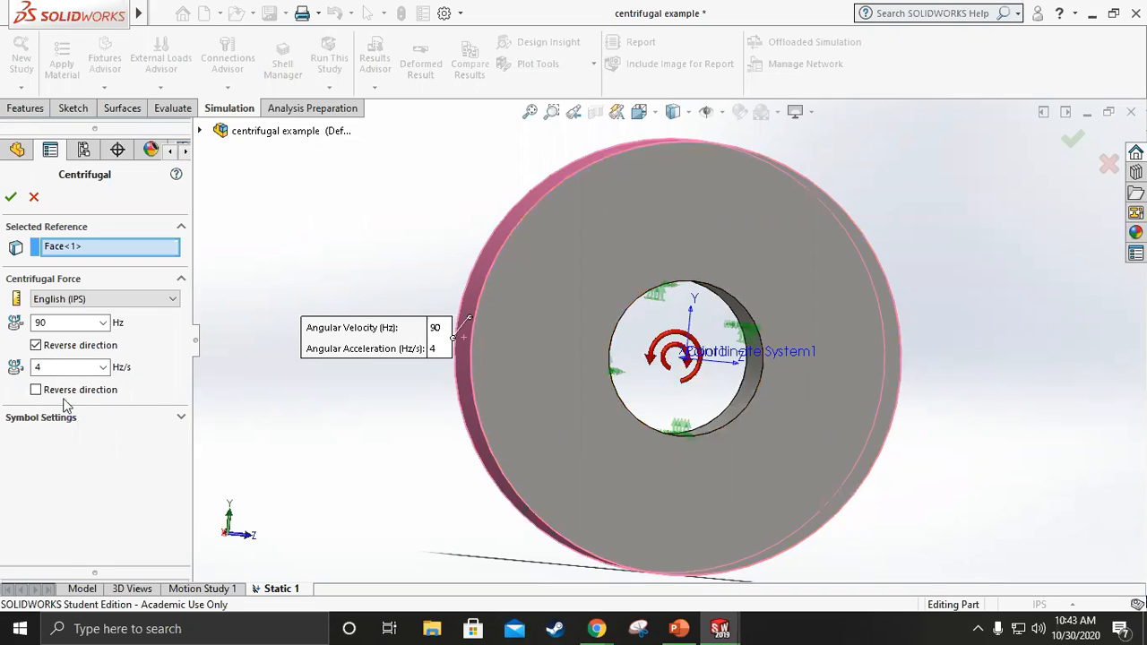
click(36, 390)
click(36, 391)
click(36, 346)
click(35, 346)
click(36, 346)
click(36, 346)
click(36, 346)
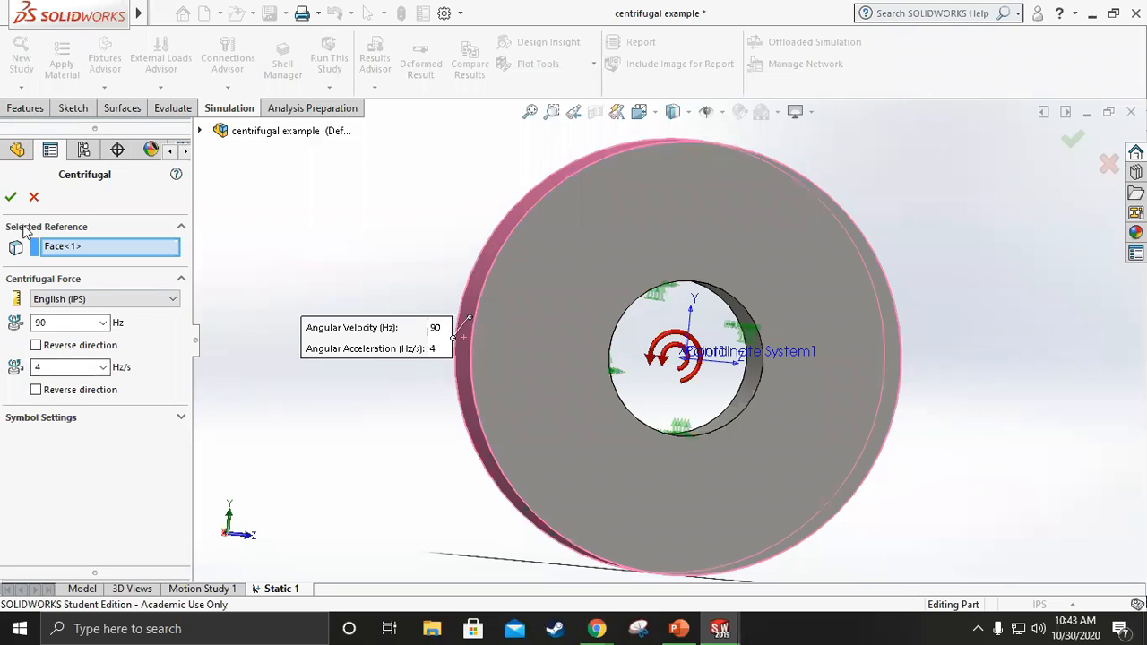
click(11, 196)
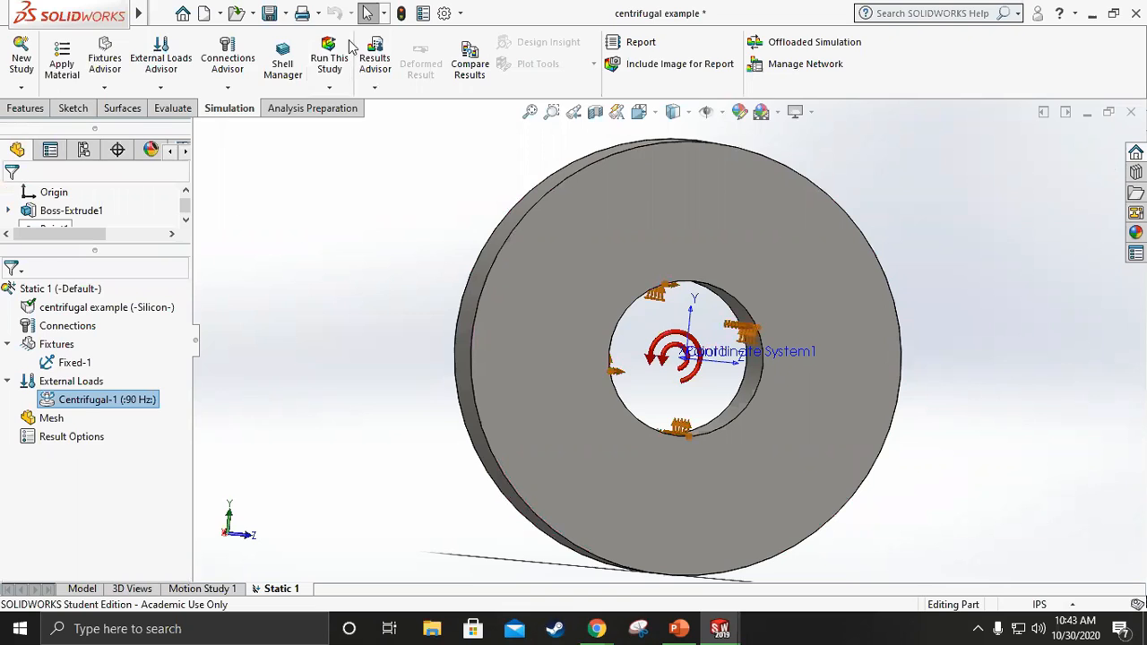
Run the ring's static study and show the von Mises stress plot on the undeformed shape.
click(329, 58)
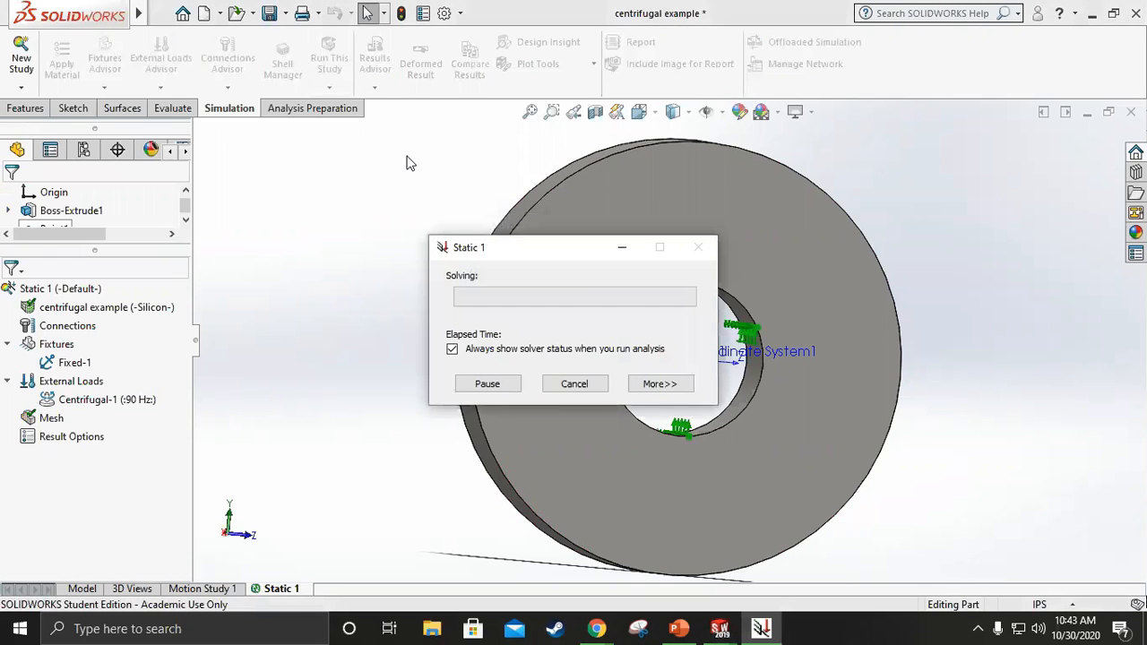
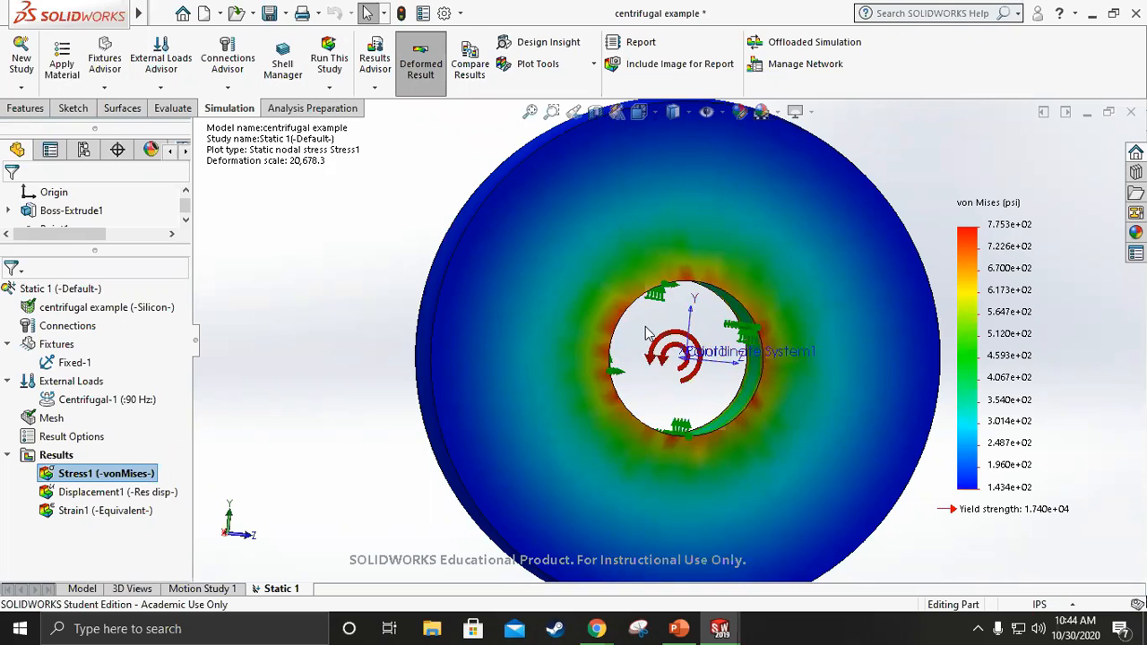
middle_drag(638, 333, 600, 324)
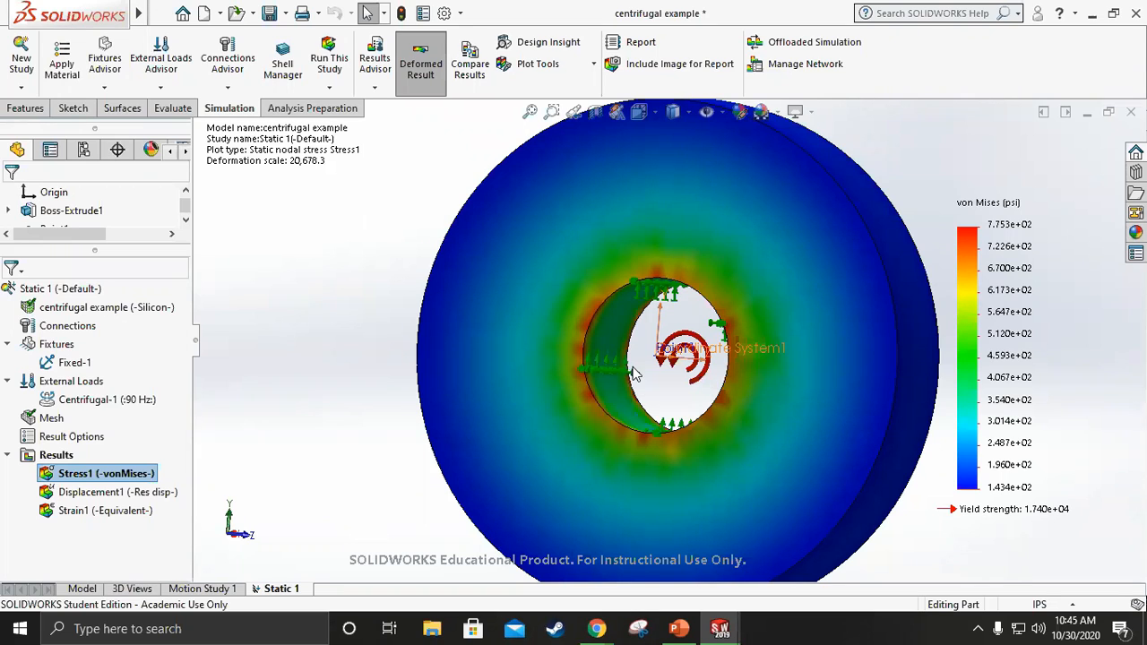
click(421, 64)
middle_drag(430, 374, 467, 366)
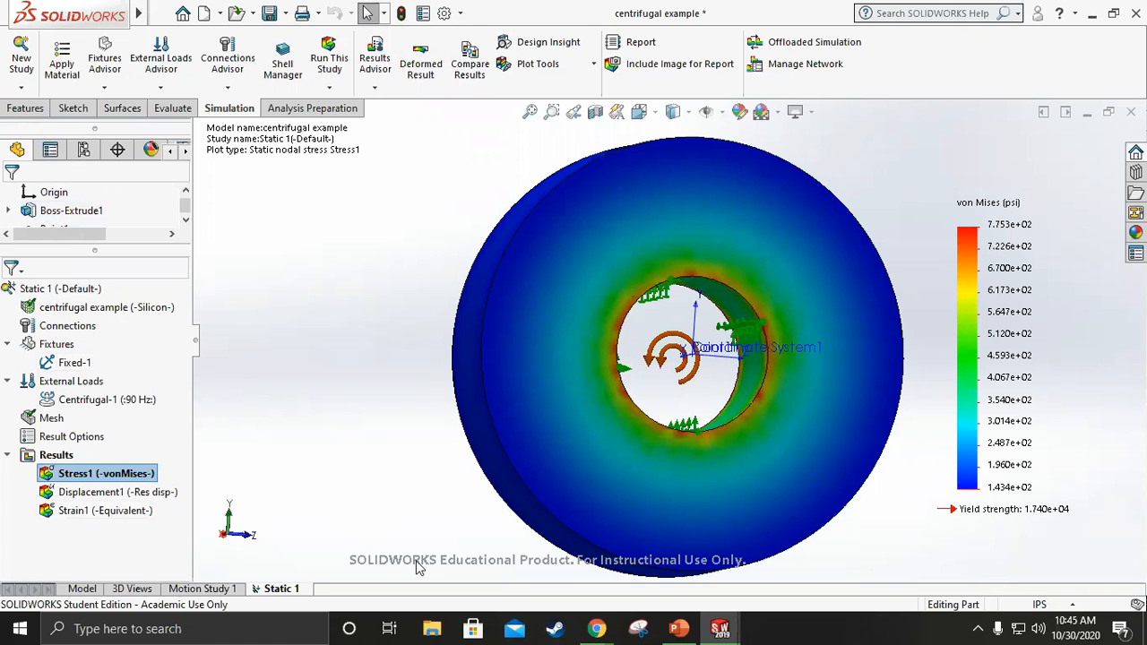
Switch to PowerPoint to view the Bearing Load slide and return to SOLIDWORKS.
click(679, 629)
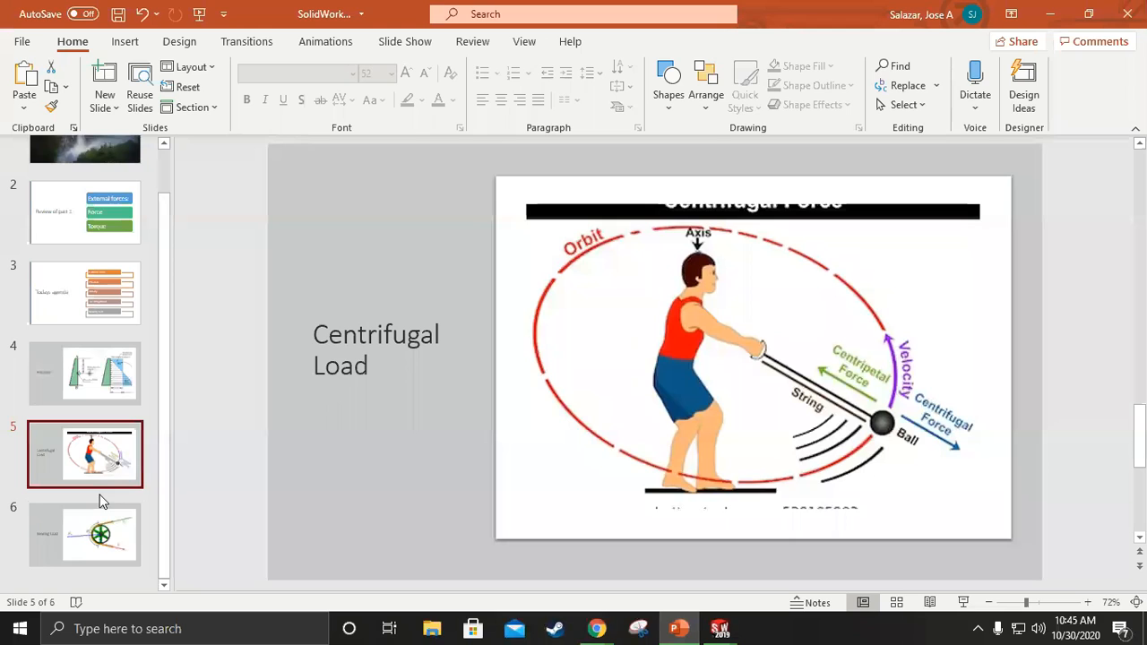
click(76, 536)
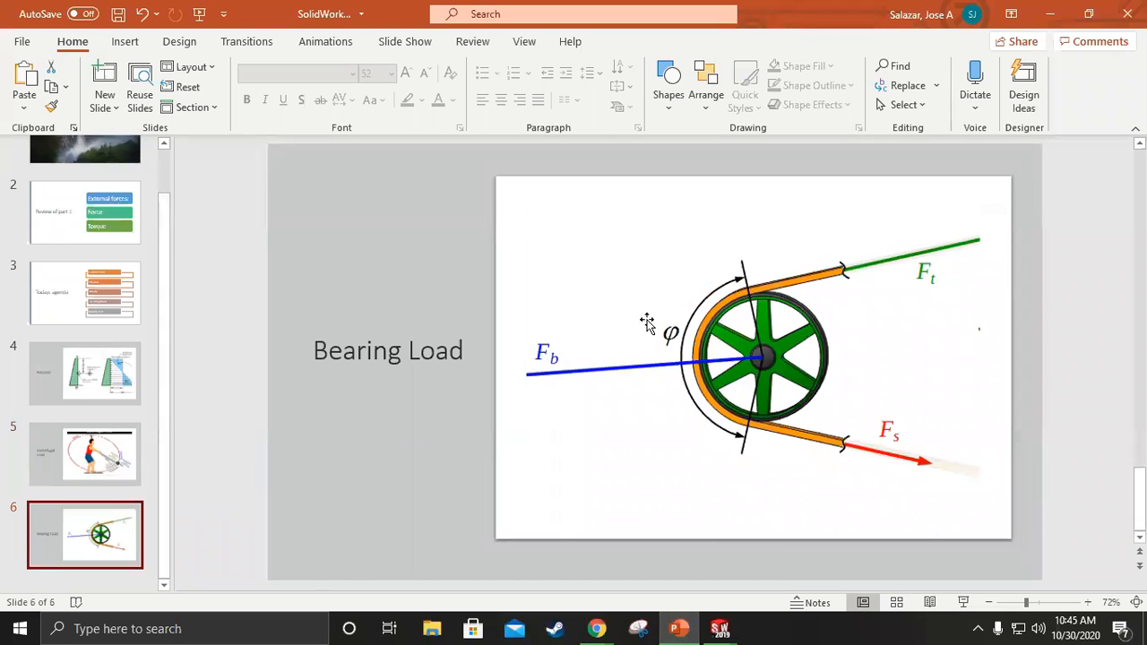
click(1050, 11)
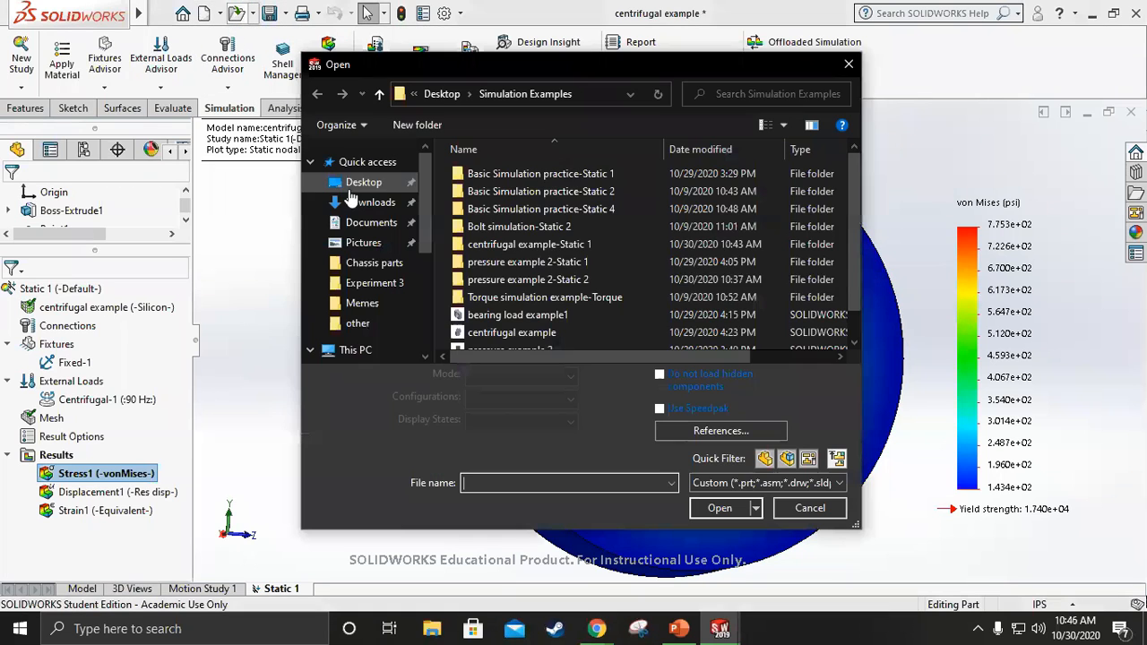
Open the part bearing load example1 from the Simulation Examples folder.
scroll(507, 277, down, 1)
click(533, 287)
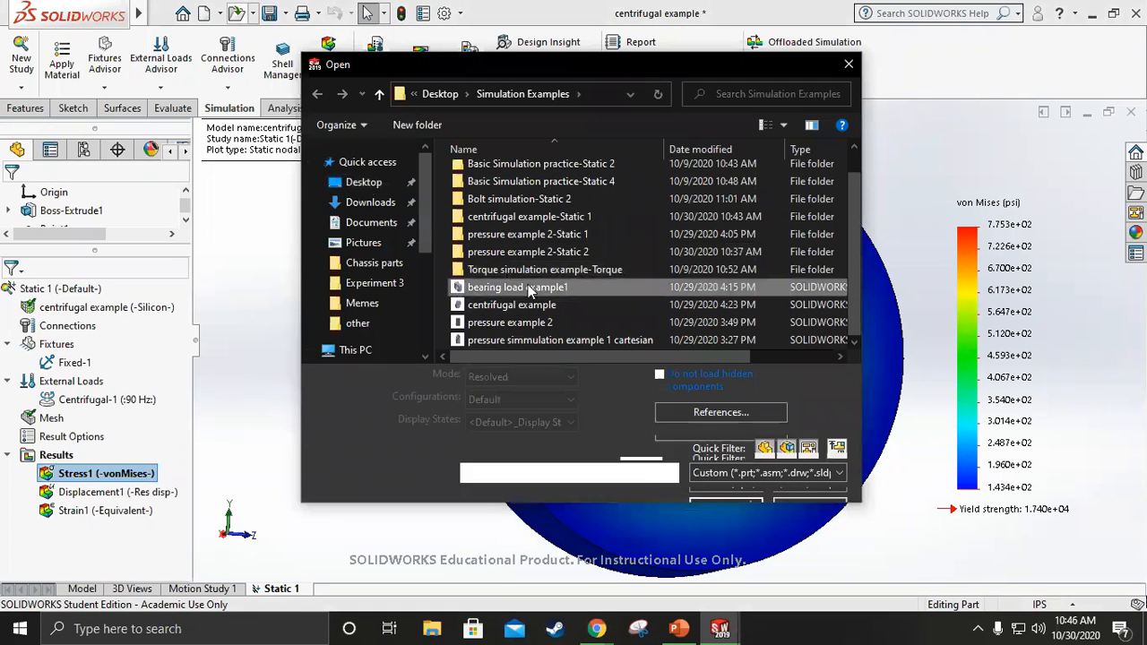
click(723, 509)
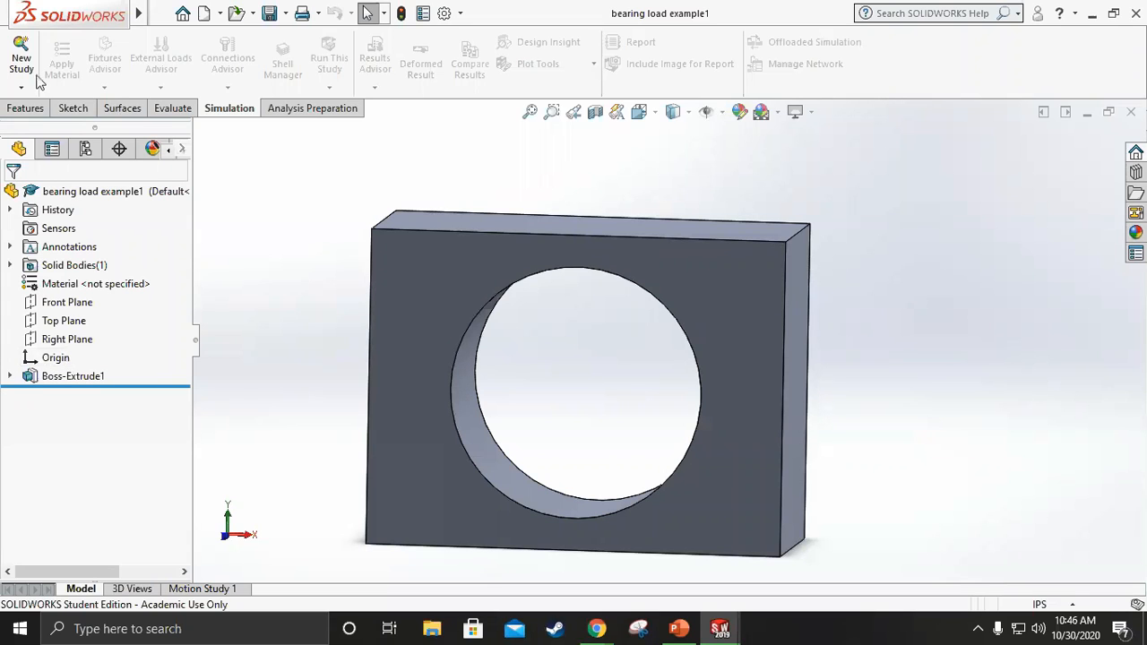
Create a reference point at the arc center of the hole's circular edge on the block's front face.
click(26, 108)
click(674, 83)
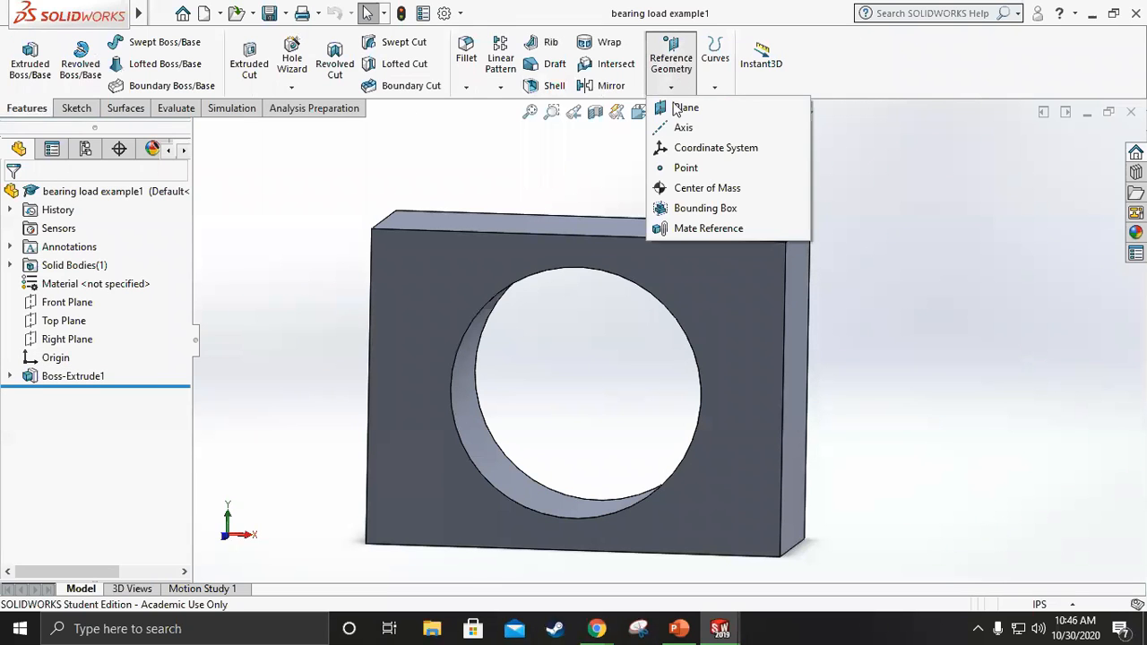
click(687, 168)
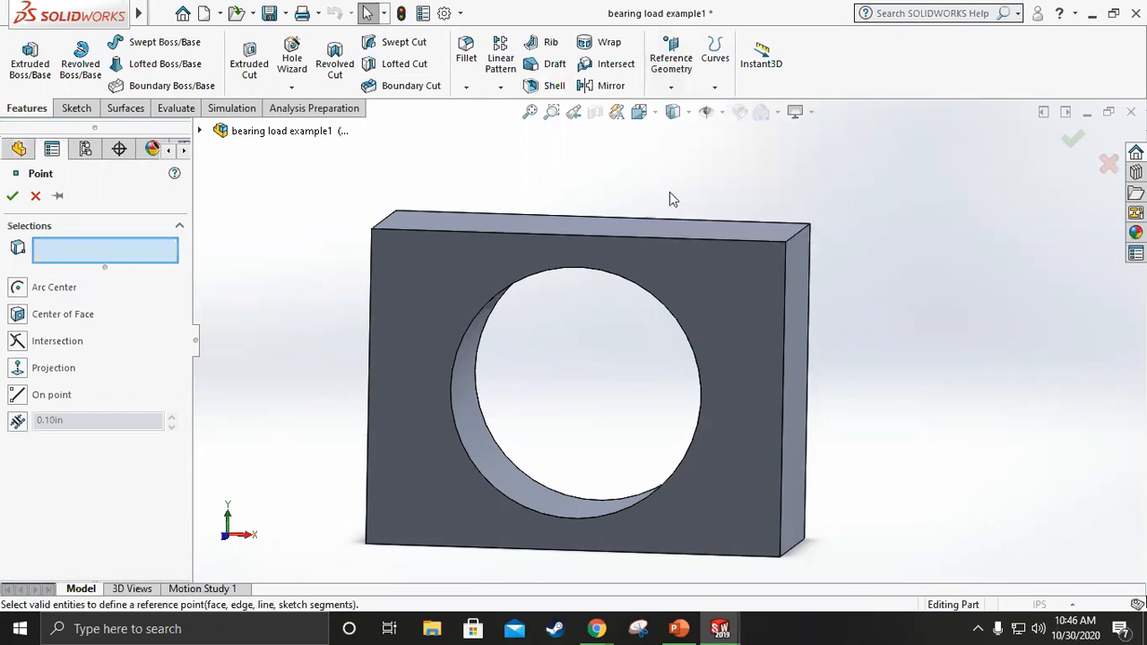
click(398, 309)
middle_drag(295, 385, 352, 372)
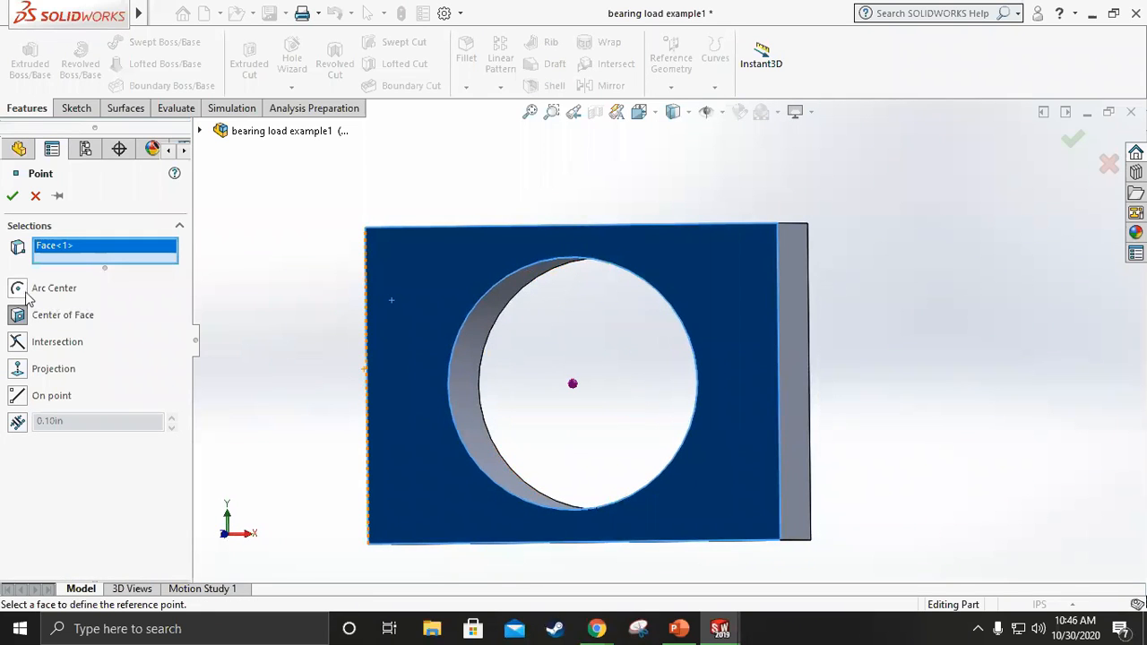
click(73, 321)
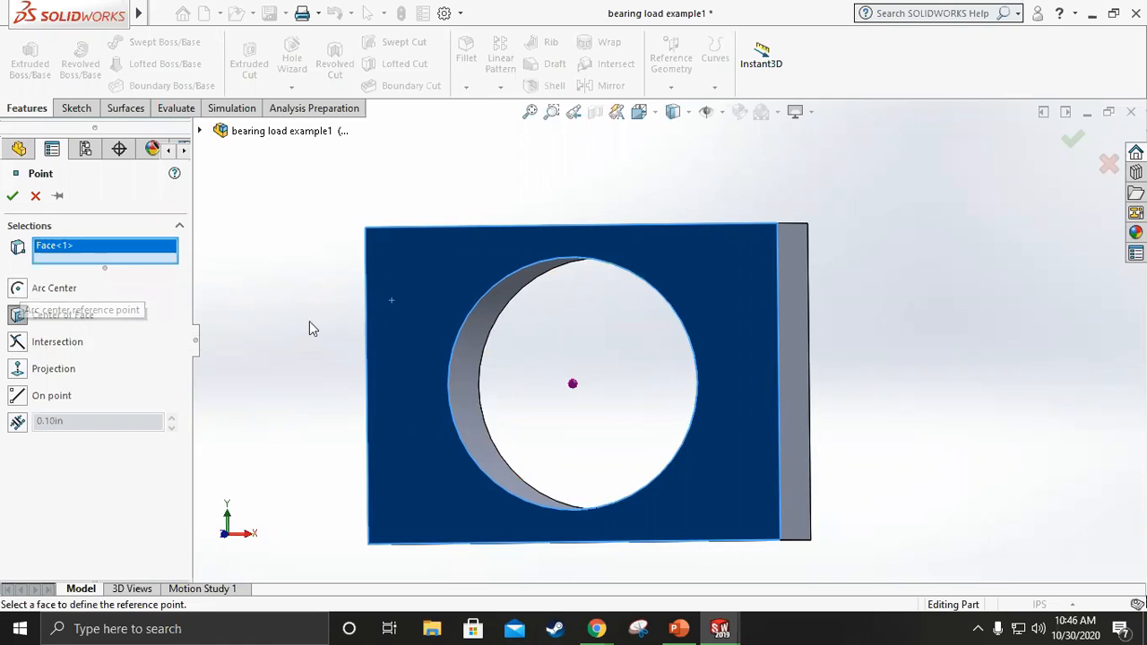
middle_drag(455, 359, 458, 341)
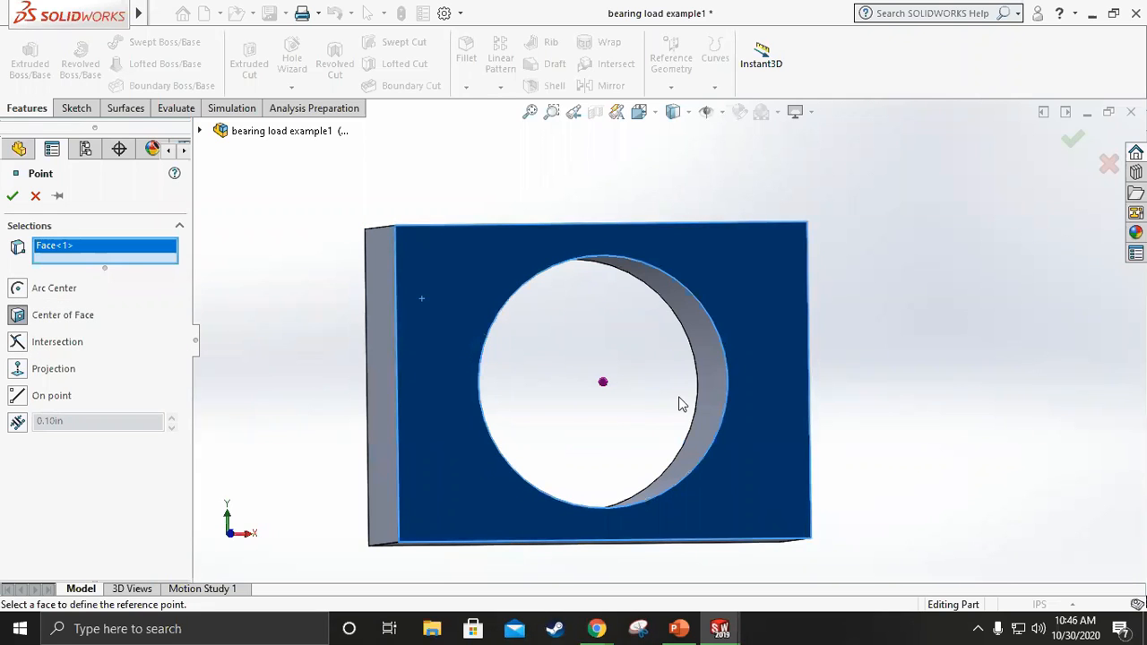
click(12, 287)
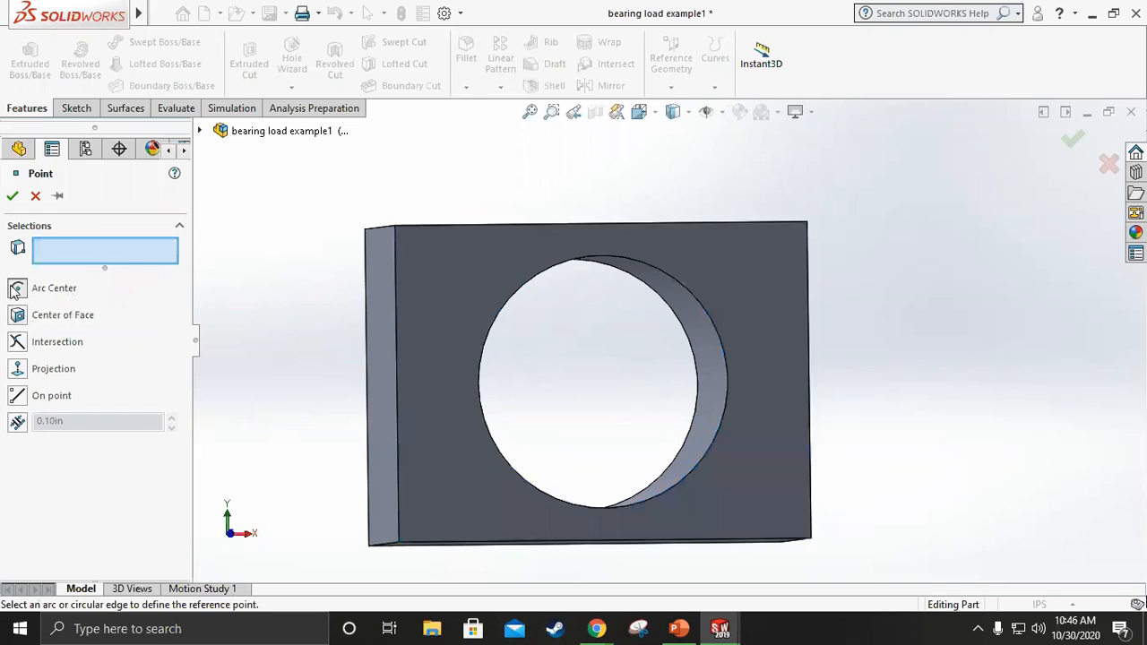
click(530, 285)
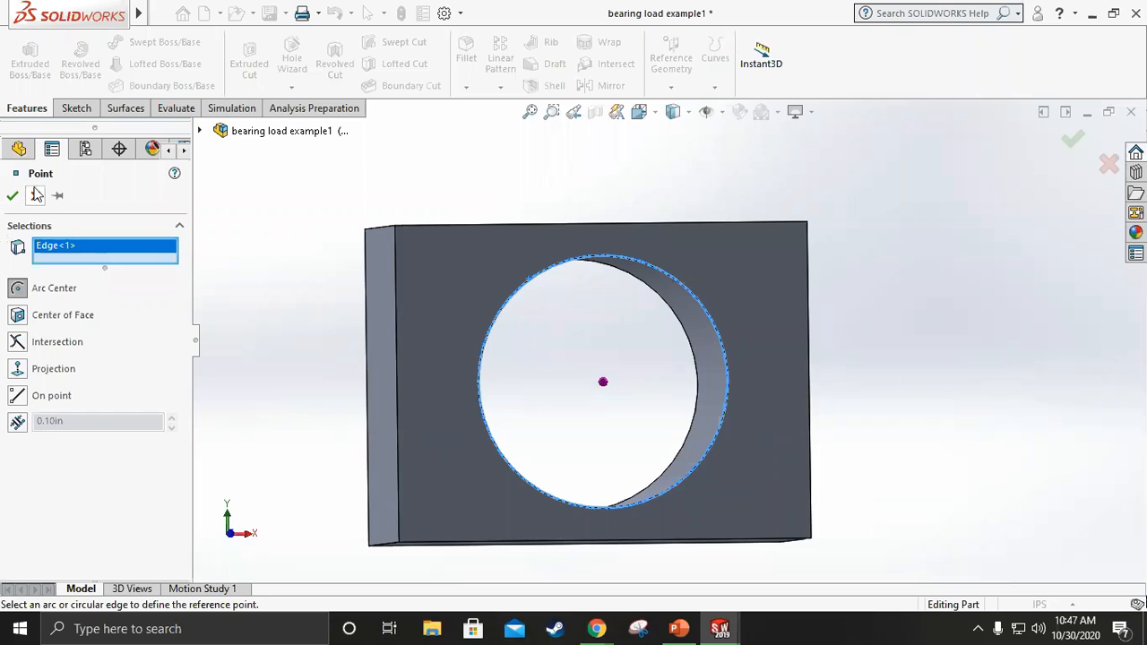
click(14, 196)
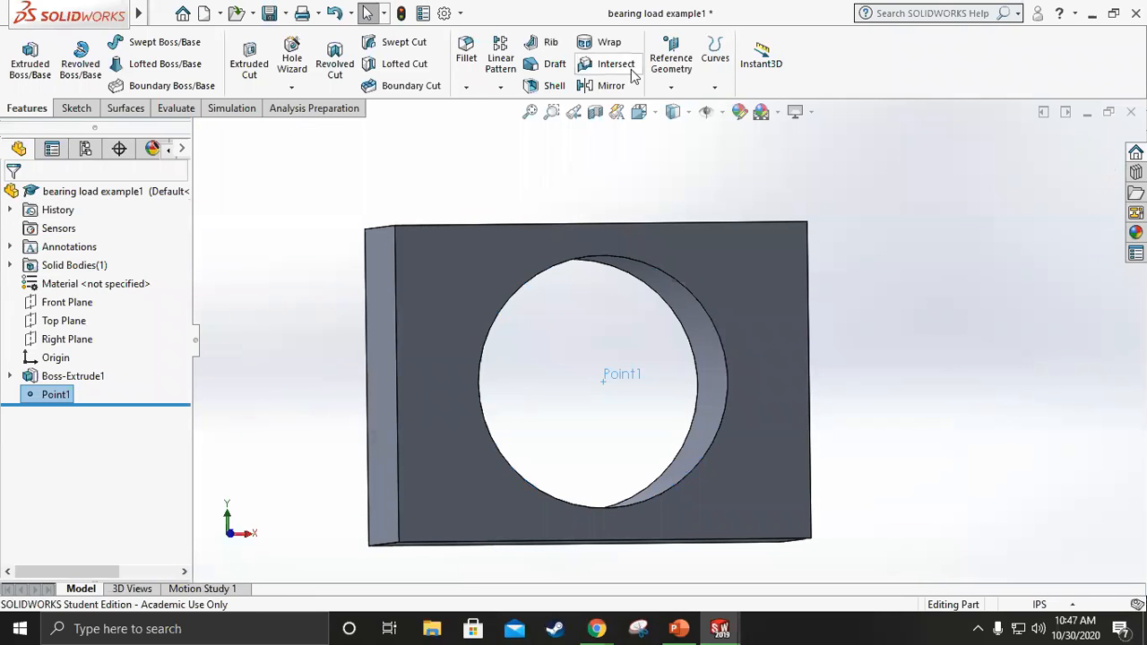
Start a reference coordinate system with its origin at the hole's center point.
click(671, 65)
click(717, 148)
middle_drag(315, 390, 209, 356)
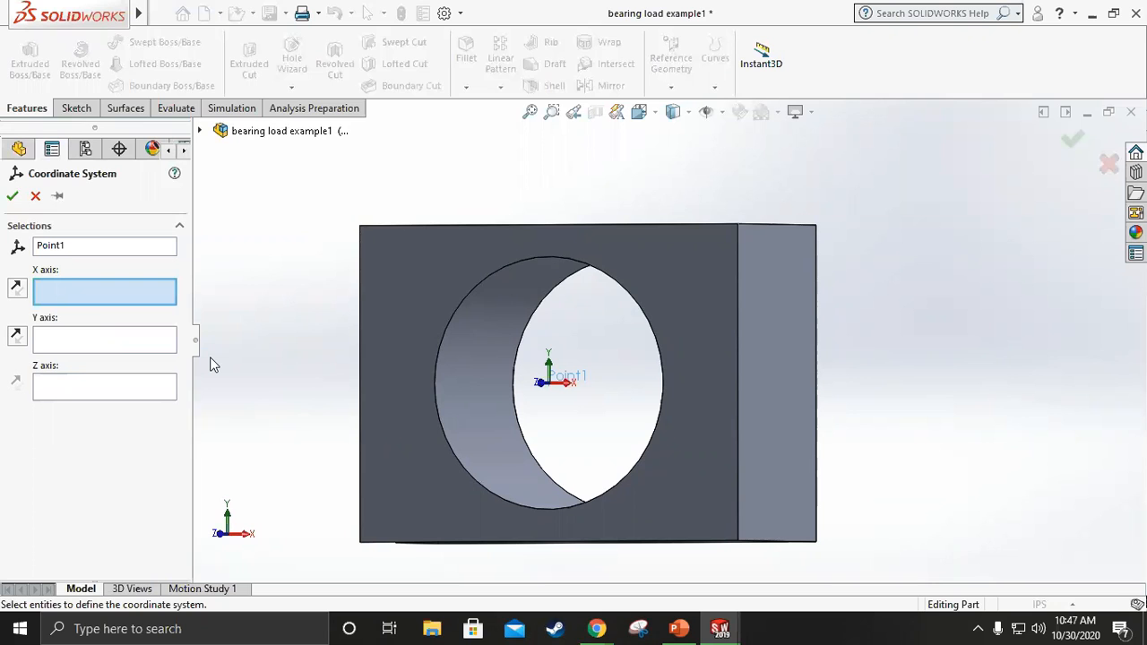
Switch to PowerPoint to review the Centrifugal Load and Bearing Load slides, and return to the block in SOLIDWORKS.
click(679, 629)
click(115, 463)
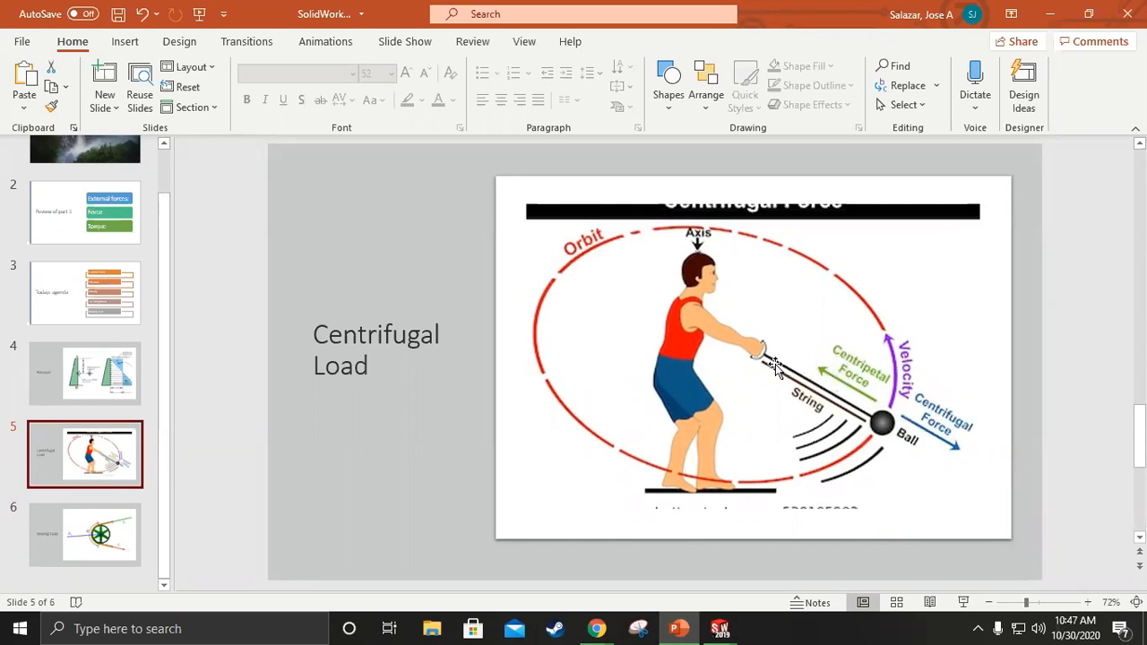
key(Down)
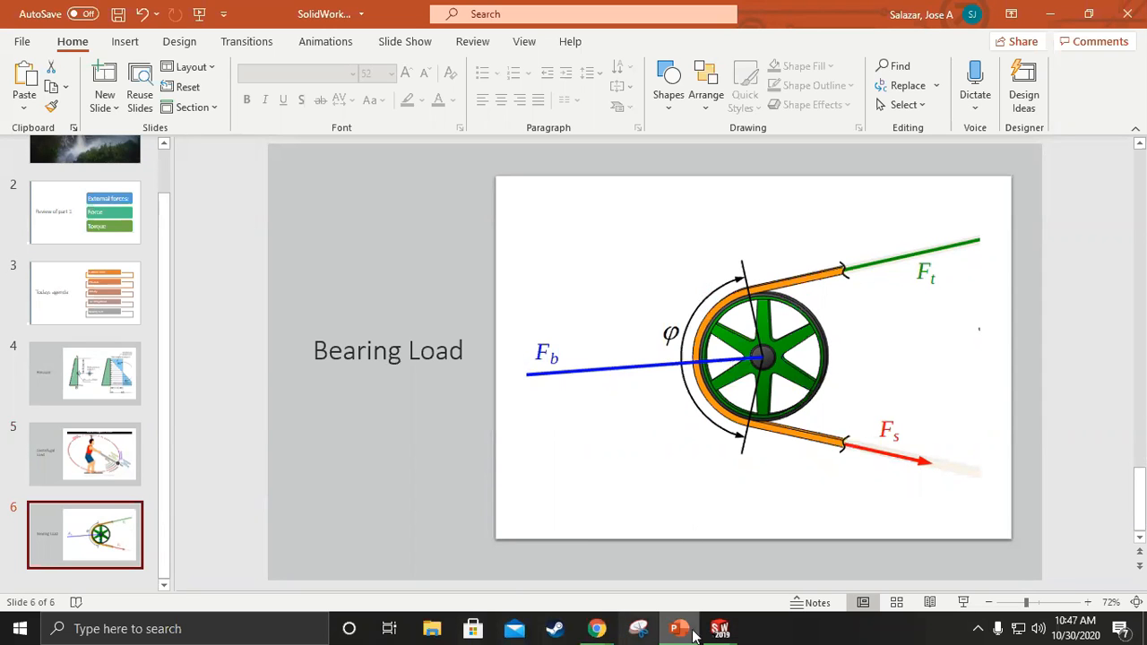
mouse_move(723, 630)
click(994, 555)
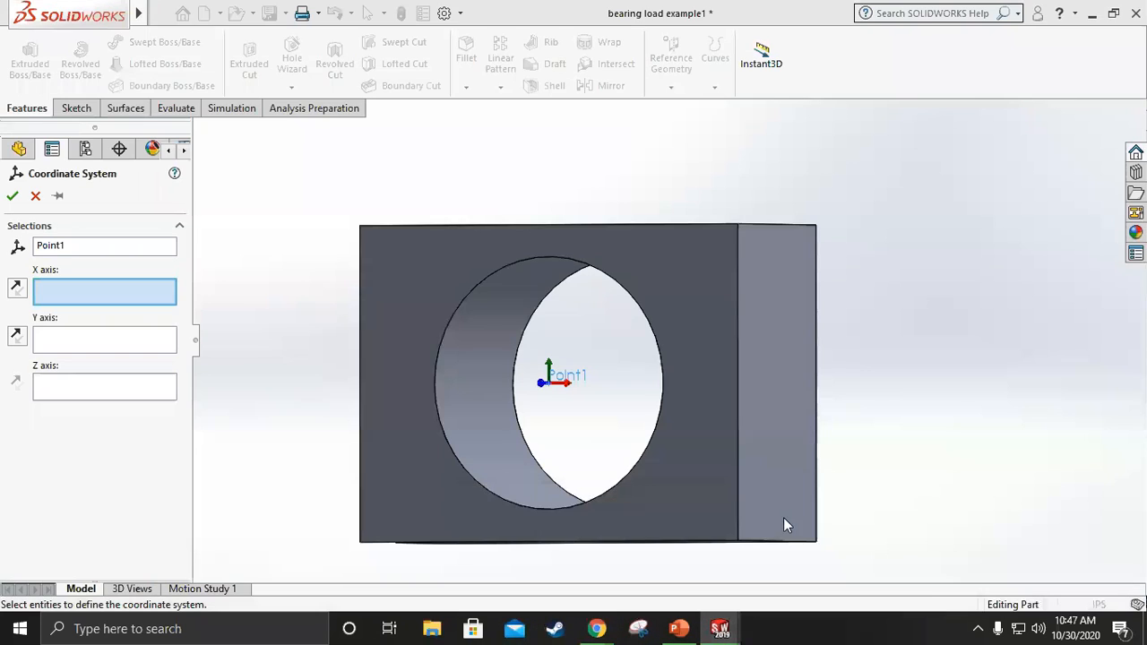
Define the coordinate system's X axis by the block's right side face, Y axis by the top face and Z axis by the front face.
middle_drag(282, 381, 302, 388)
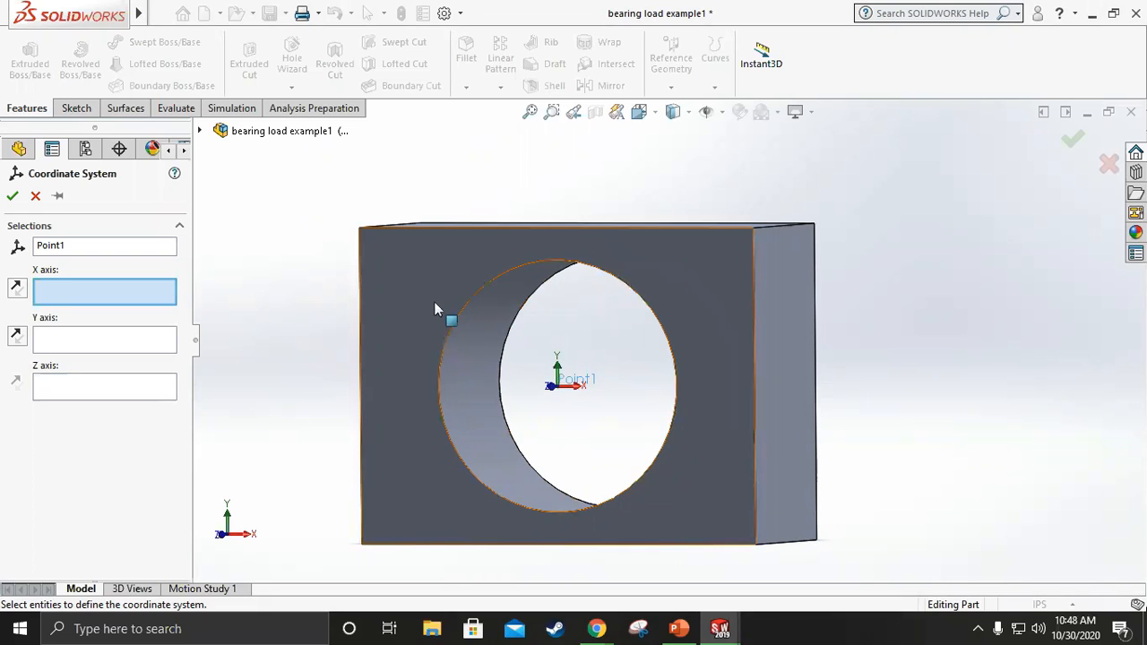
click(776, 391)
middle_drag(317, 405, 552, 233)
click(552, 233)
middle_drag(294, 343, 475, 357)
click(475, 357)
click(563, 214)
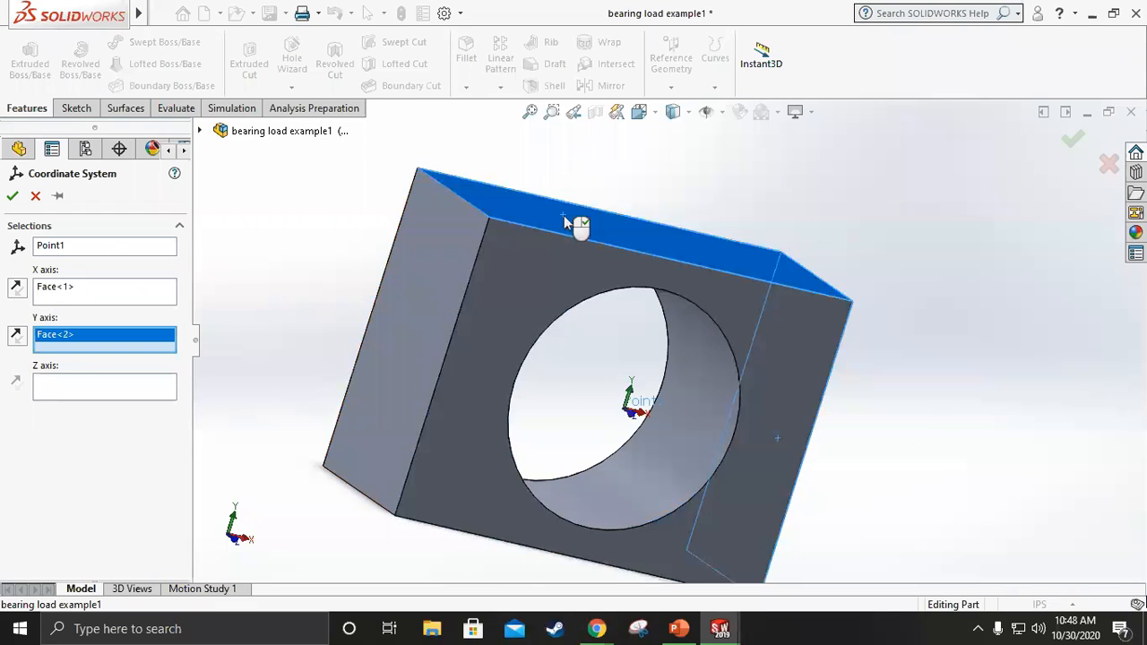
click(123, 388)
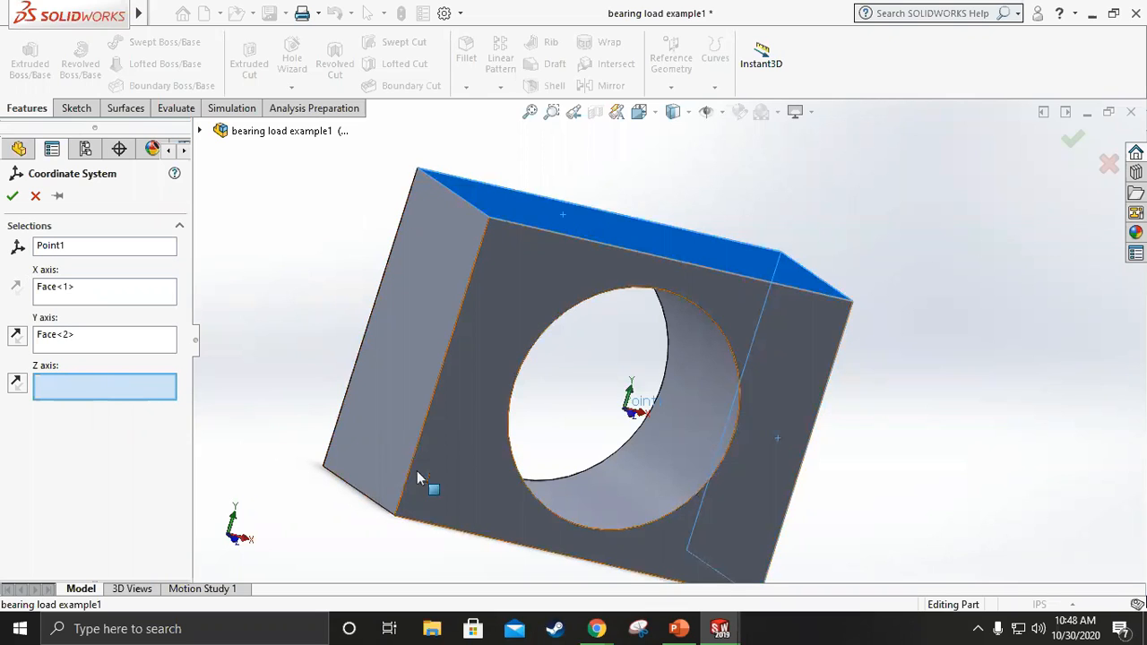
click(474, 345)
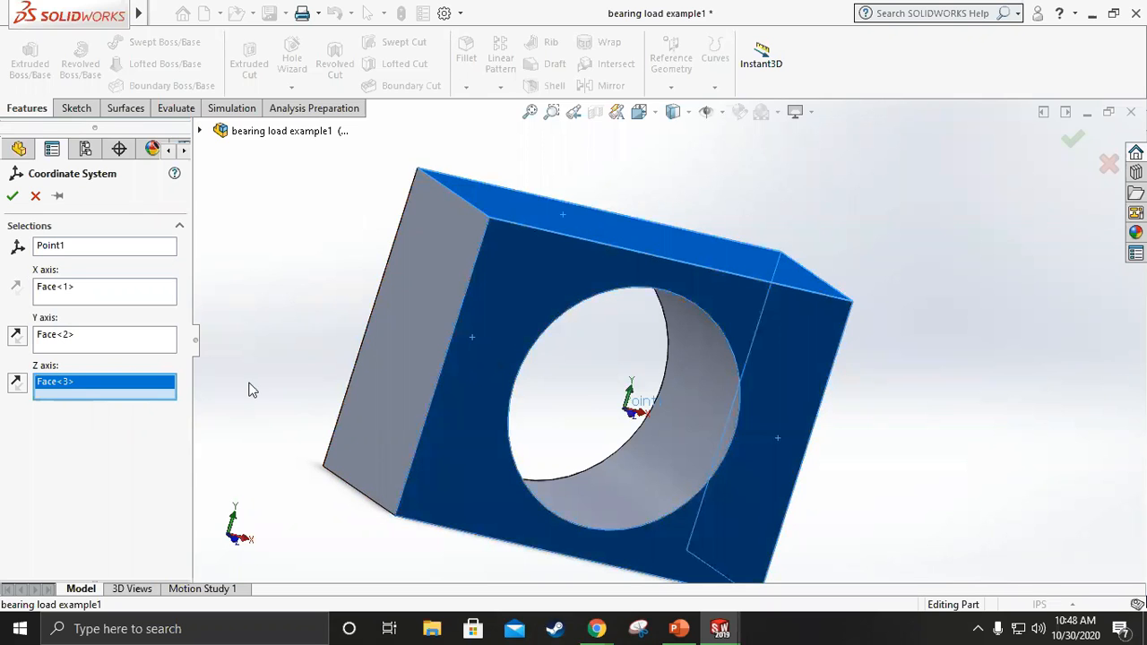
middle_drag(296, 345, 258, 348)
click(13, 195)
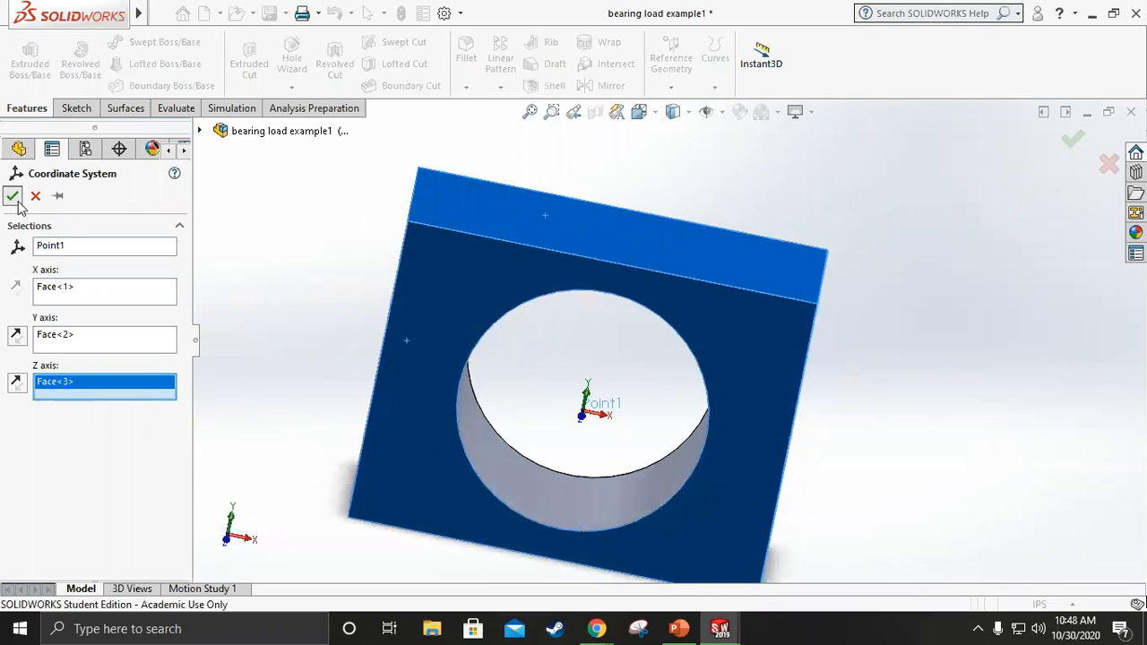
middle_drag(313, 409, 292, 398)
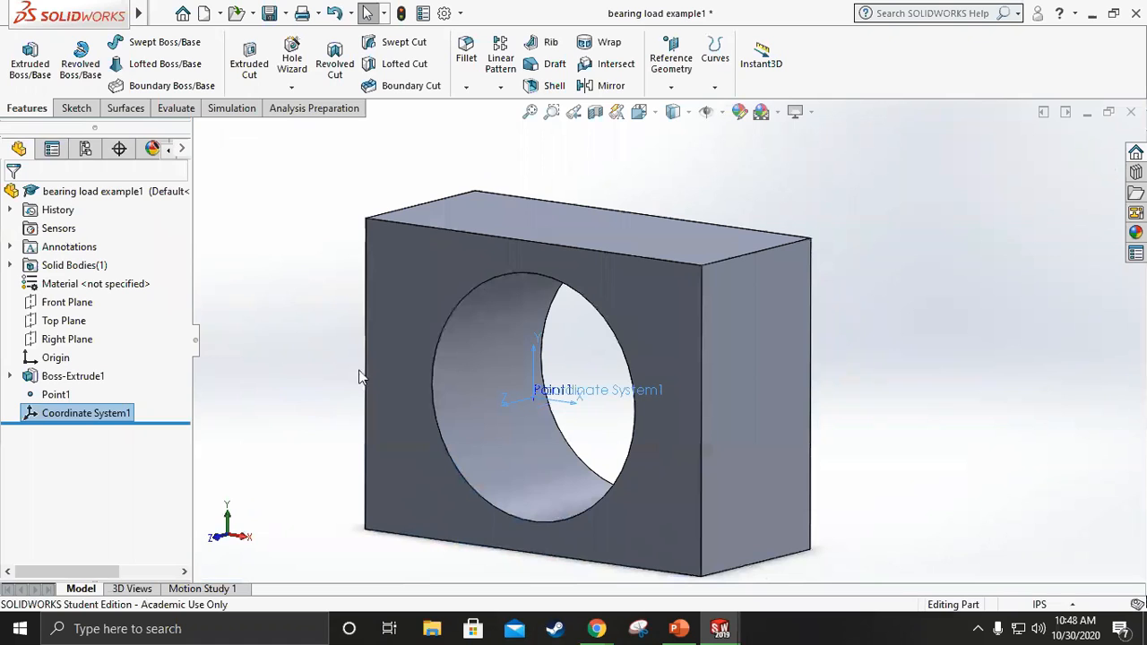
Create a new static simulation study named Static 1 for the block.
click(217, 112)
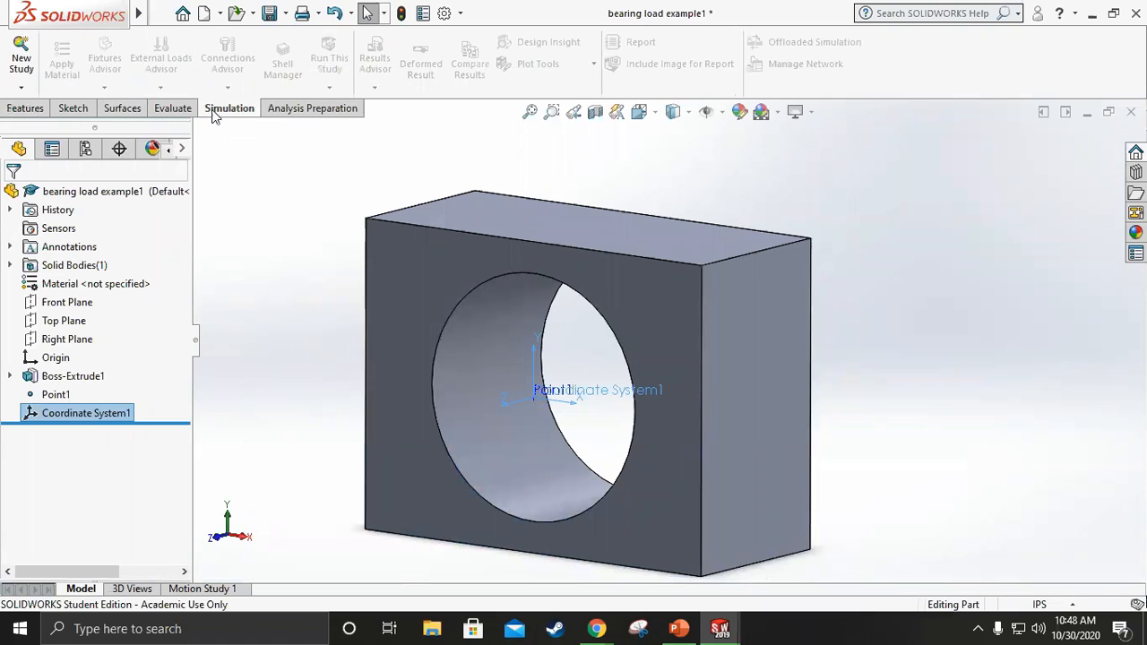
click(20, 59)
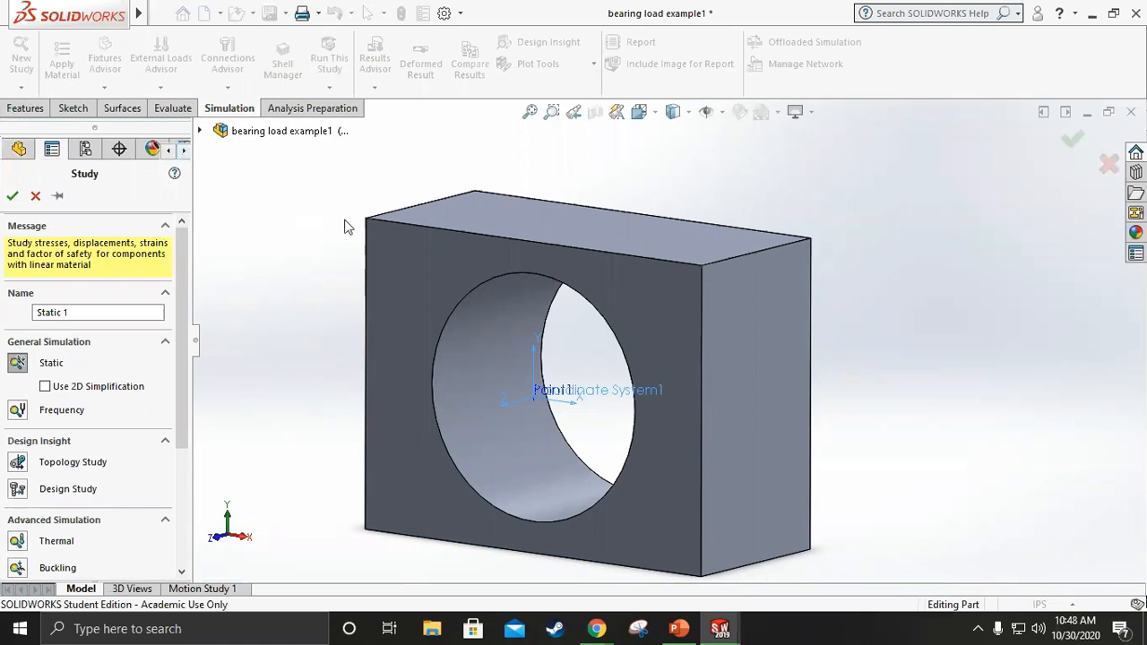
click(13, 195)
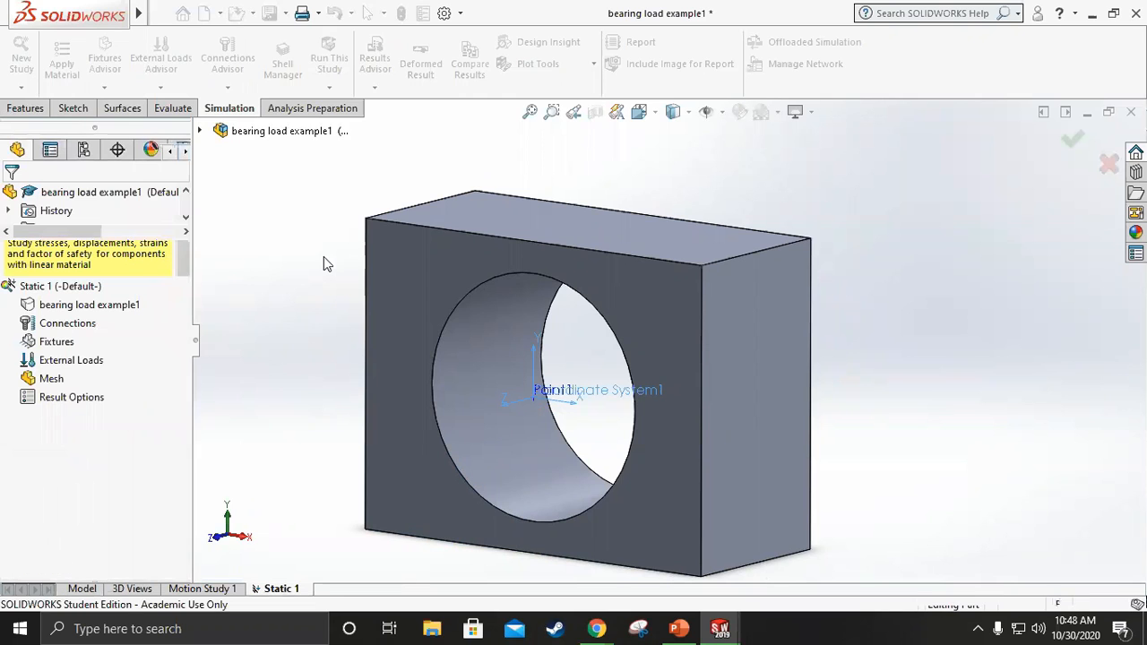
Assign the material 201 Annealed Stainless Steel (SS) to the block.
right_click(96, 306)
click(137, 310)
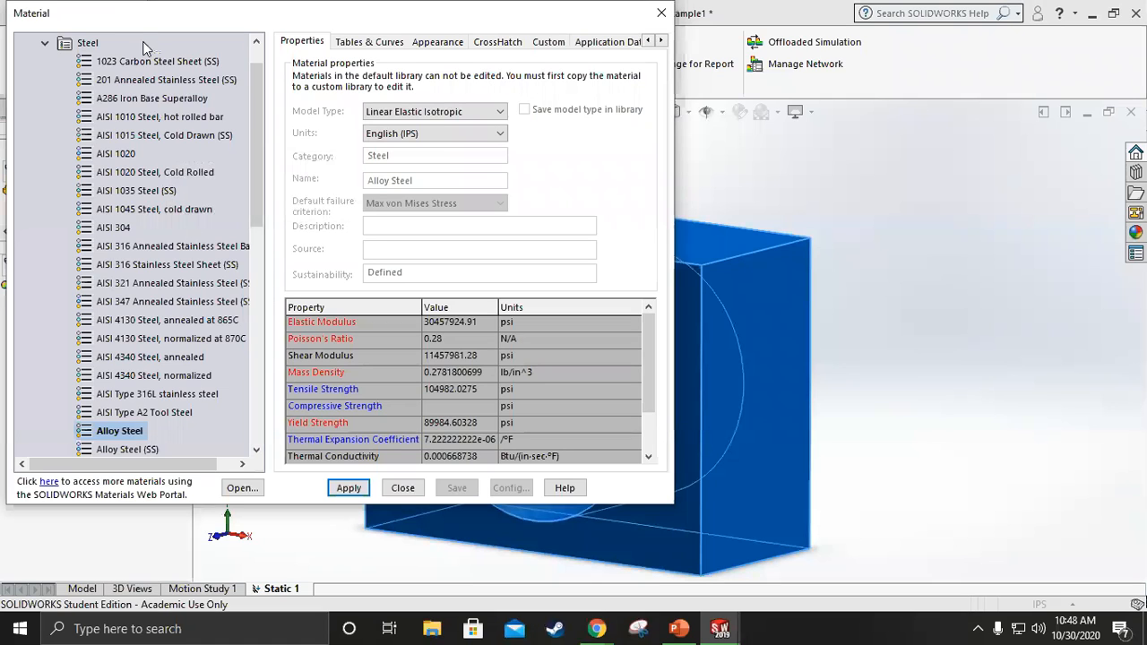
click(188, 83)
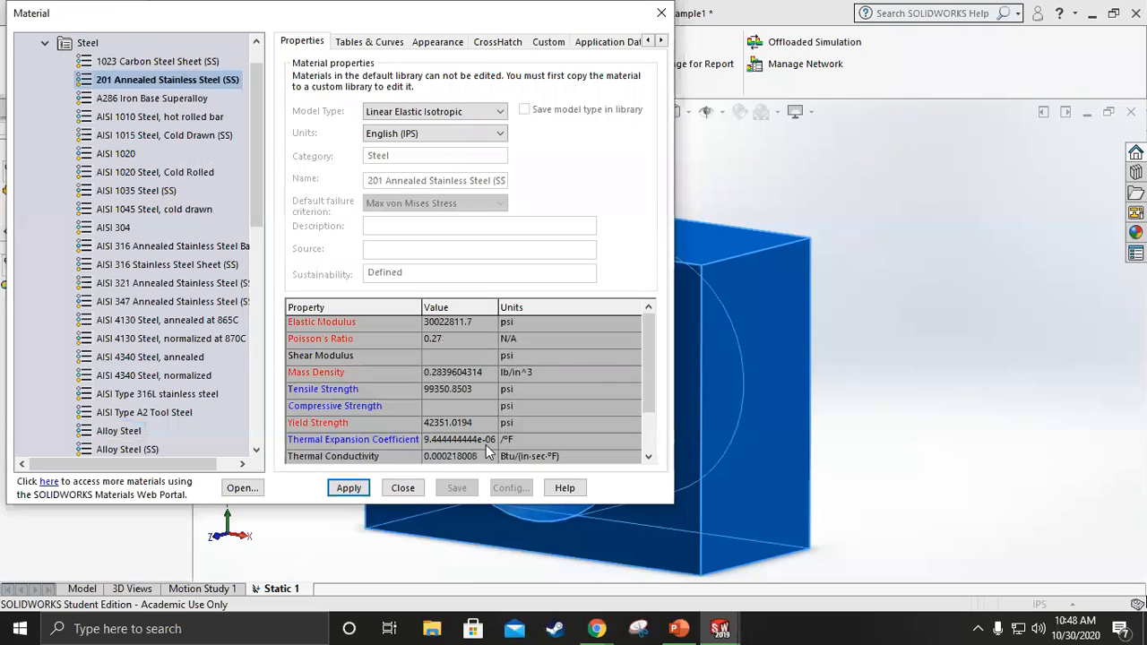
click(349, 488)
click(415, 488)
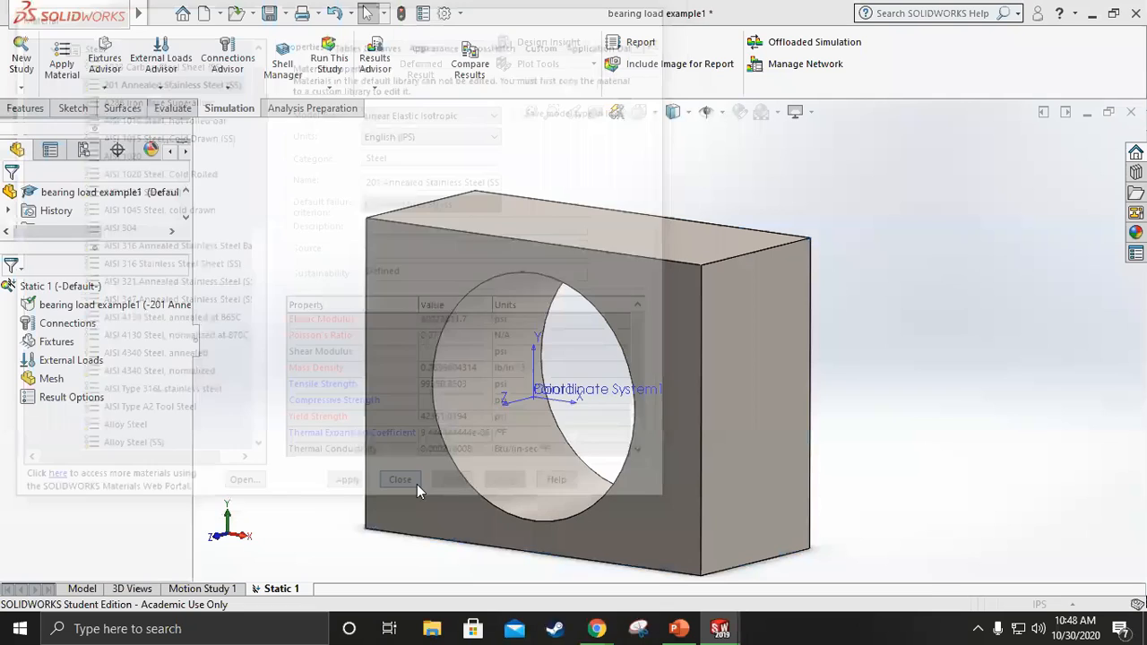
Add a Fixed Geometry fixture to the block's bottom face.
right_click(59, 350)
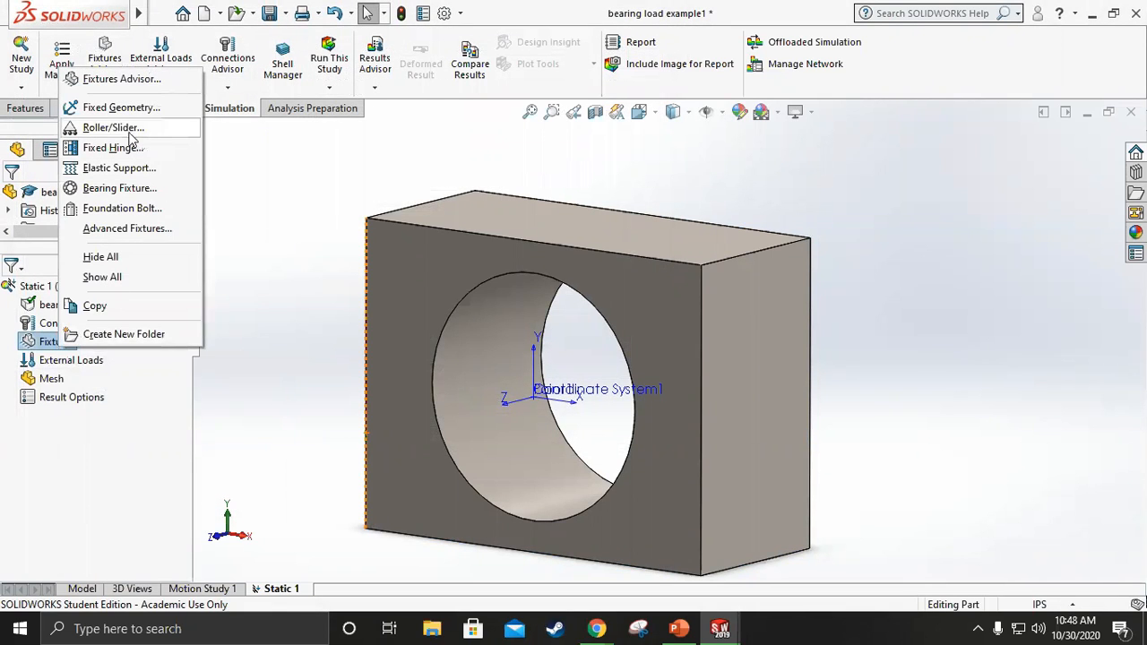
click(113, 110)
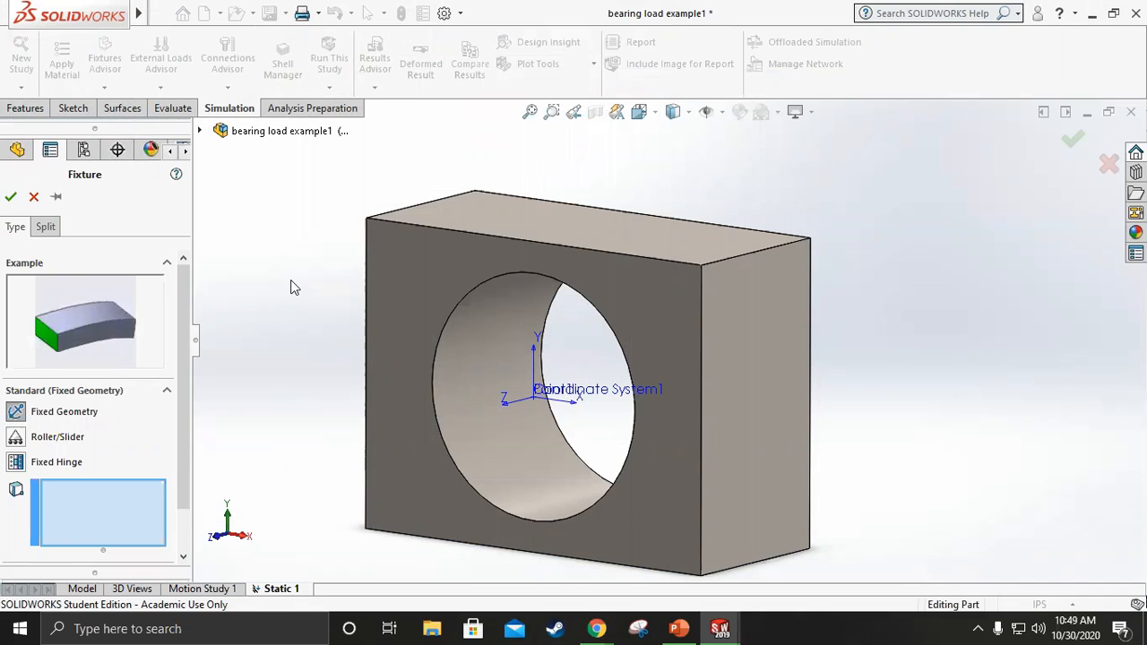
middle_drag(332, 412, 381, 378)
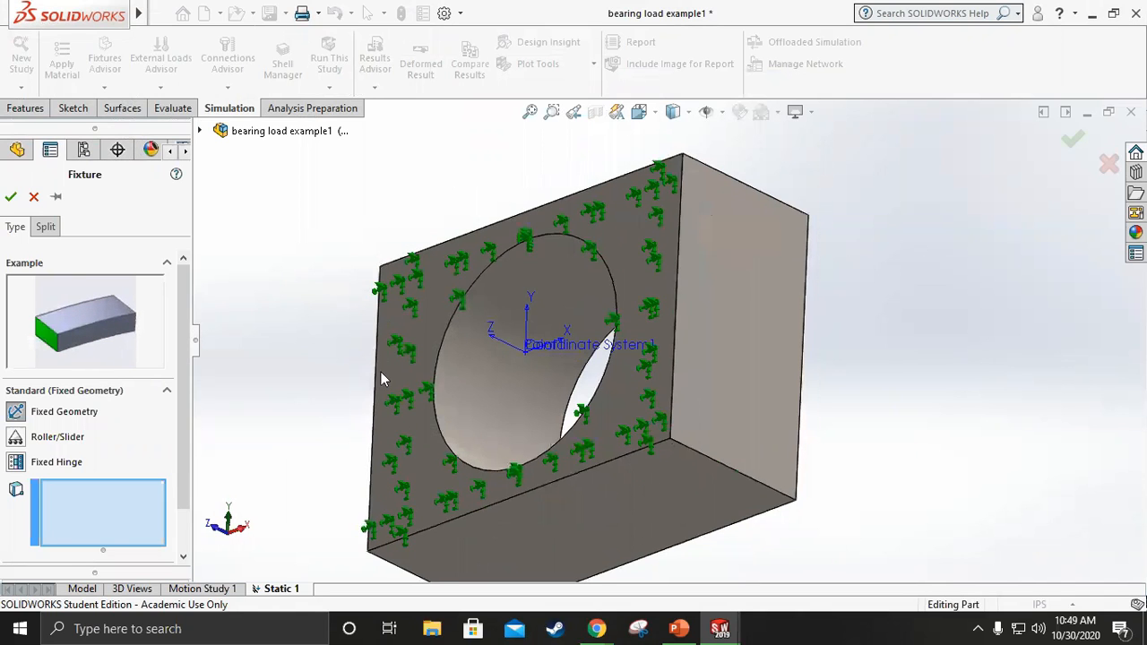
click(535, 519)
middle_drag(321, 410, 385, 394)
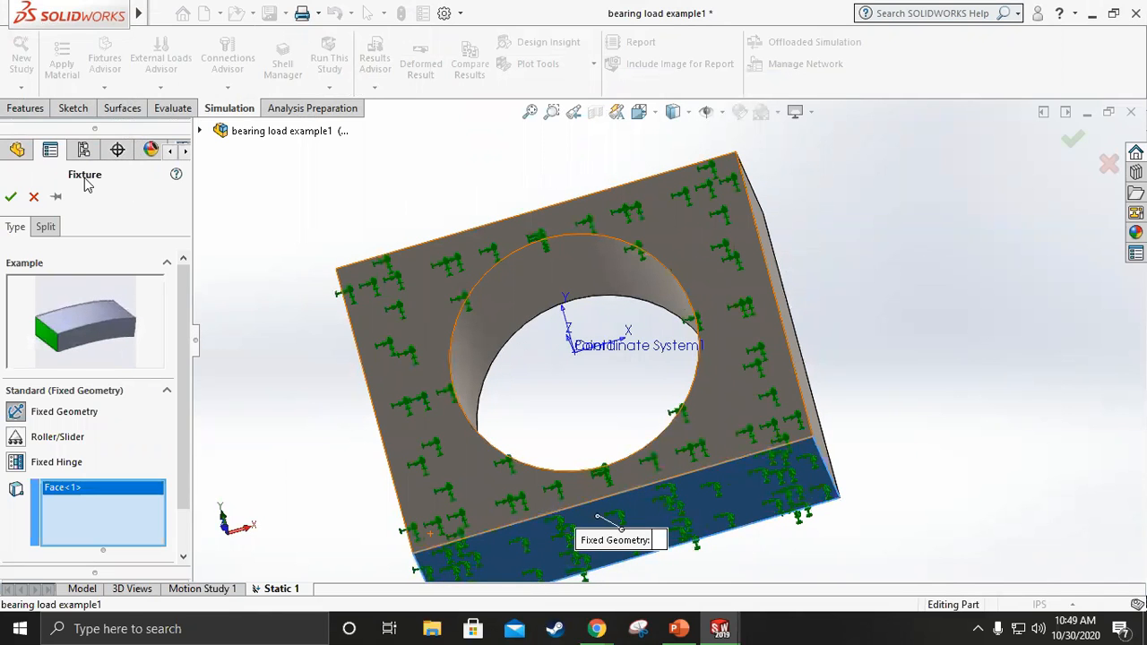
click(9, 196)
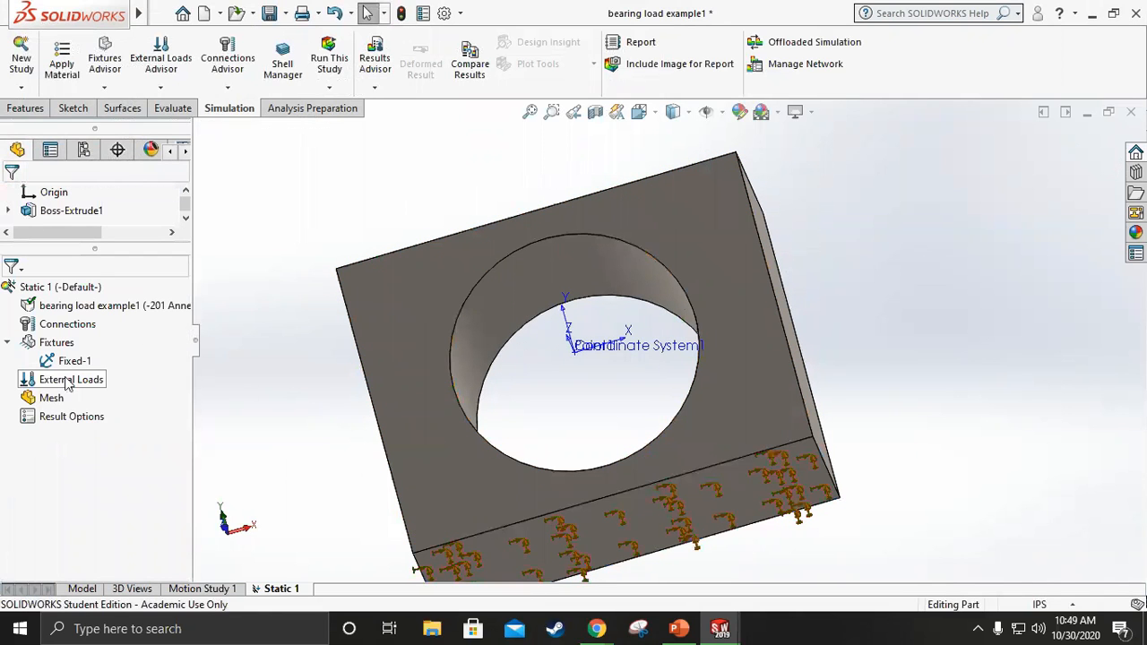
Start a bearing load on the hole's cylindrical face and switch its direction from X to Y.
right_click(62, 379)
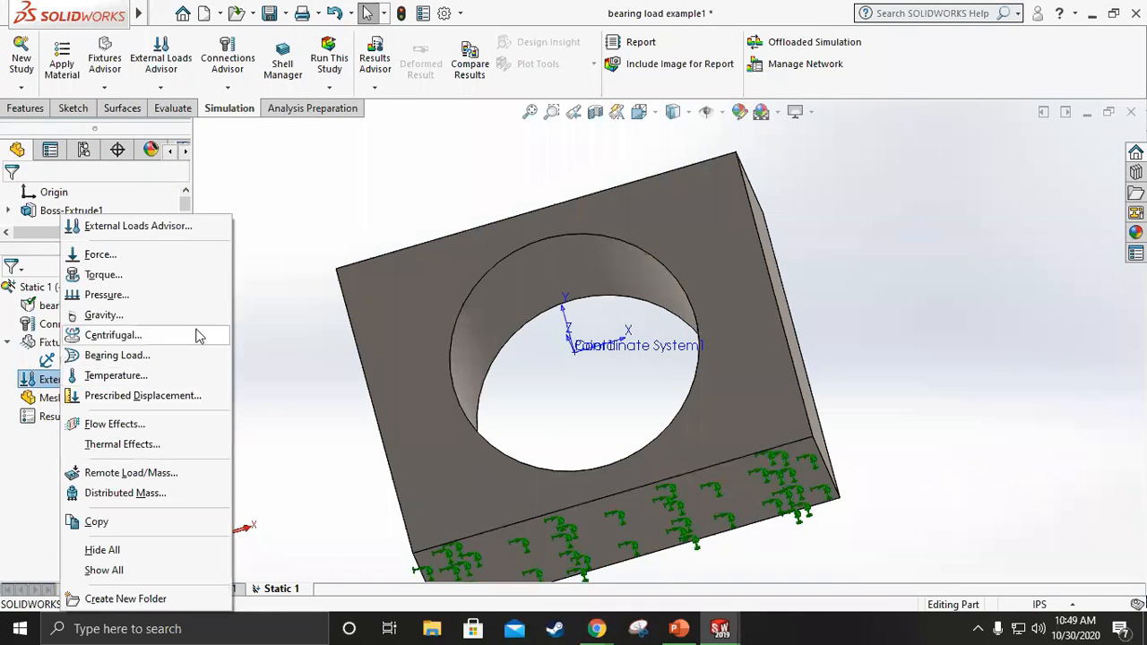
click(135, 359)
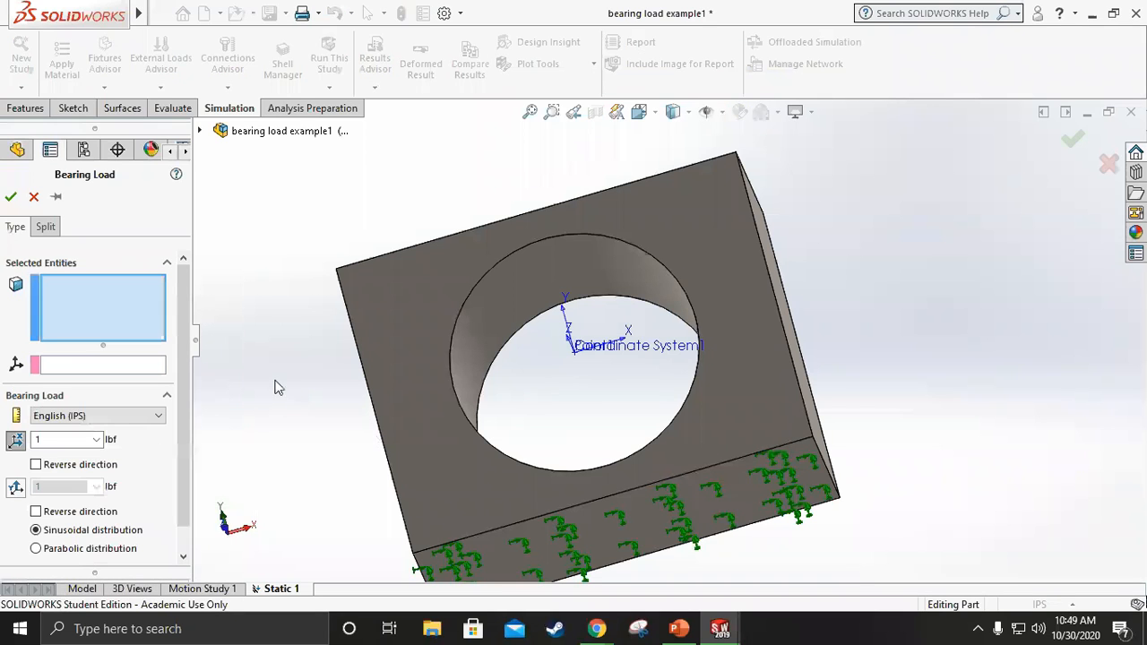
middle_drag(249, 311, 256, 380)
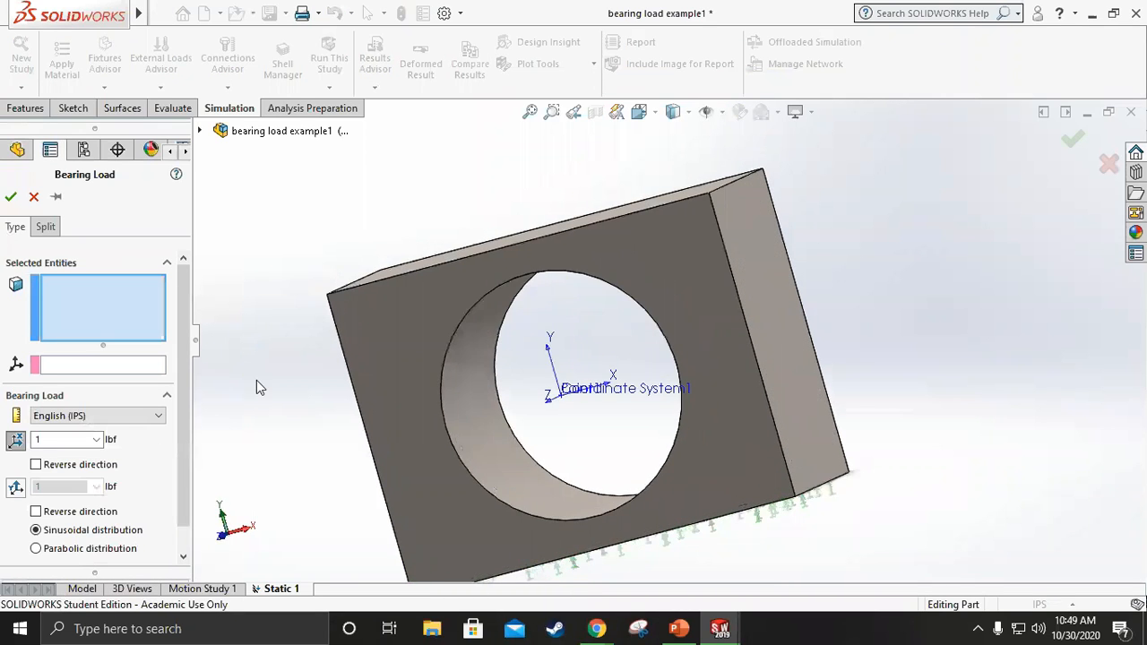
click(481, 334)
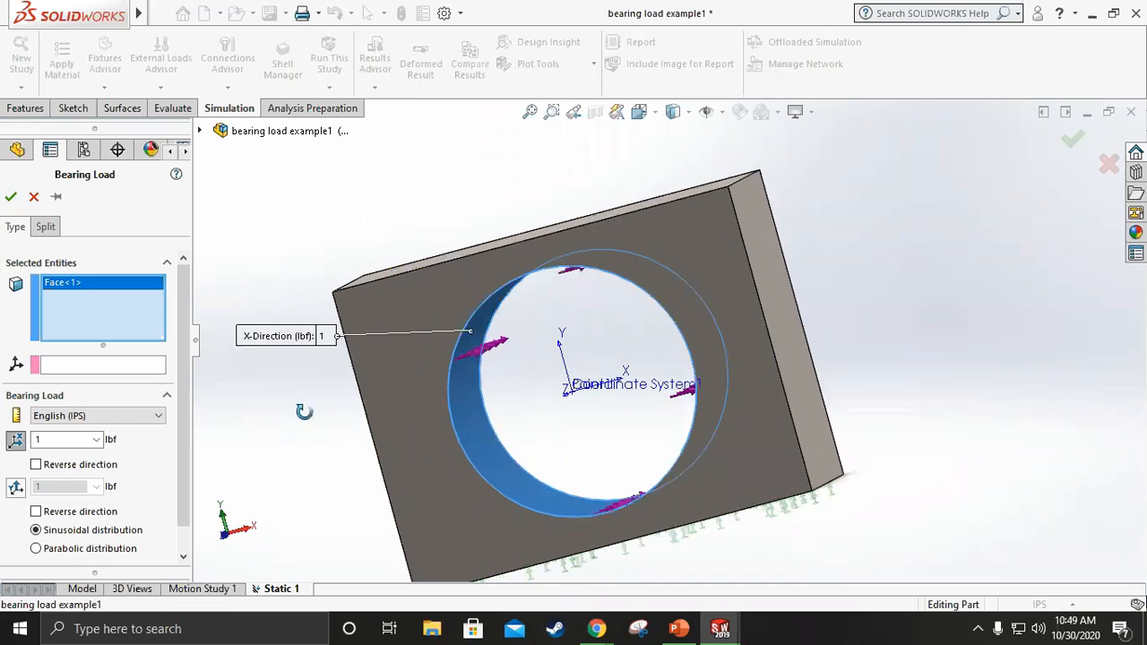
middle_drag(304, 411, 327, 408)
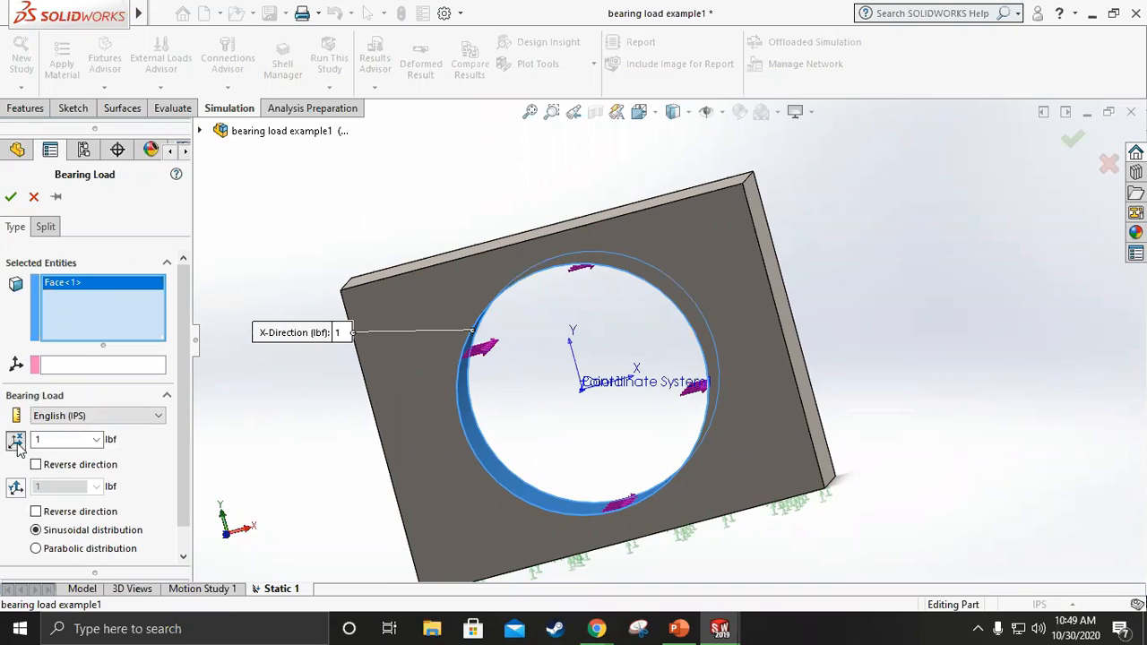
scroll(16, 513, down, 1)
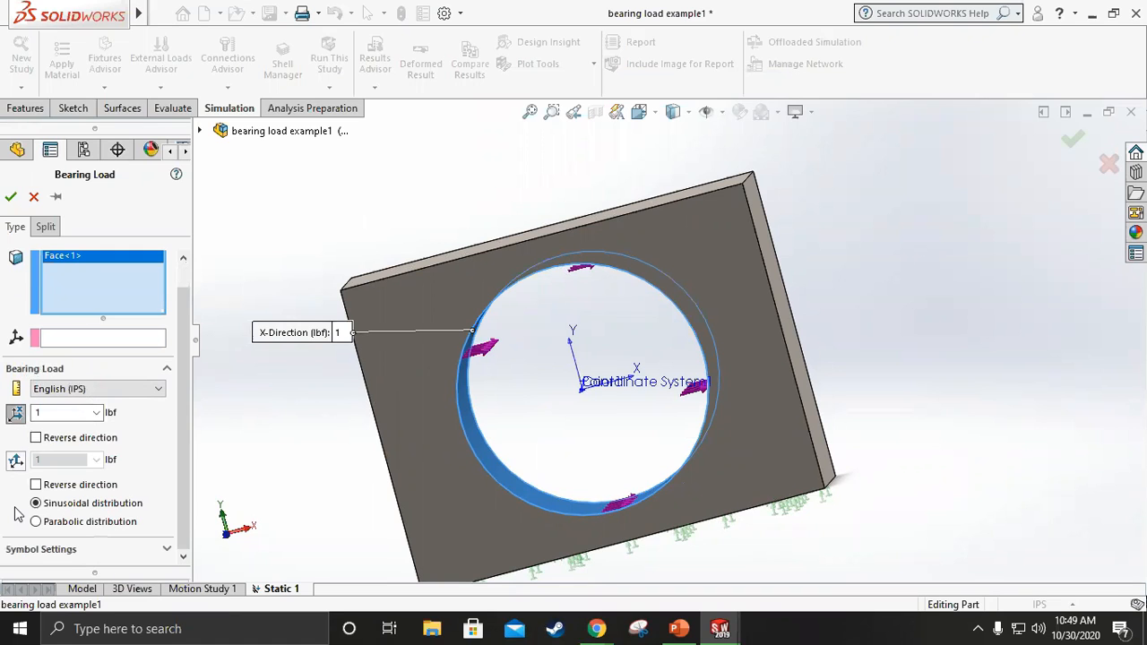
click(15, 460)
middle_drag(338, 435, 303, 435)
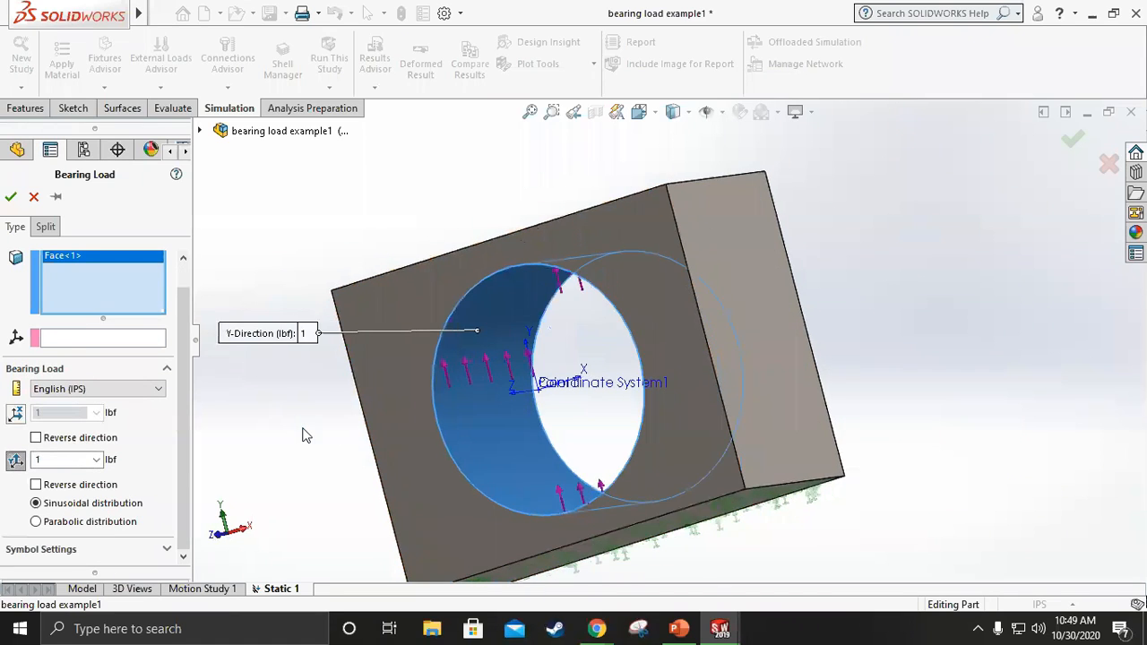
Reference the bearing load to Coordinate System1, set its Y-direction force to 20 lbf and apply it with sinusoidal distribution.
click(111, 339)
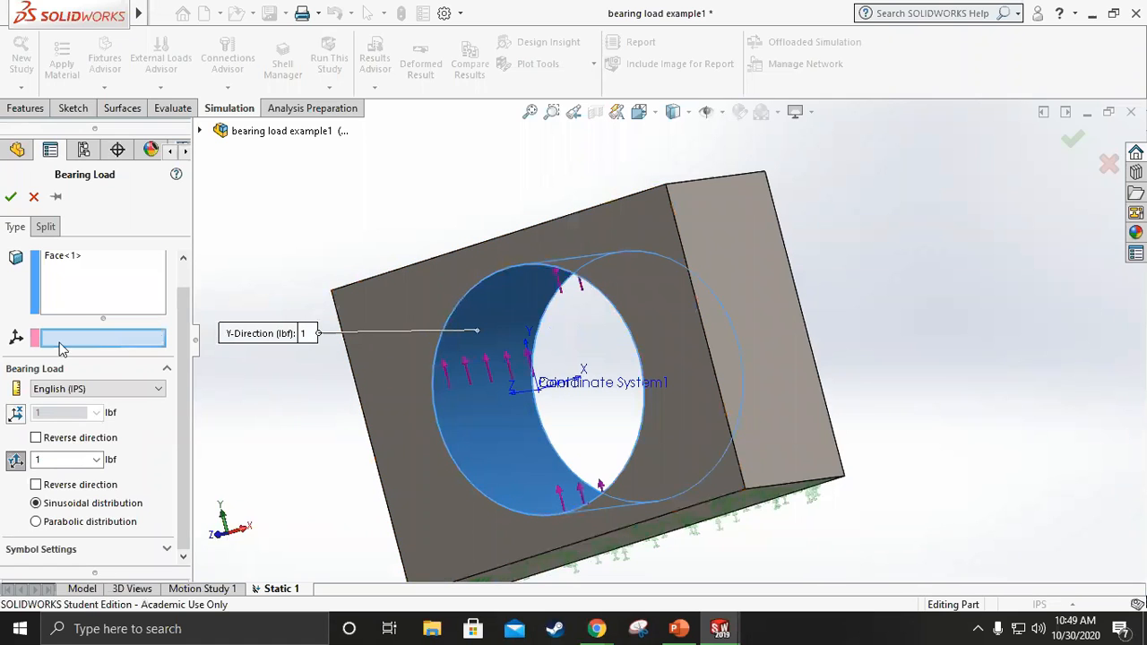
click(549, 393)
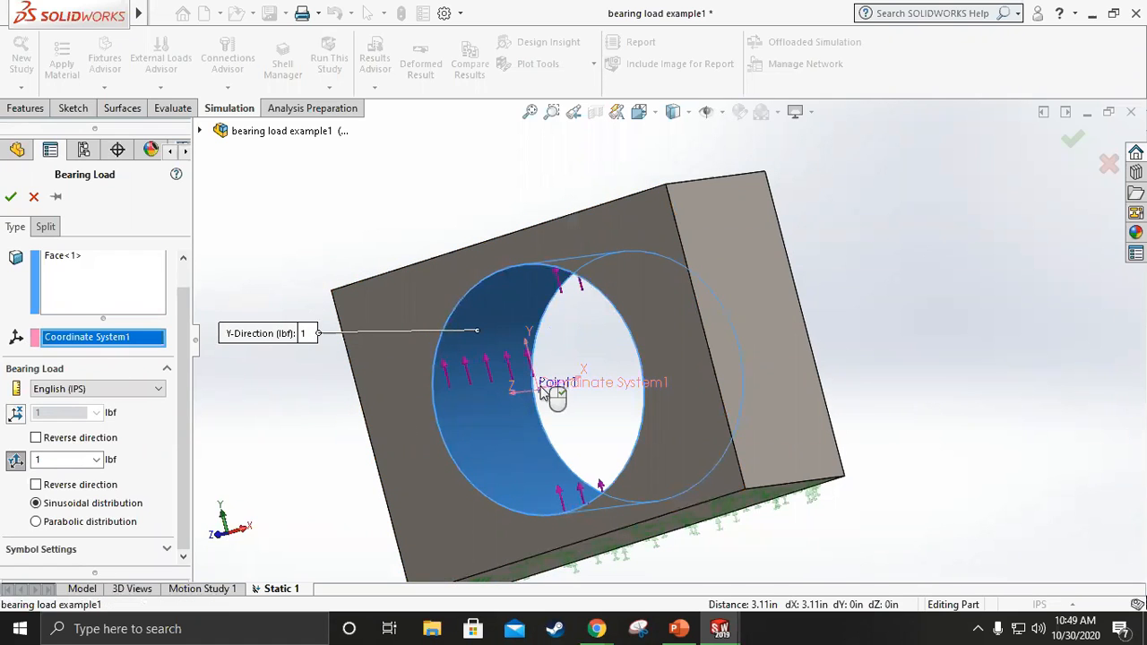
double_click(72, 459)
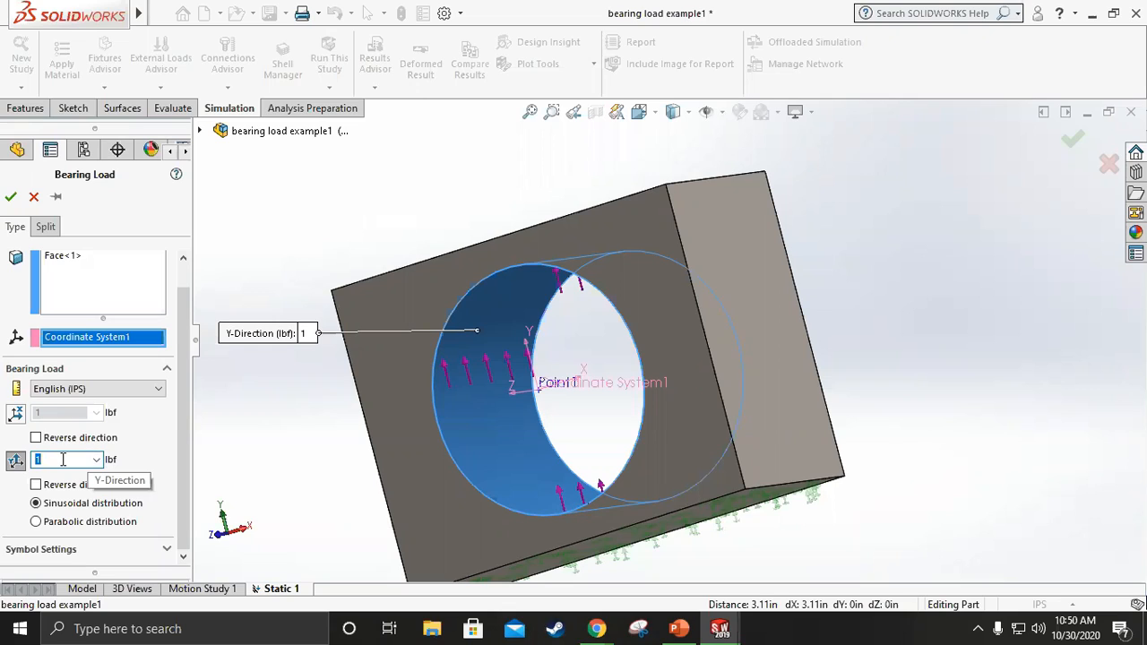
text(20)
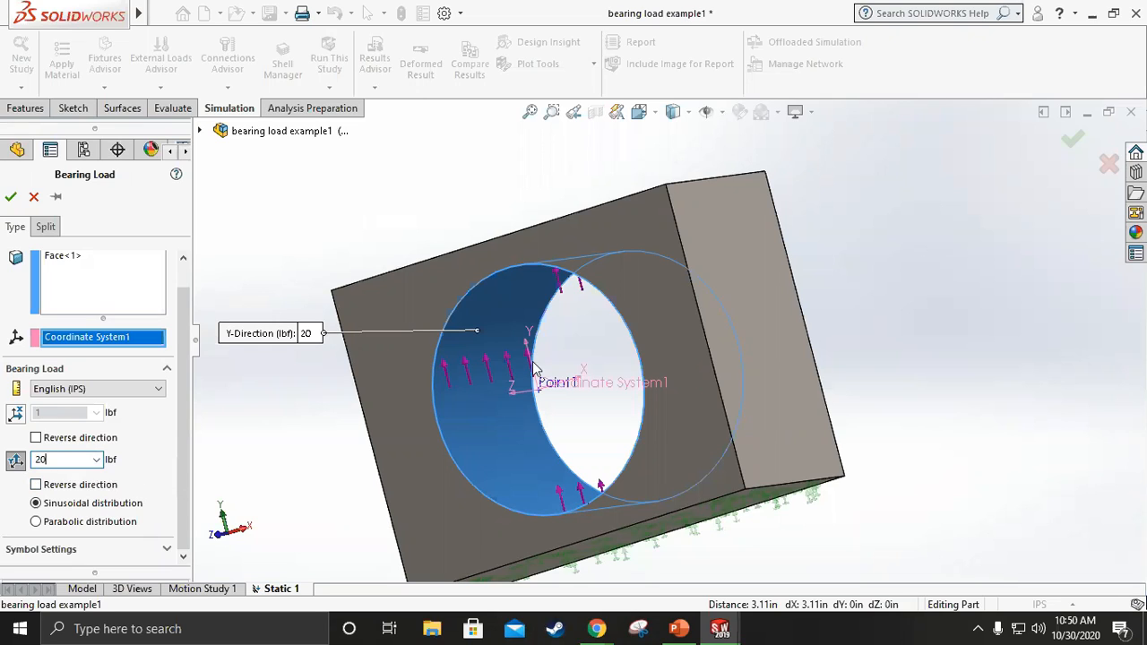
click(36, 485)
click(36, 485)
click(11, 196)
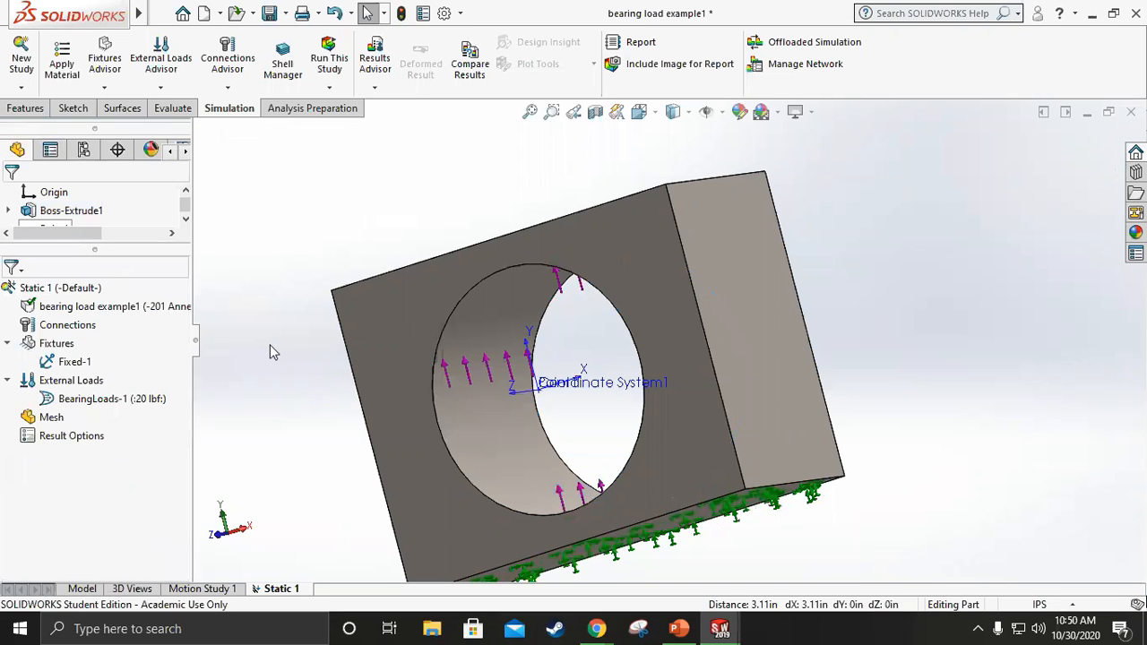
Run the static study and display the von Mises stress plot on the undeformed block.
click(324, 56)
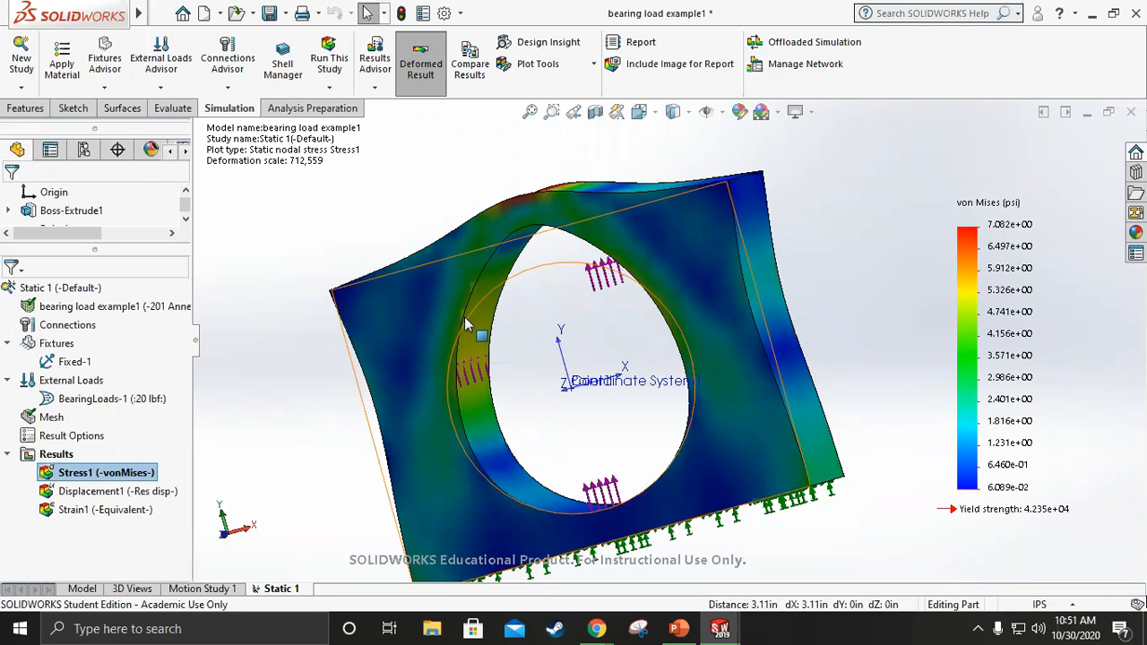
click(420, 61)
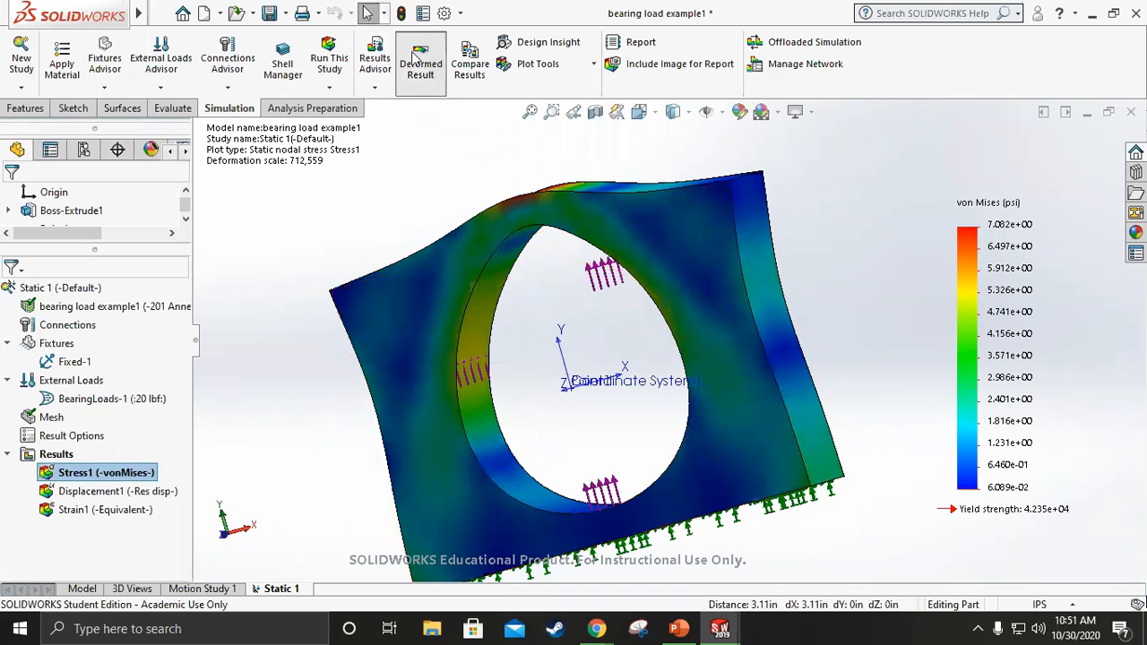
middle_drag(314, 389, 352, 454)
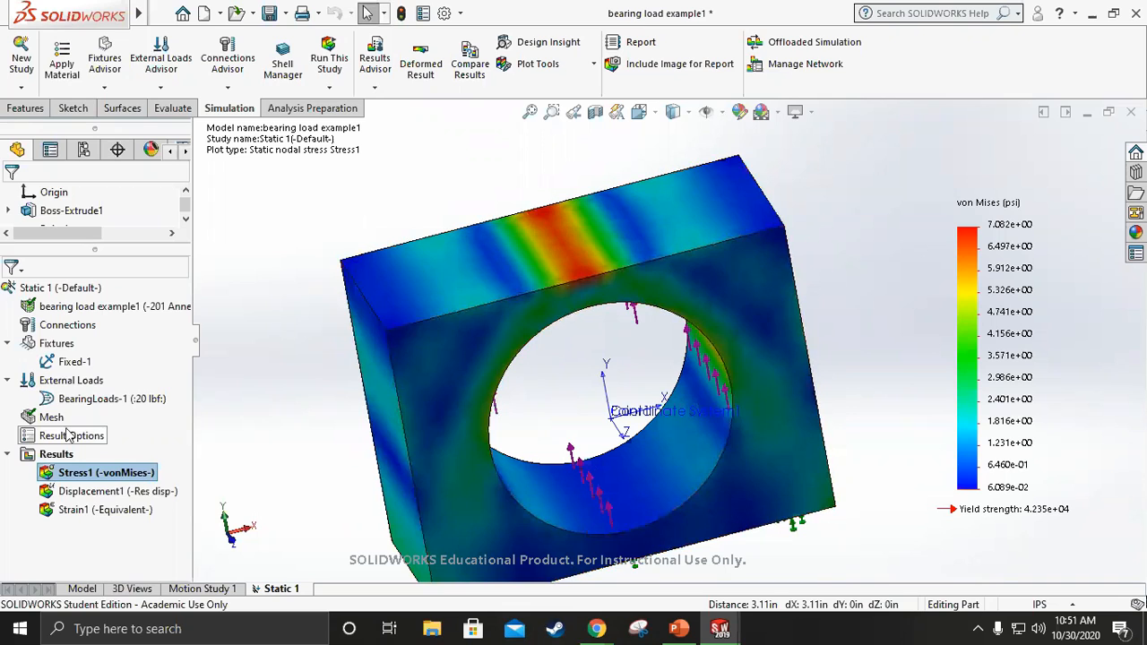
right_click(82, 397)
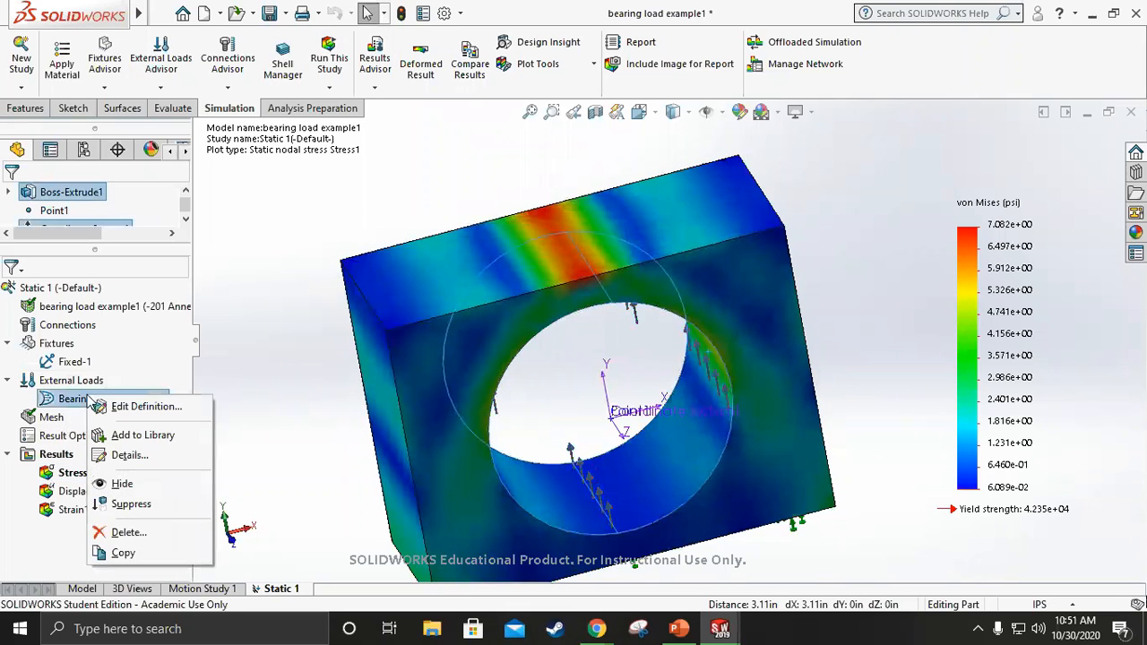
right_click(61, 379)
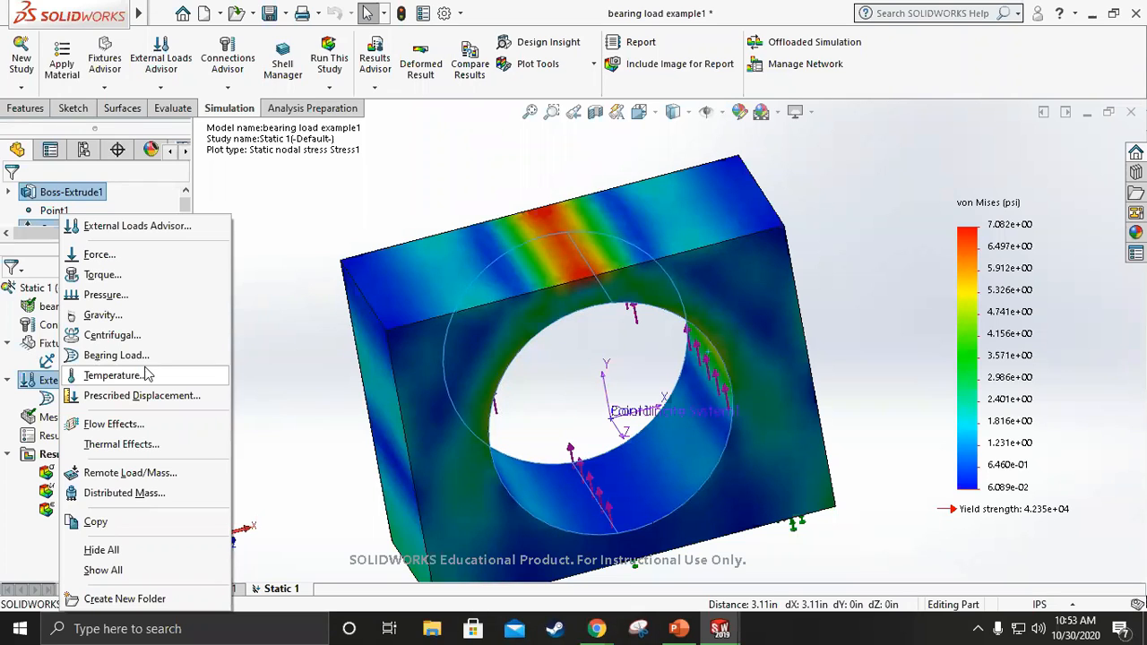
click(305, 310)
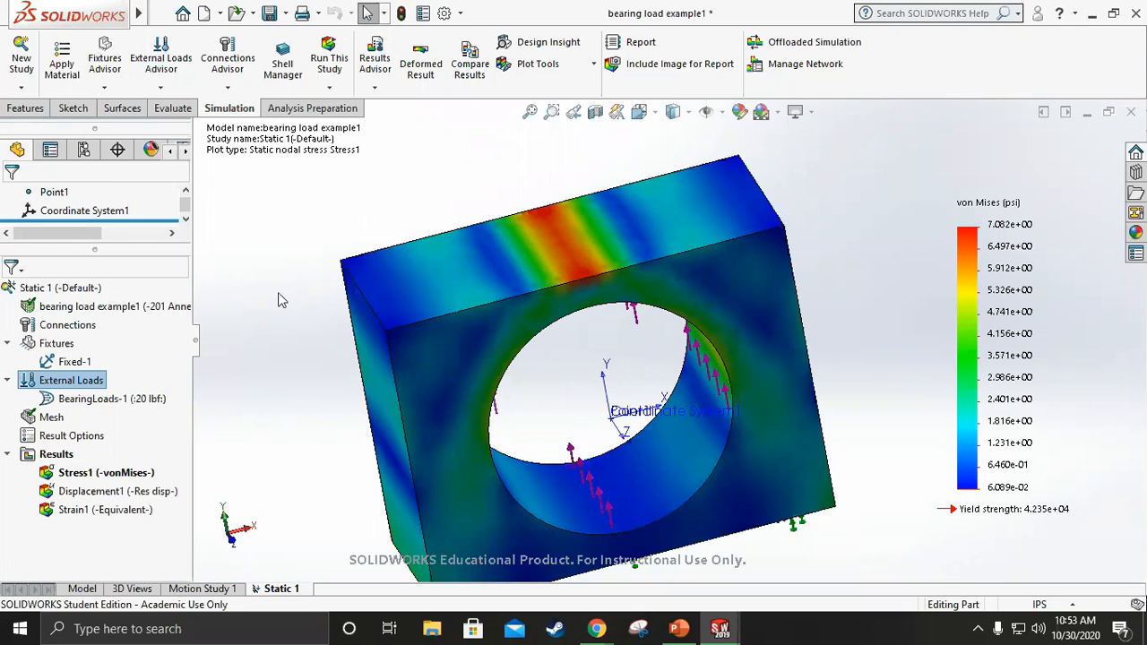
right_click(101, 332)
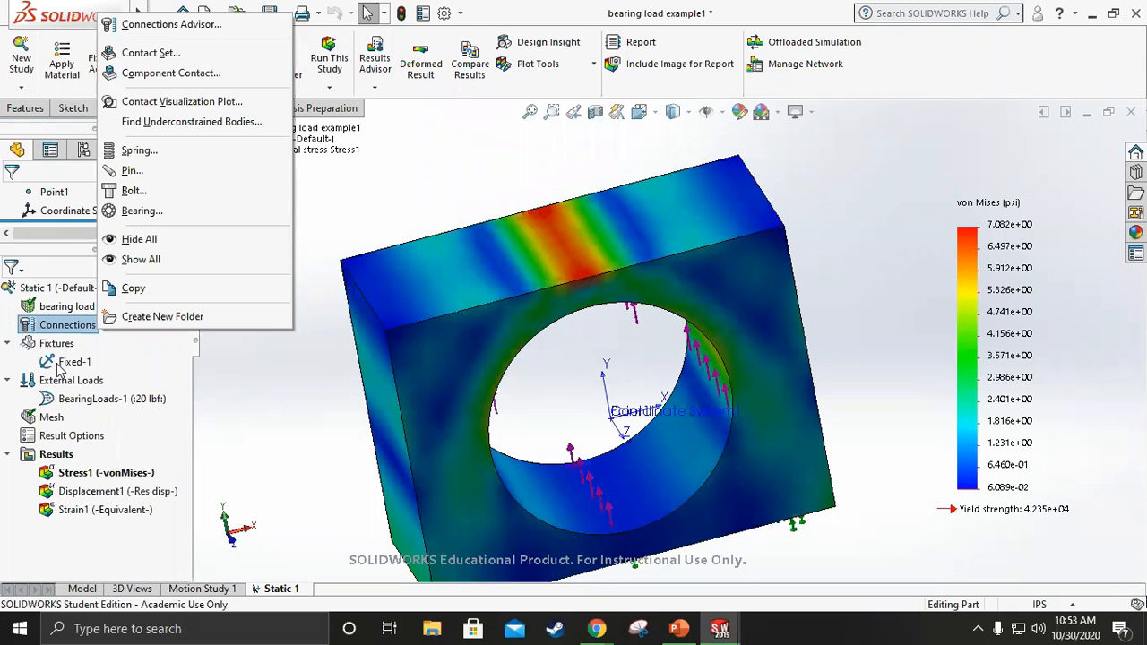
click(241, 431)
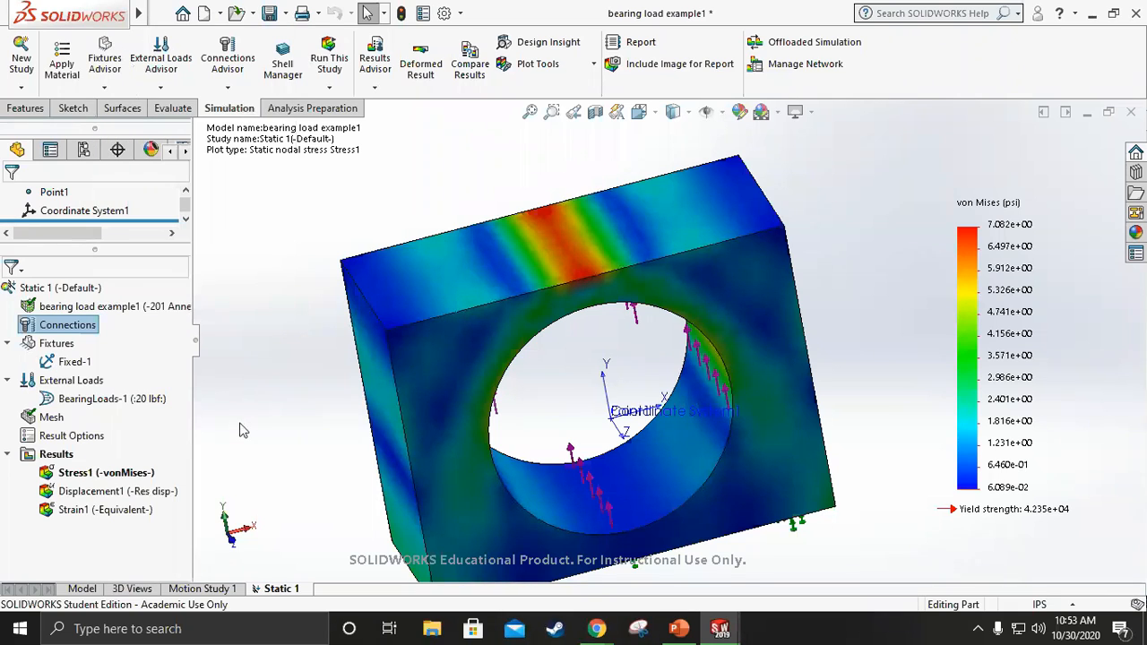